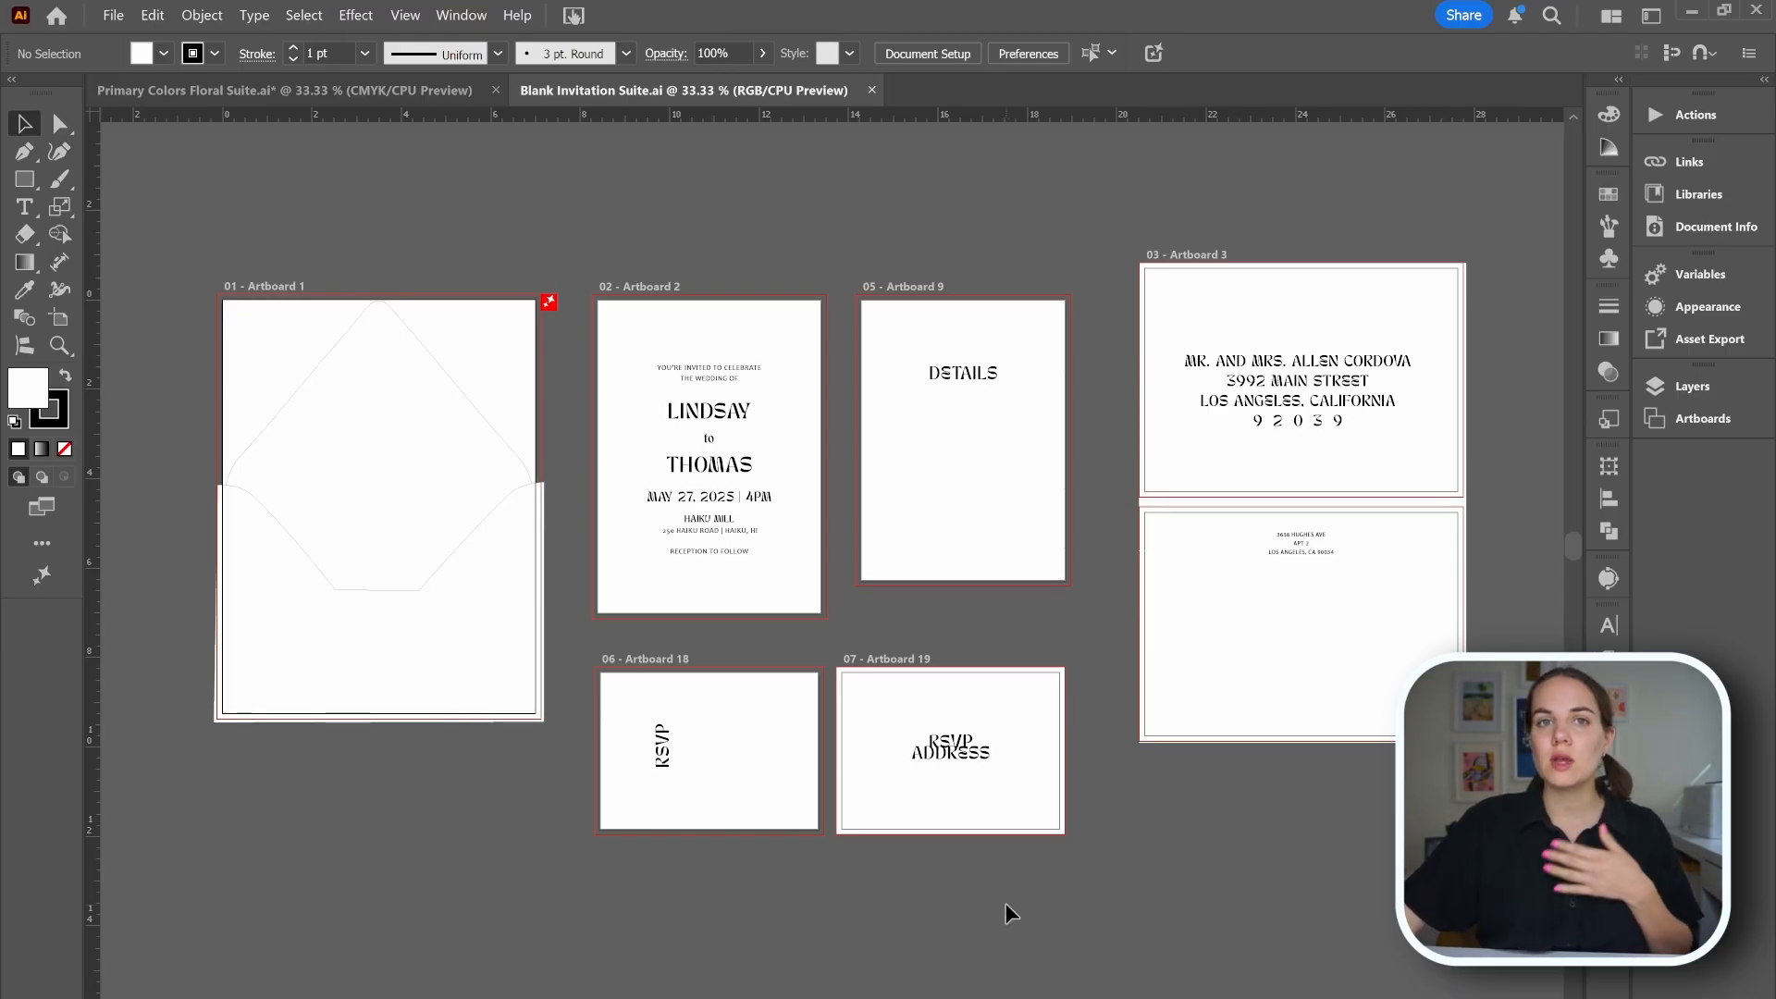
Switch to the Primary Colors Floral Suite document and inspect its invitation, details, envelope and floral image pieces.
left_click(378, 90)
left_click(841, 803)
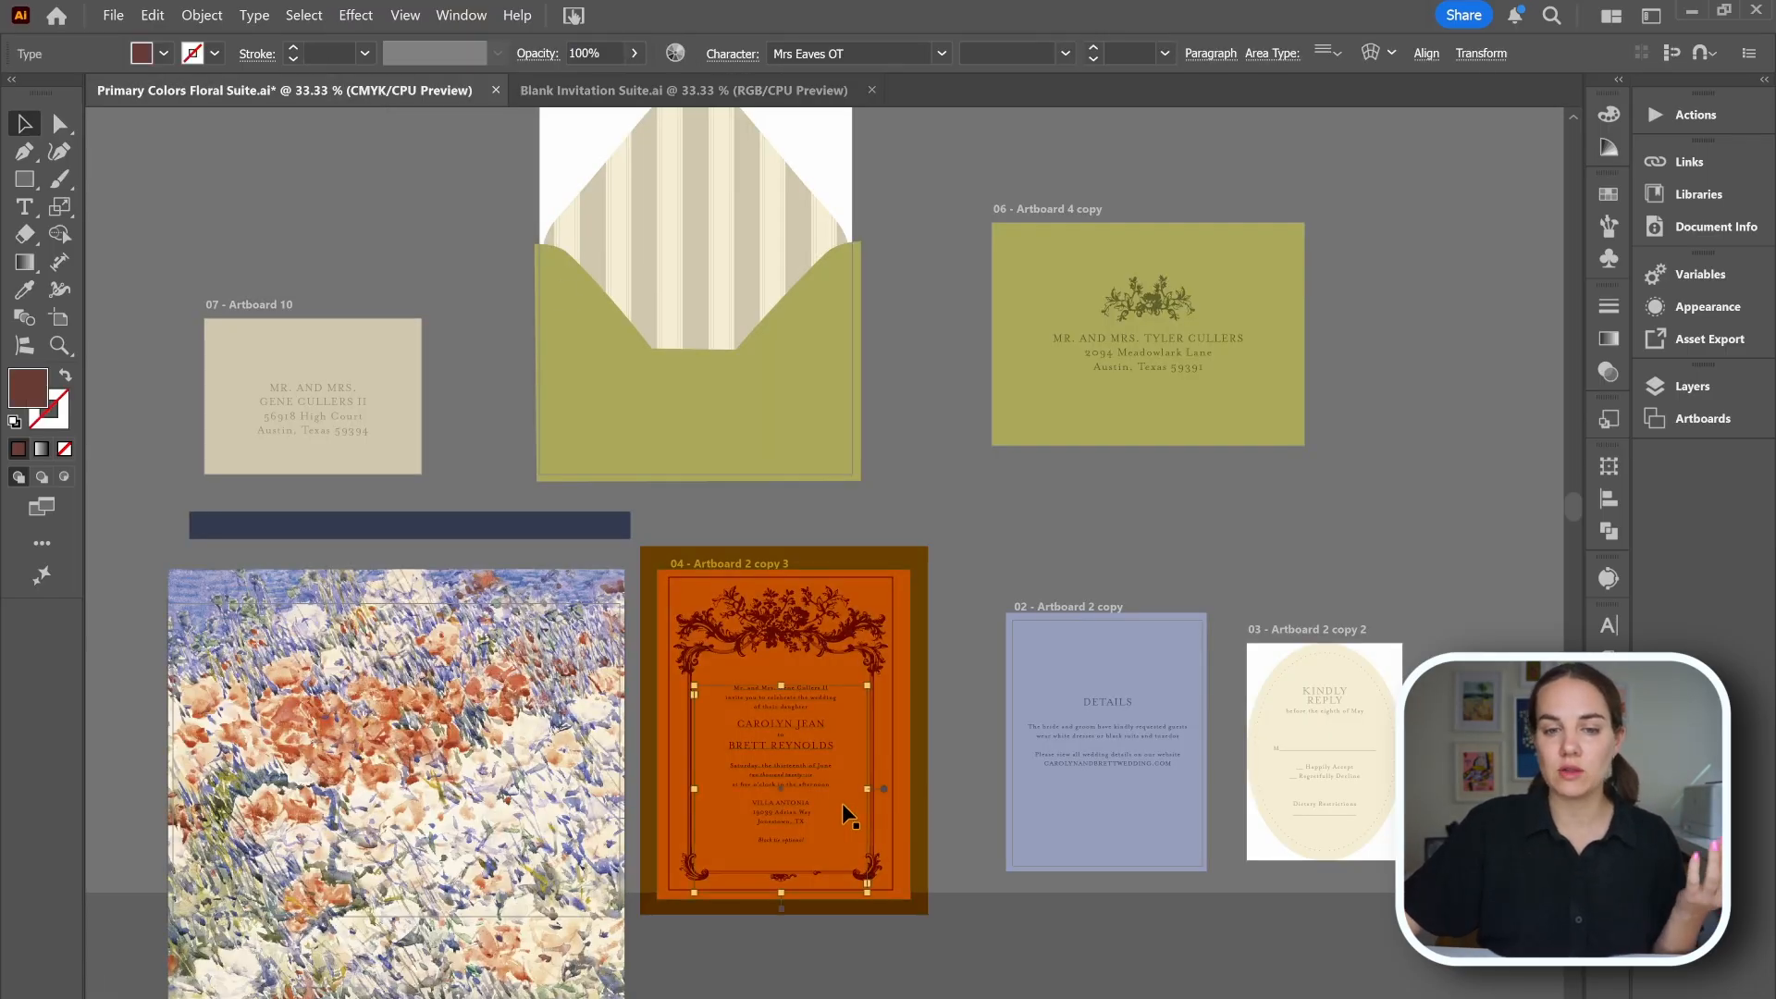
left_click(1051, 768)
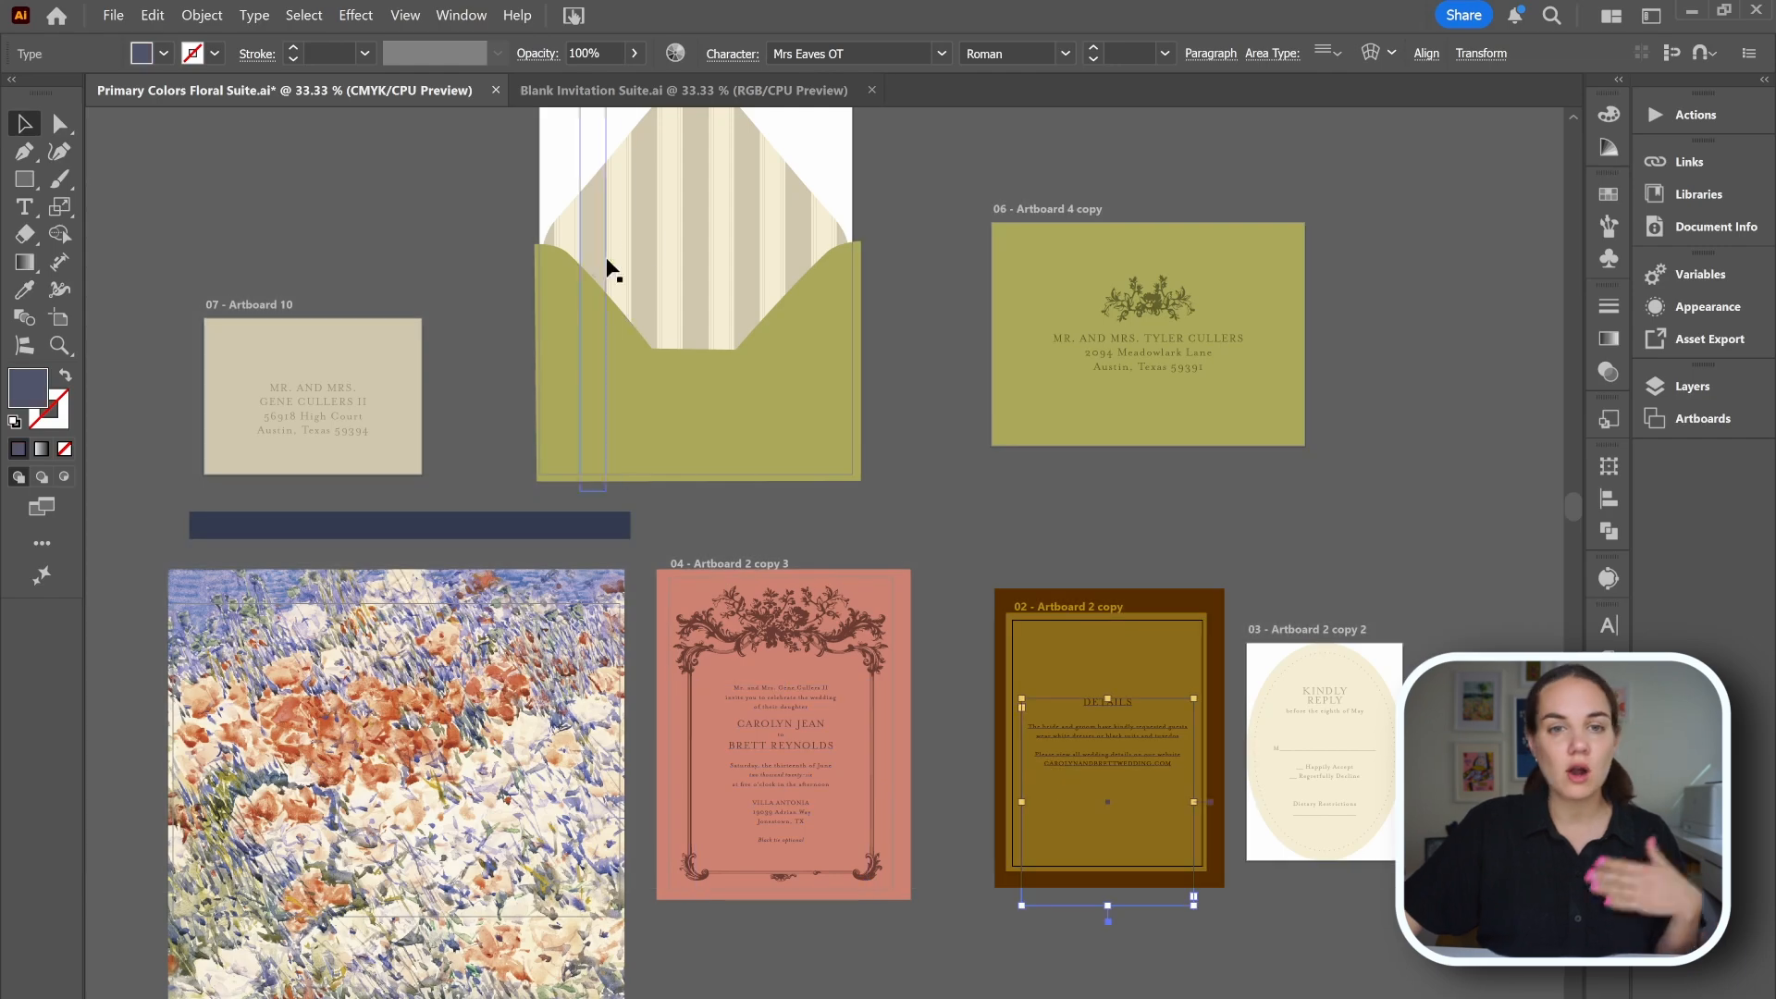
left_click(685, 222)
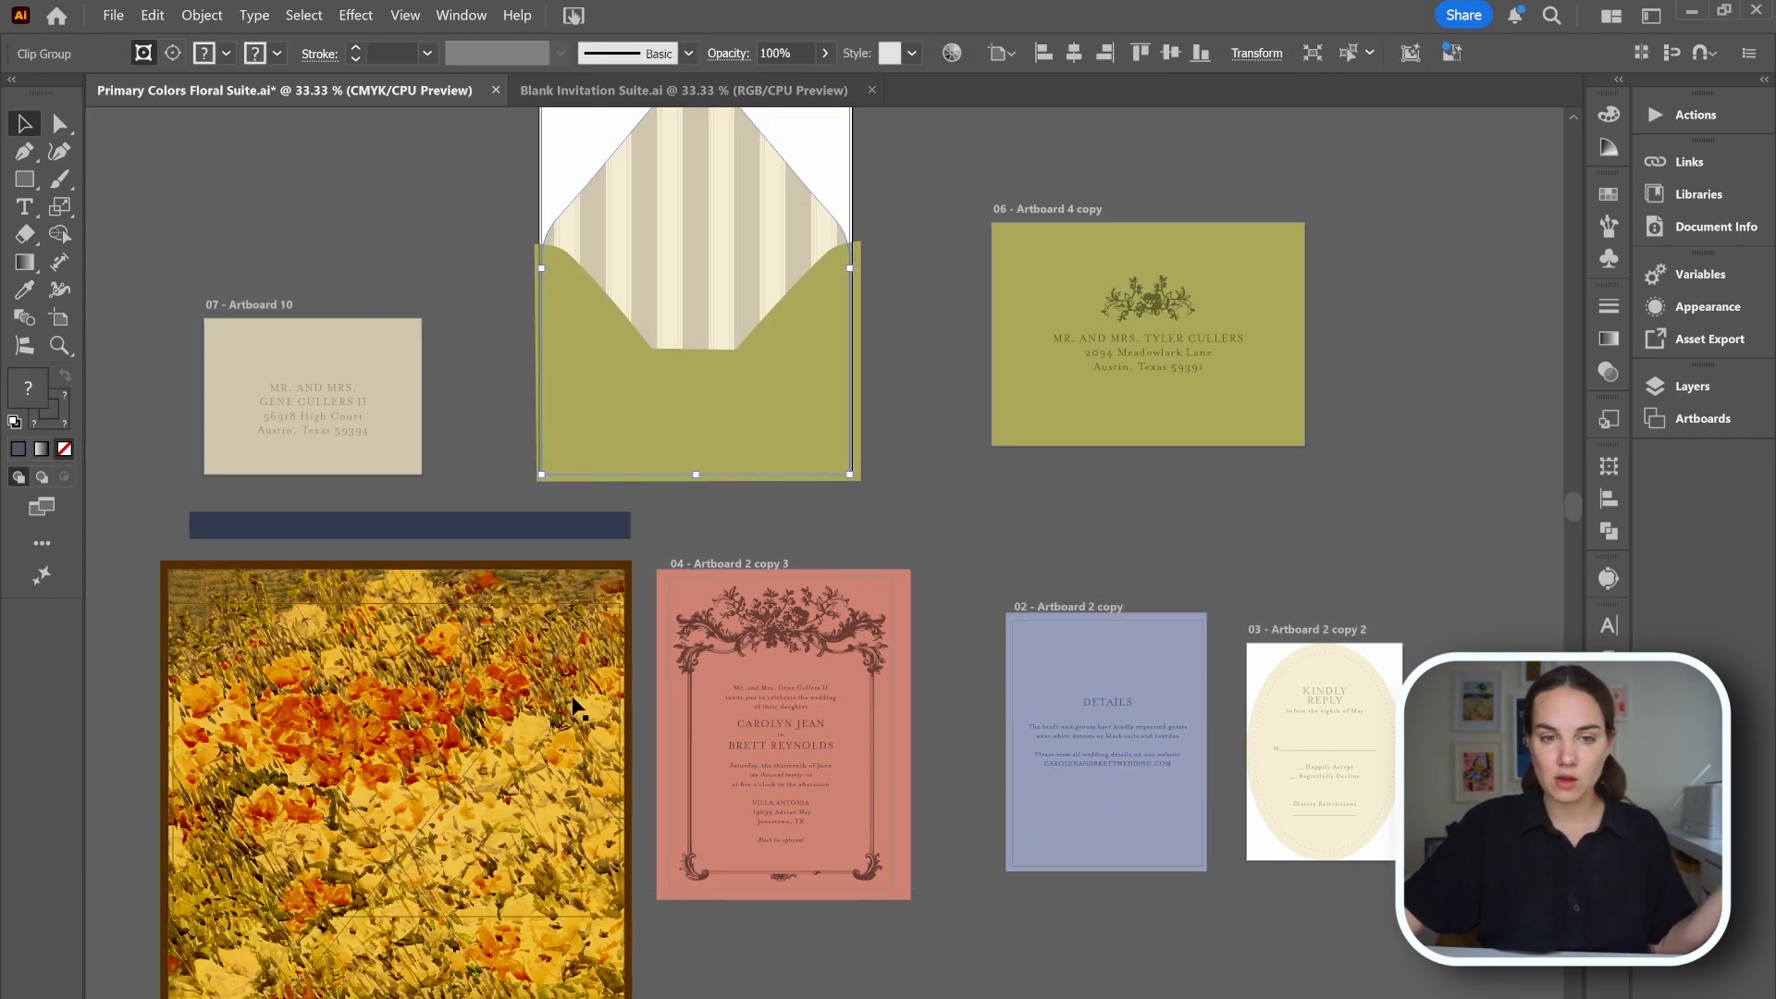
left_click(574, 706)
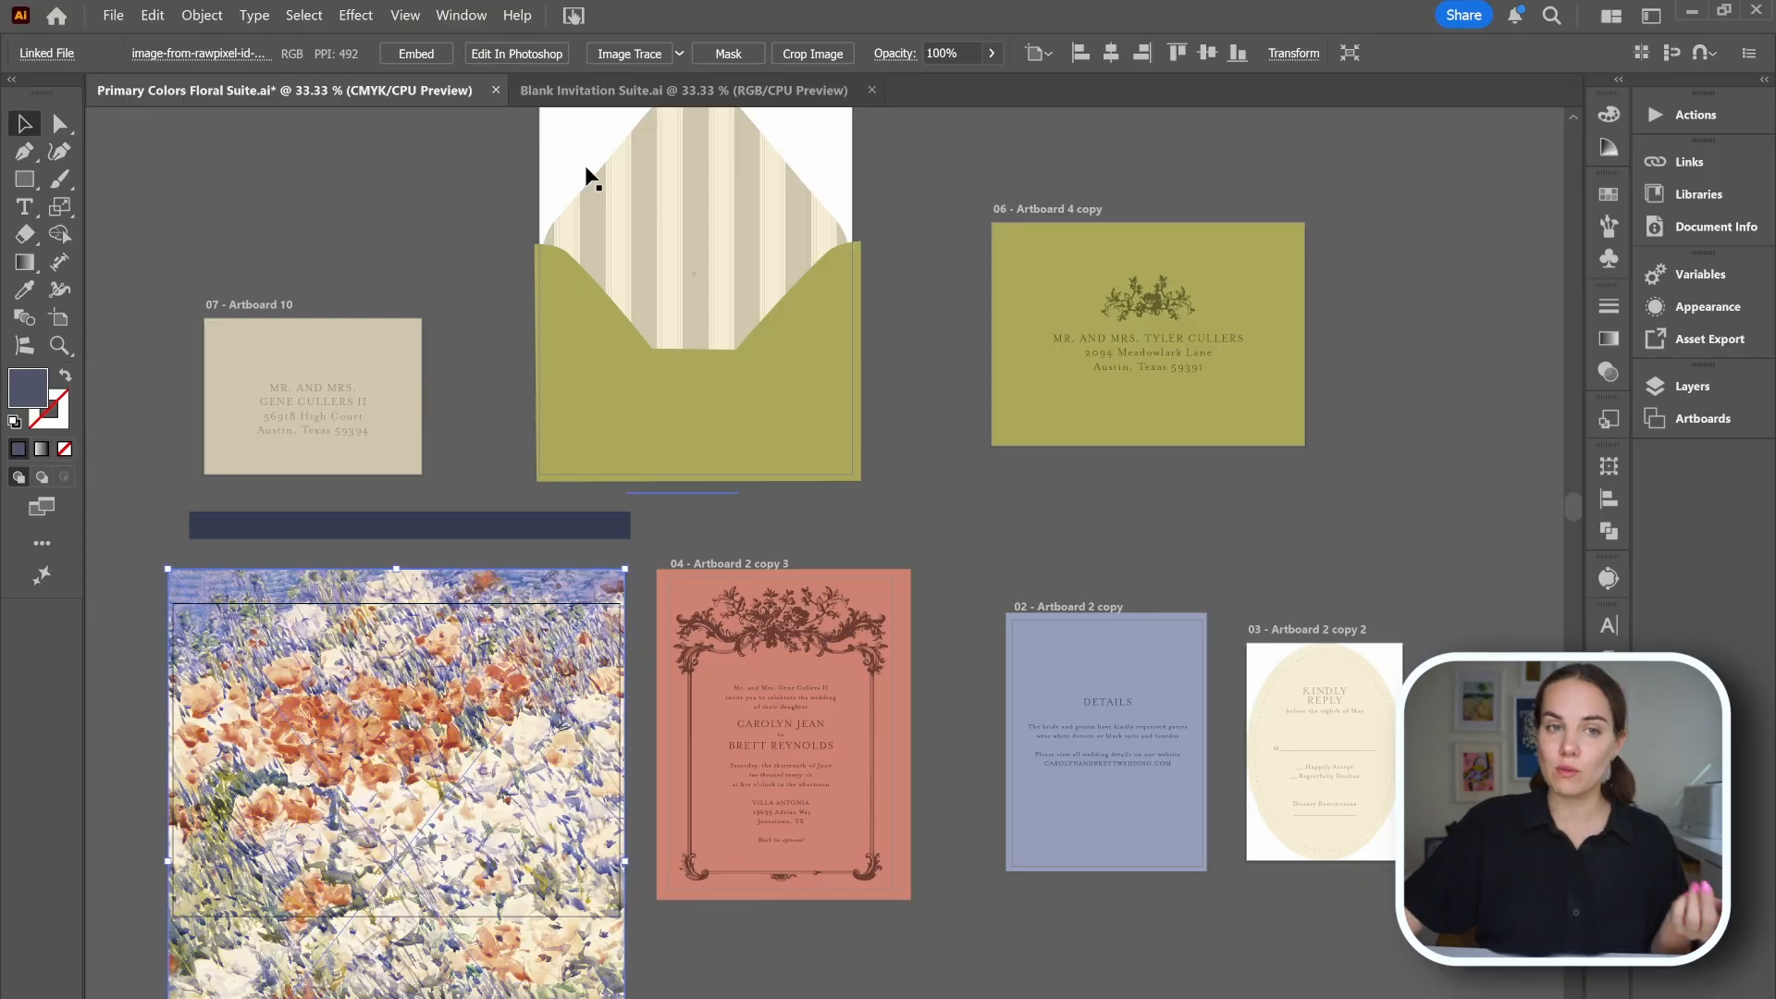
Return to the Blank Invitation Suite document and try moving the Details artboard upward with the Artboard tool, then undo it.
left_click(564, 90)
left_click(67, 320)
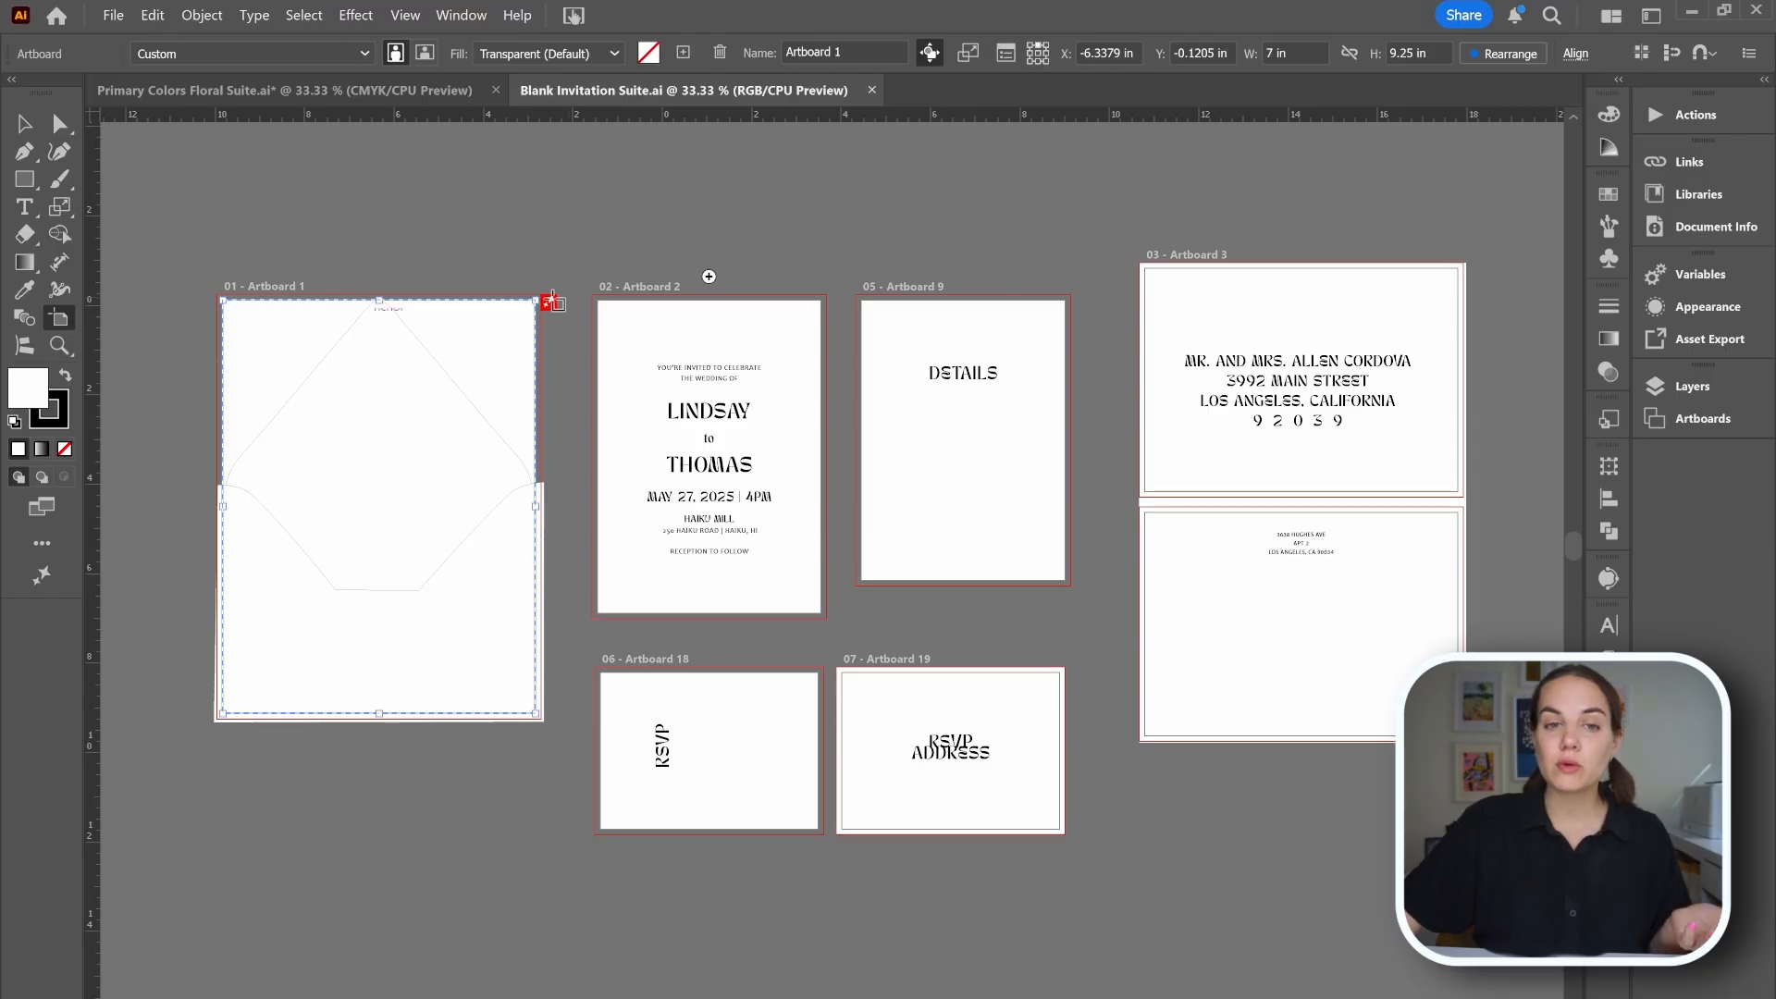
left_click_drag(929, 318, 923, 249)
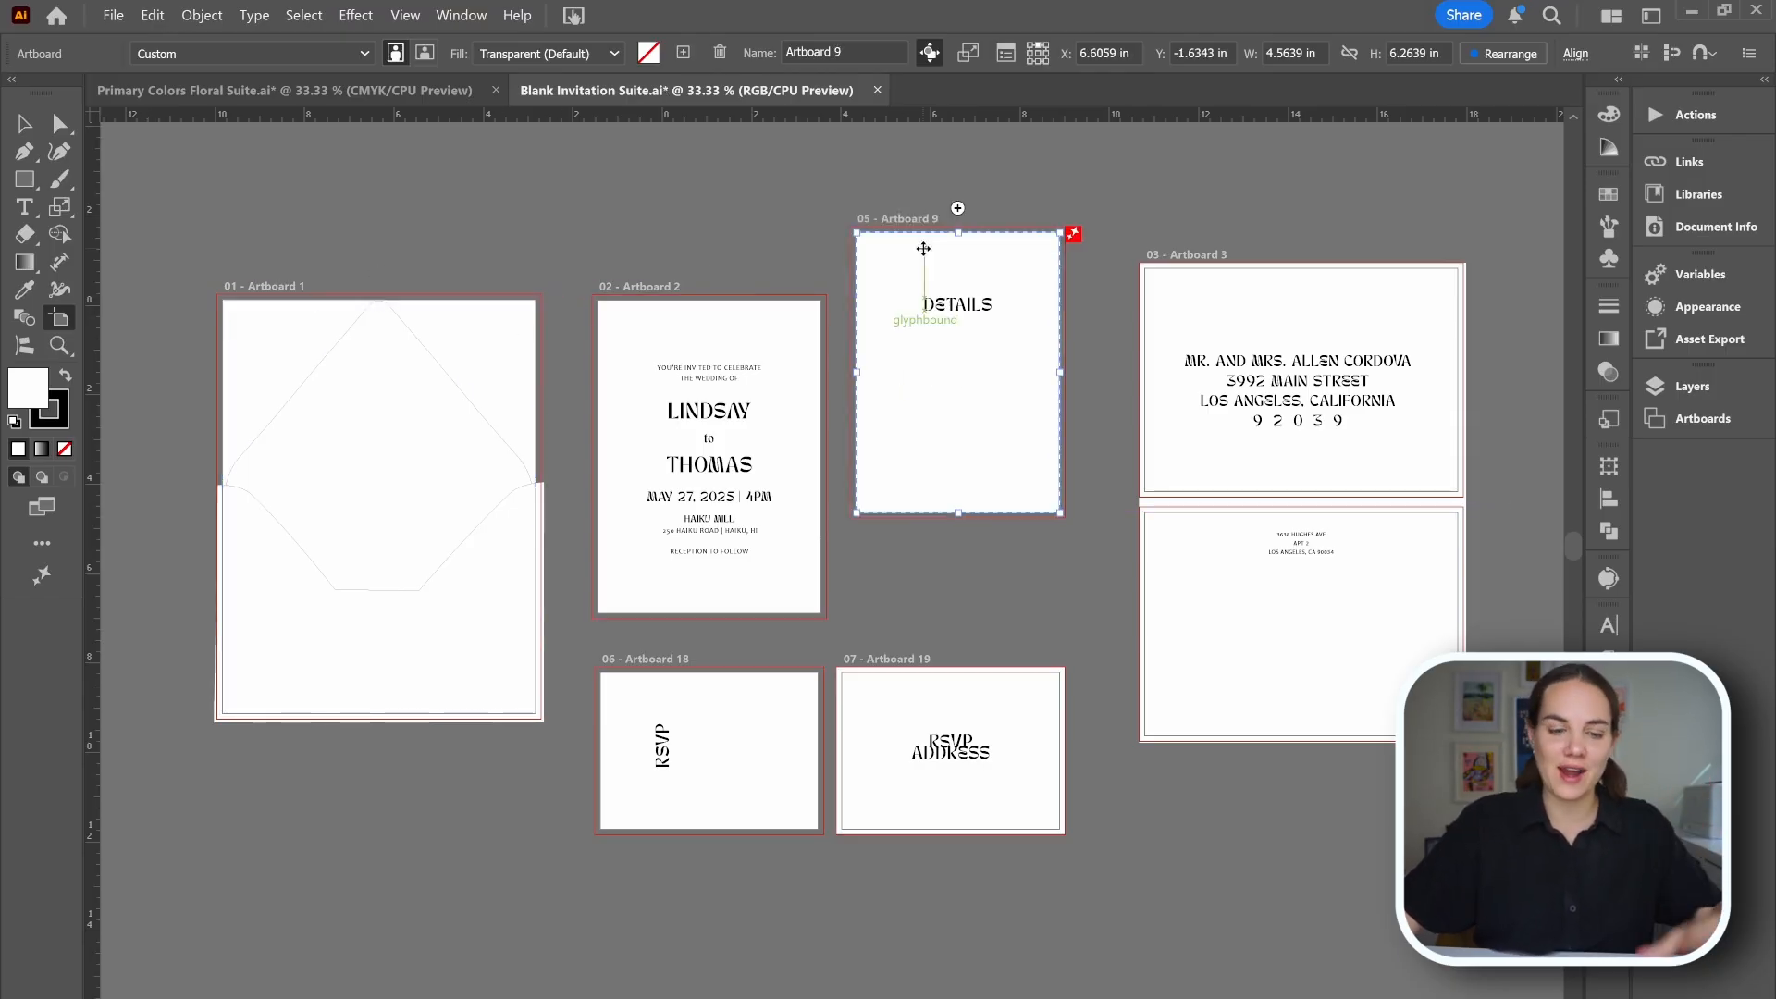
key("ctrl+z")
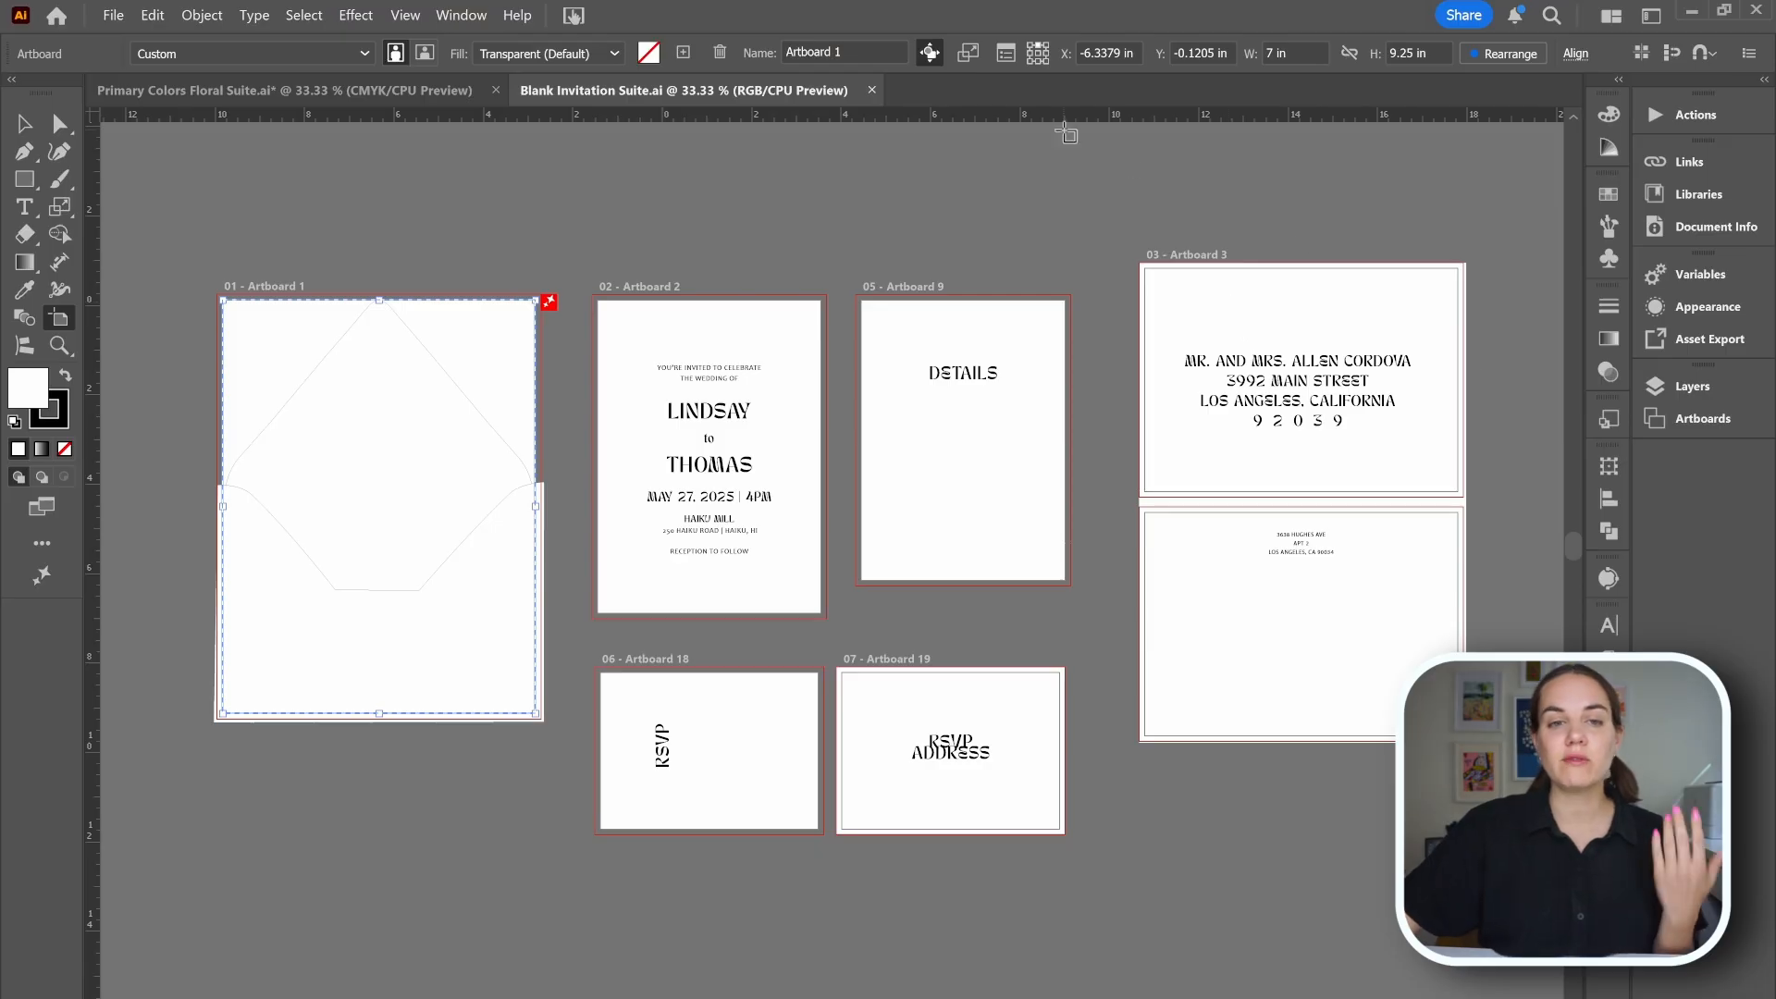
Add a new artboard beside the address artboards, delete it again and scroll back to the suite.
left_click(681, 53)
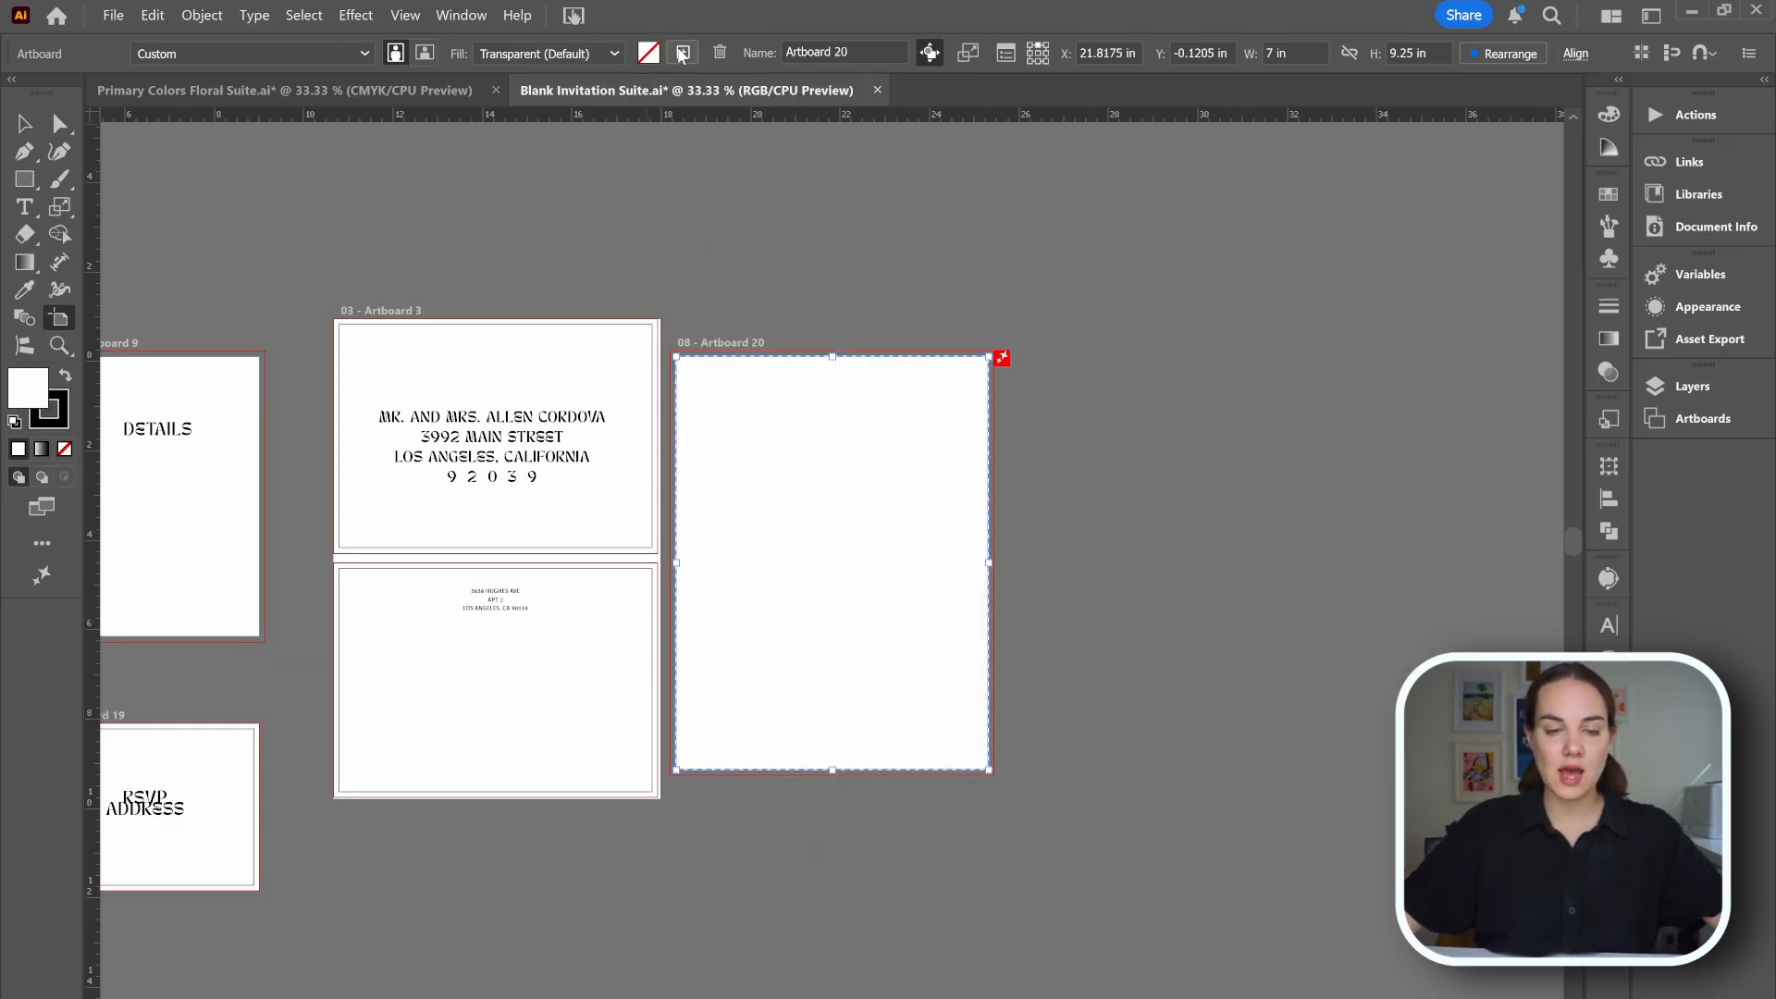
key("Delete")
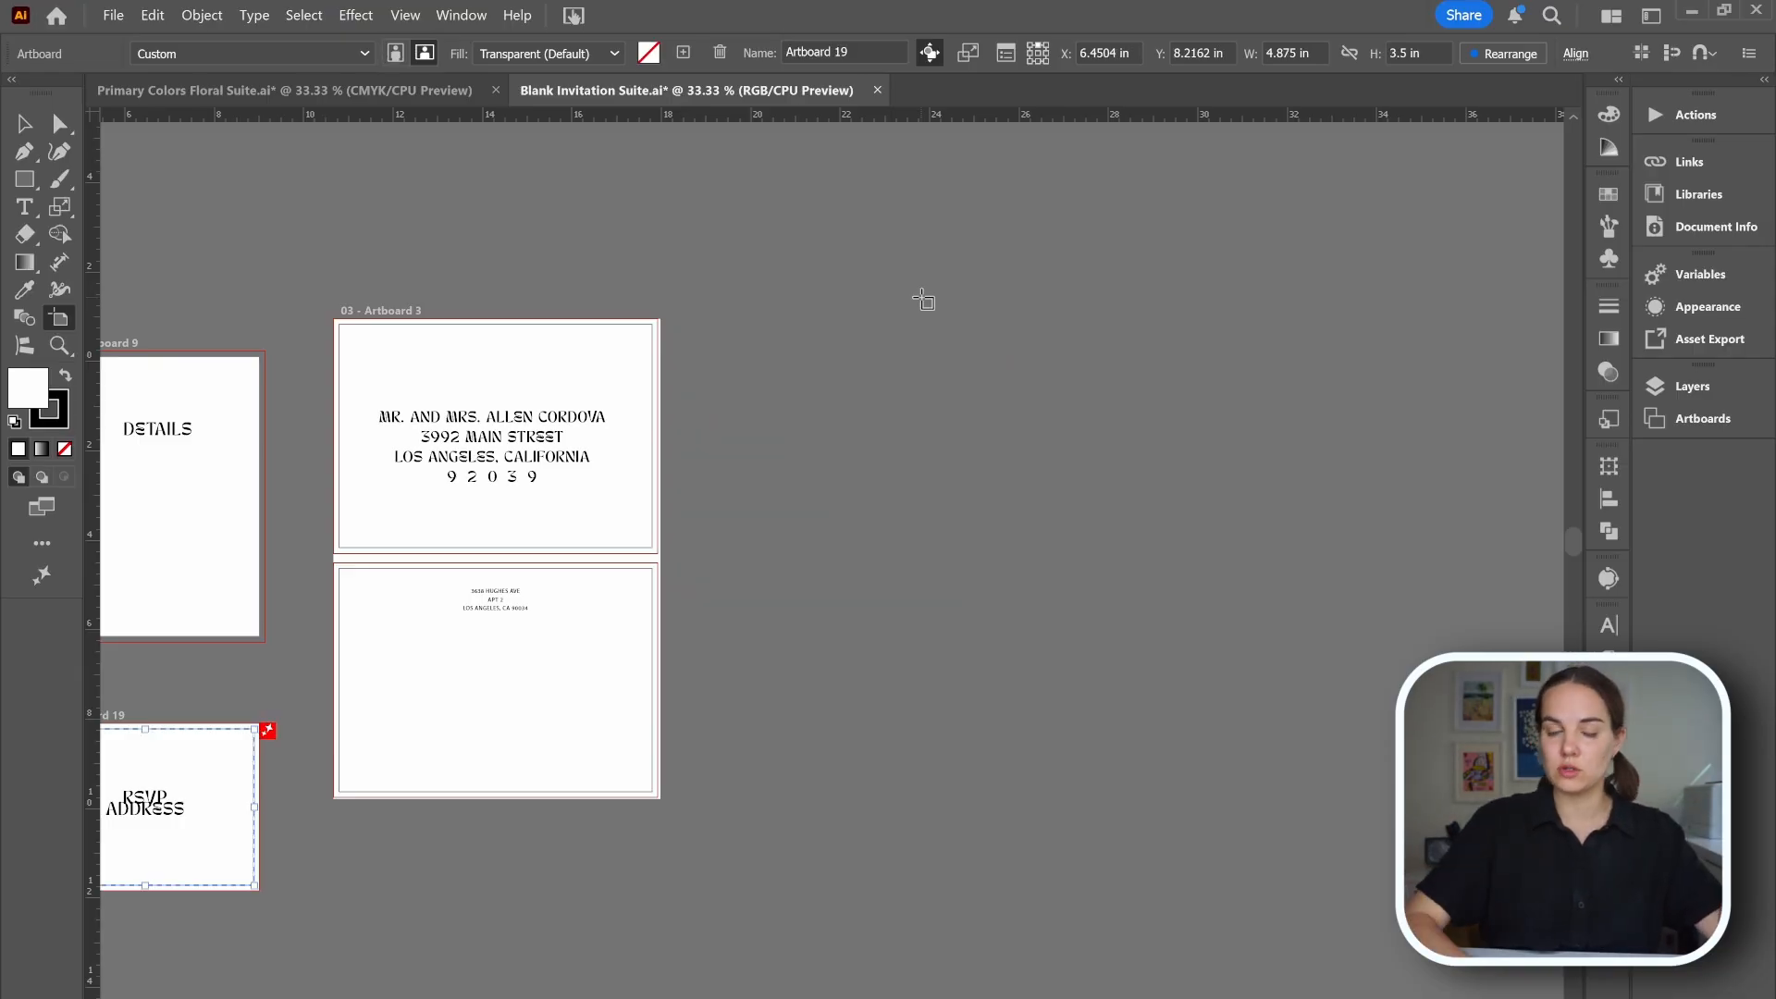
scroll(837, 423, "left", 3)
scroll(842, 428, "left", 7)
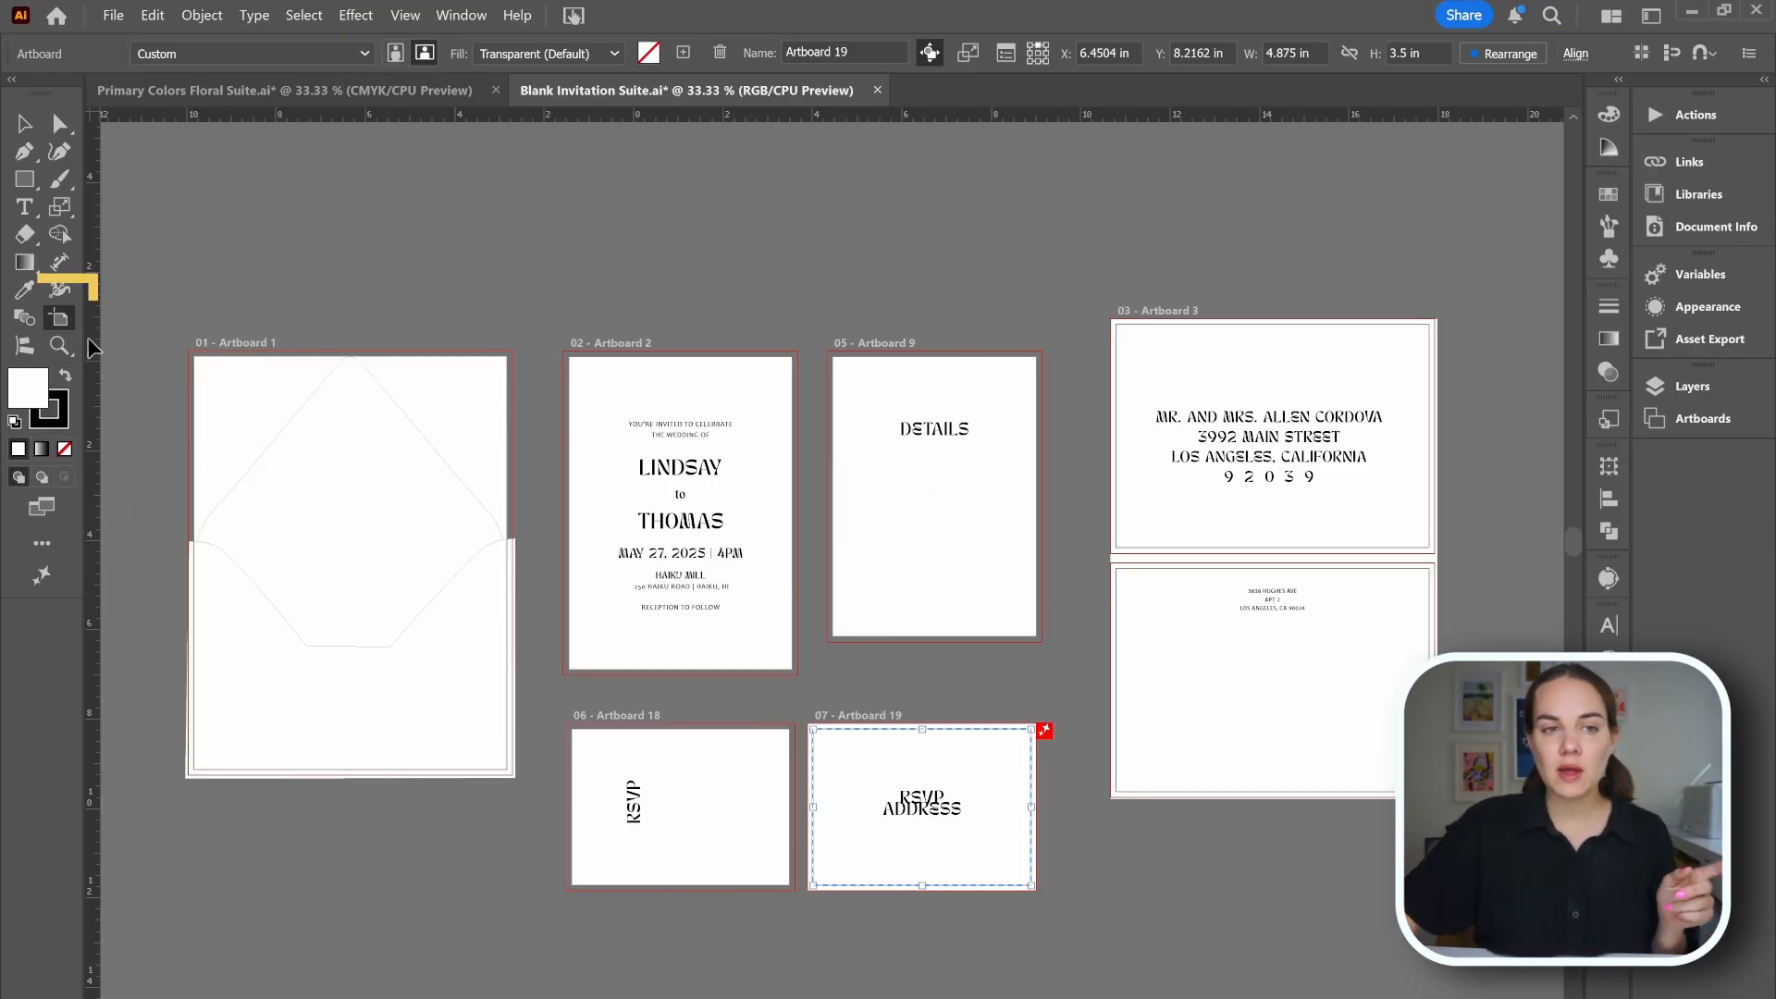
Compare selecting Artboard 1 with the Artboard tool against selecting its envelope path with the Selection tool.
left_click(25, 123)
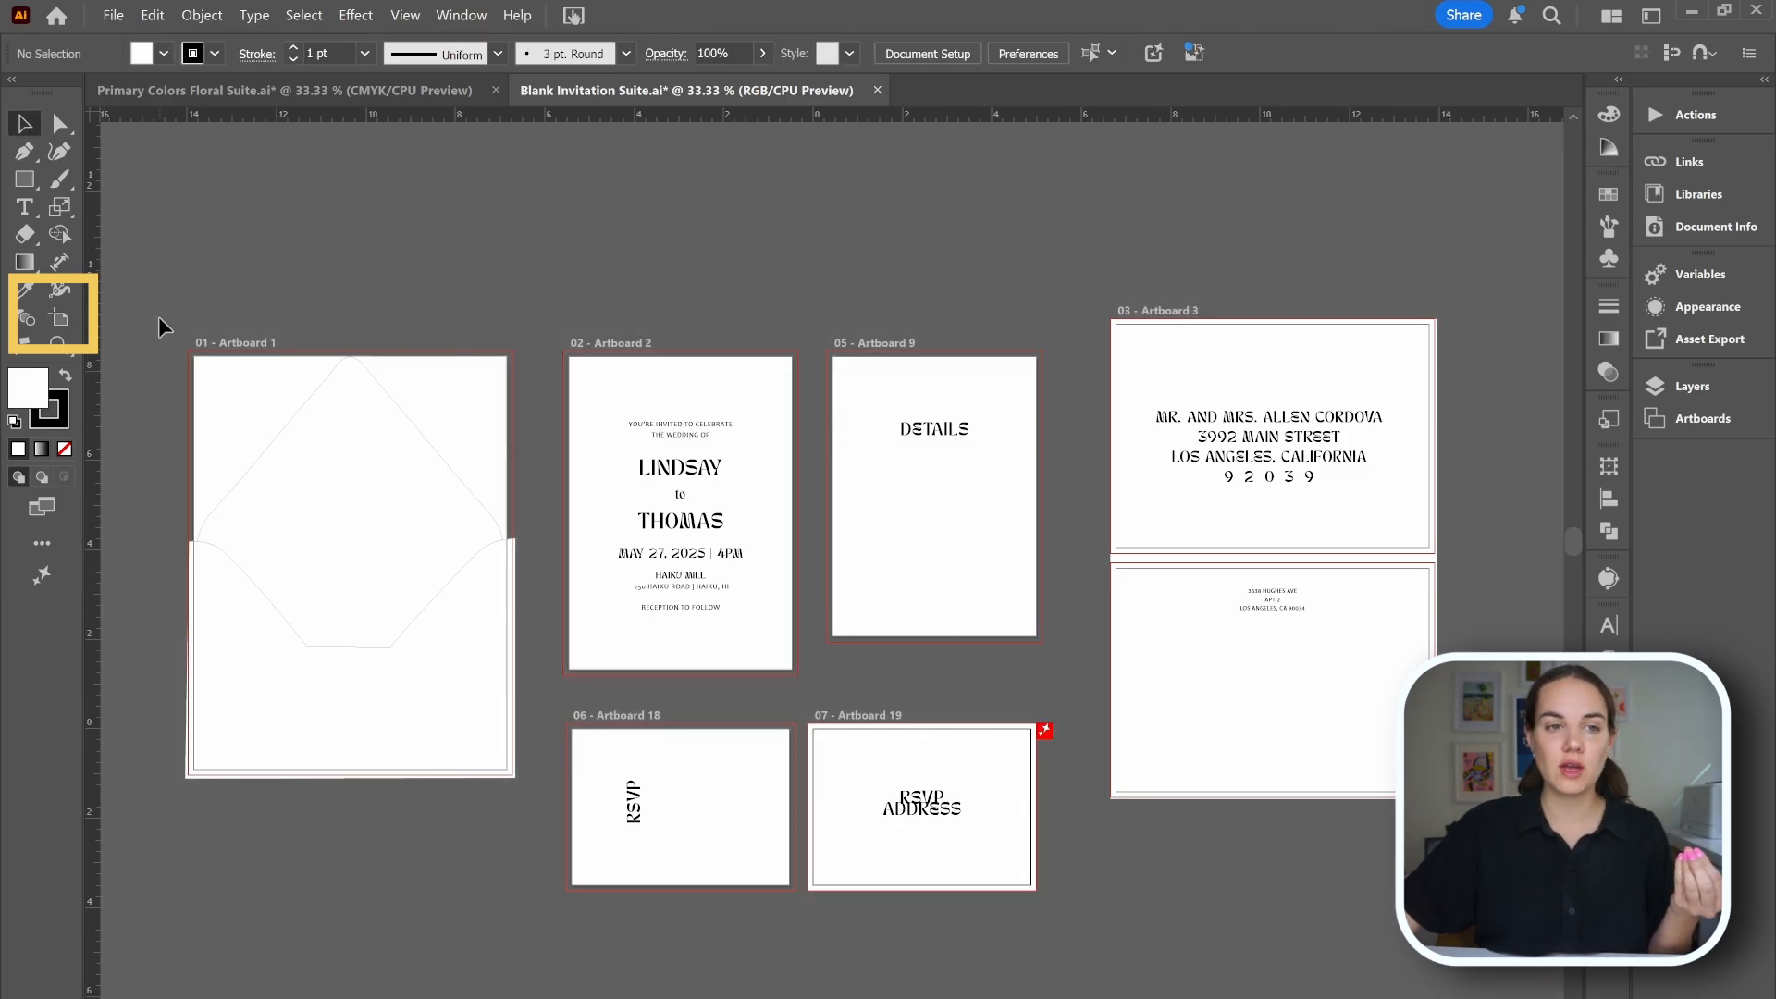
left_click(76, 314)
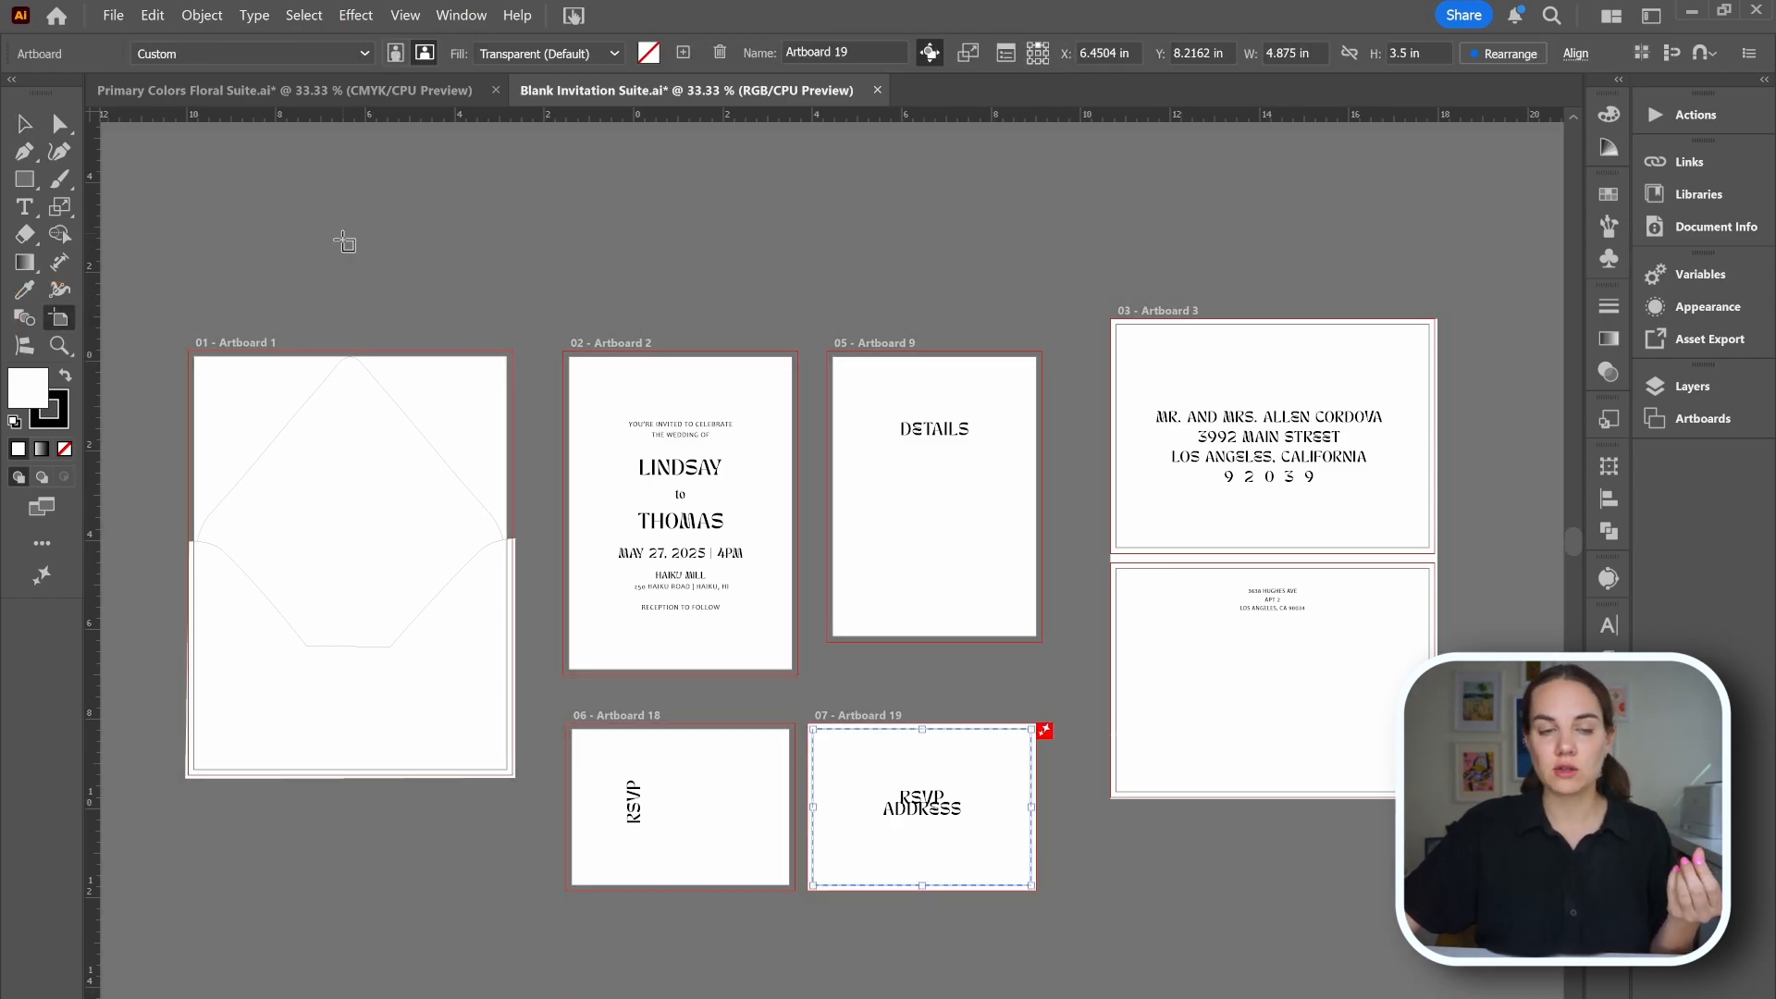
left_click(421, 397)
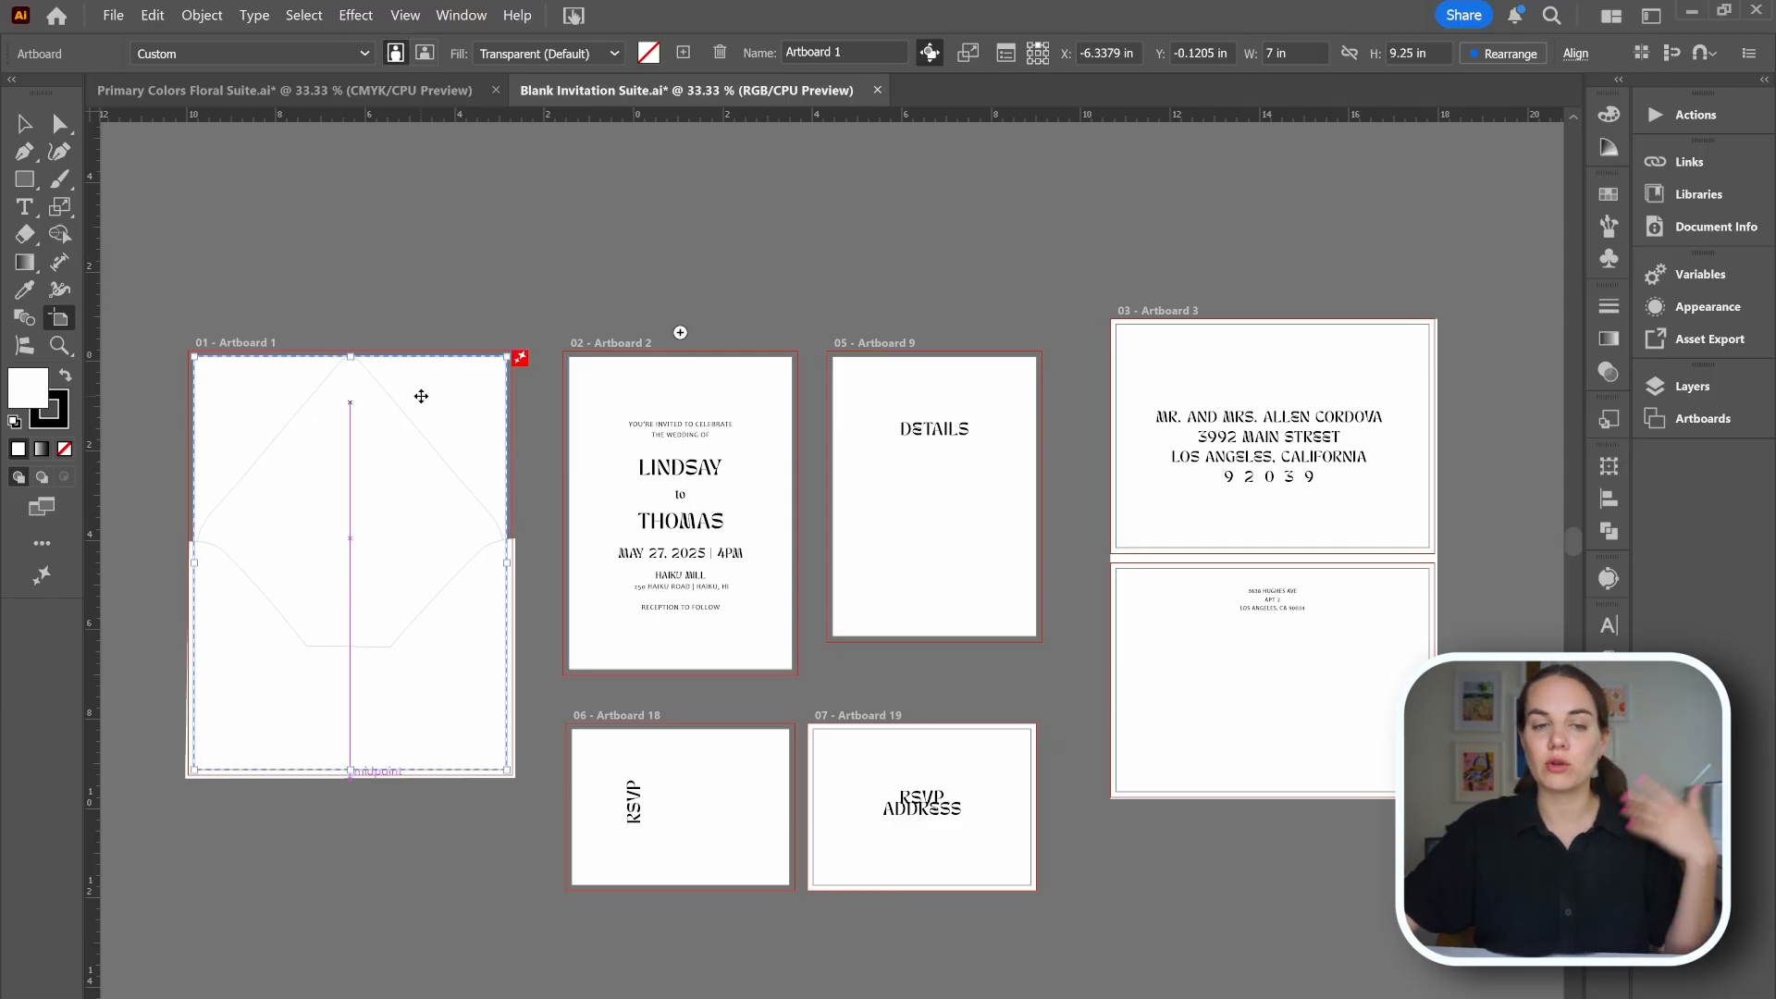
left_click(25, 124)
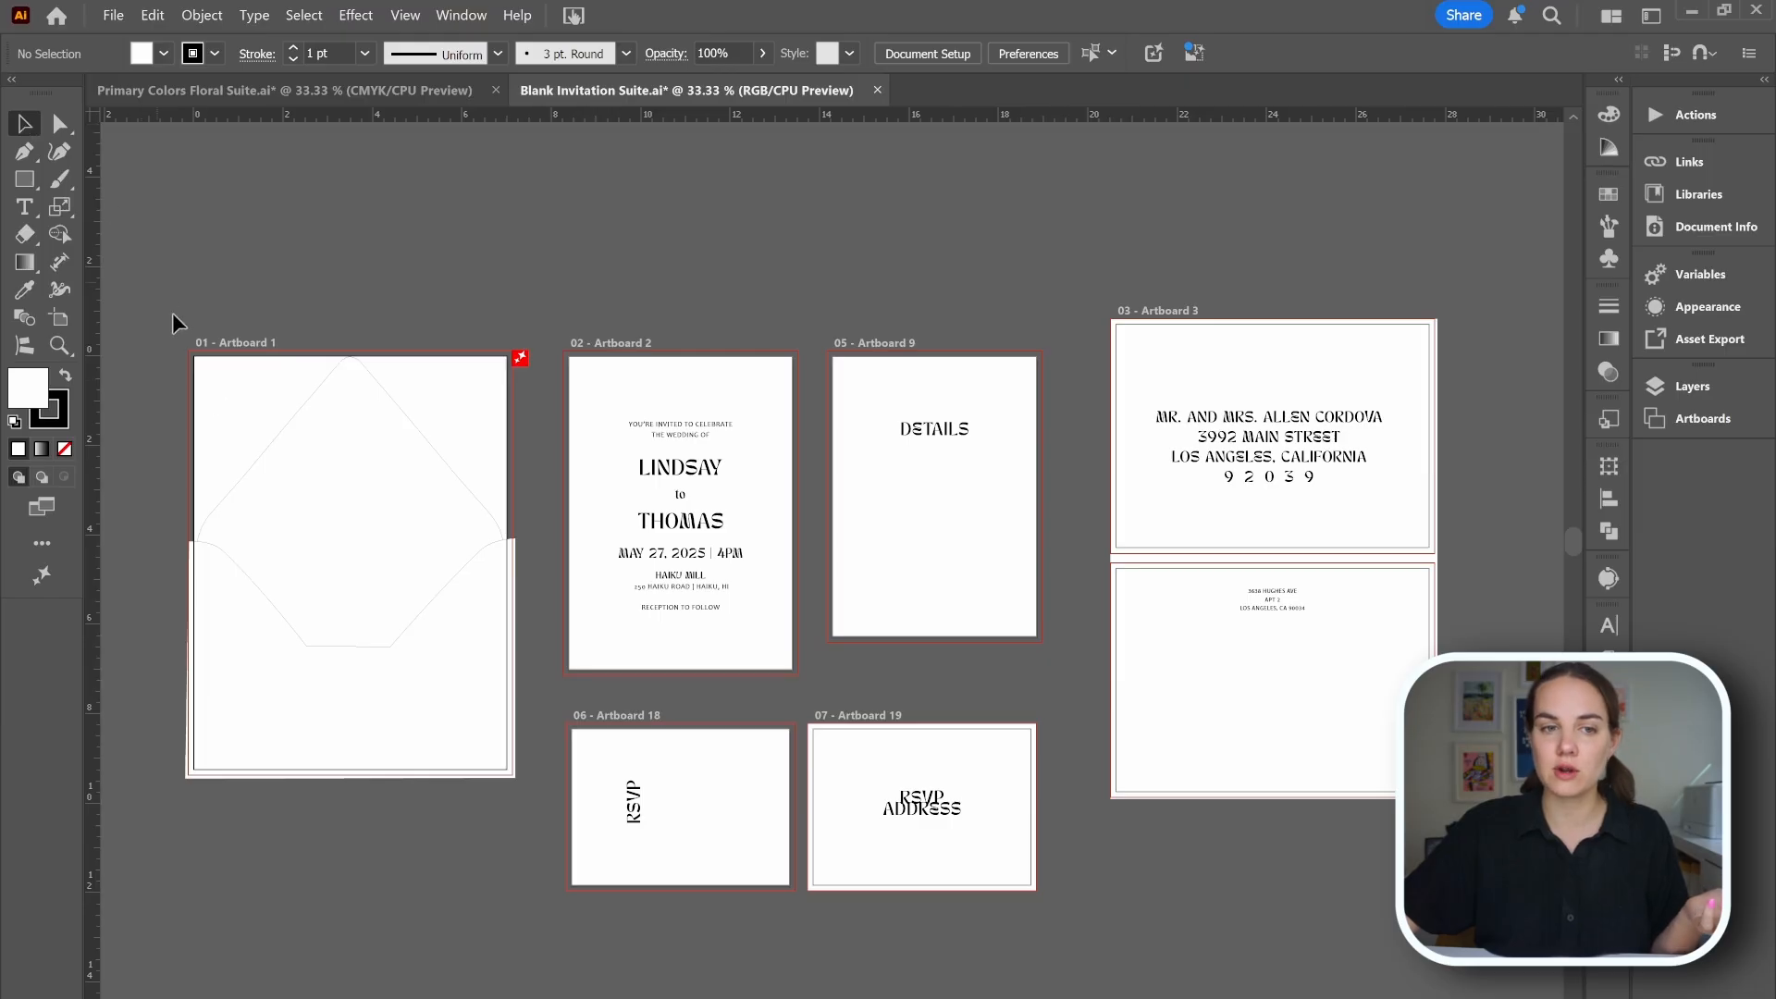
left_click(250, 450)
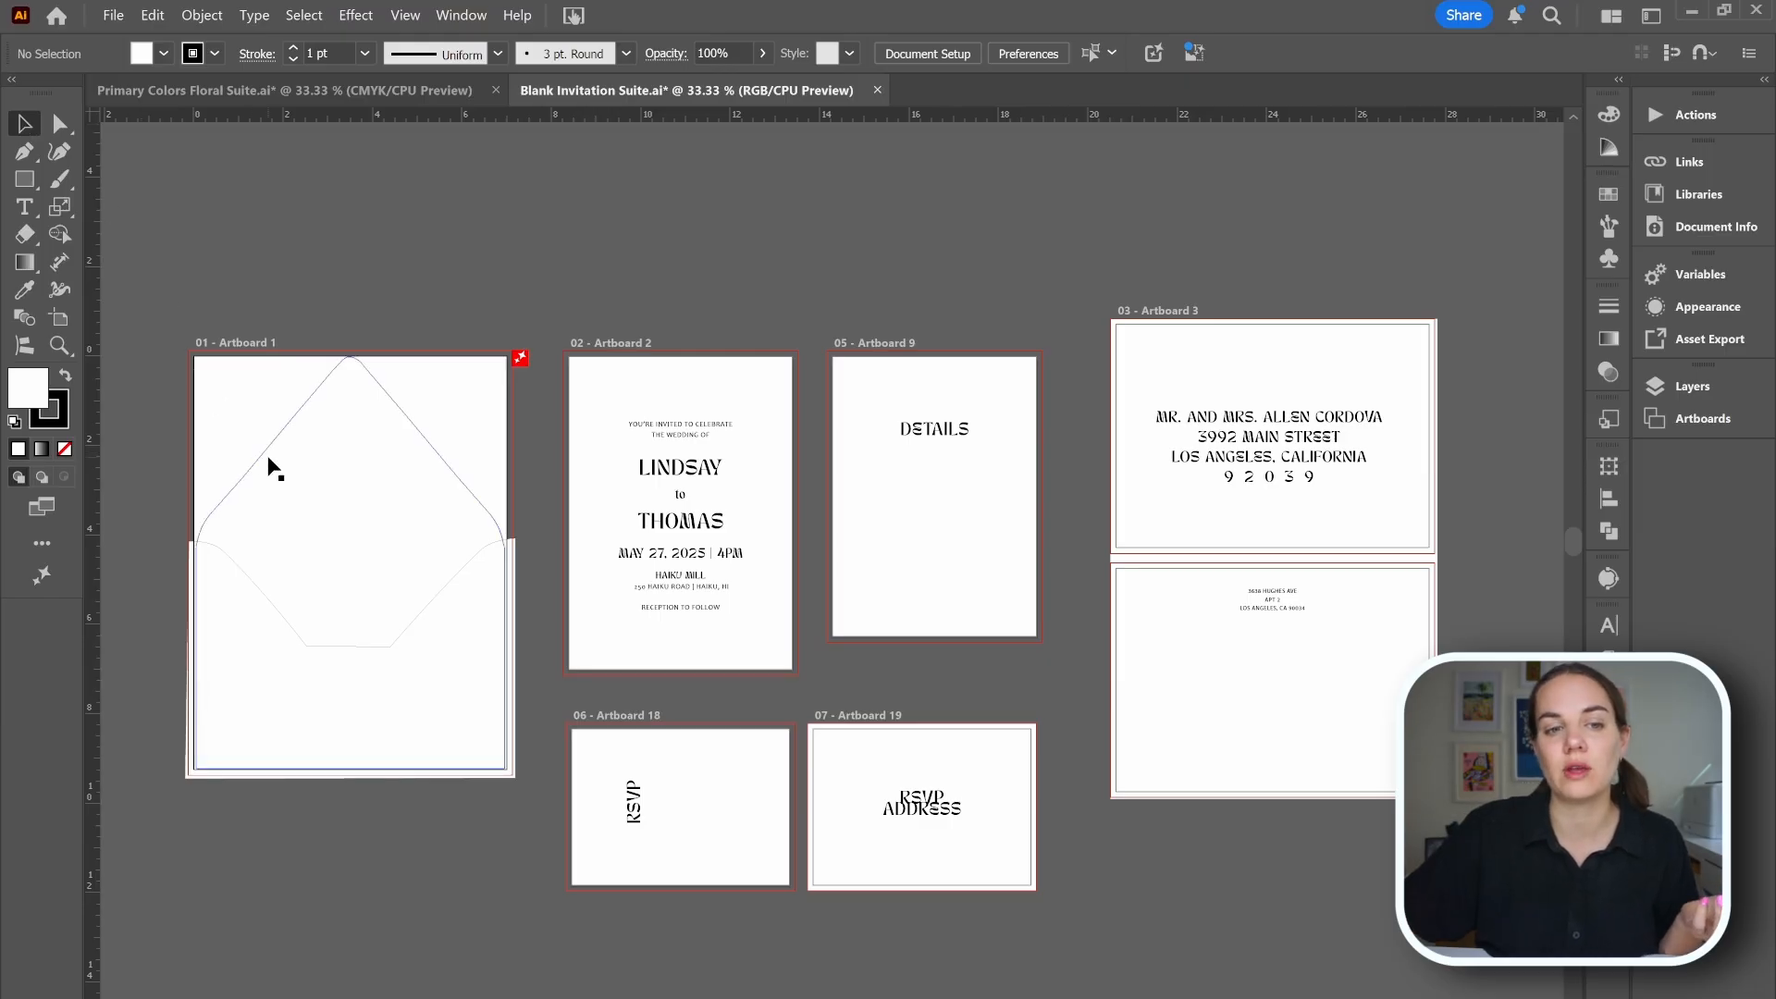
left_click(393, 281)
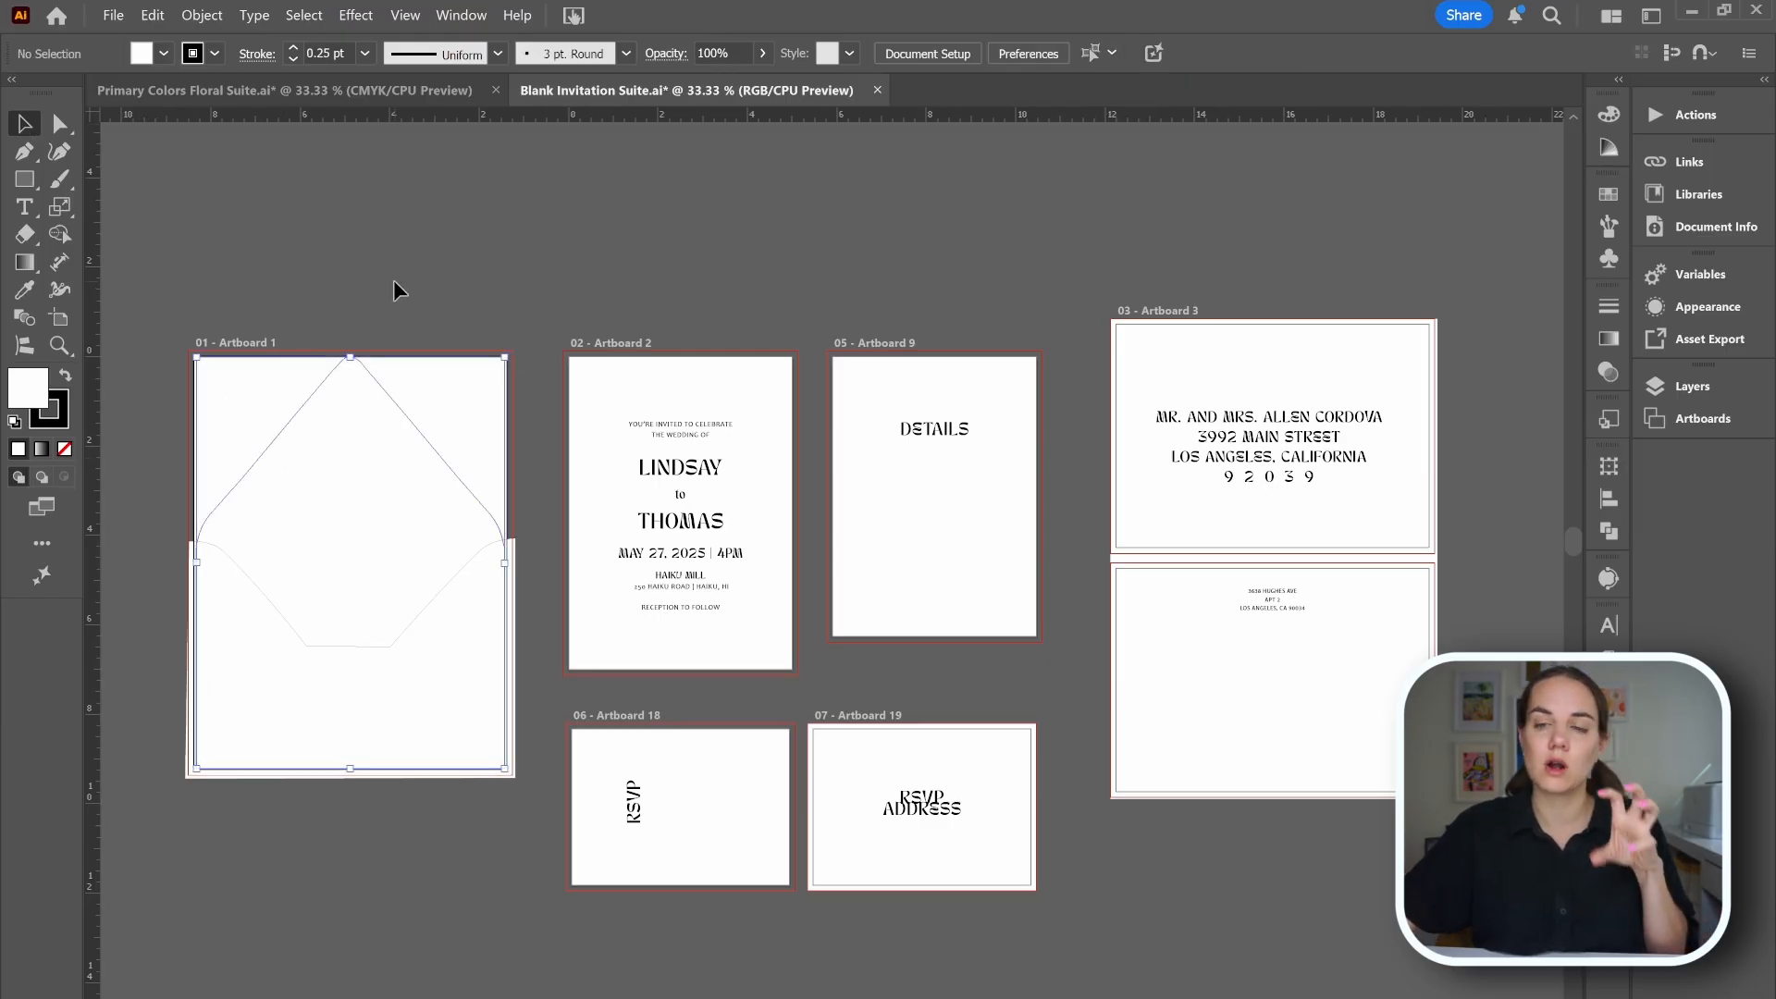
Rename Artboard 1 to Envelope Liner in the Artboards panel.
left_click(1702, 419)
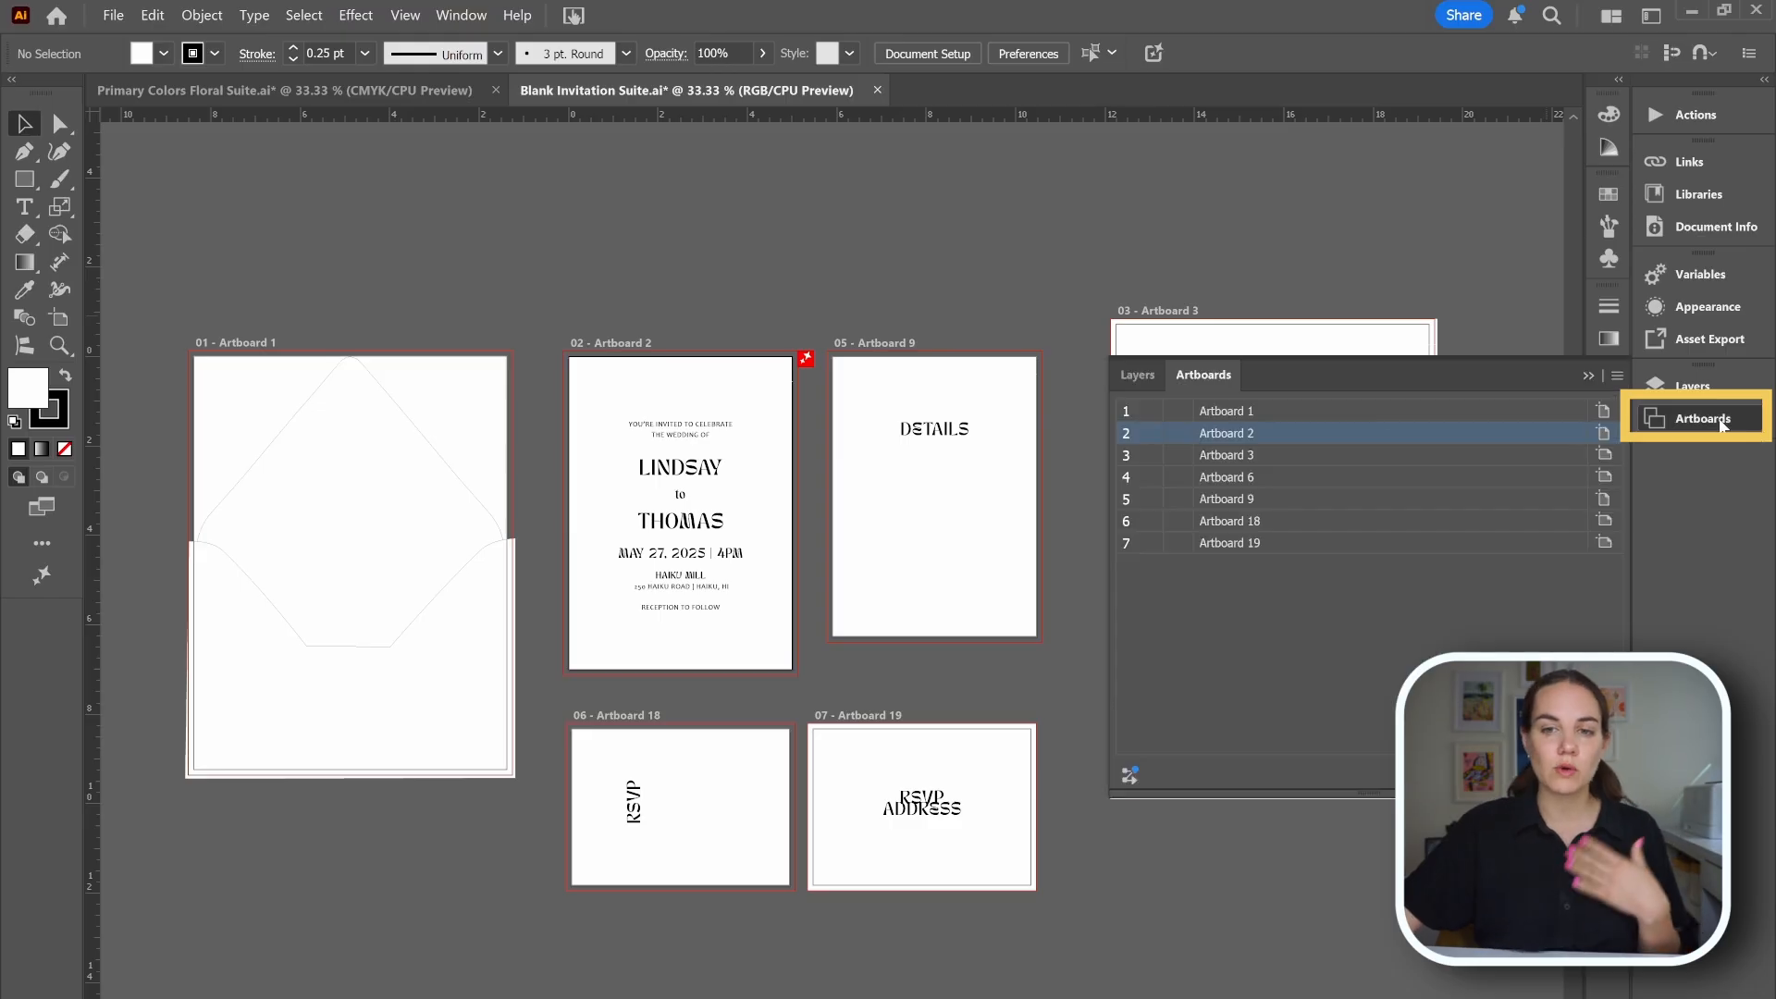
double_click(1240, 408)
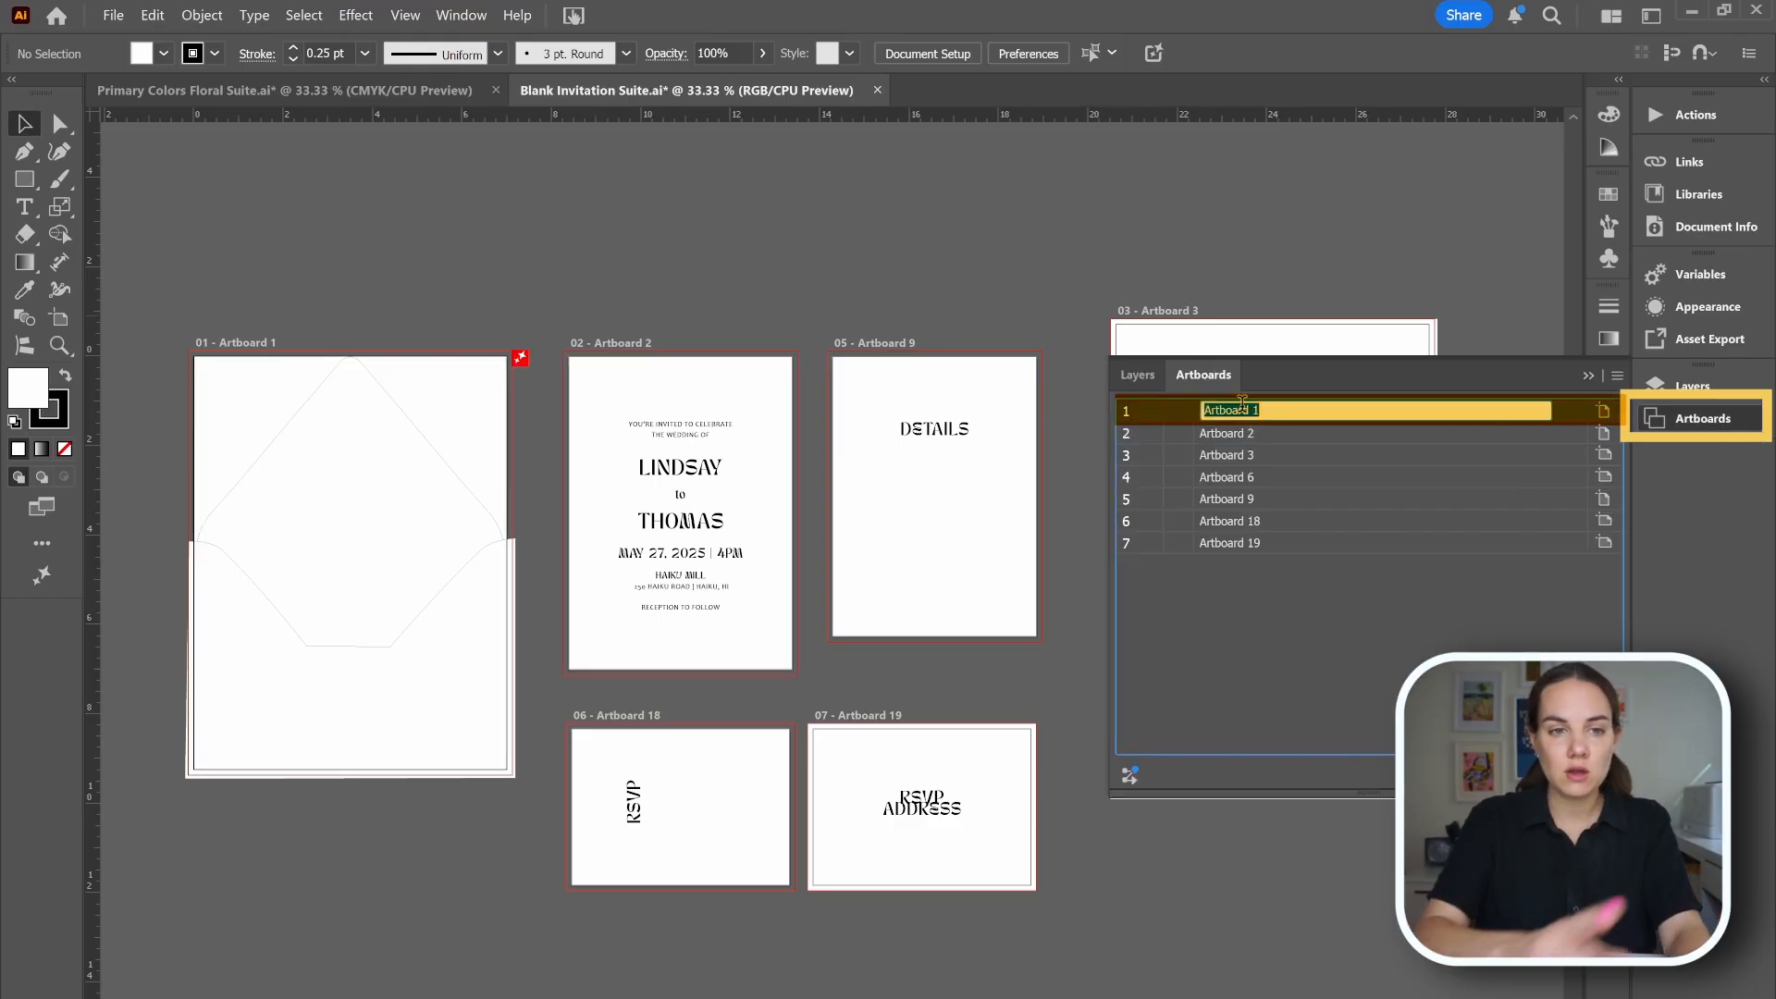
type("Envelope Liner")
key("Return")
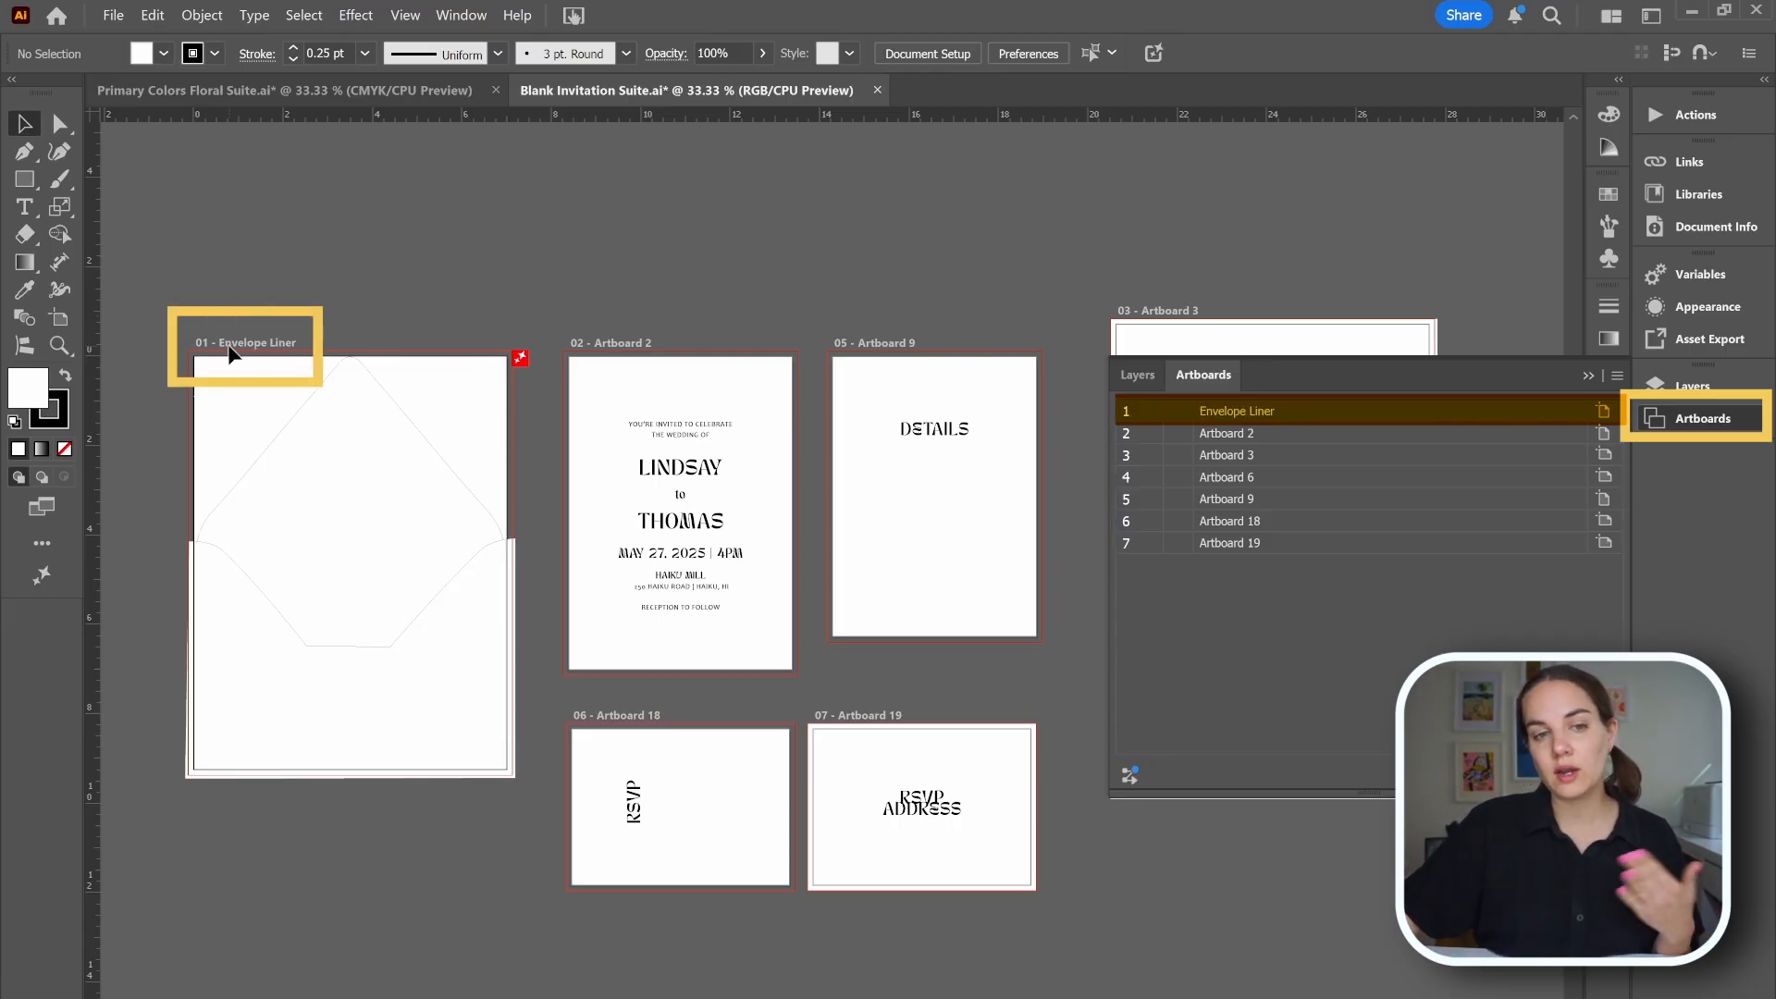
Reorder the artboards so Envelope Liner comes second after Artboard 2, then collapse the Artboards panel.
left_click_drag(1219, 414, 1210, 448)
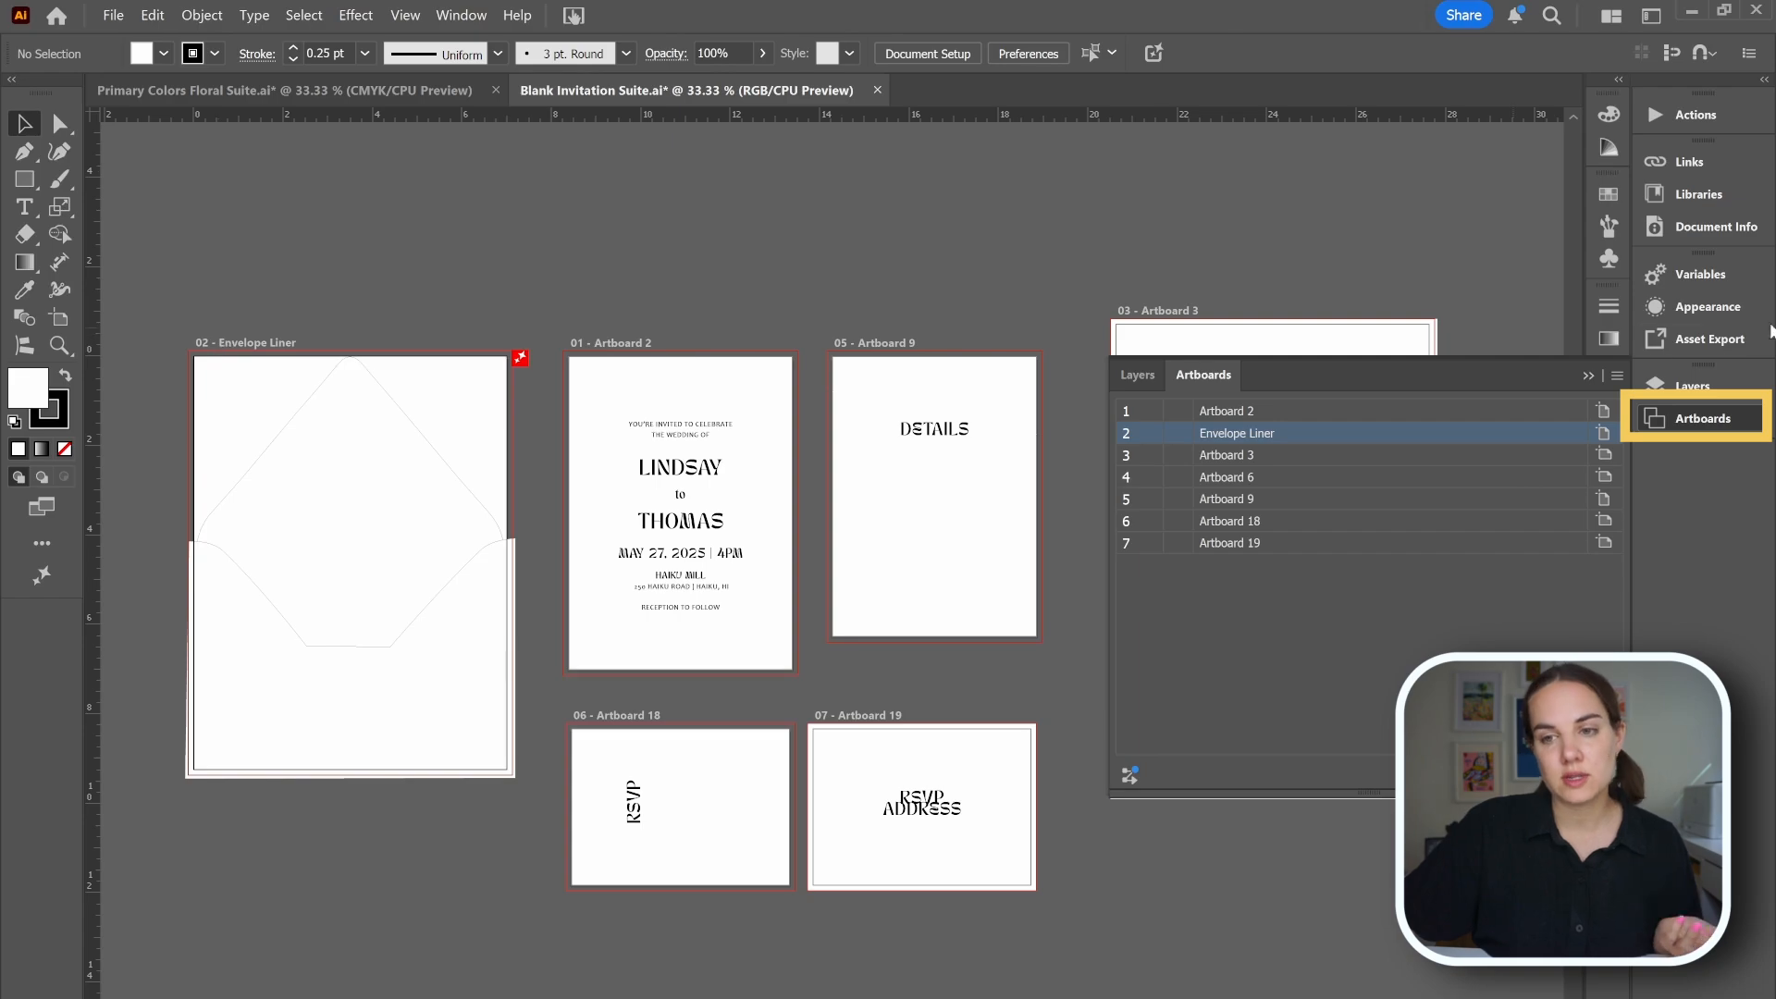
left_click(1588, 375)
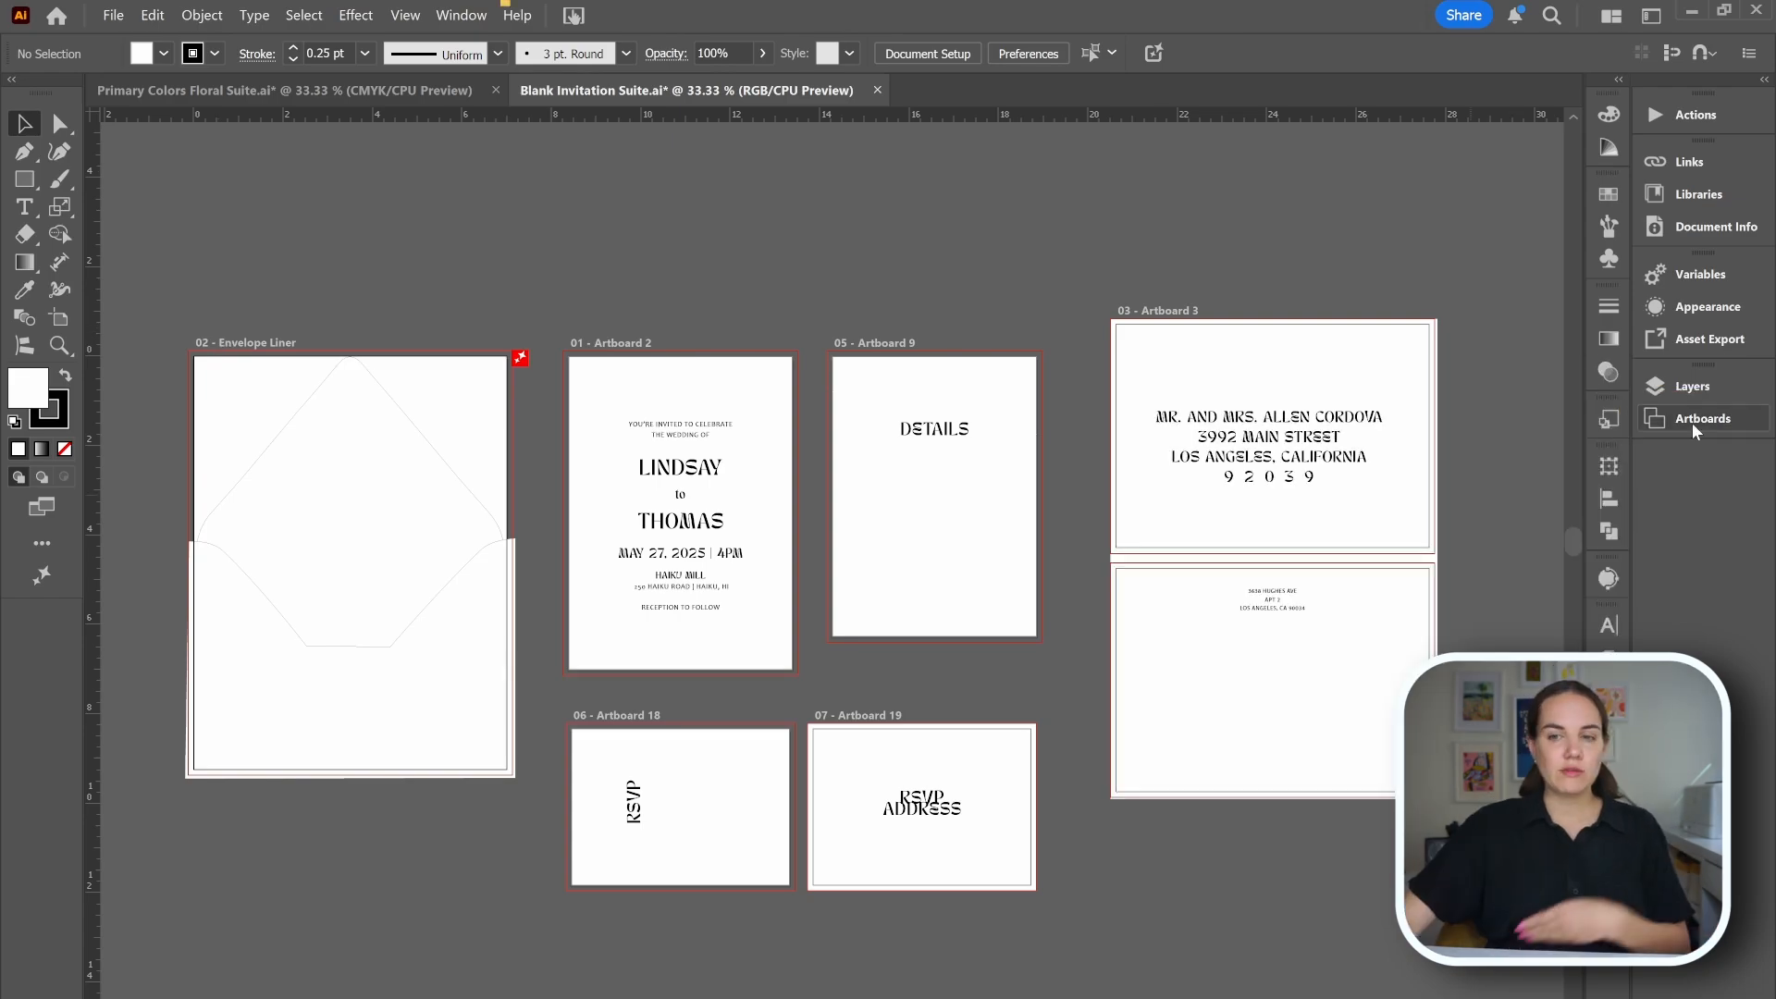
Locate the Artboards panel command in the Window menu.
left_click(427, 19)
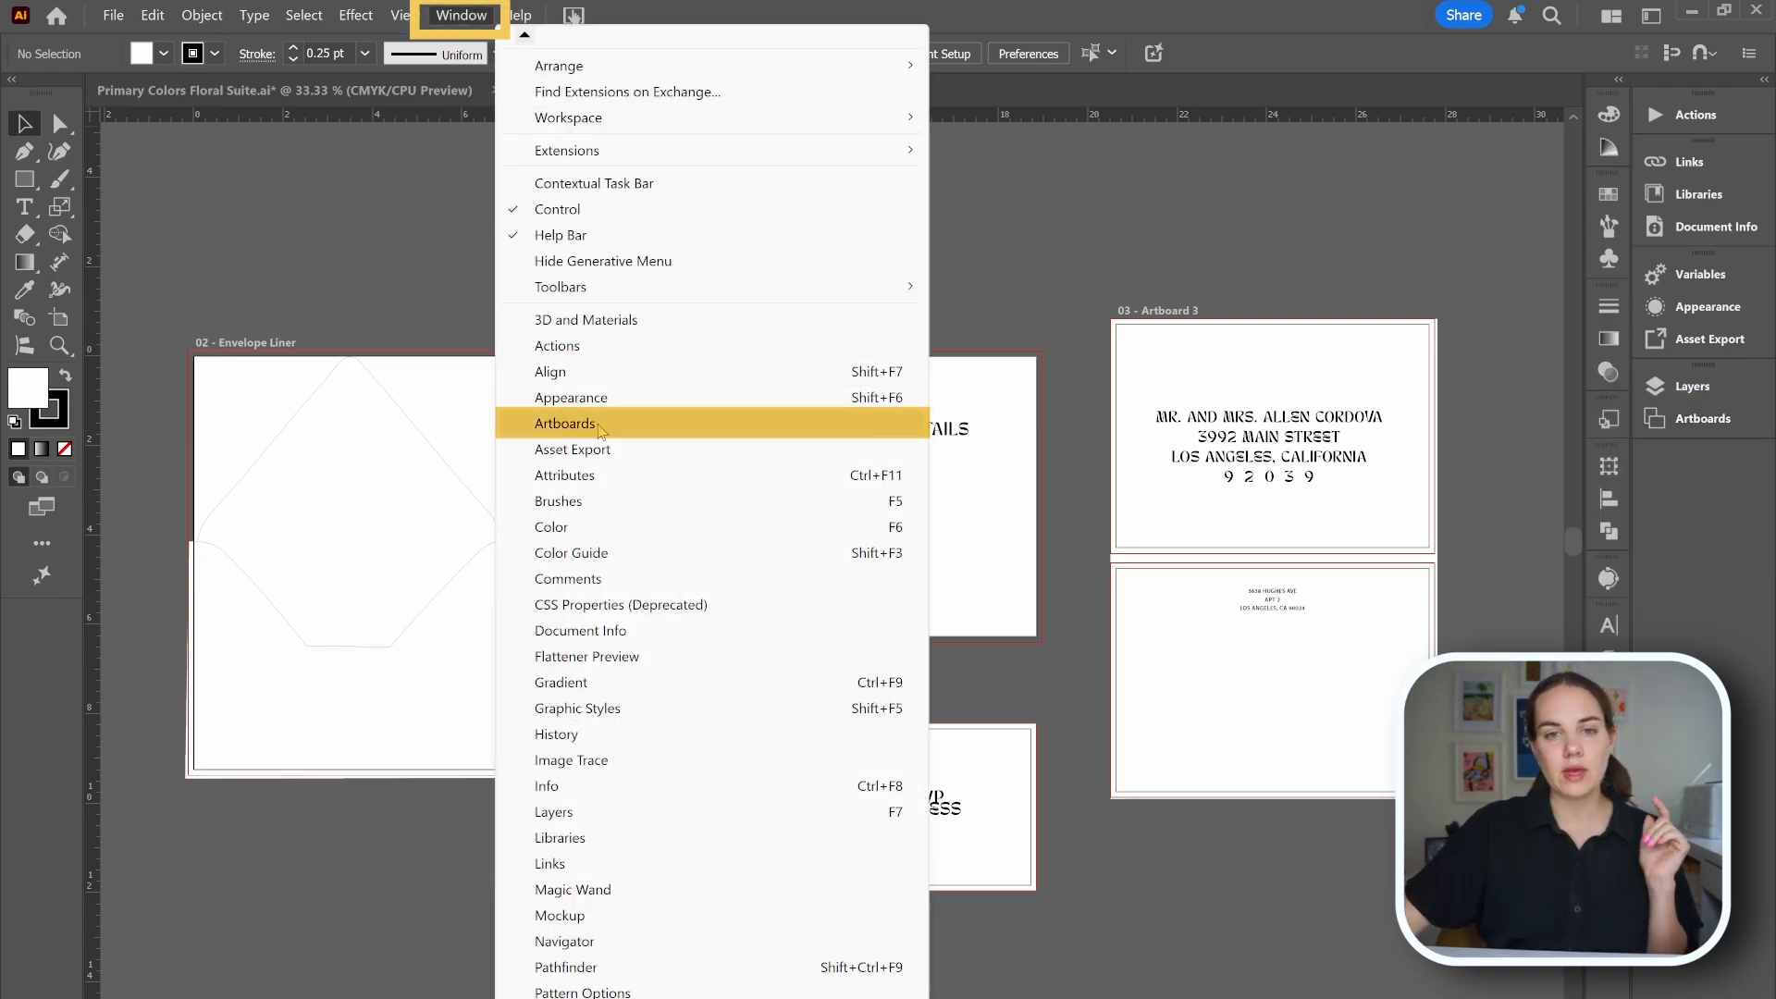
left_click(599, 423)
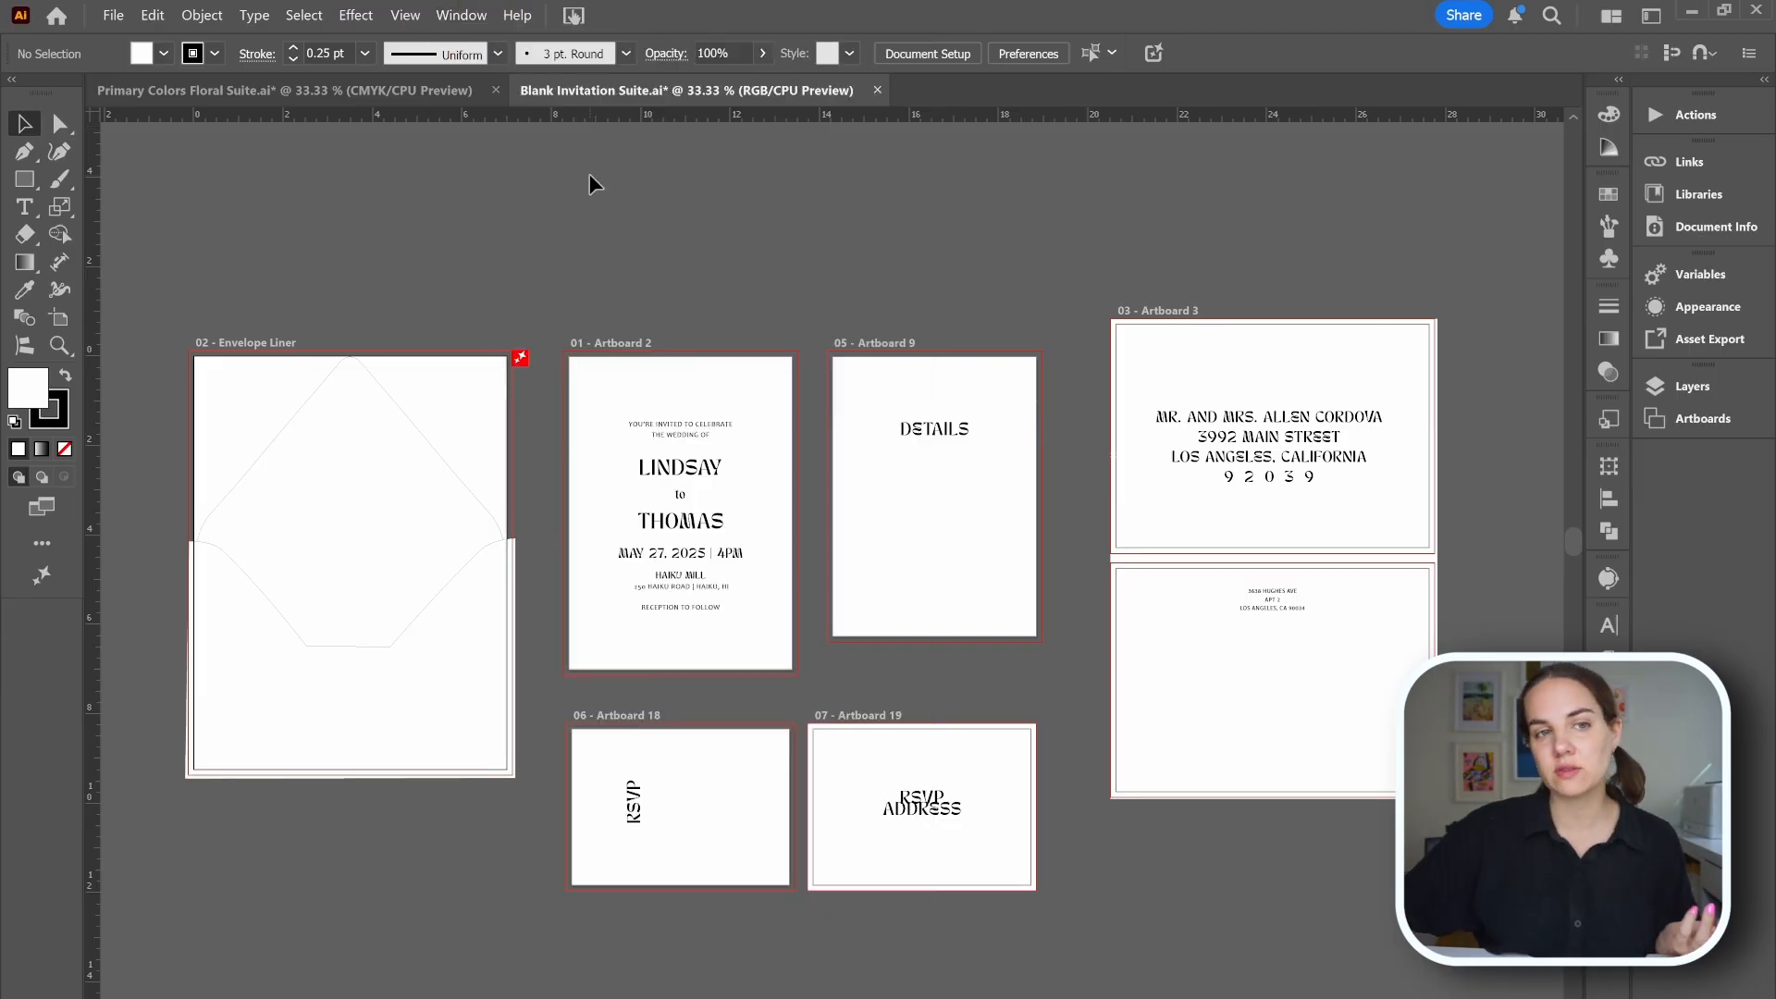
Open the New Document dialog and browse the Print presets and recent items.
left_click(111, 16)
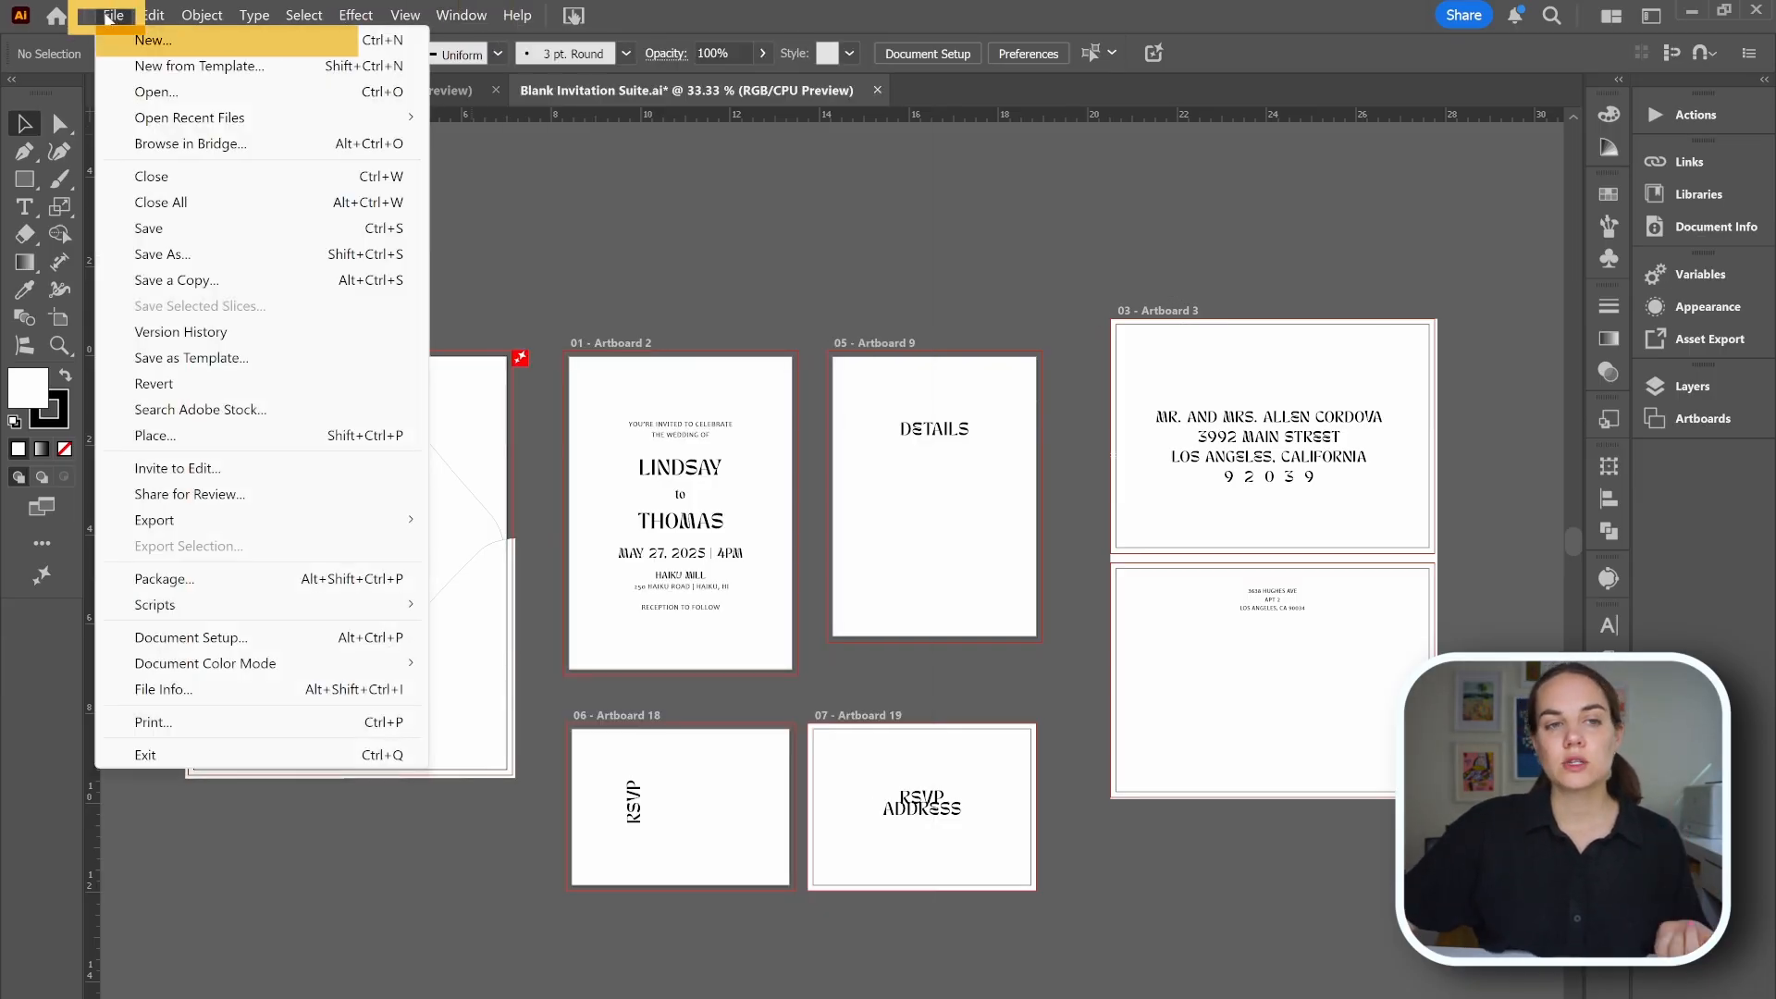
left_click(152, 39)
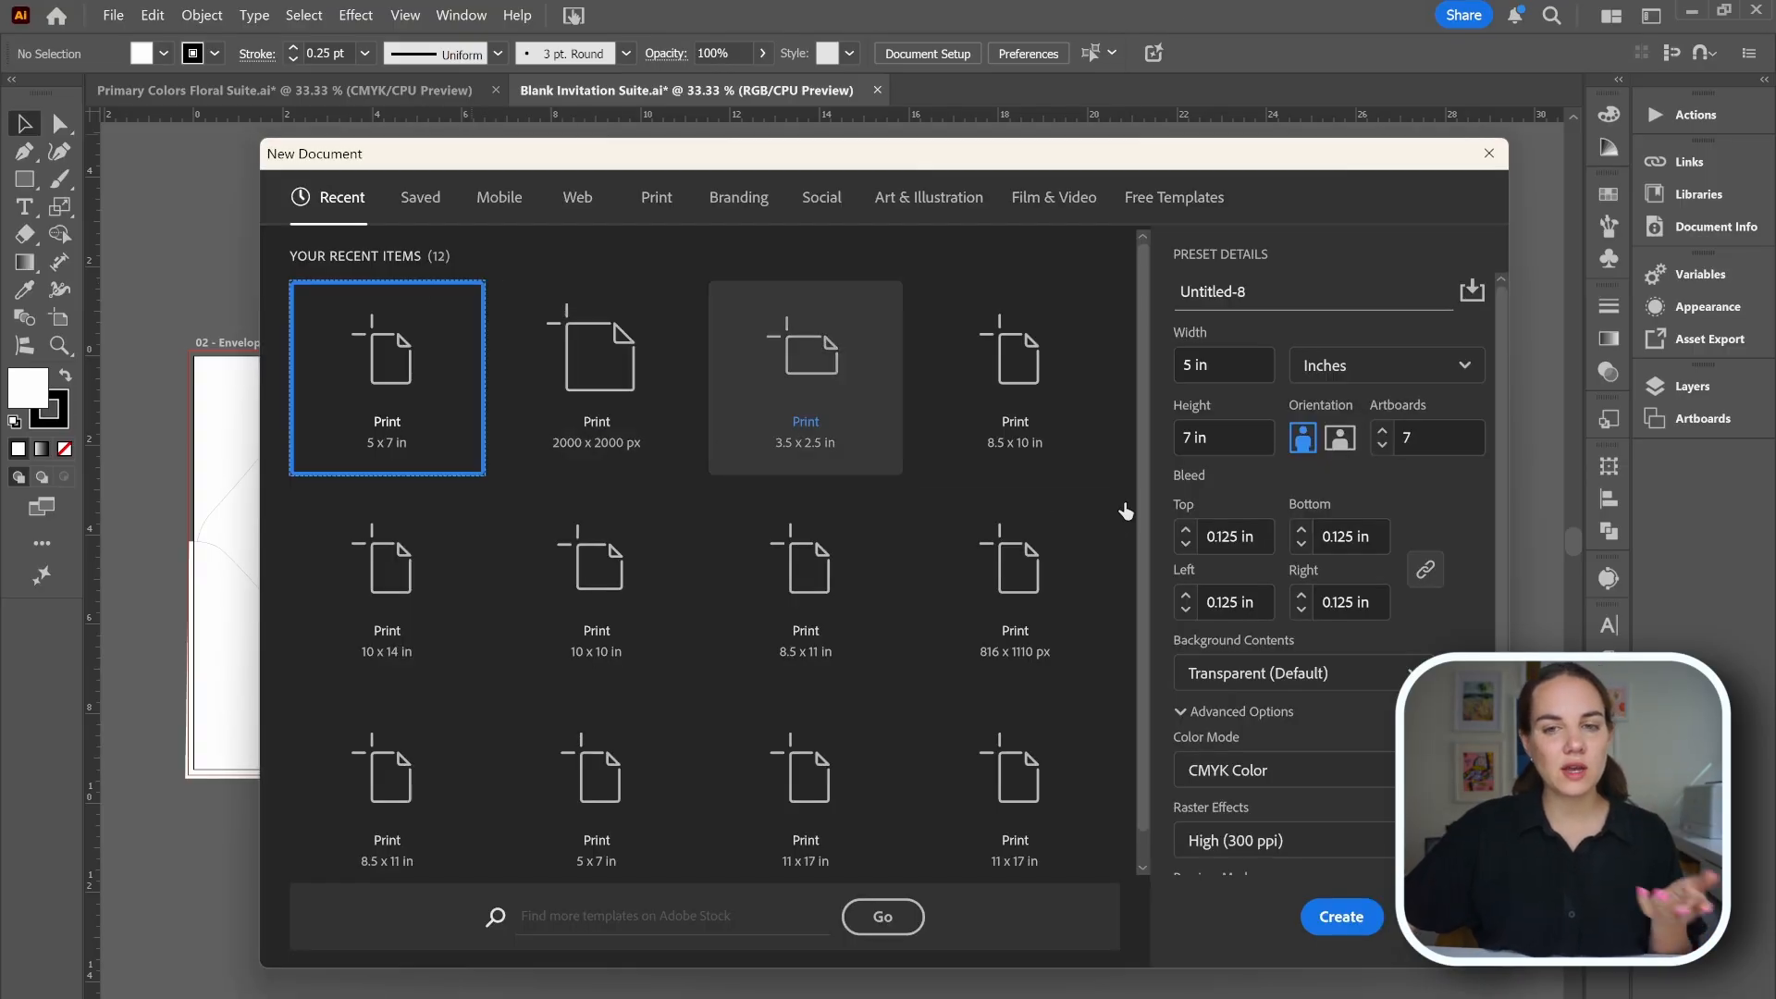
left_click(644, 213)
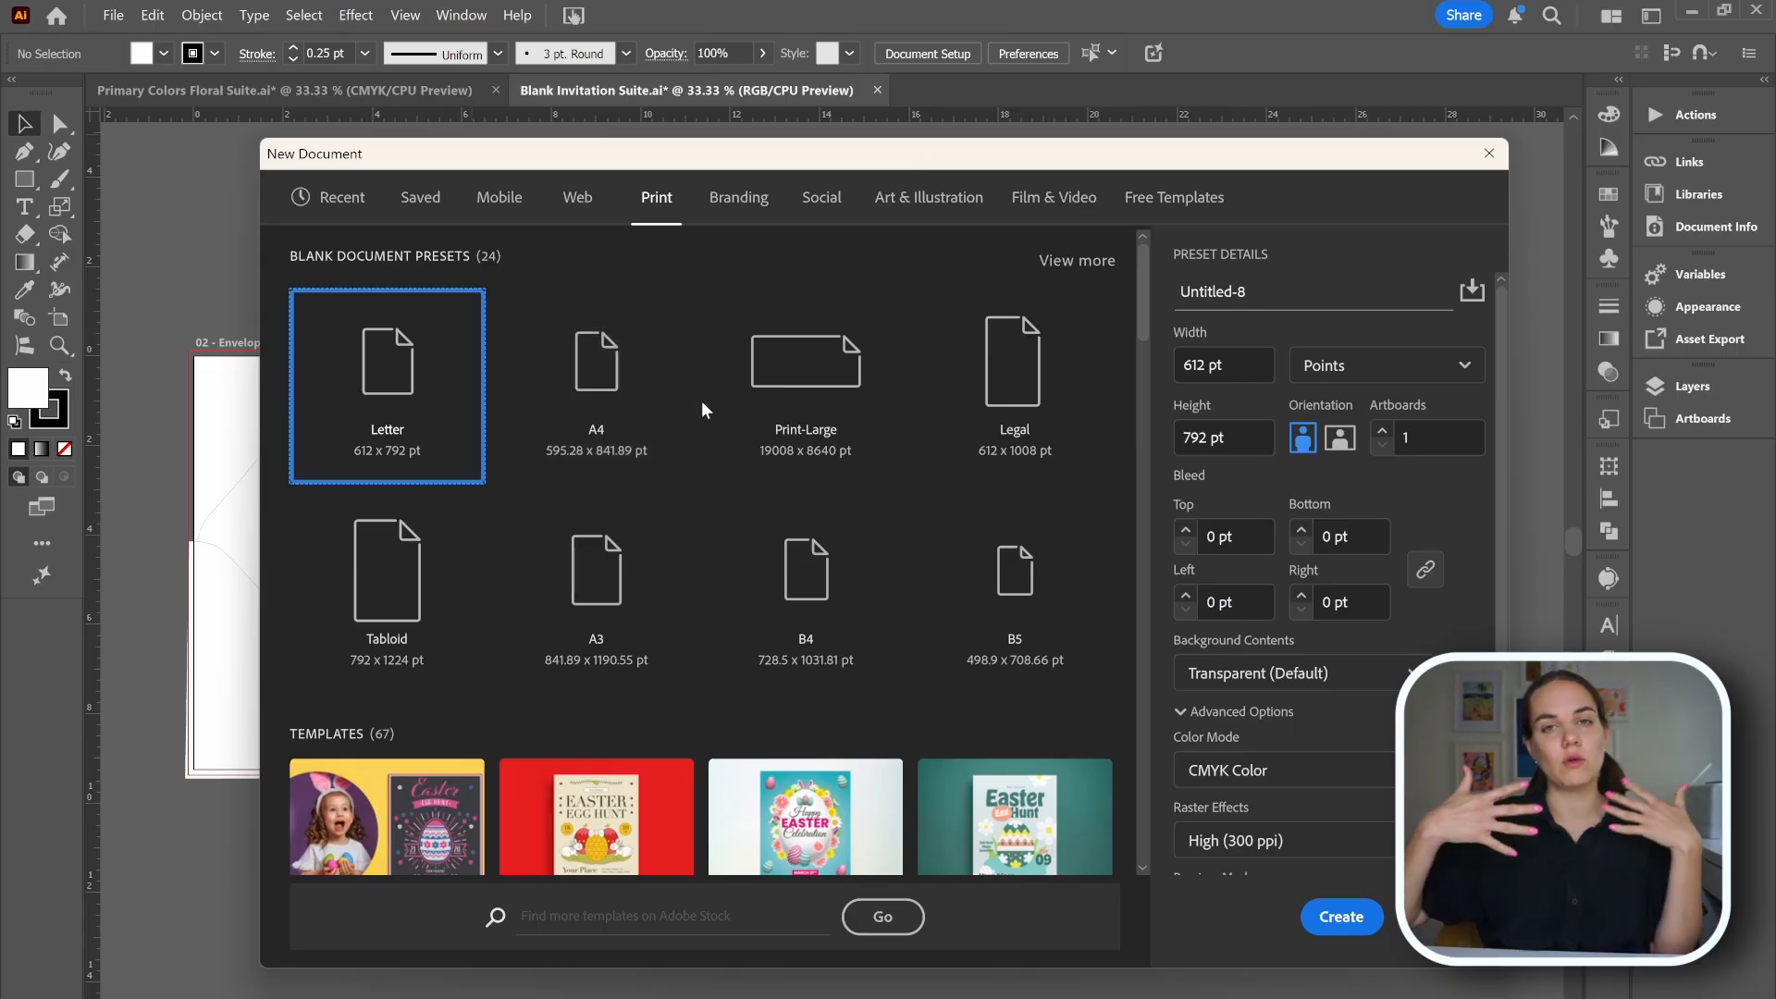
left_click(328, 197)
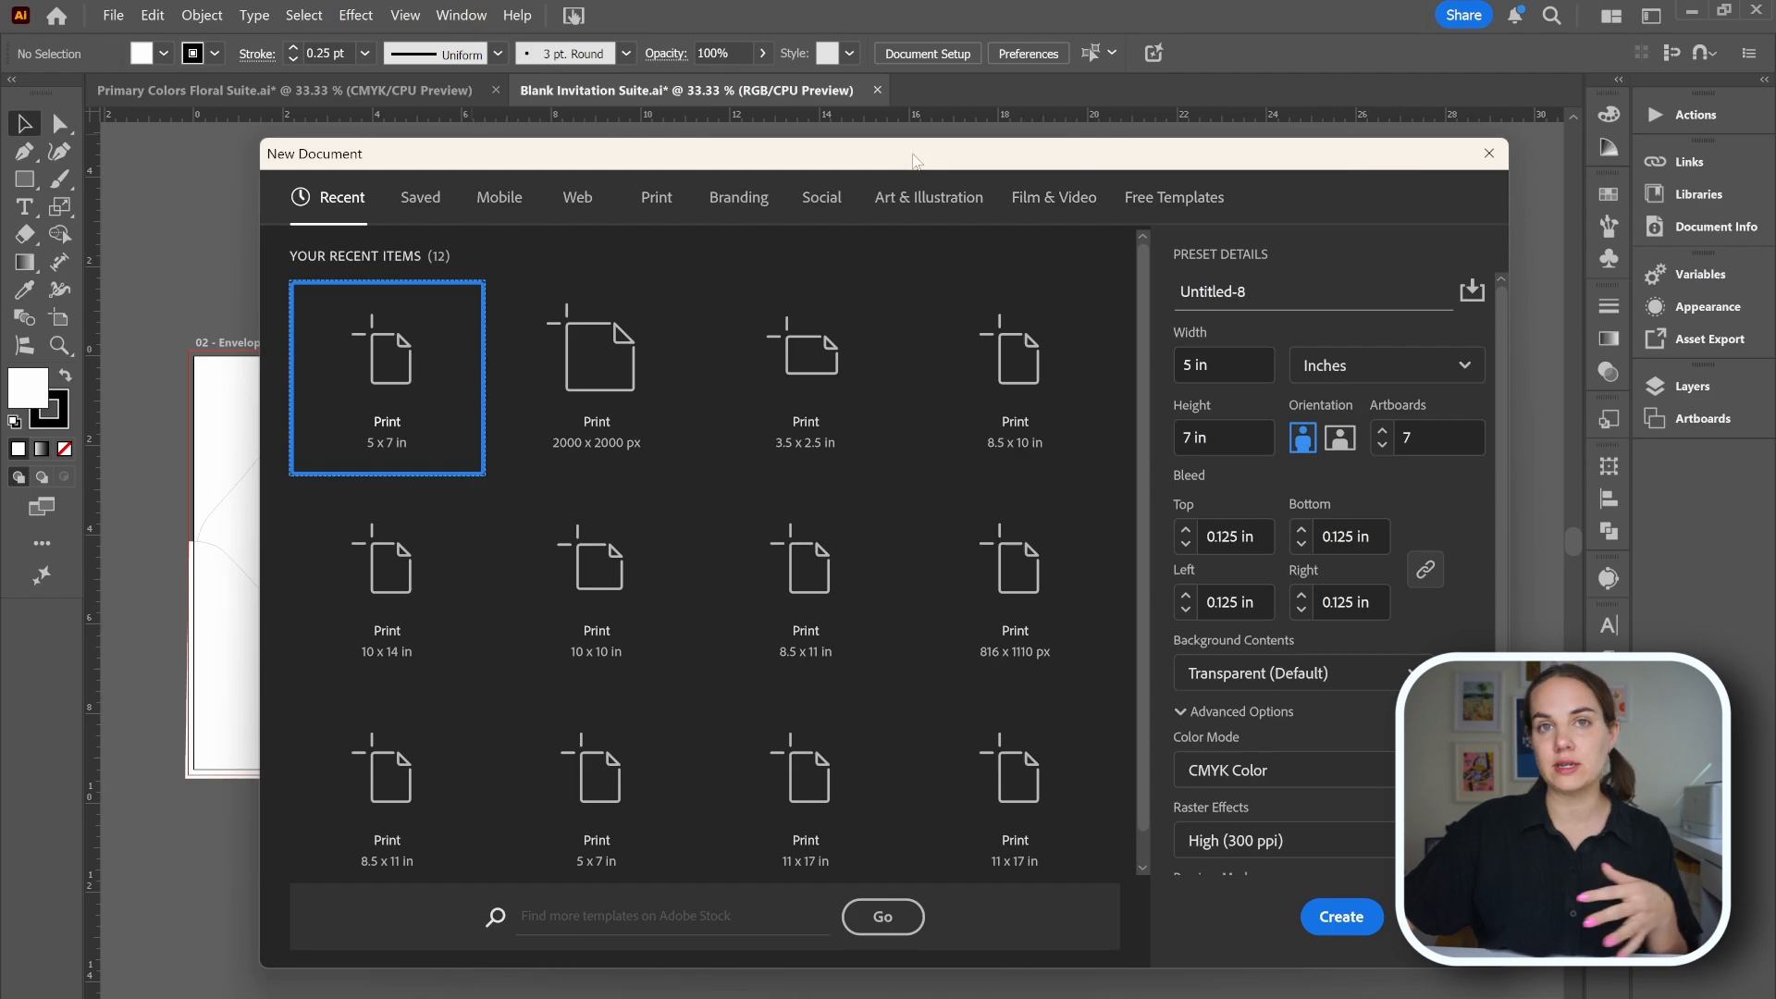
left_click_drag(911, 162, 867, 891)
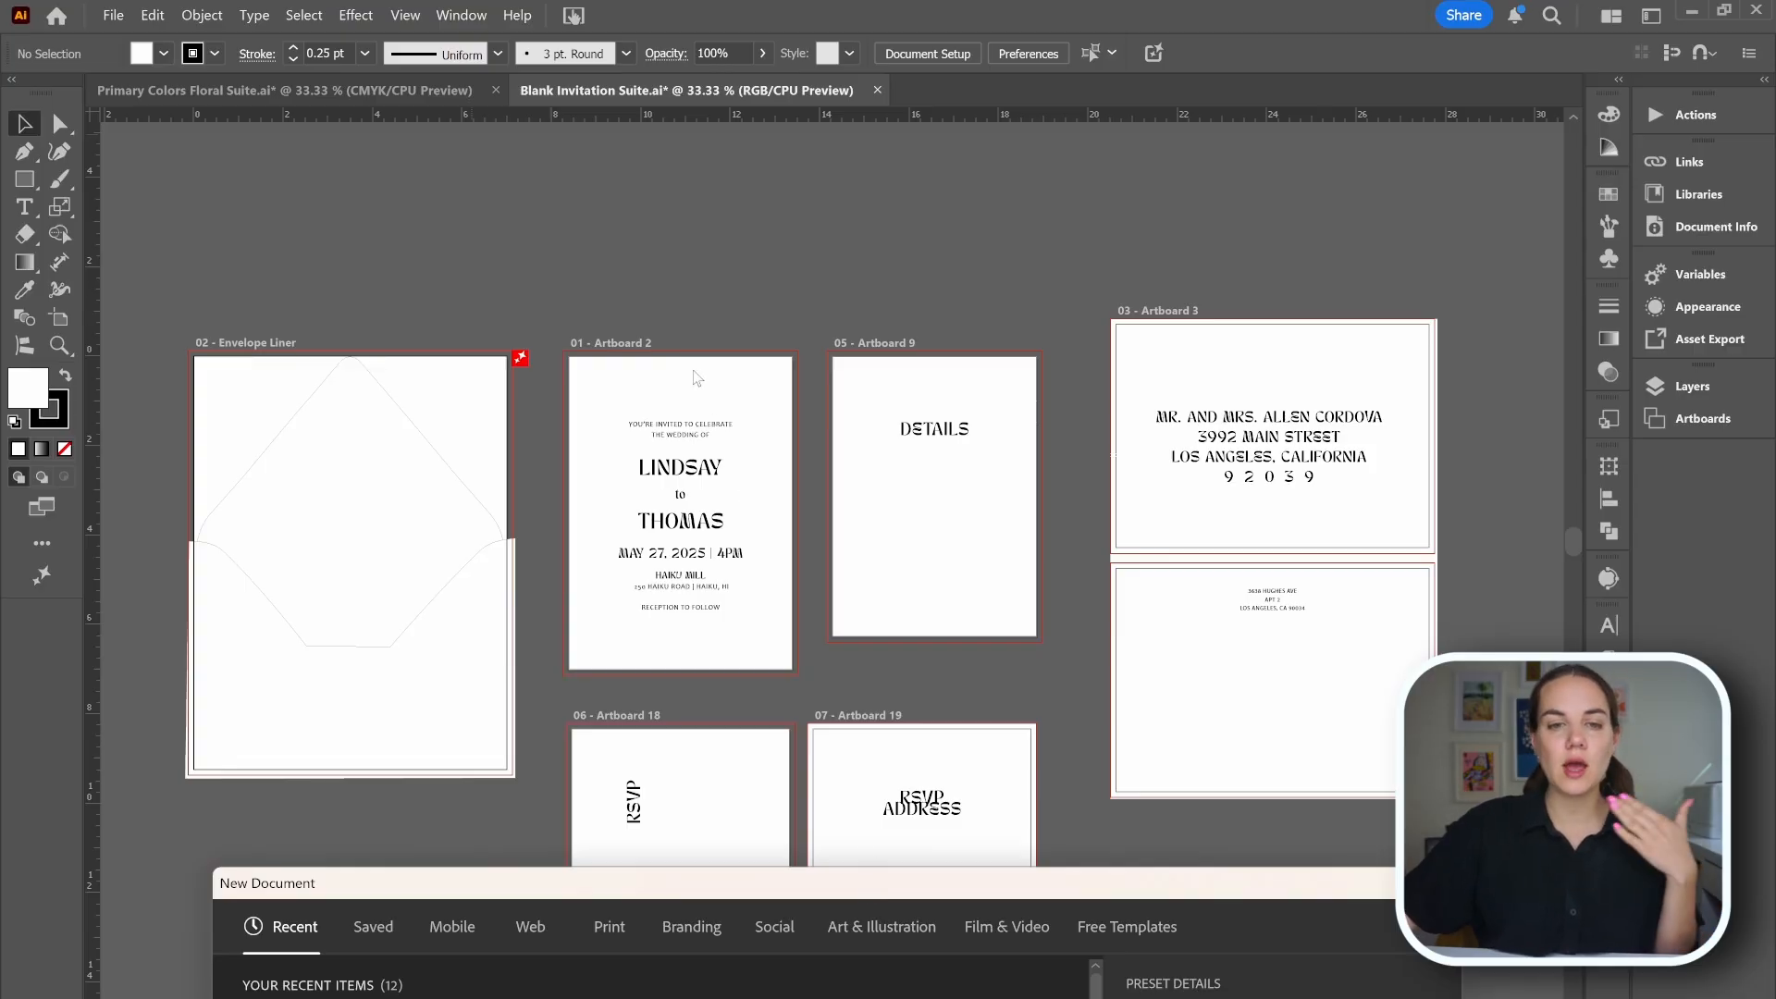
left_click_drag(894, 876, 902, 161)
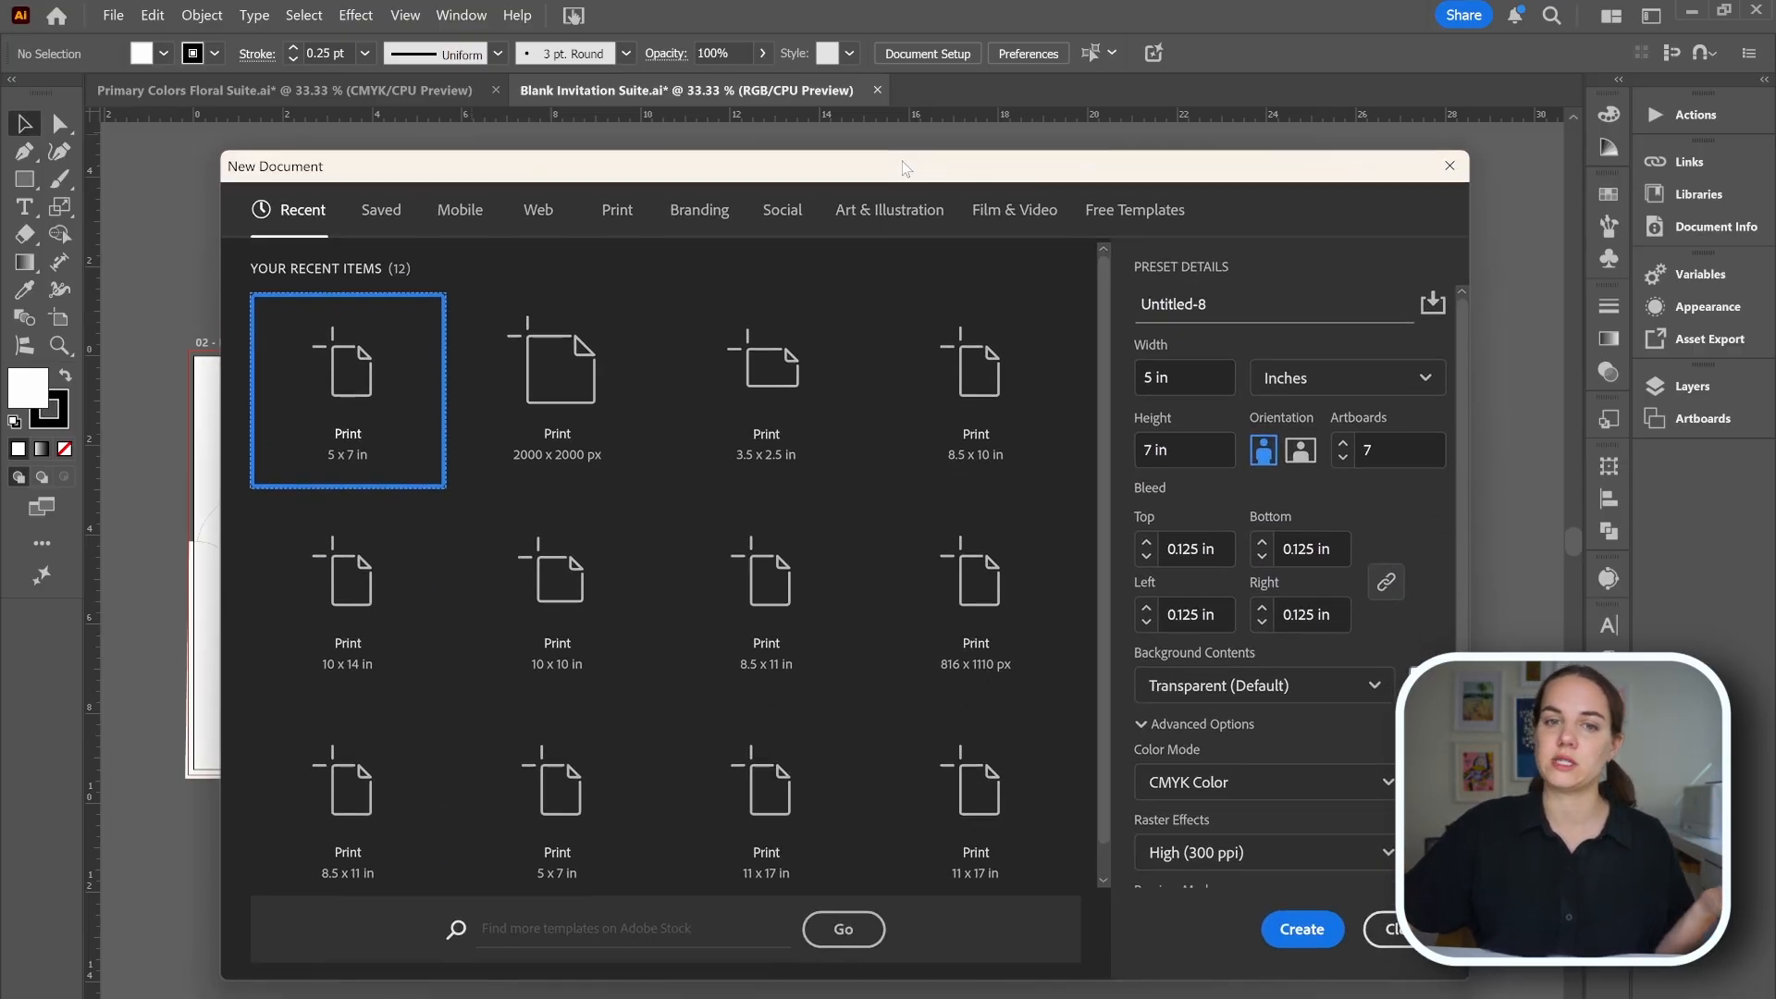
Review the new document's width, height, units and orientation options, toggling landscape and back to portrait.
left_click(1179, 378)
left_click(1385, 442)
left_click(1354, 379)
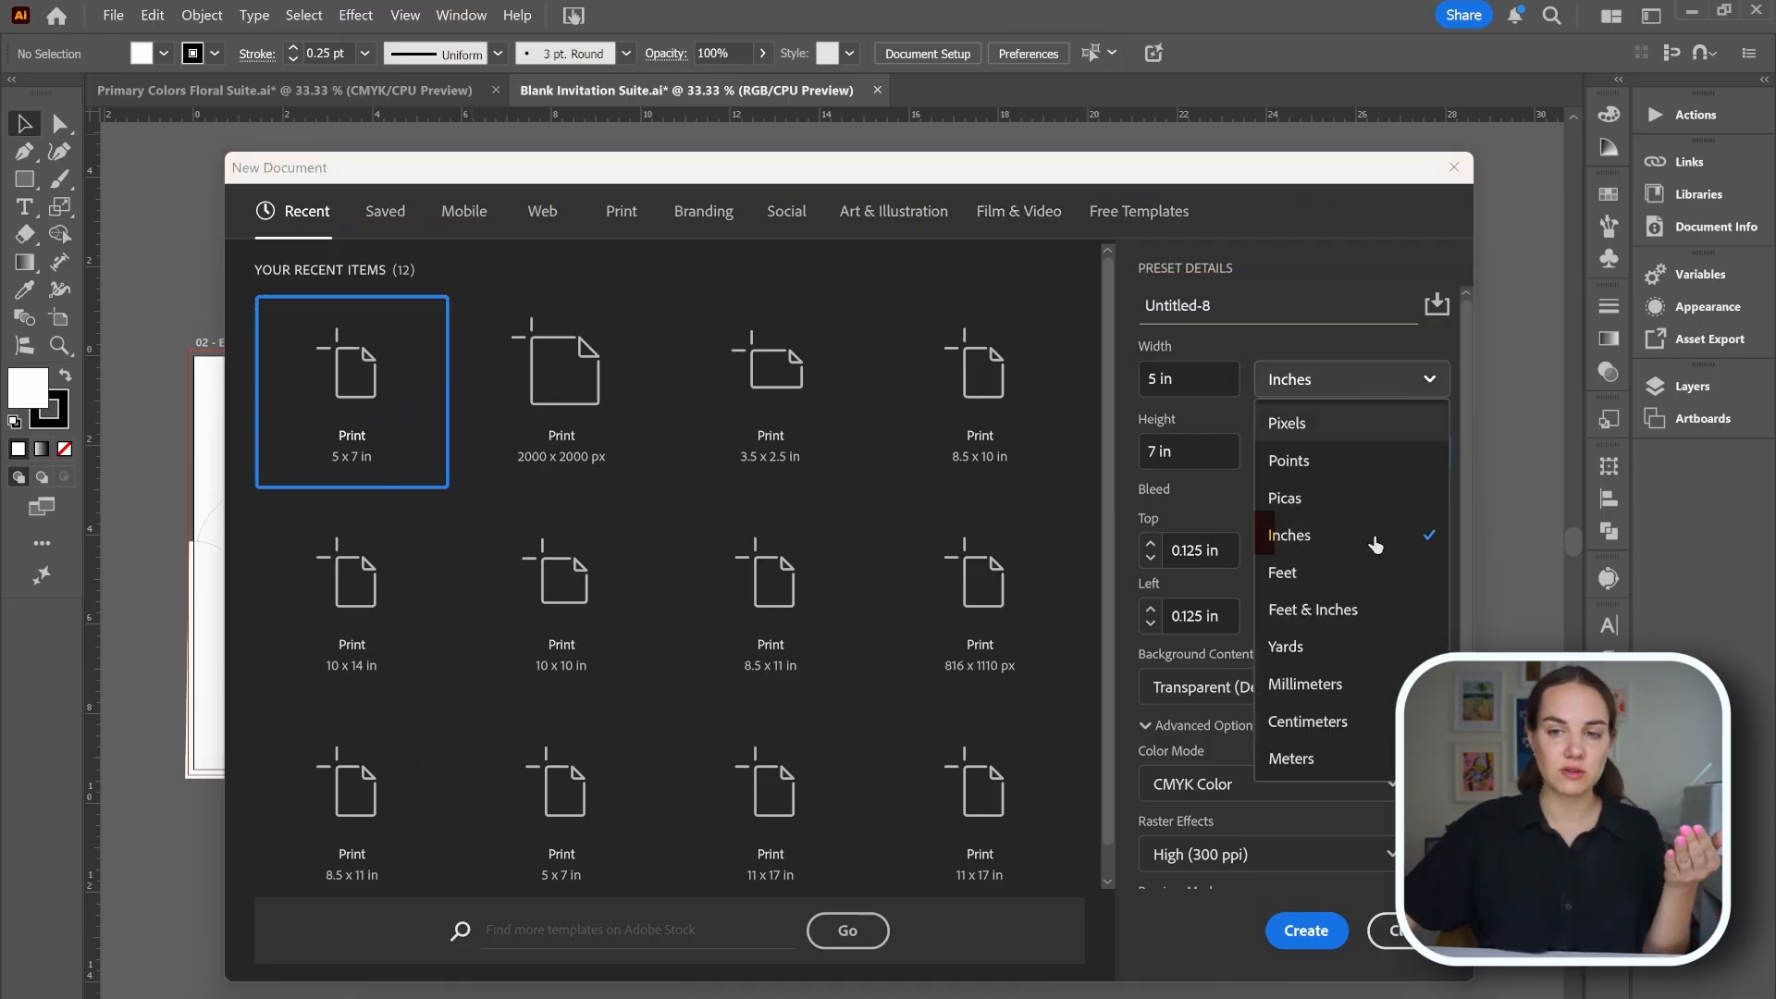
left_click(1348, 537)
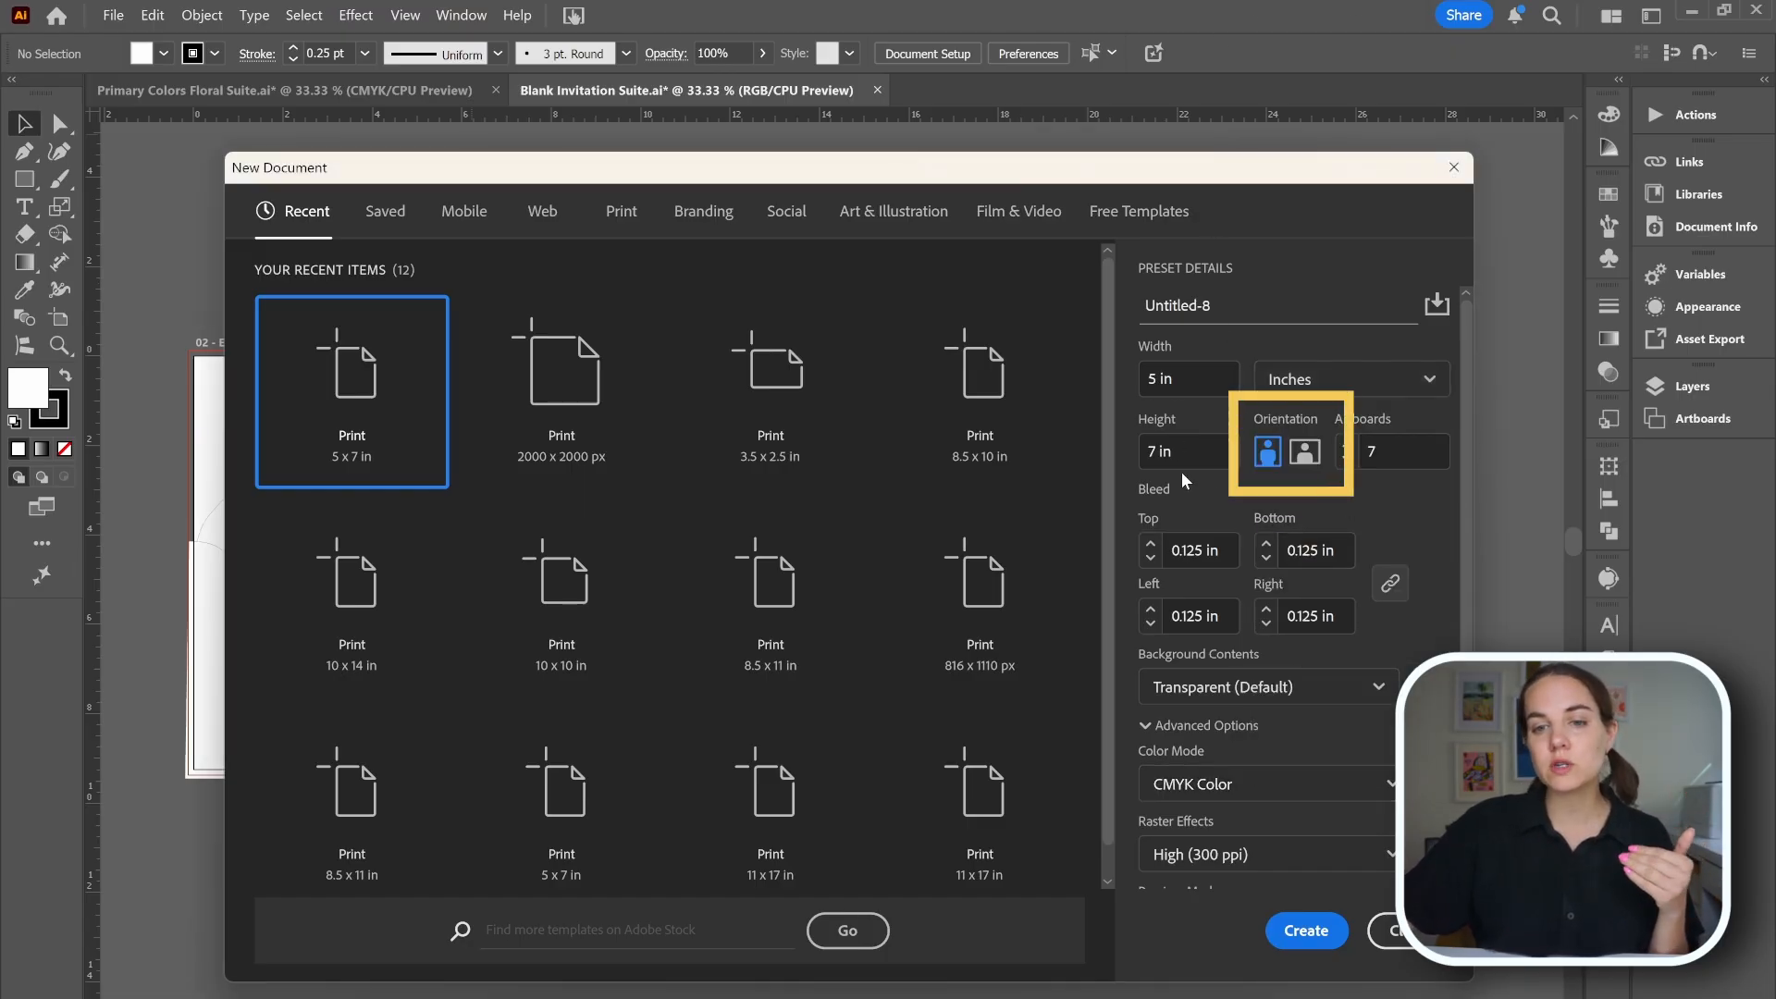
left_click(1305, 452)
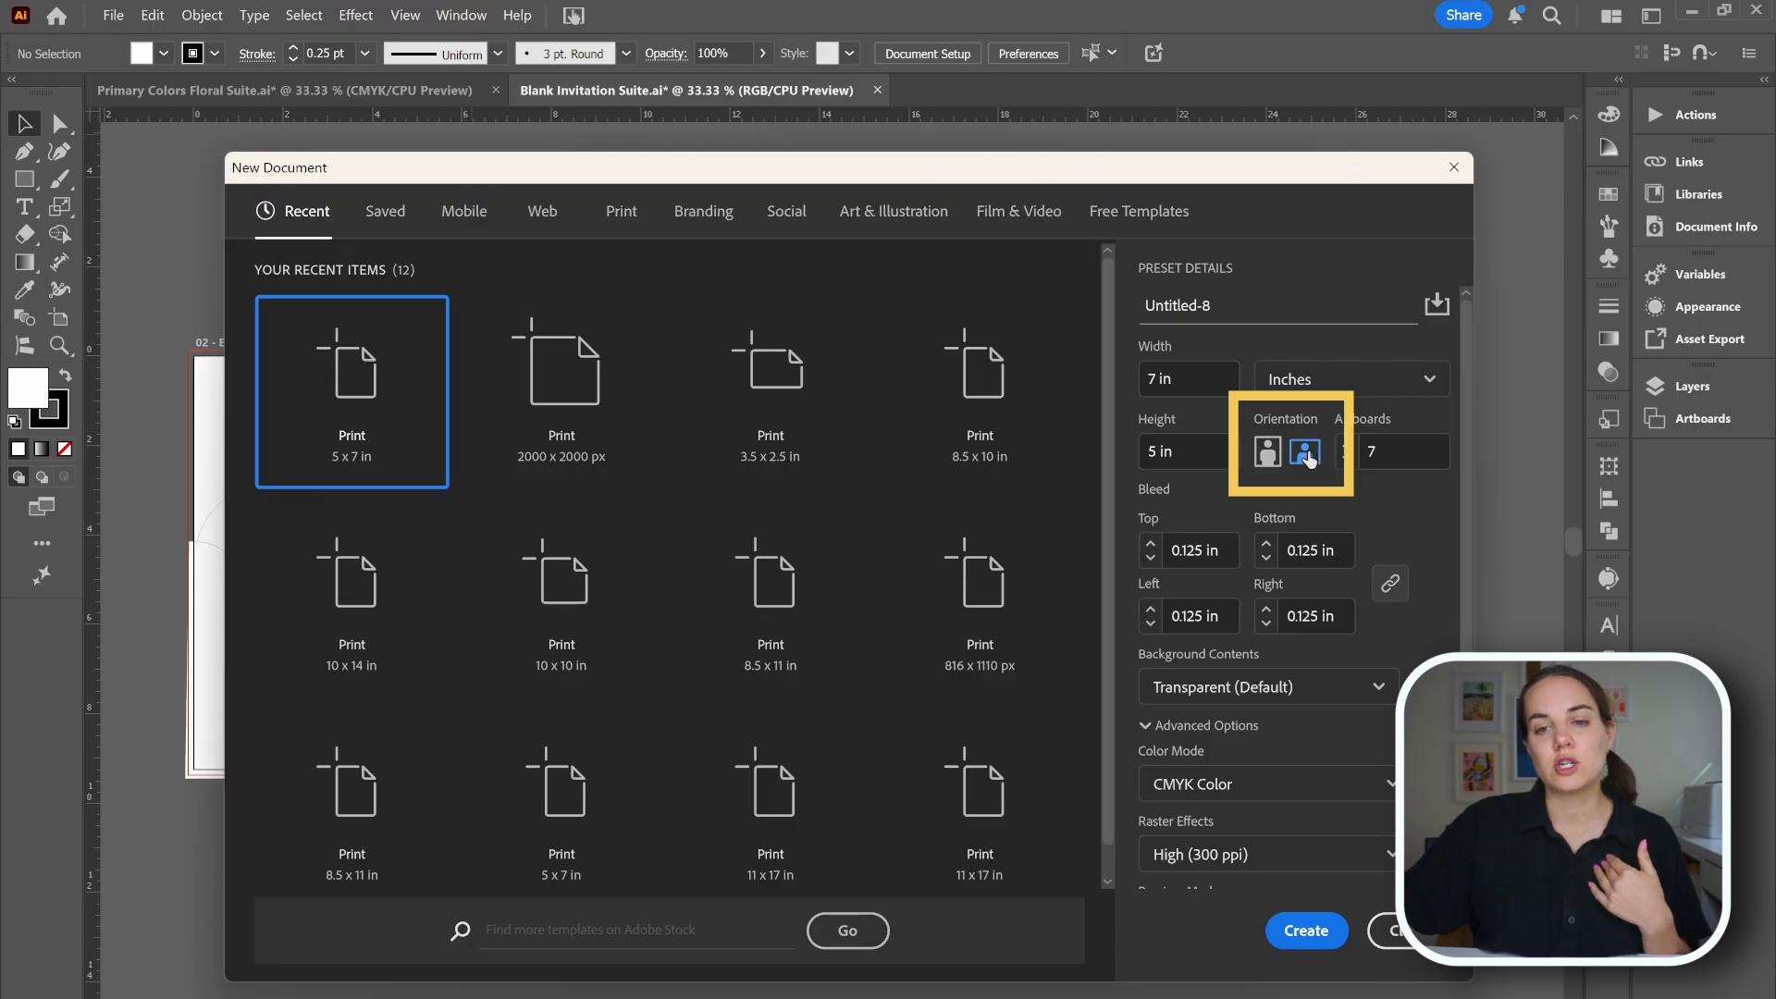
left_click(1269, 452)
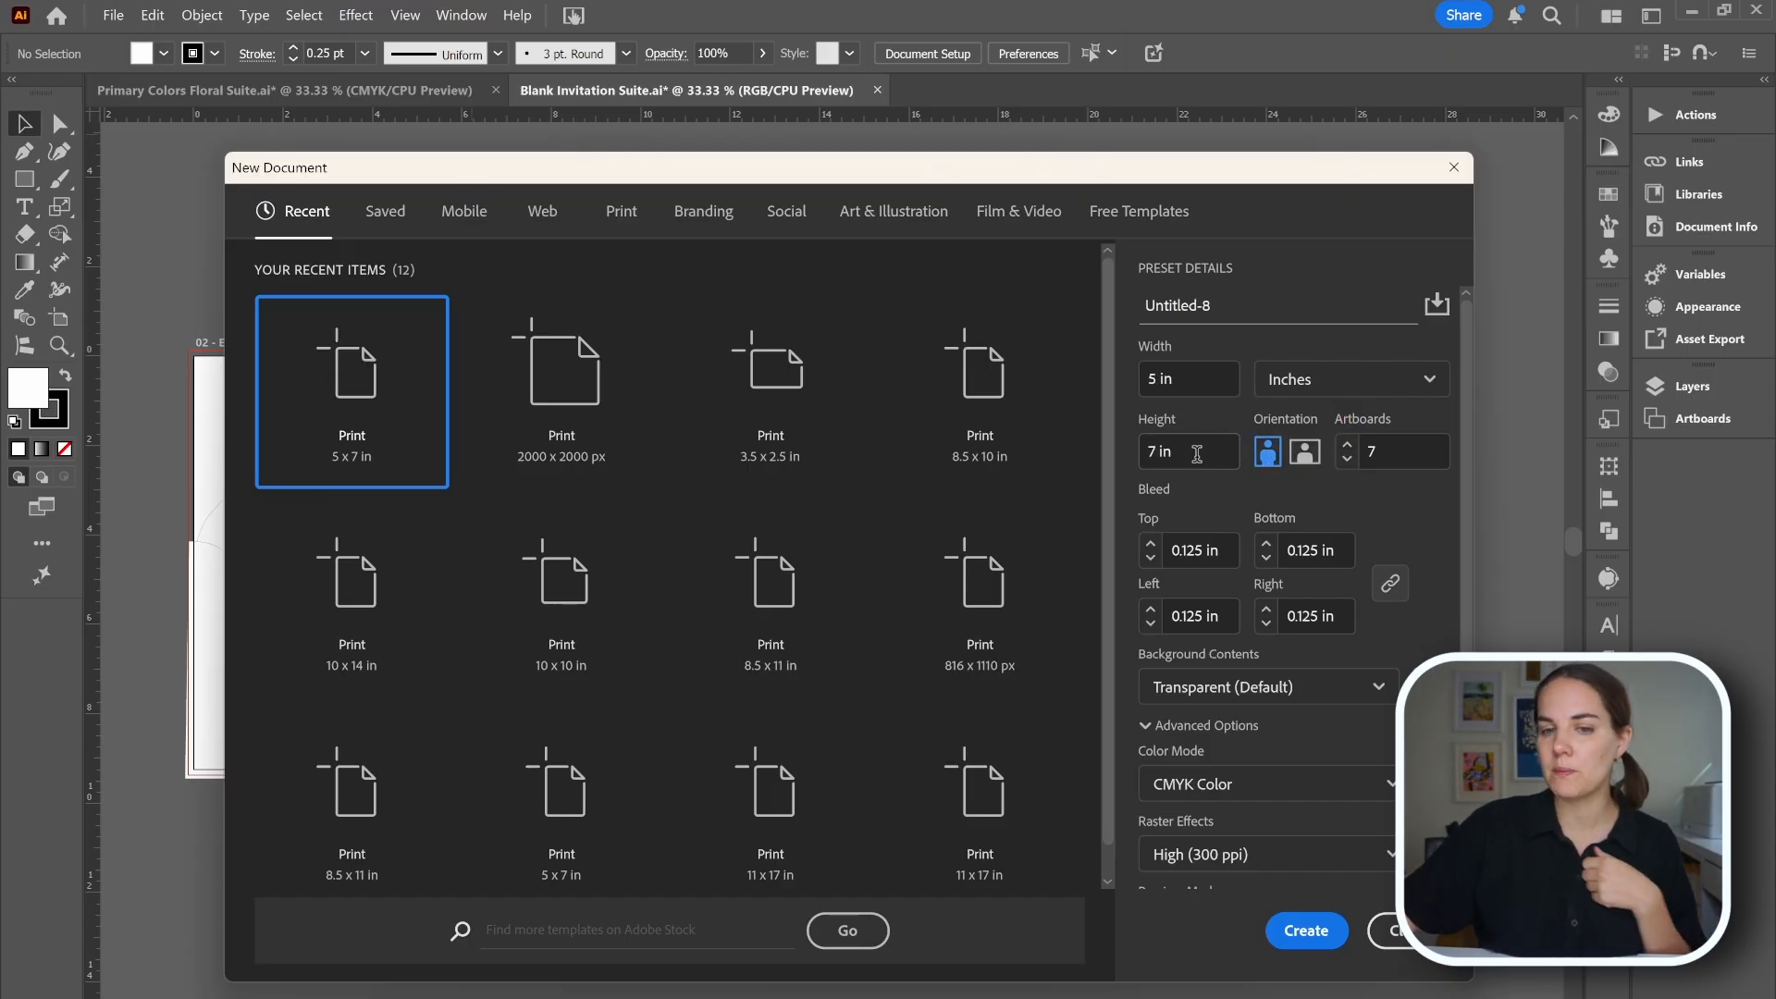
Examine the bleed settings of the new document.
scroll(1196, 449, "down", 2)
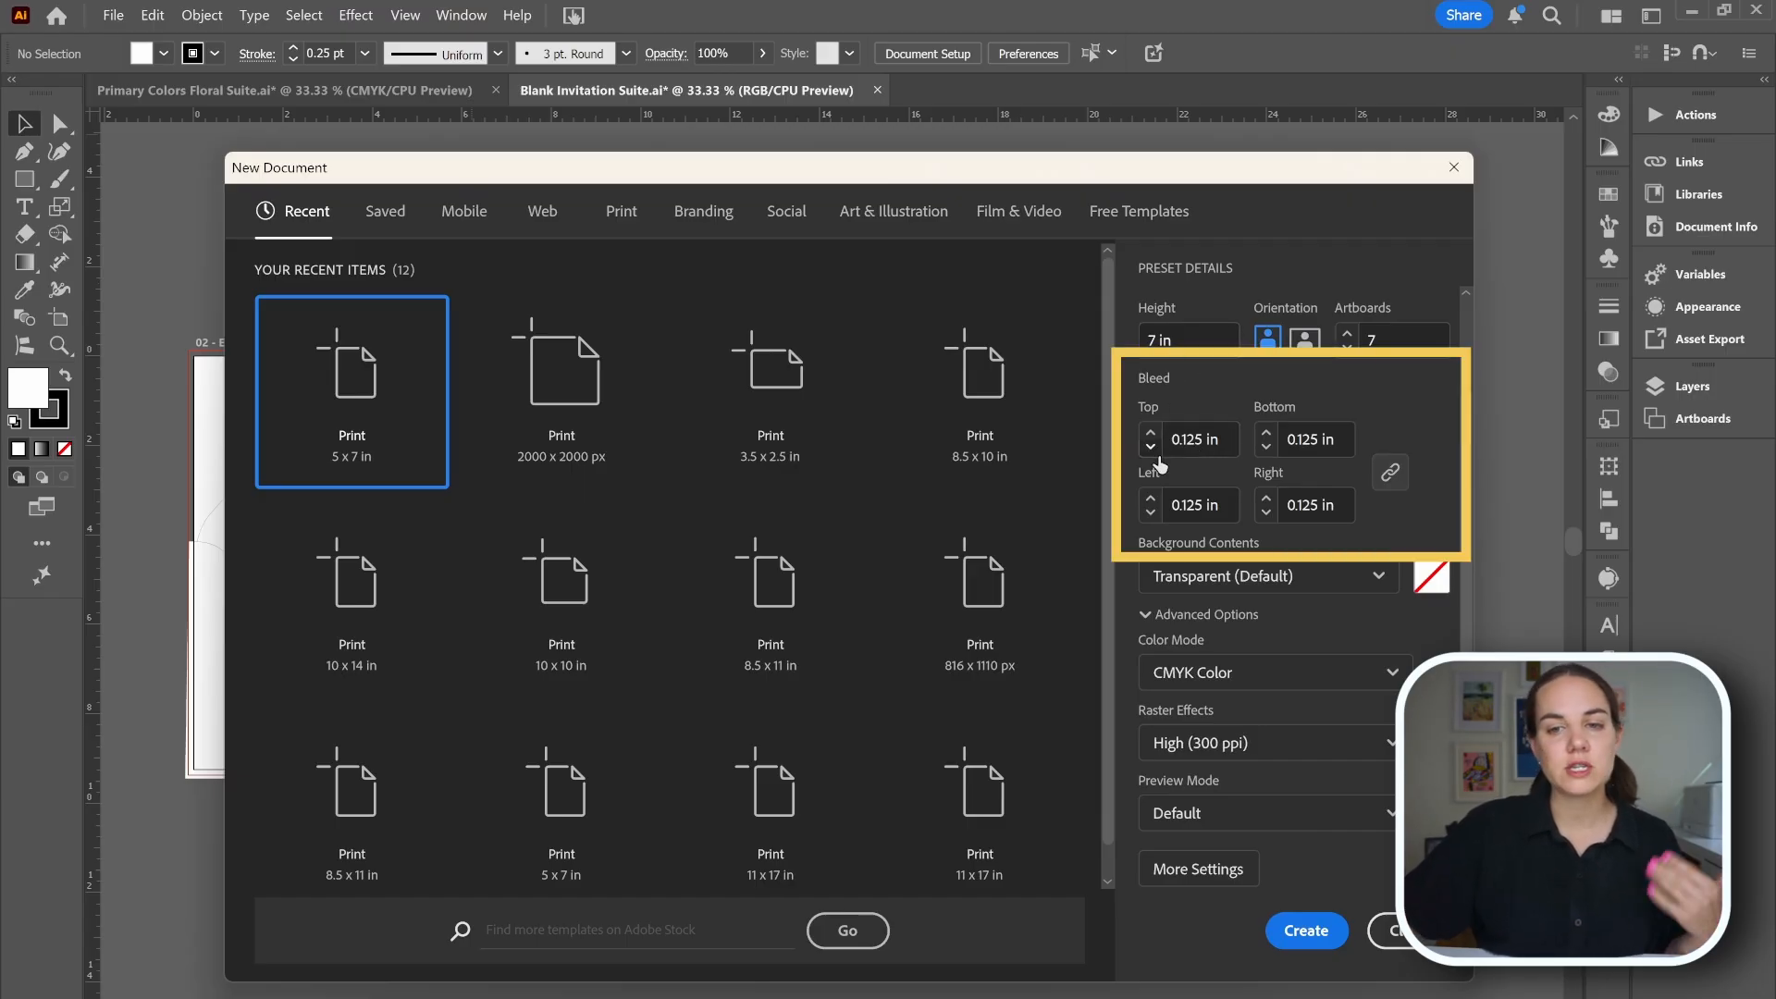
left_click(1150, 444)
left_click(1150, 432)
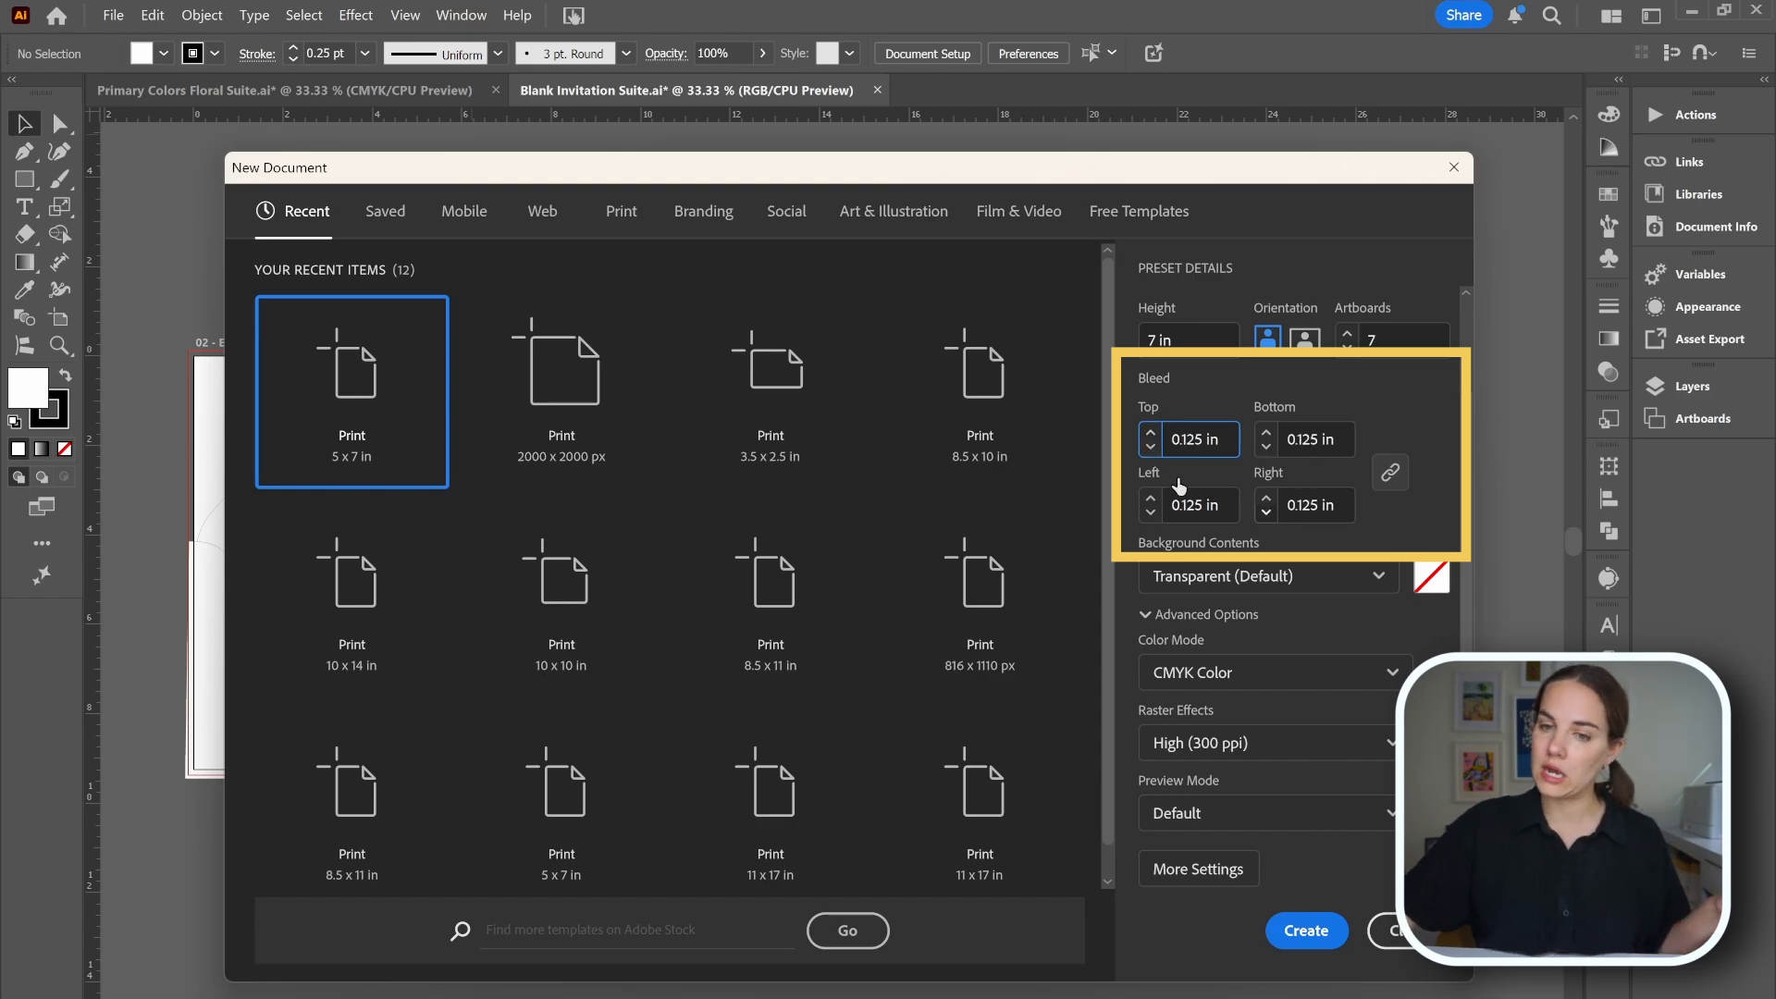
Keep the transparent background and CMYK color mode, and create the 5 x 7 in print document with seven artboards.
left_click(1271, 582)
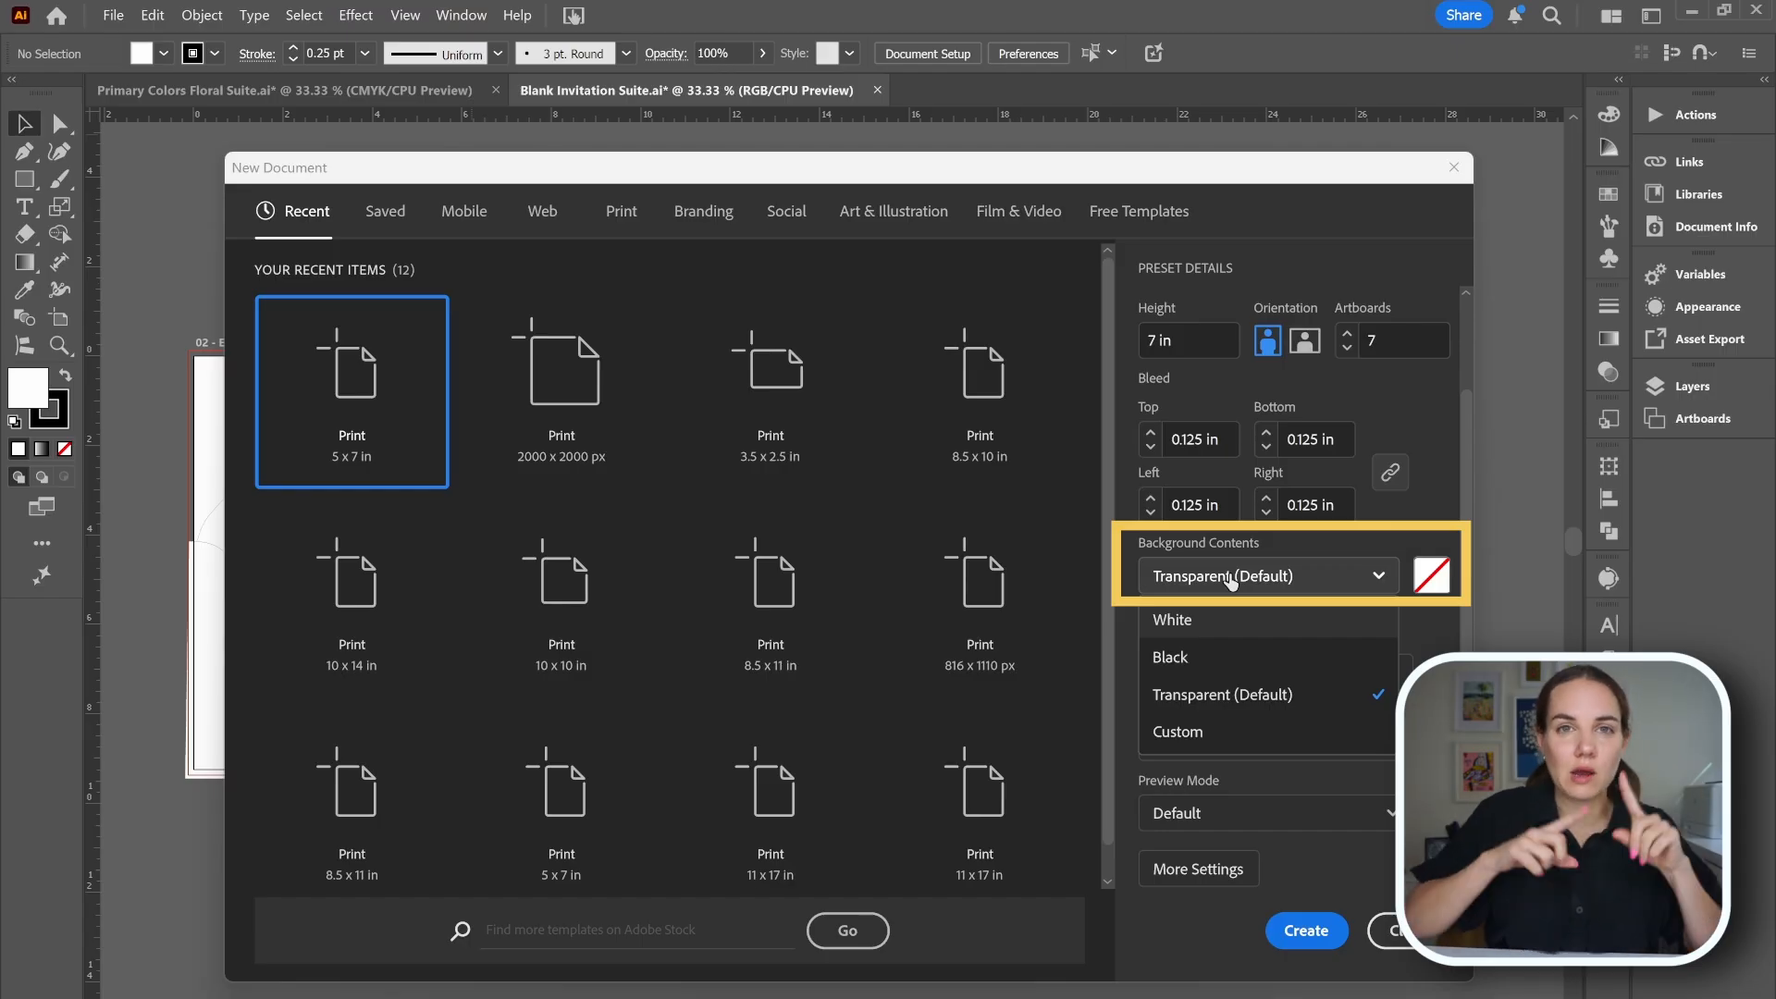
left_click(1306, 692)
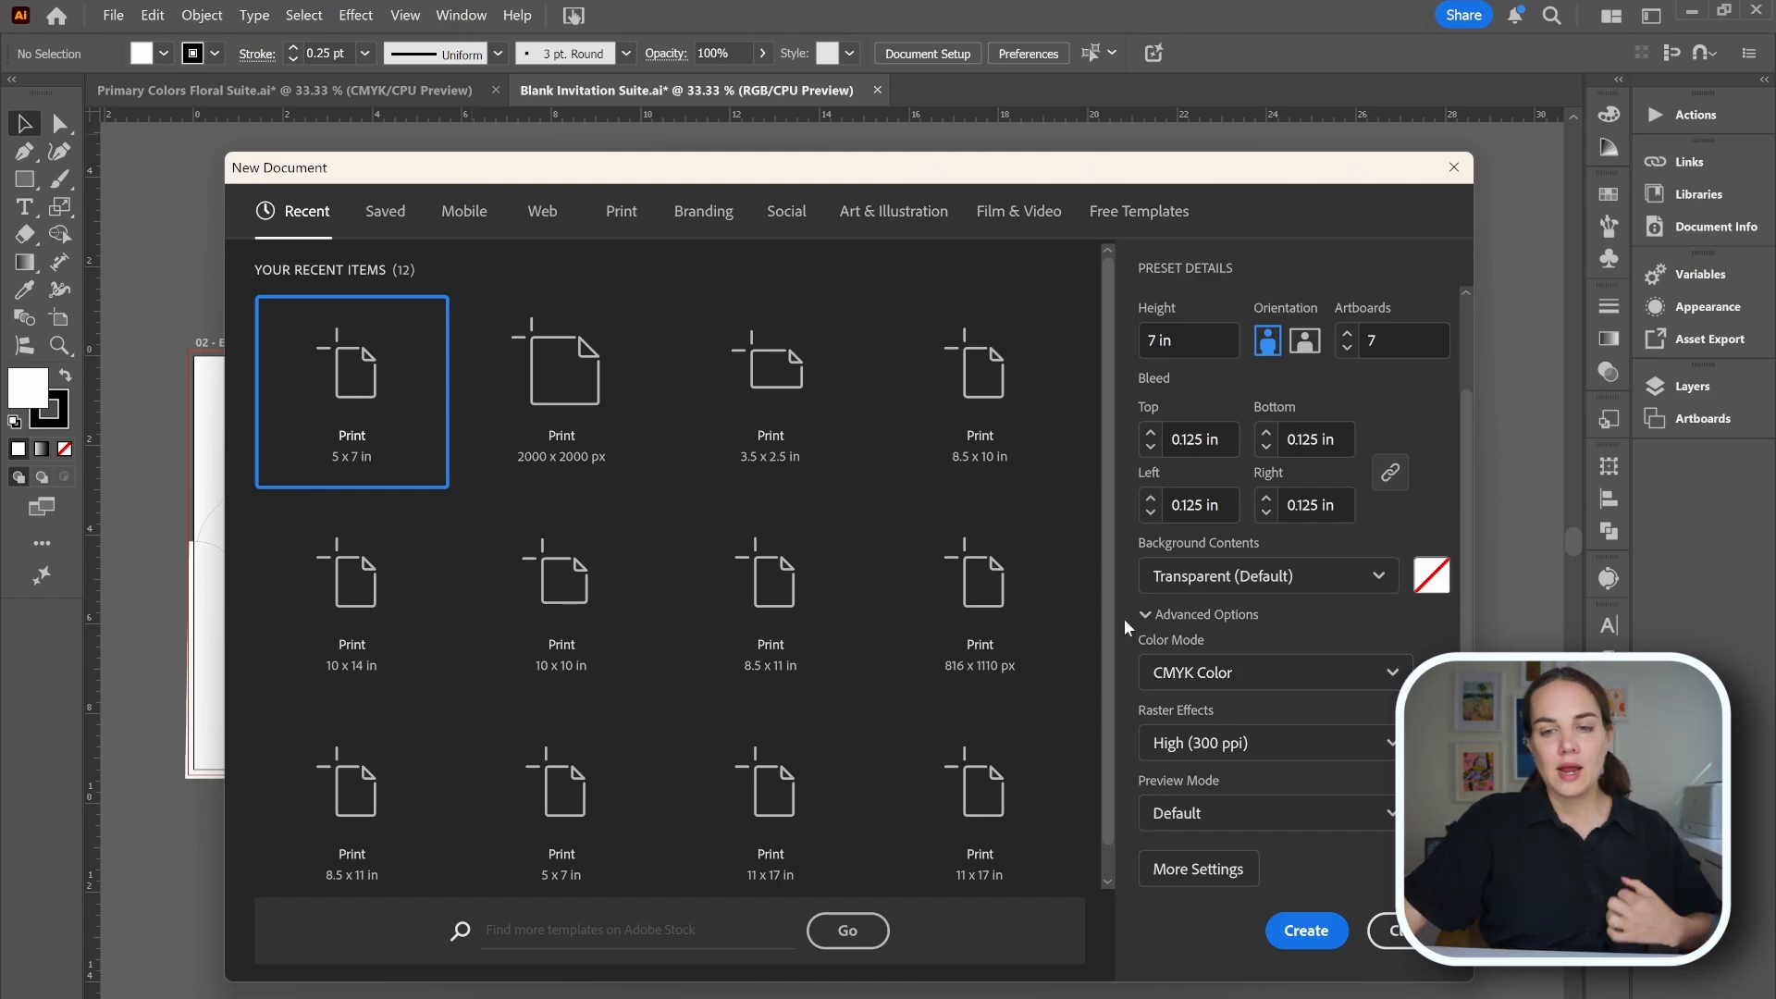
left_click(1215, 680)
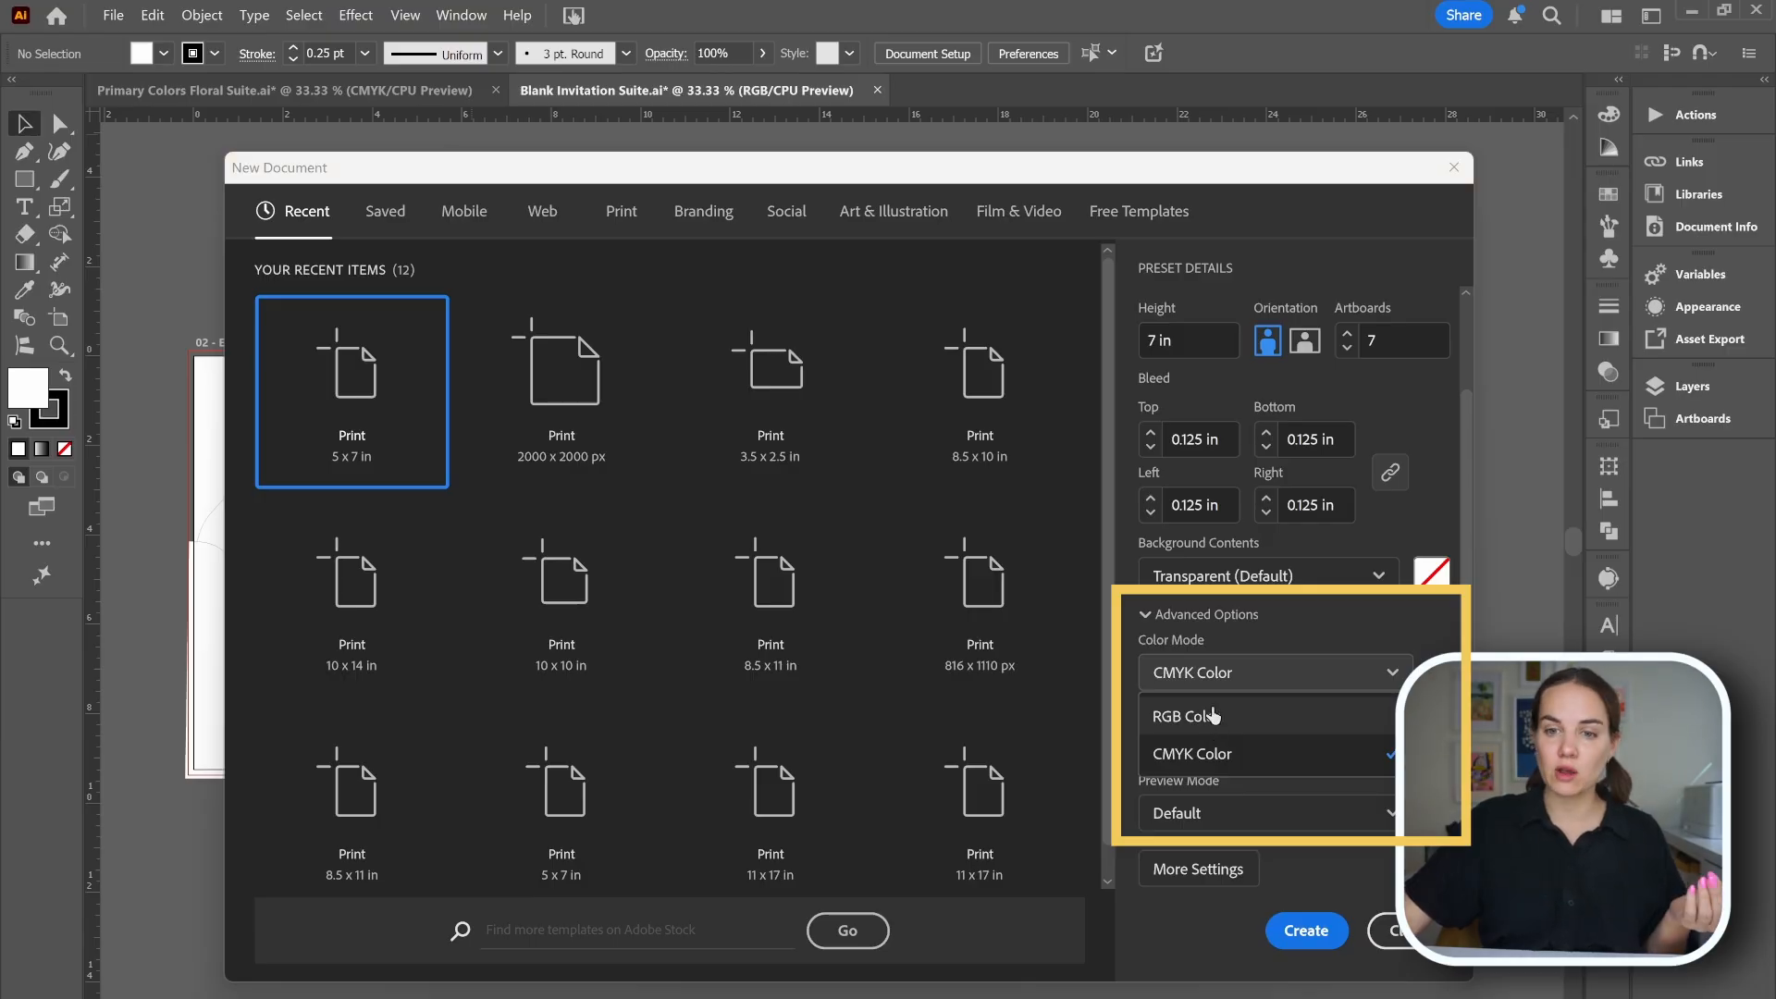
left_click(1225, 676)
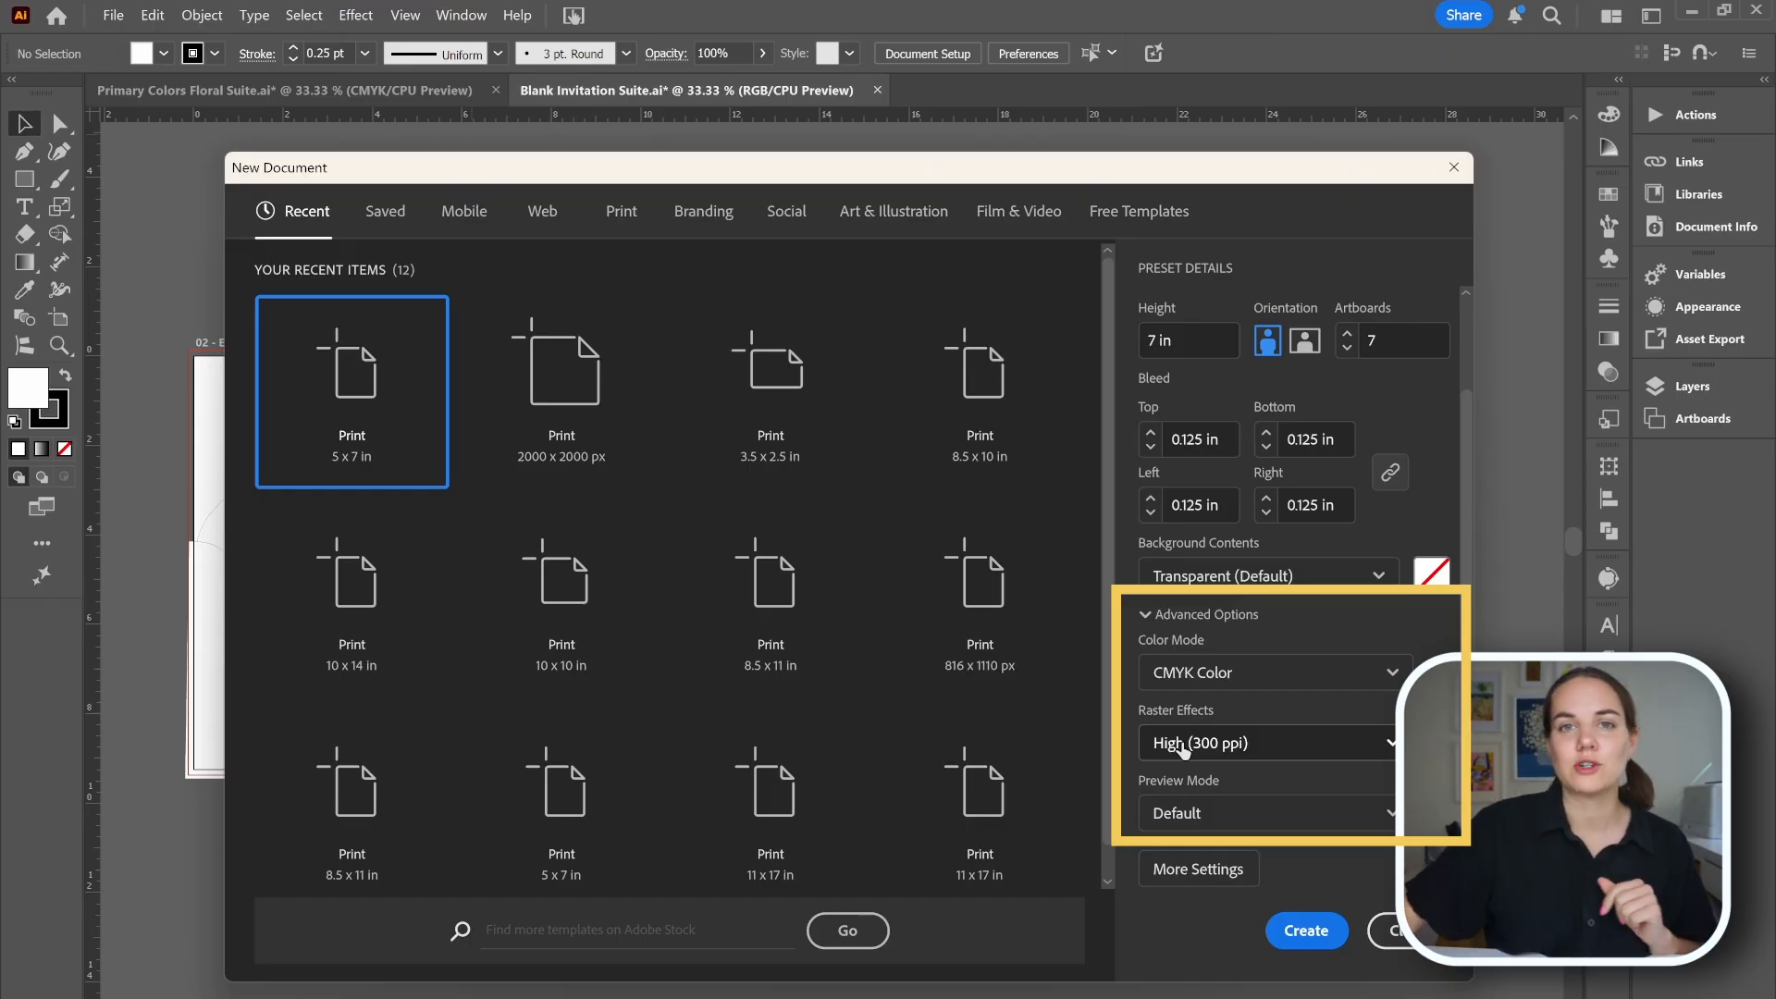
left_click(1308, 928)
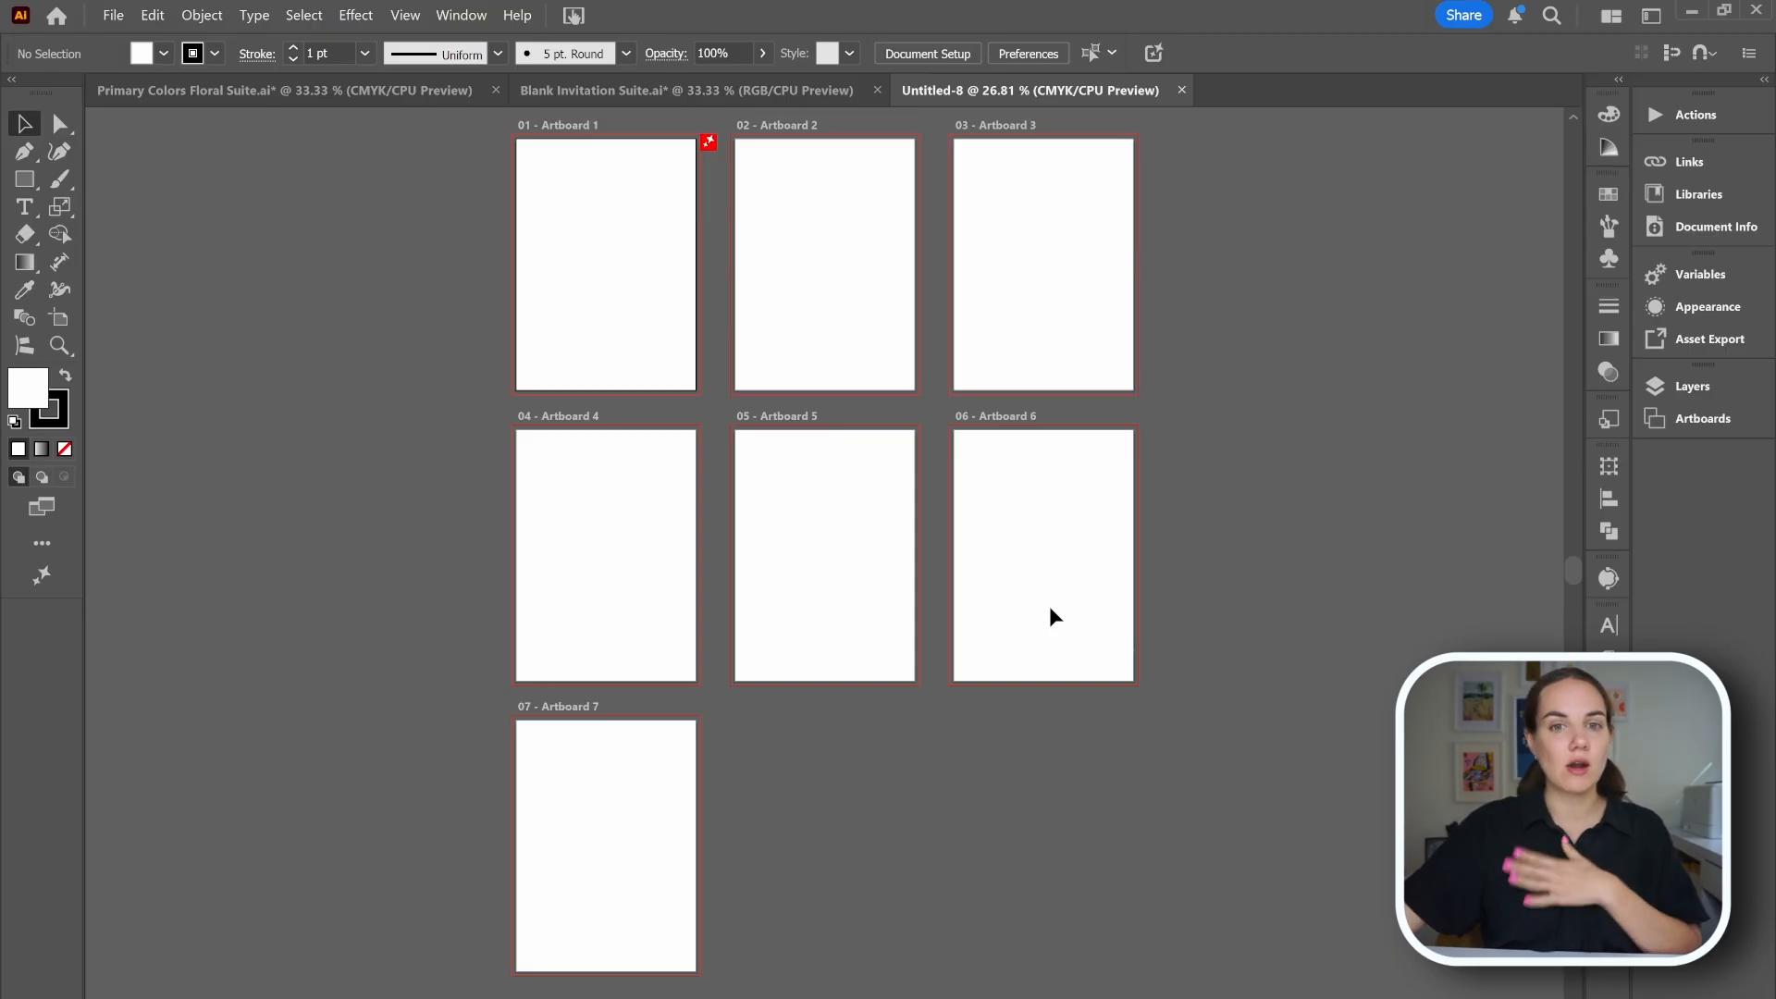
With the Artboard tool, switch artboard 2 to landscape orientation and move it to the upper right.
scroll(1053, 635, "up", 3)
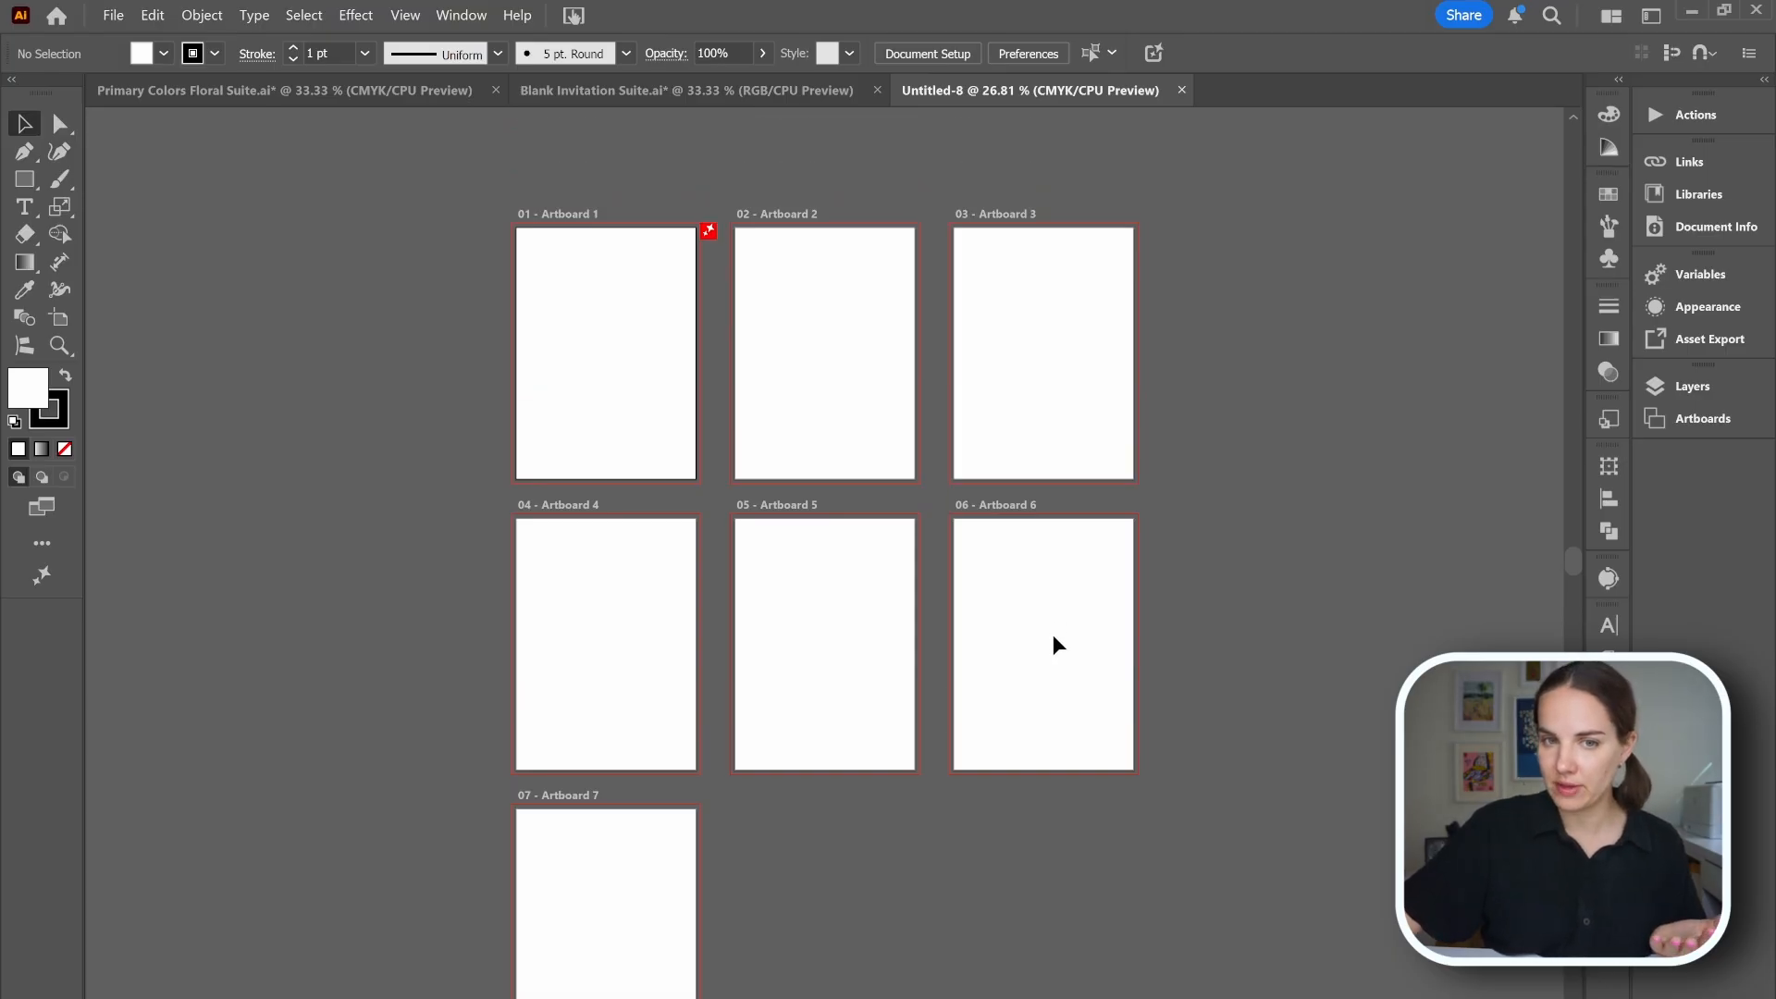
left_click(693, 93)
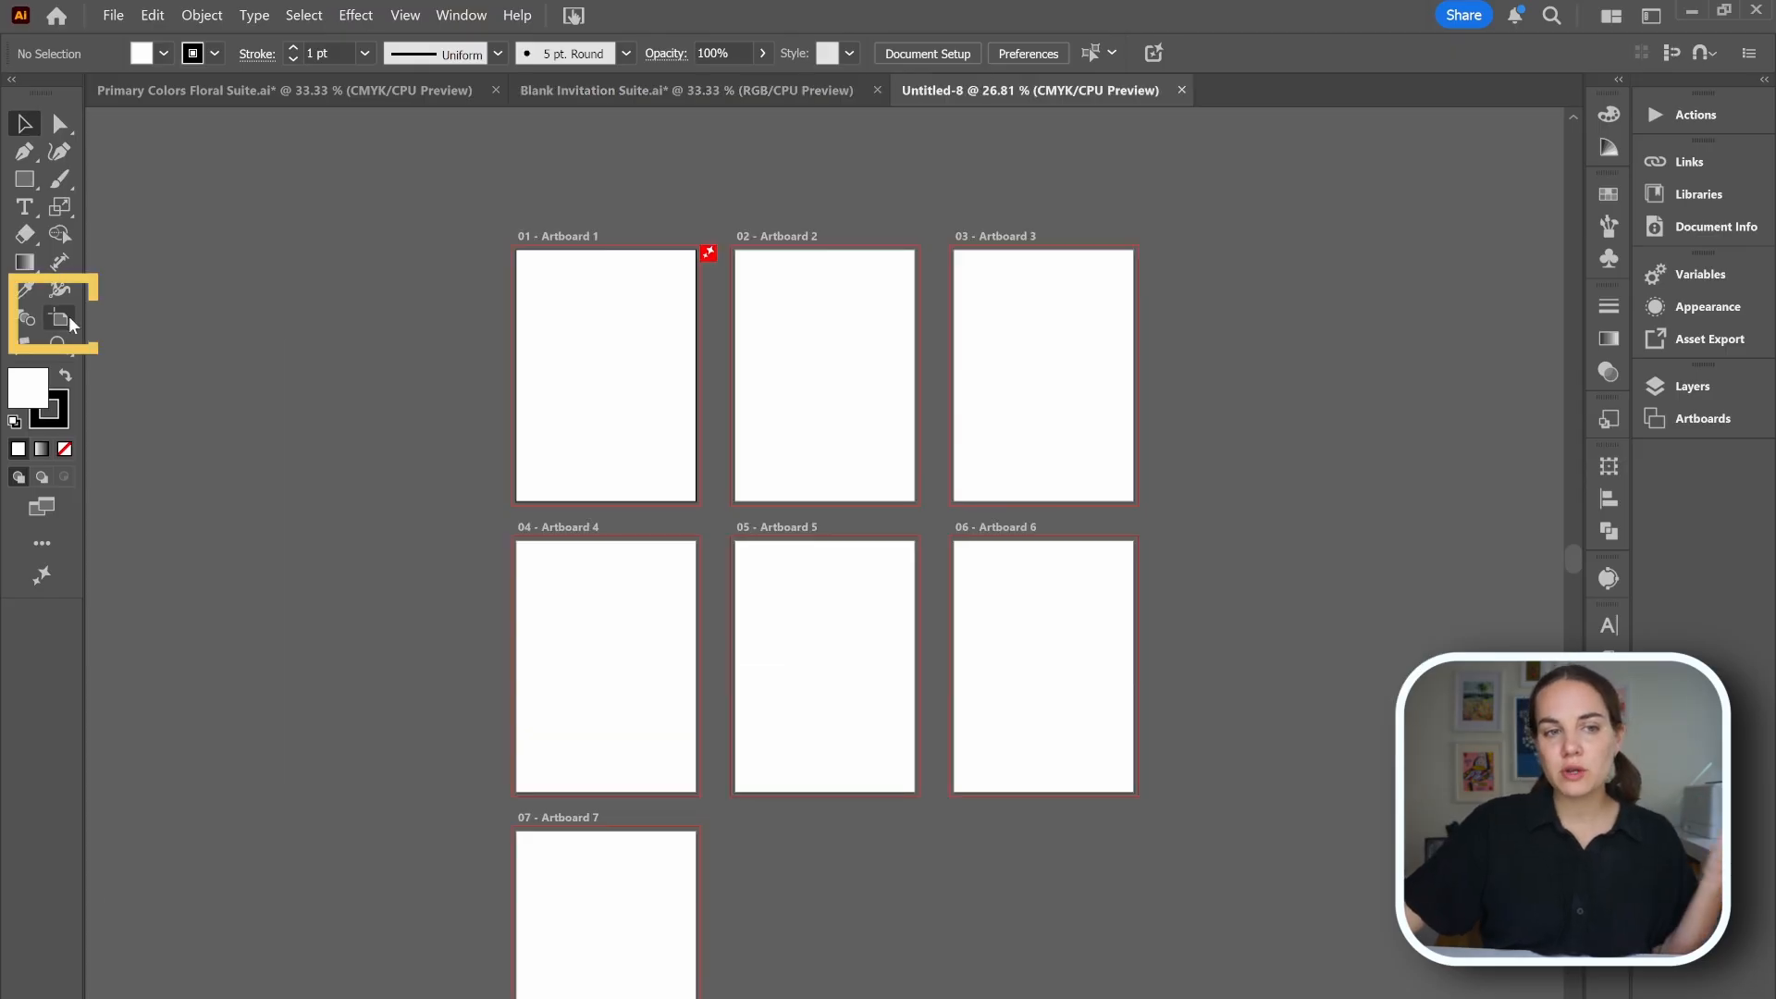
left_click(59, 318)
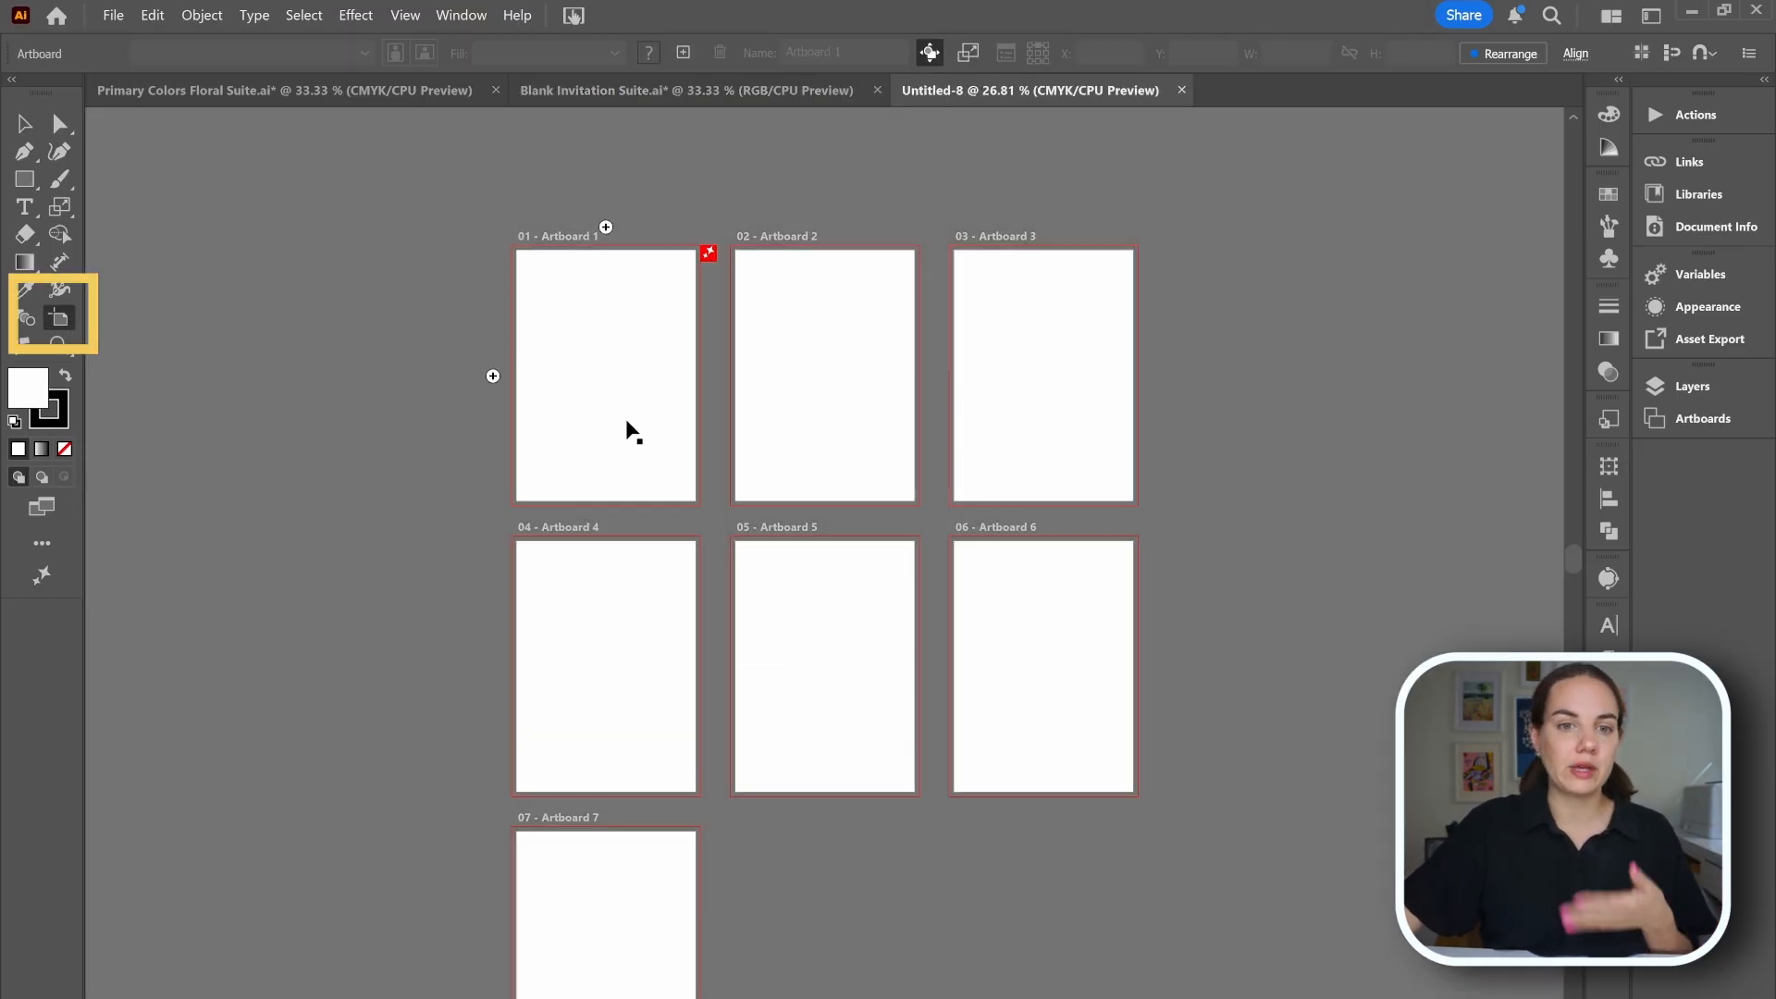
left_click(628, 426)
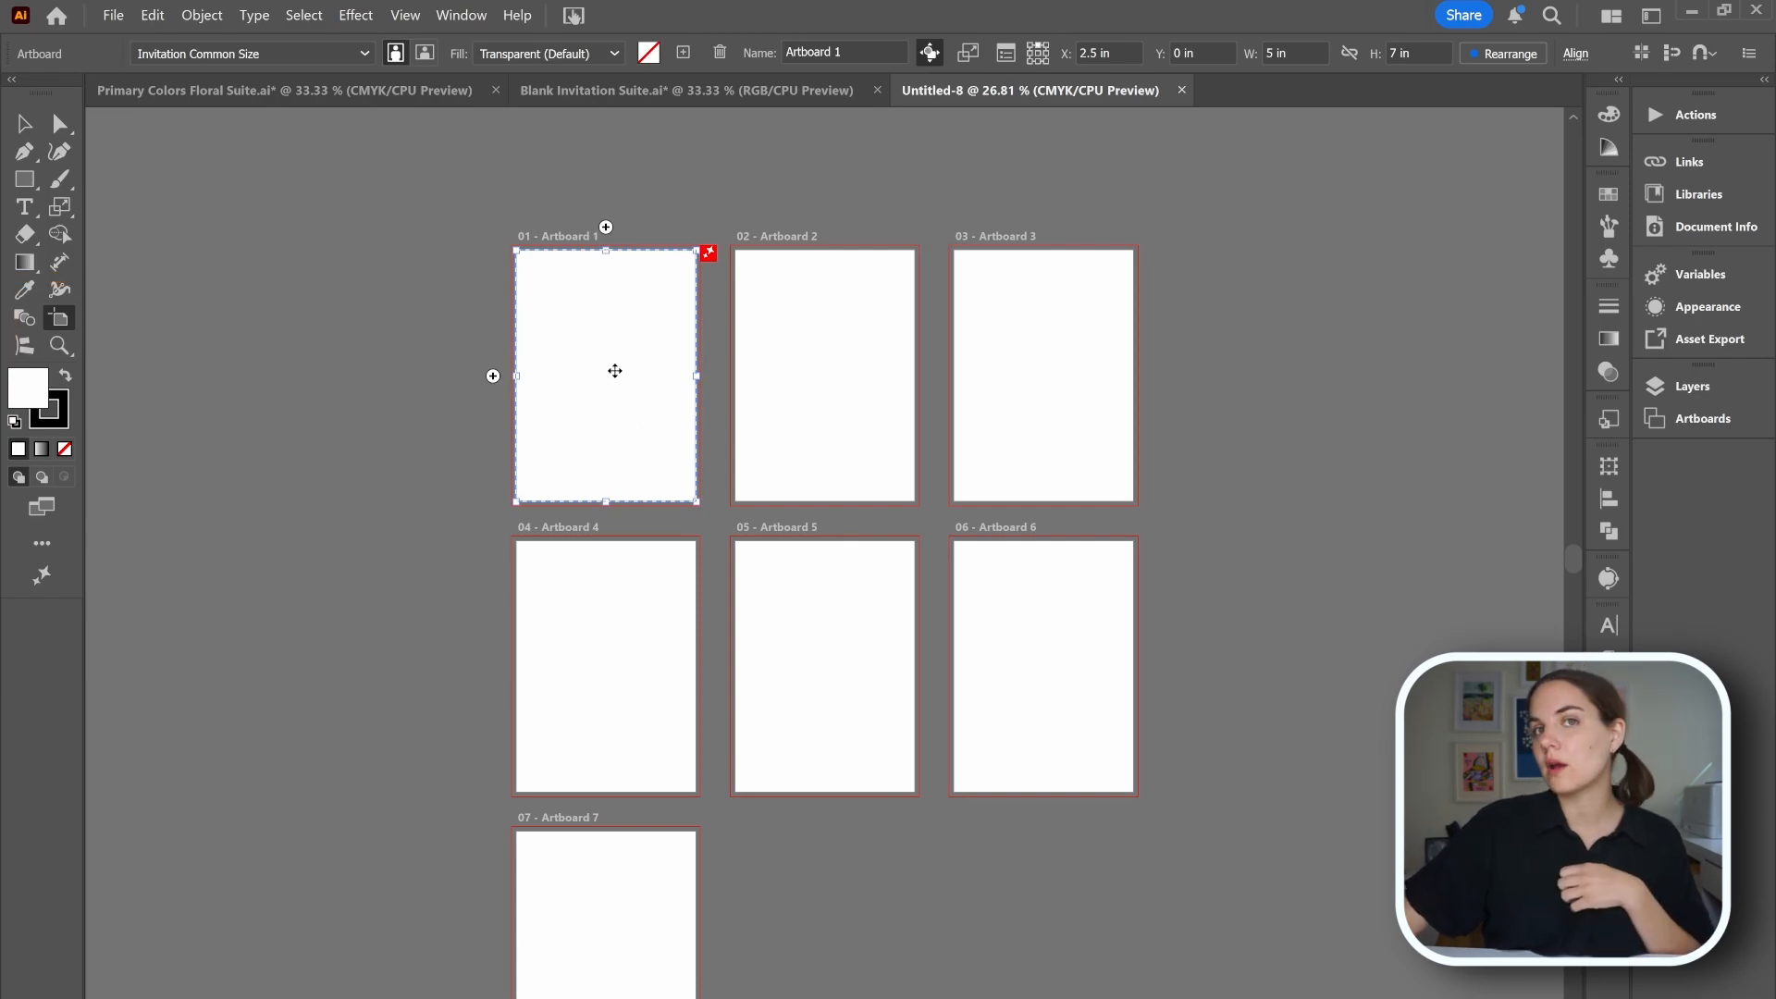
left_click(820, 351)
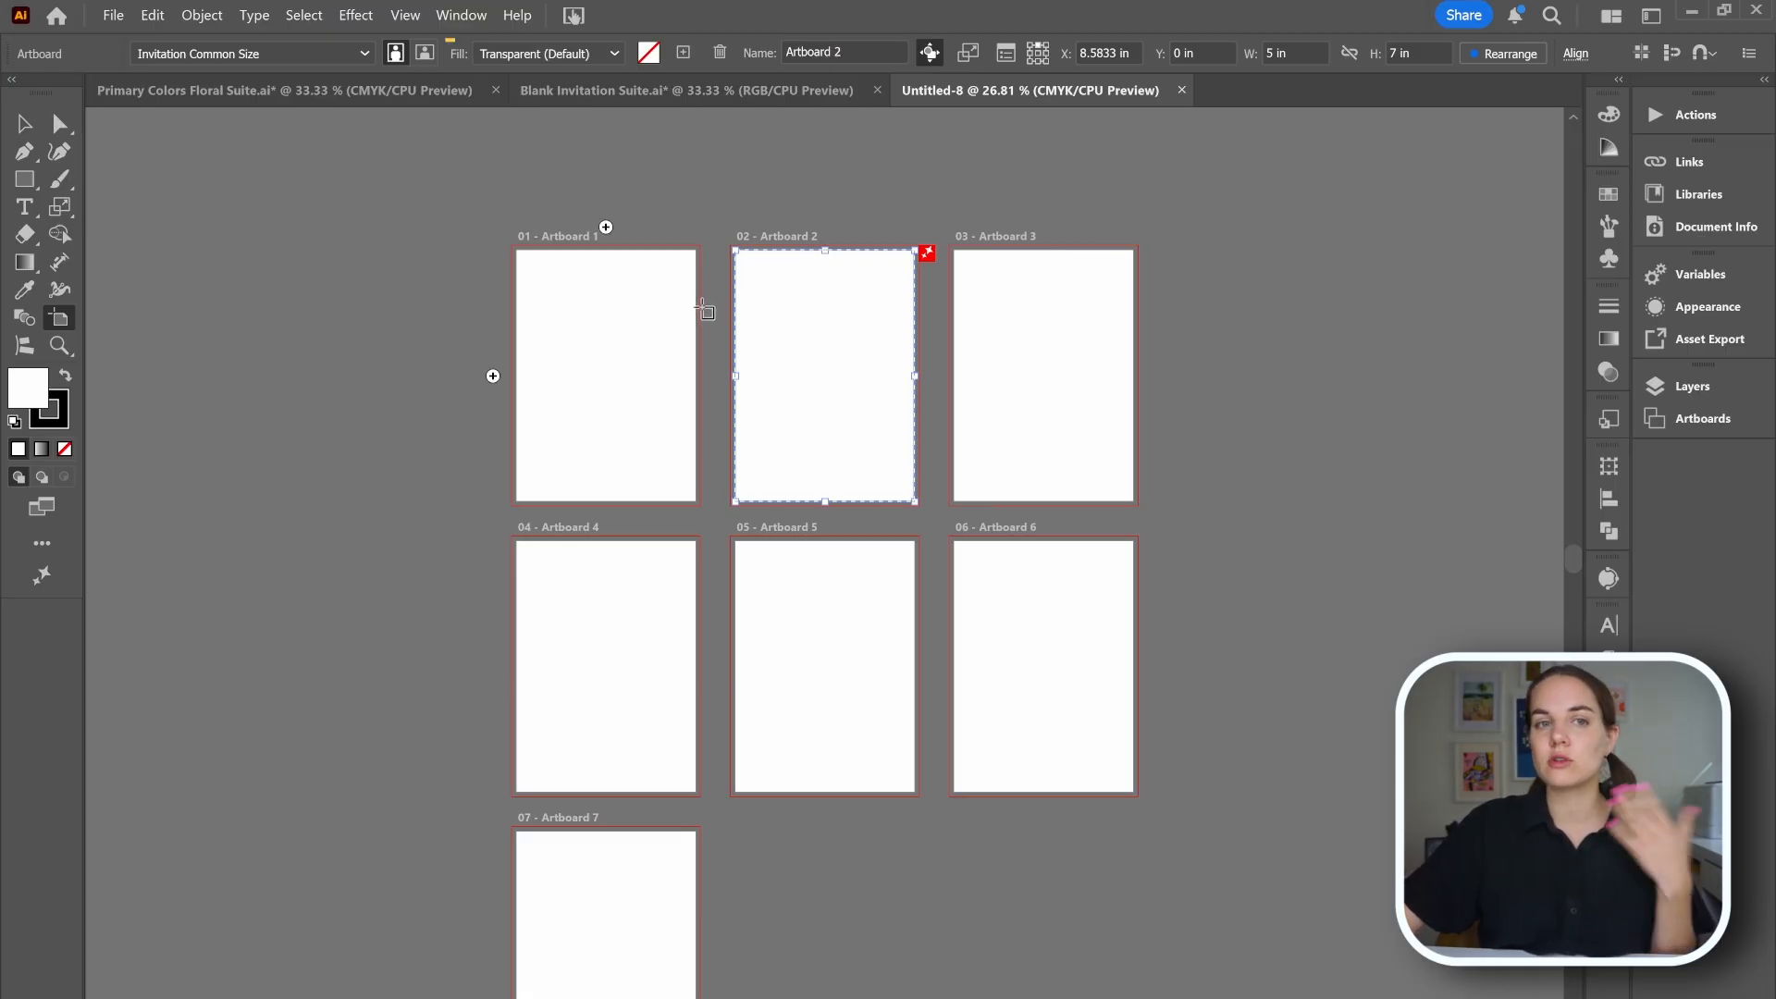
left_click(424, 54)
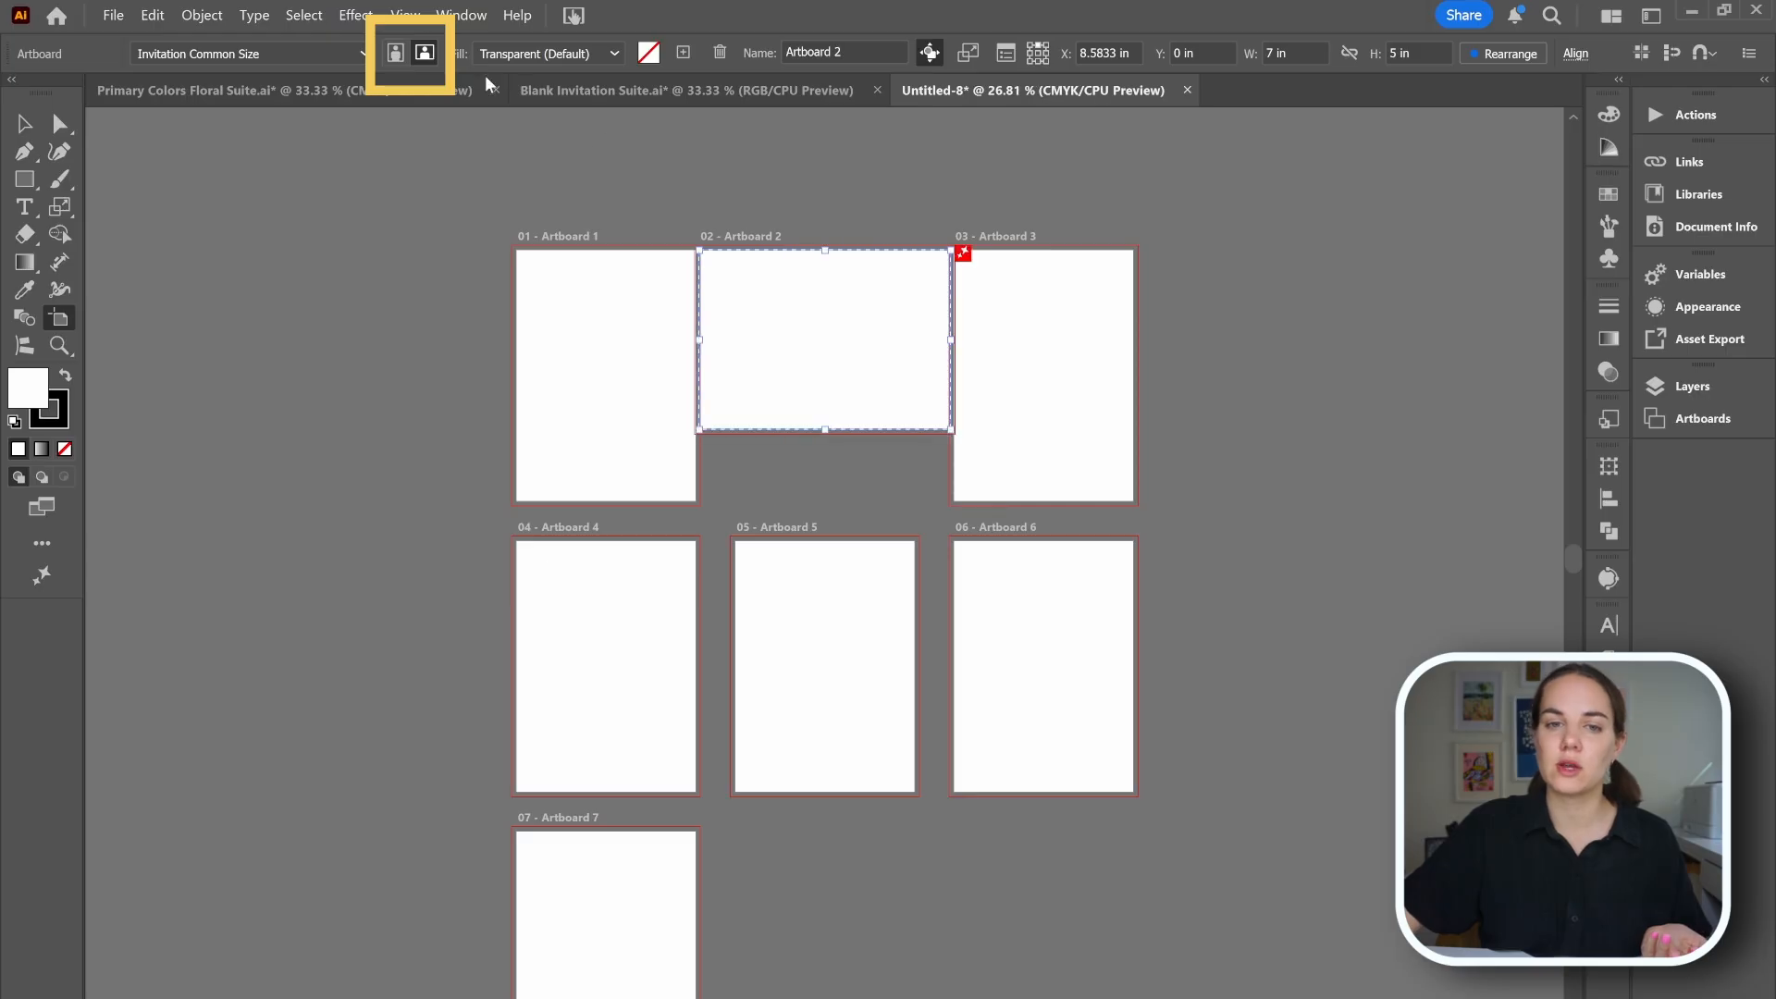
left_click_drag(772, 330, 1040, 225)
Make artboard 3 landscape, place it below artboard 2, and center-align the two artboards horizontally.
left_click(421, 56)
left_click_drag(1026, 364, 1079, 453)
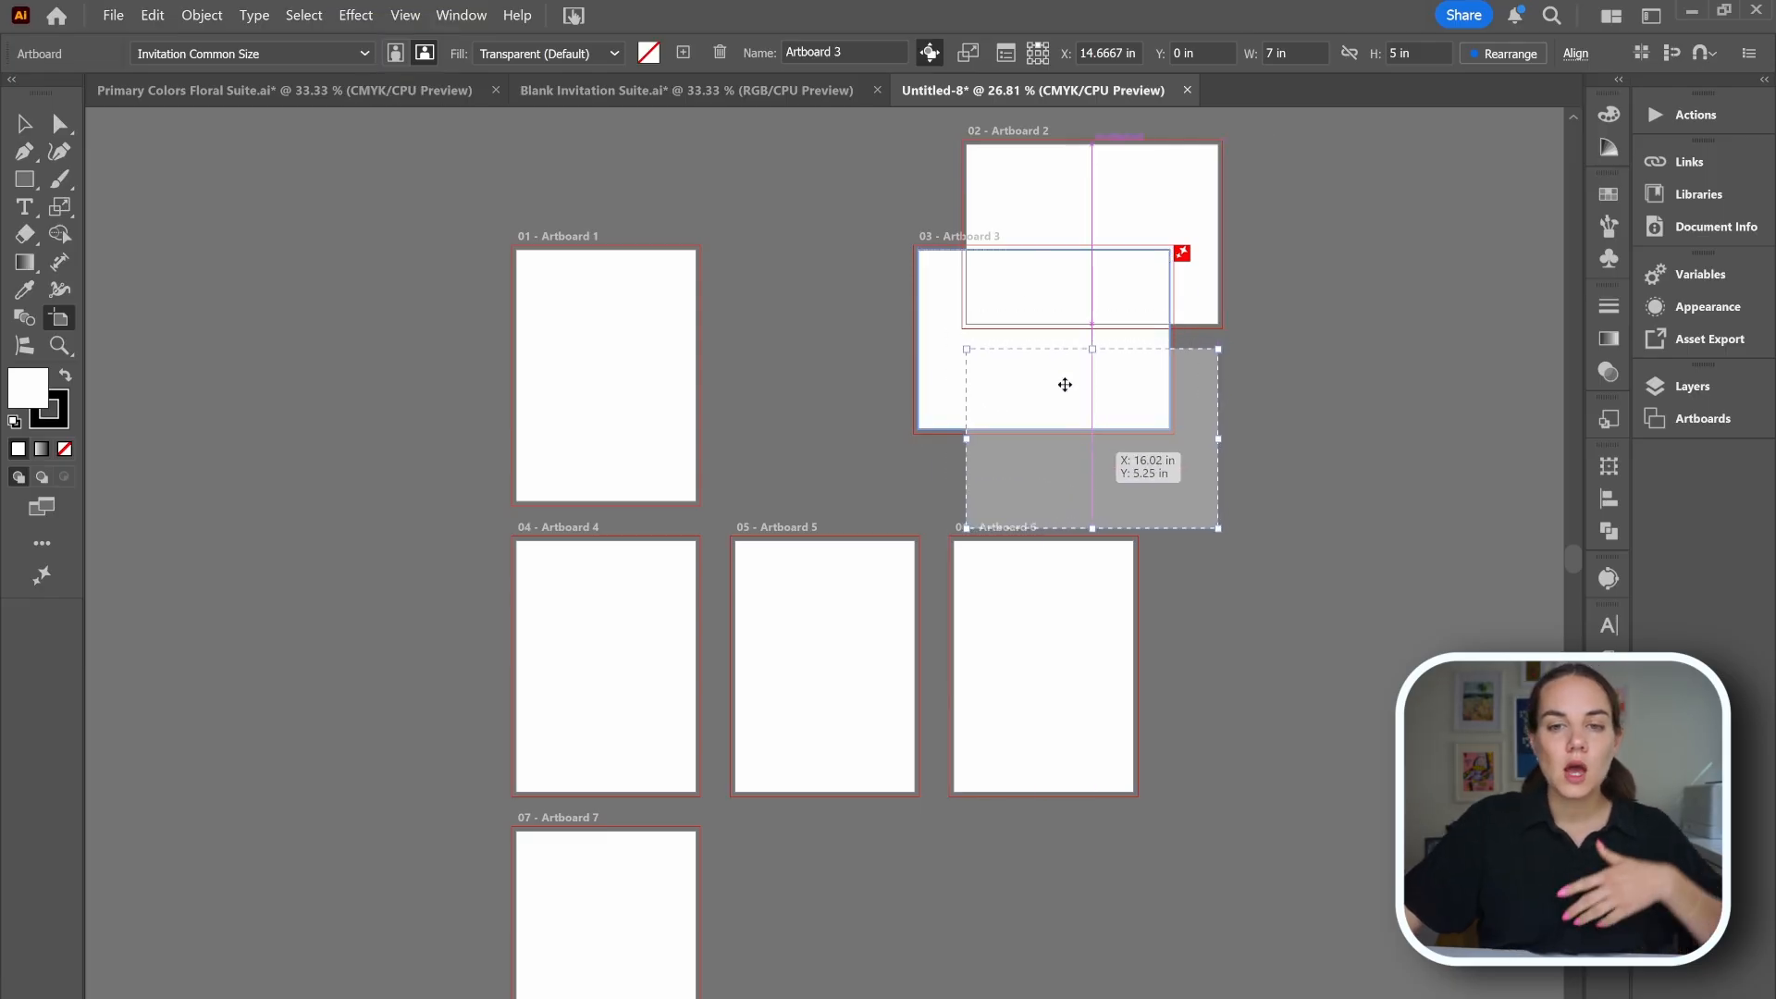
left_click(1069, 231, "shift")
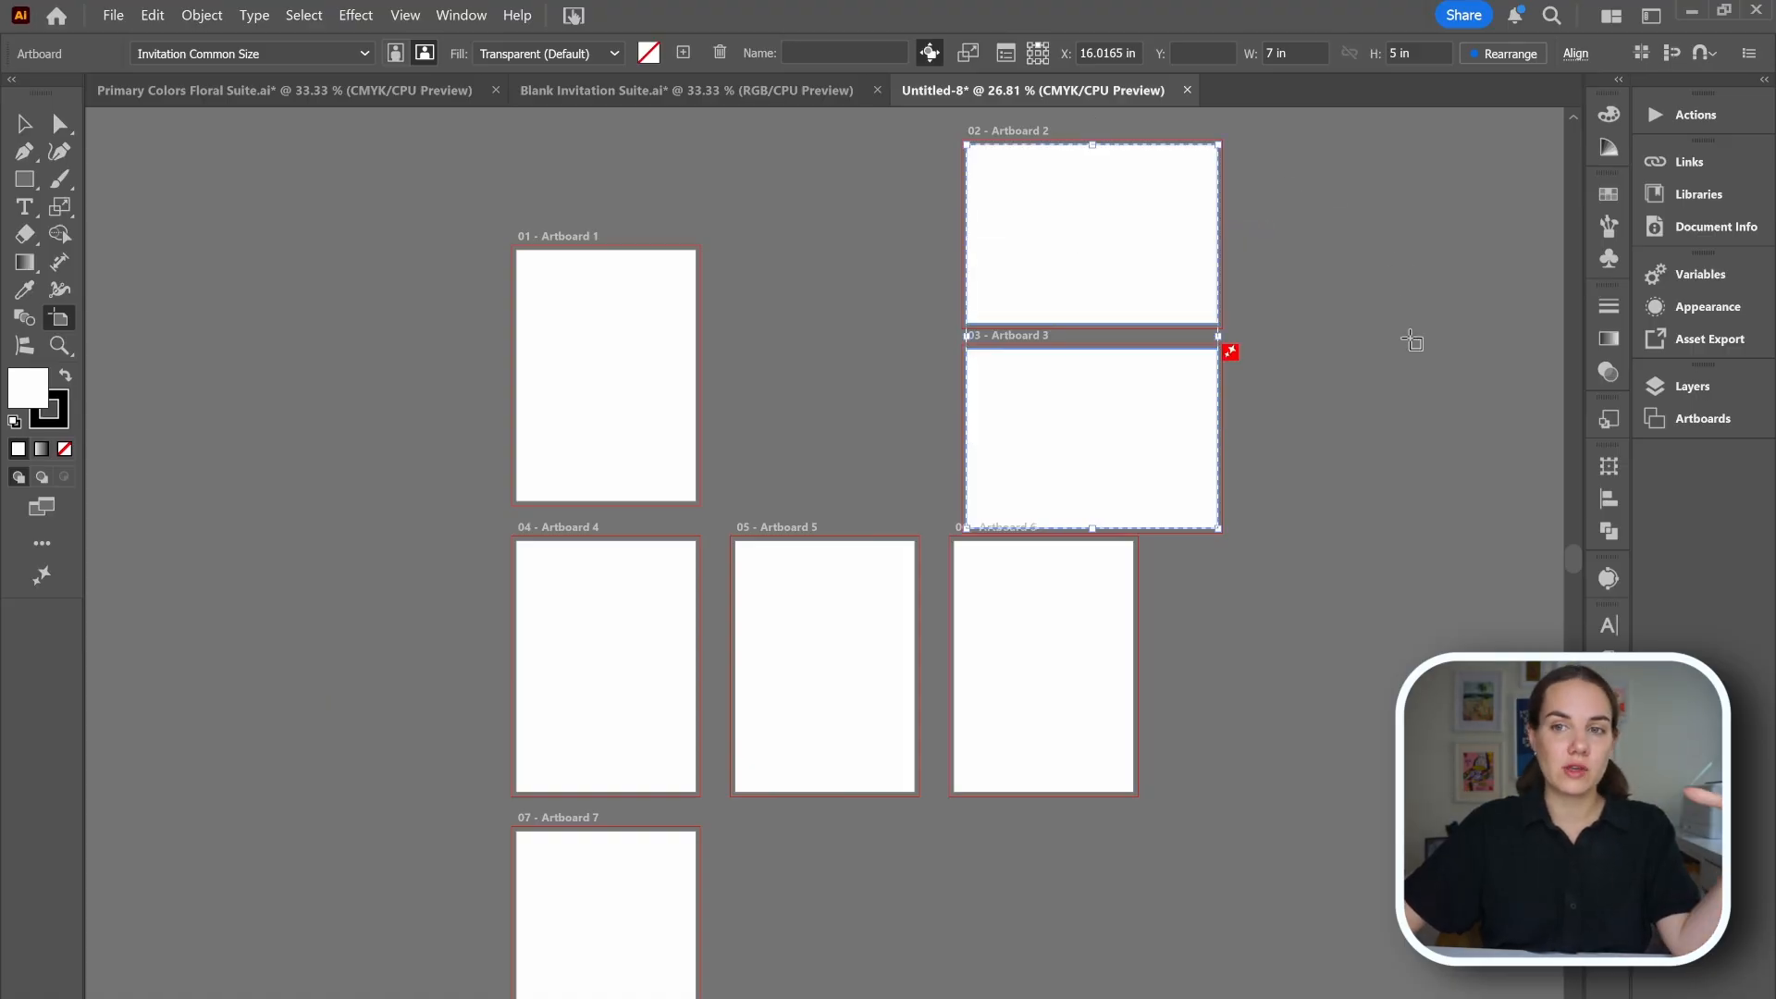
left_click(1575, 53)
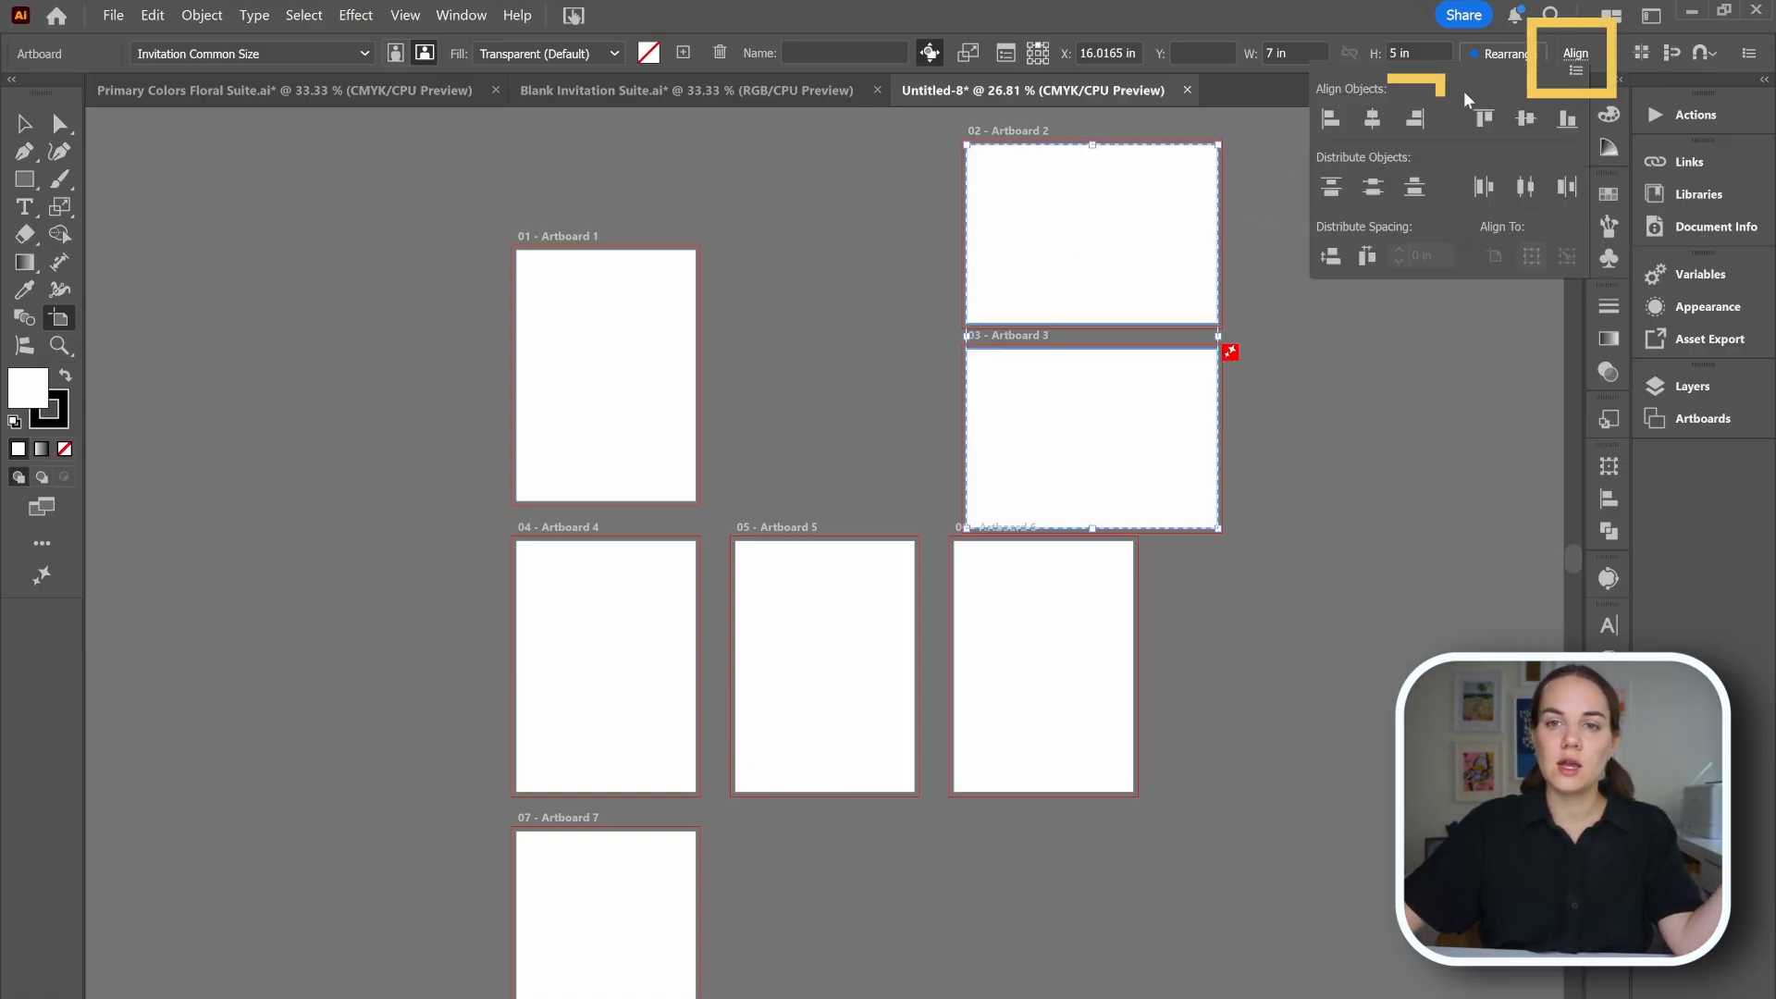
left_click(1374, 127)
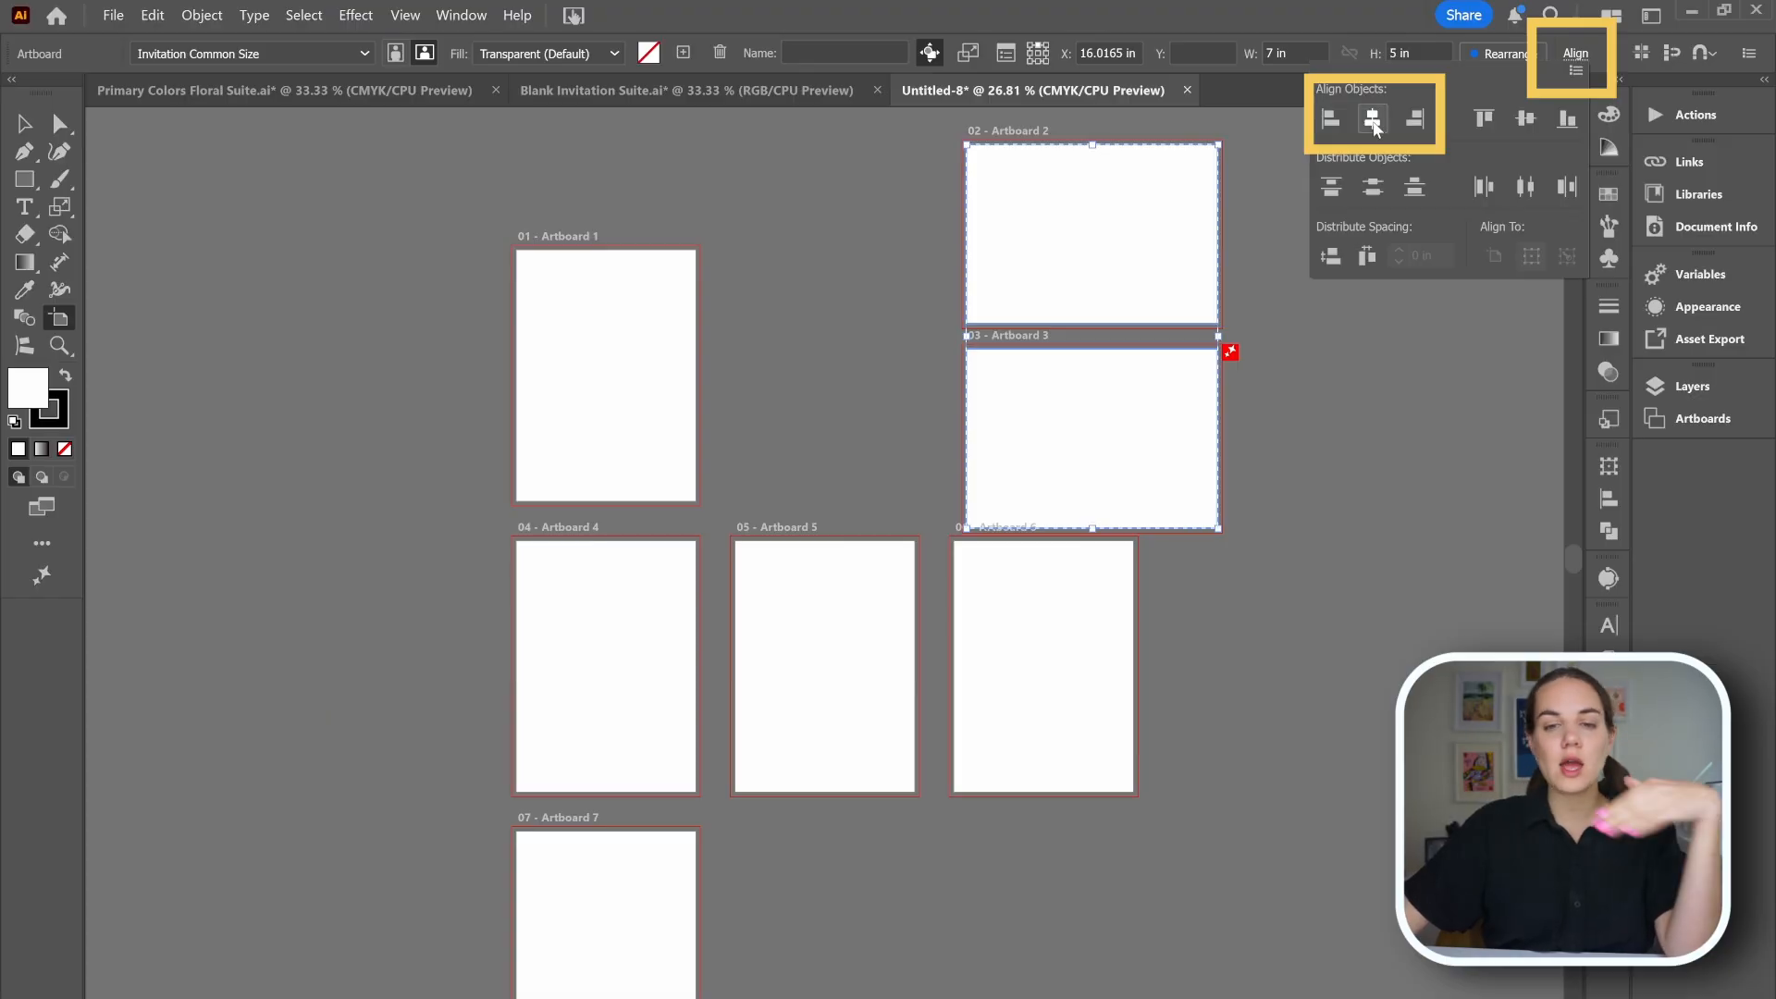
left_click(1576, 54)
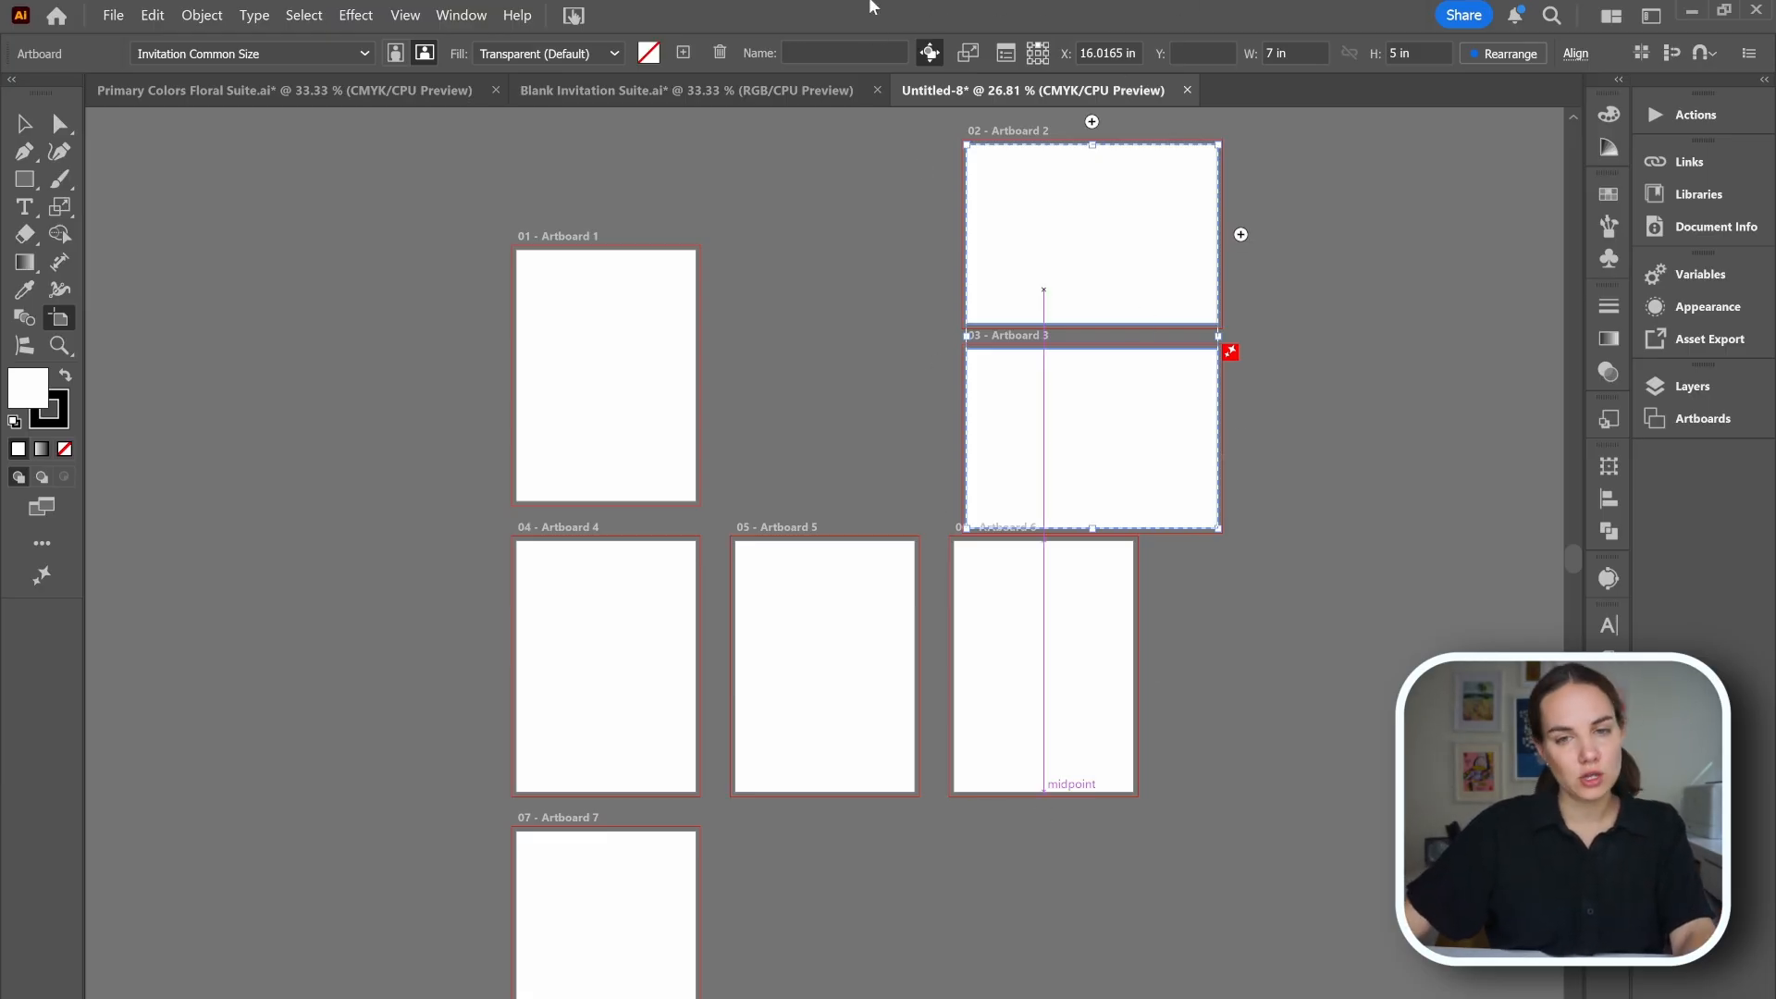
Try setting artboard 4's X position to 0.5 in, then undo the change.
left_click(592, 681)
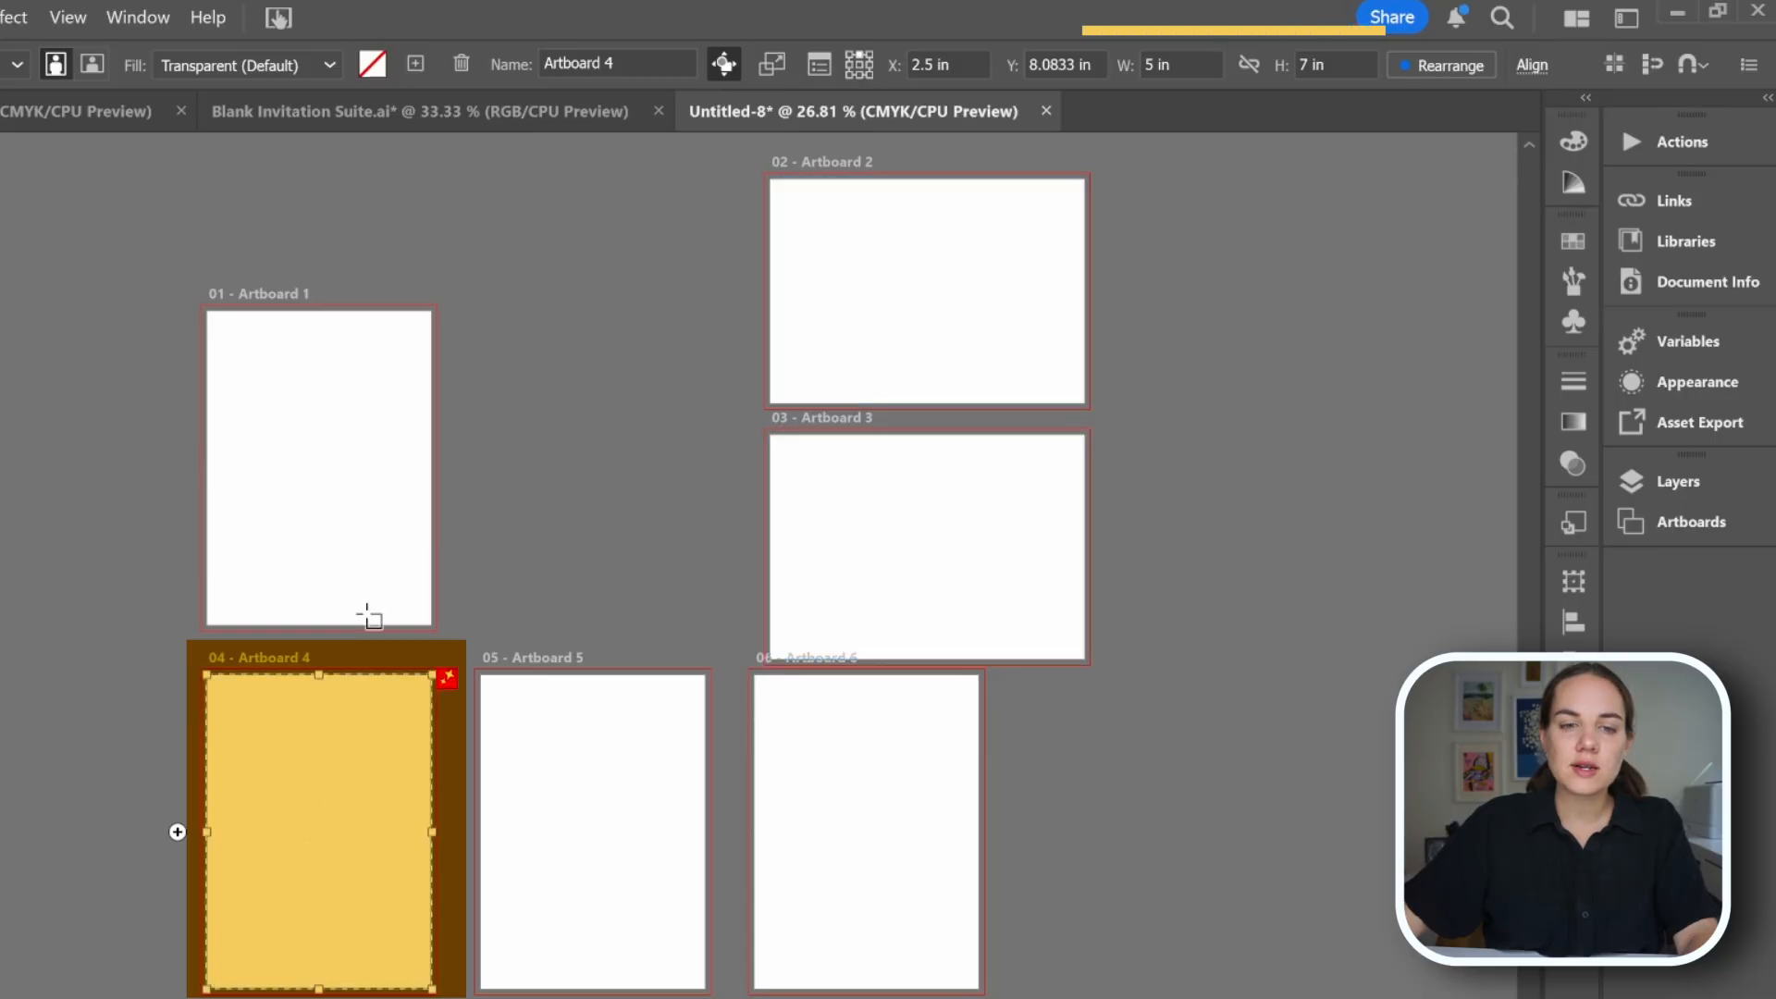
left_click(1143, 55)
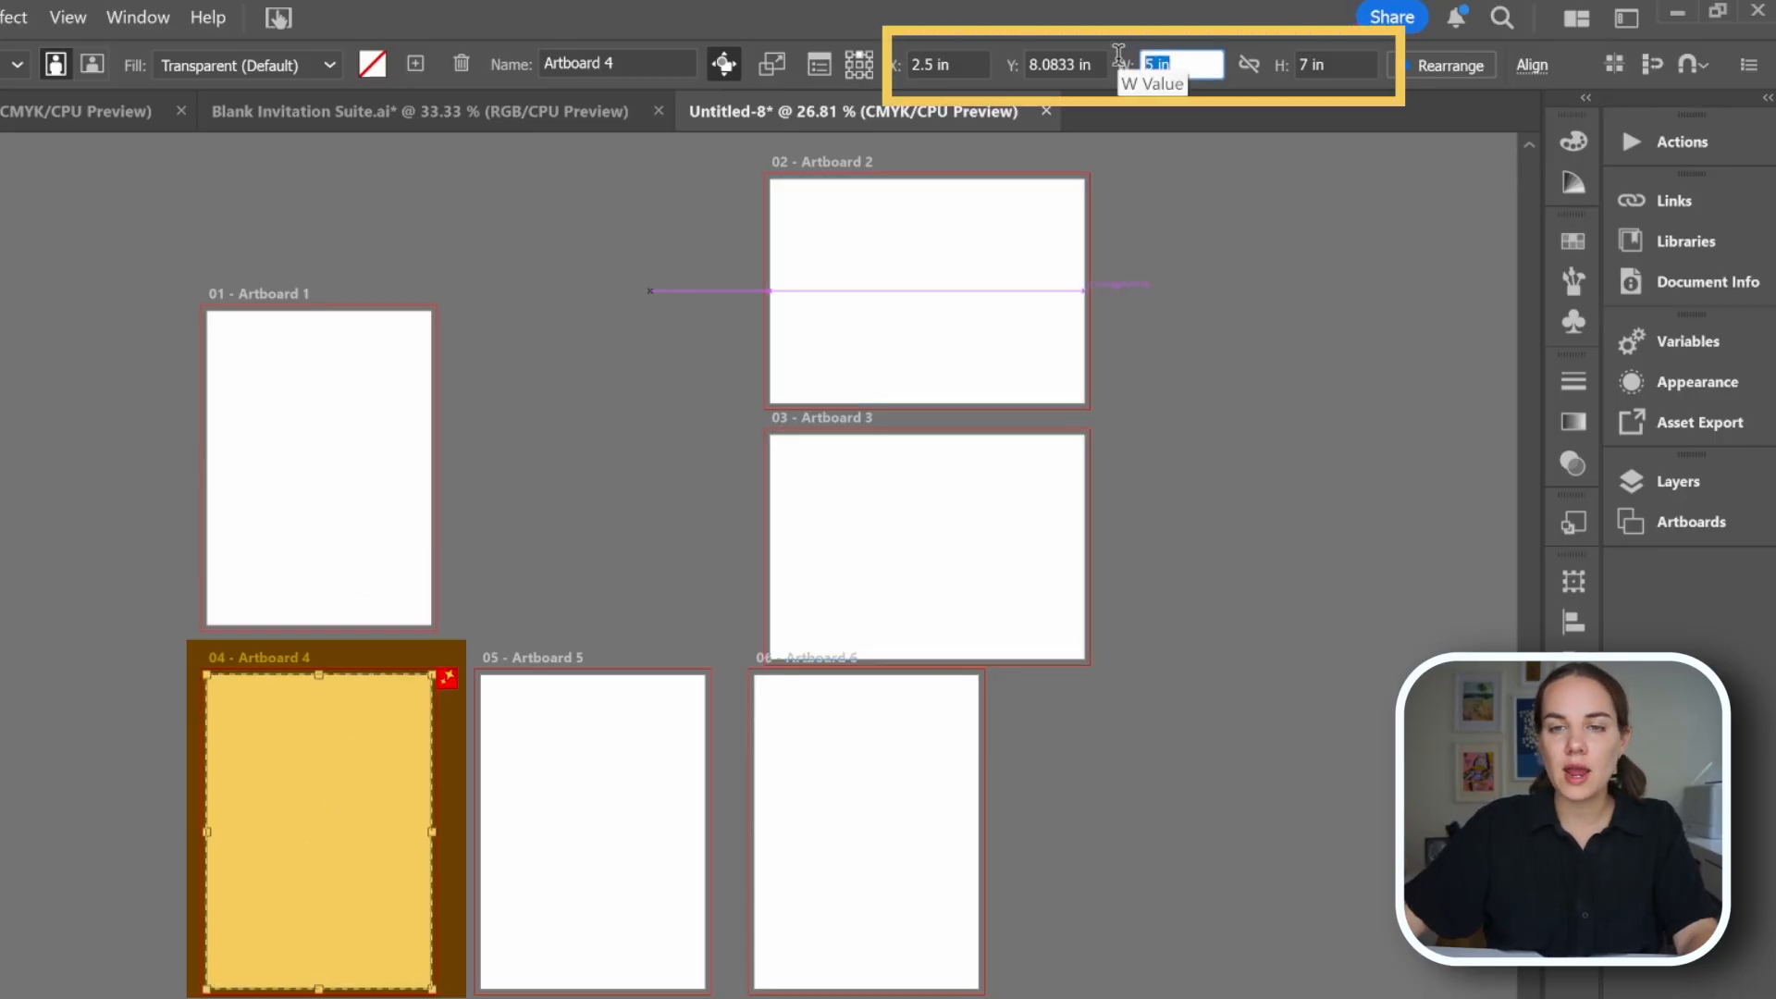
left_click(1194, 63)
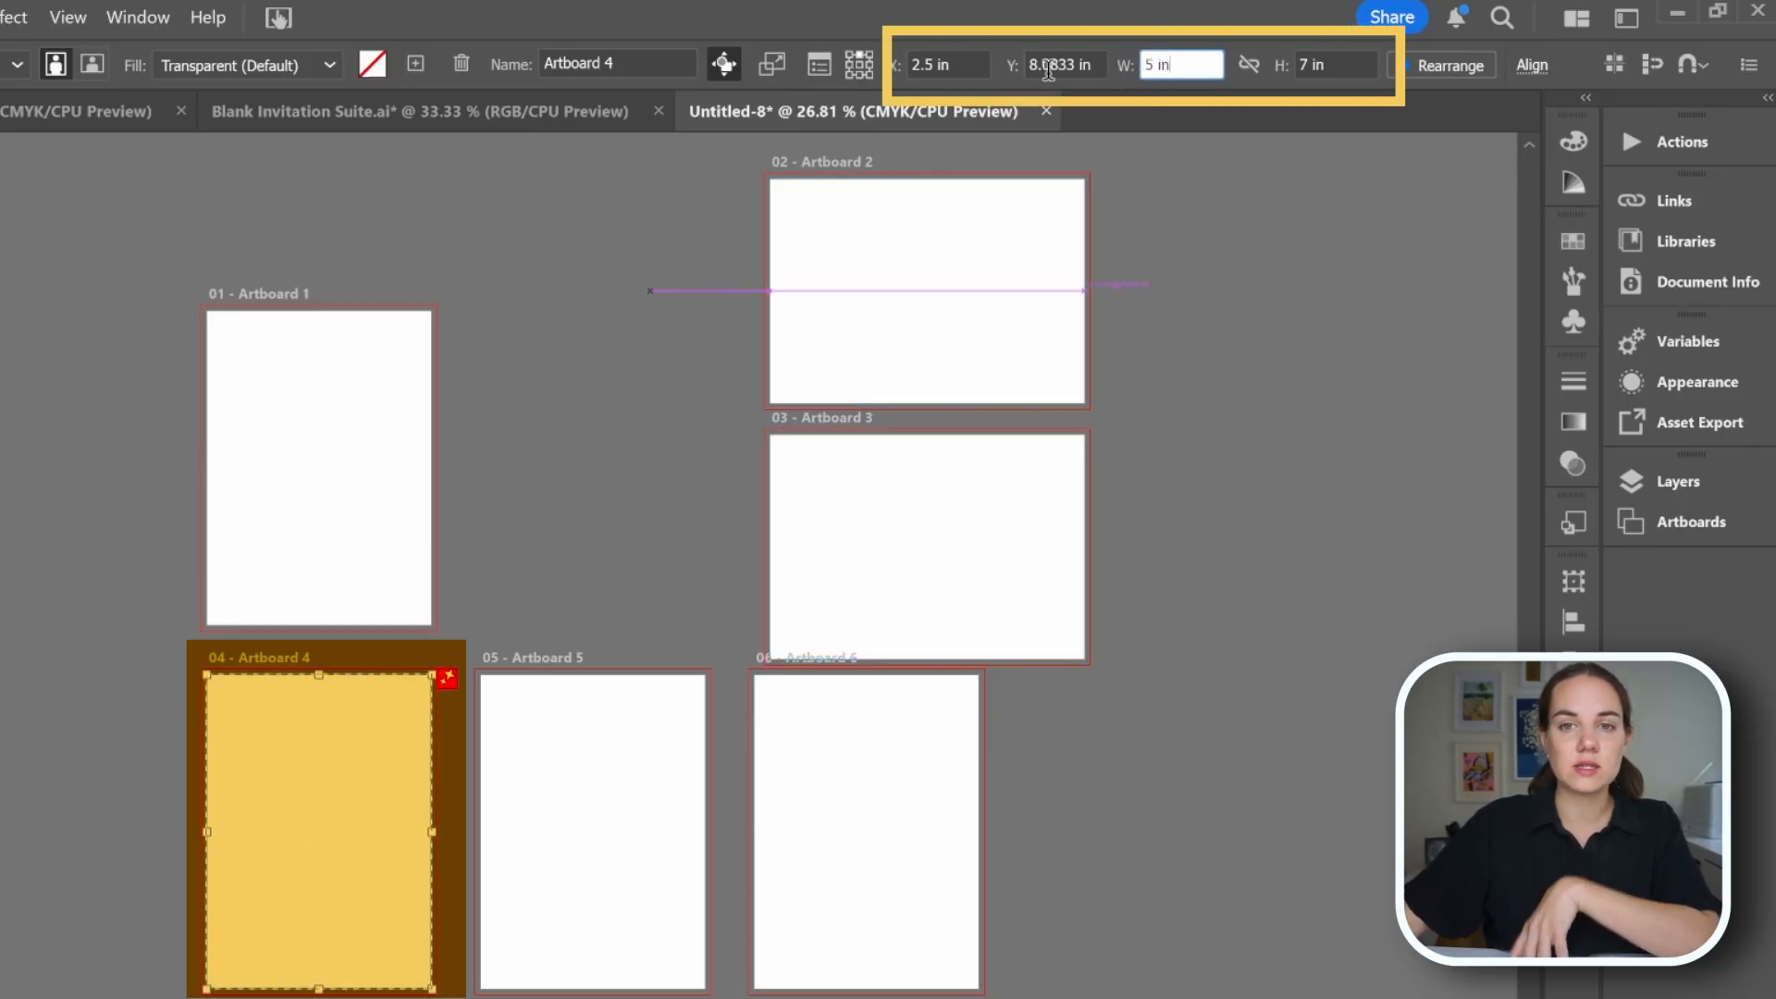
left_click(921, 61)
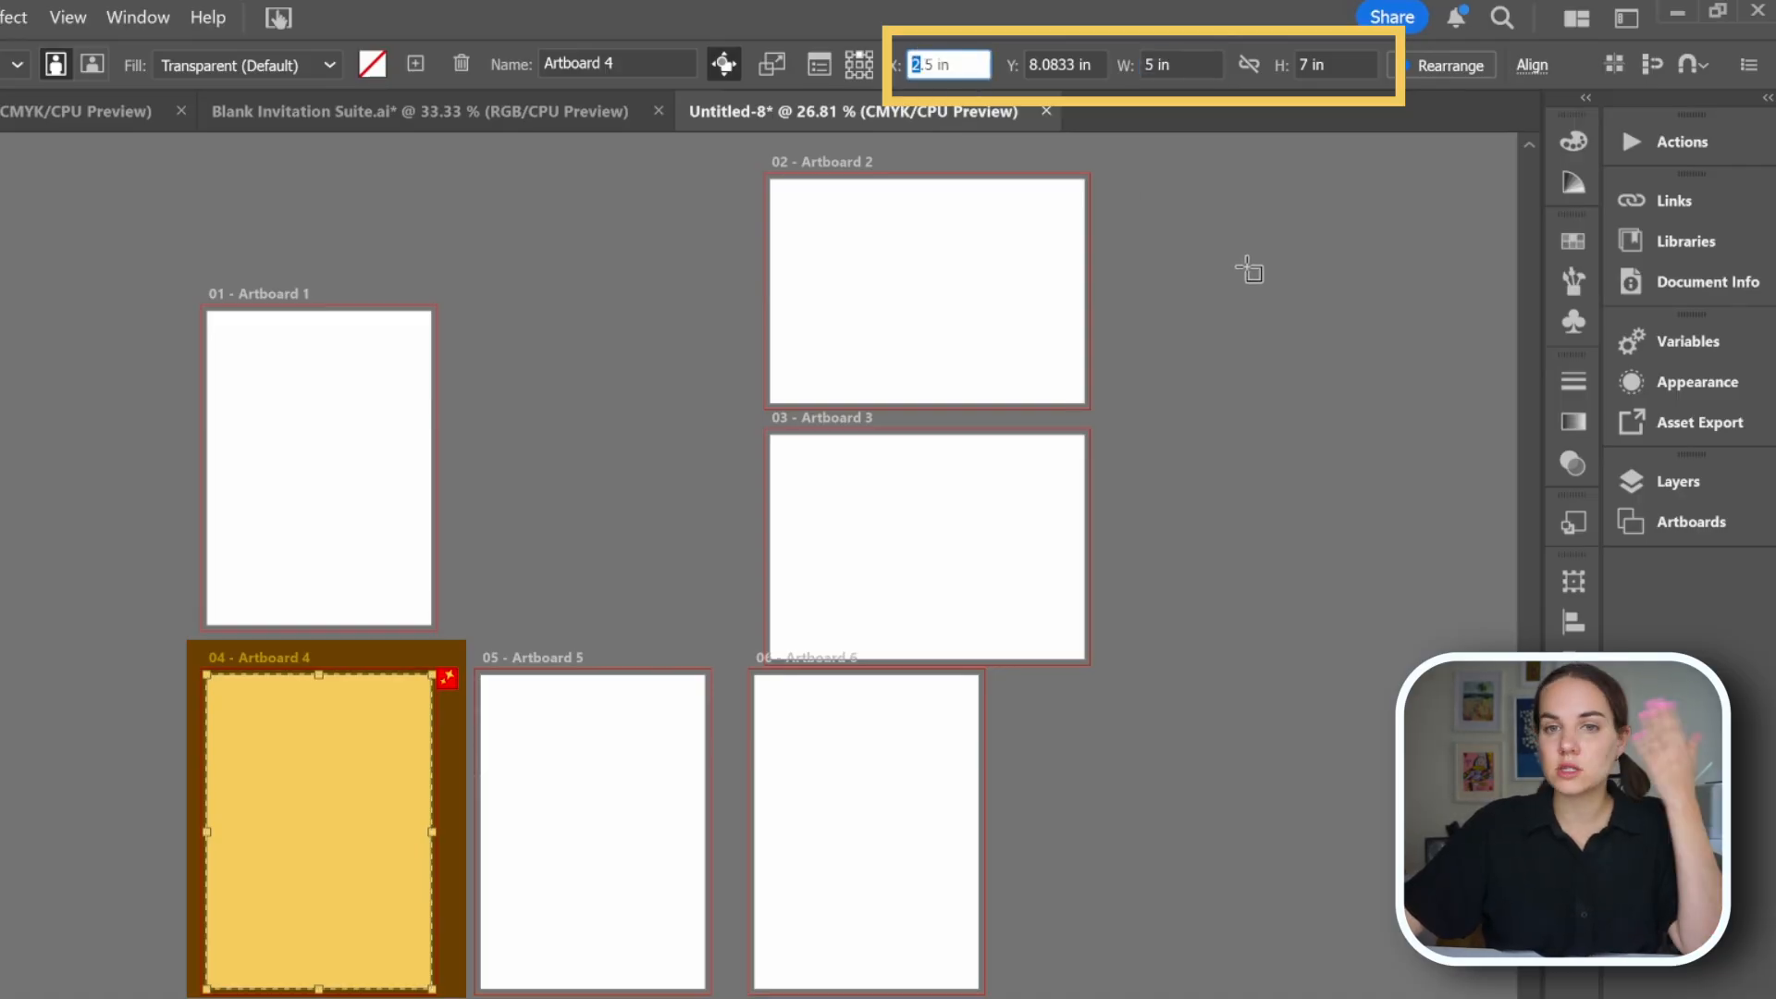
type("0")
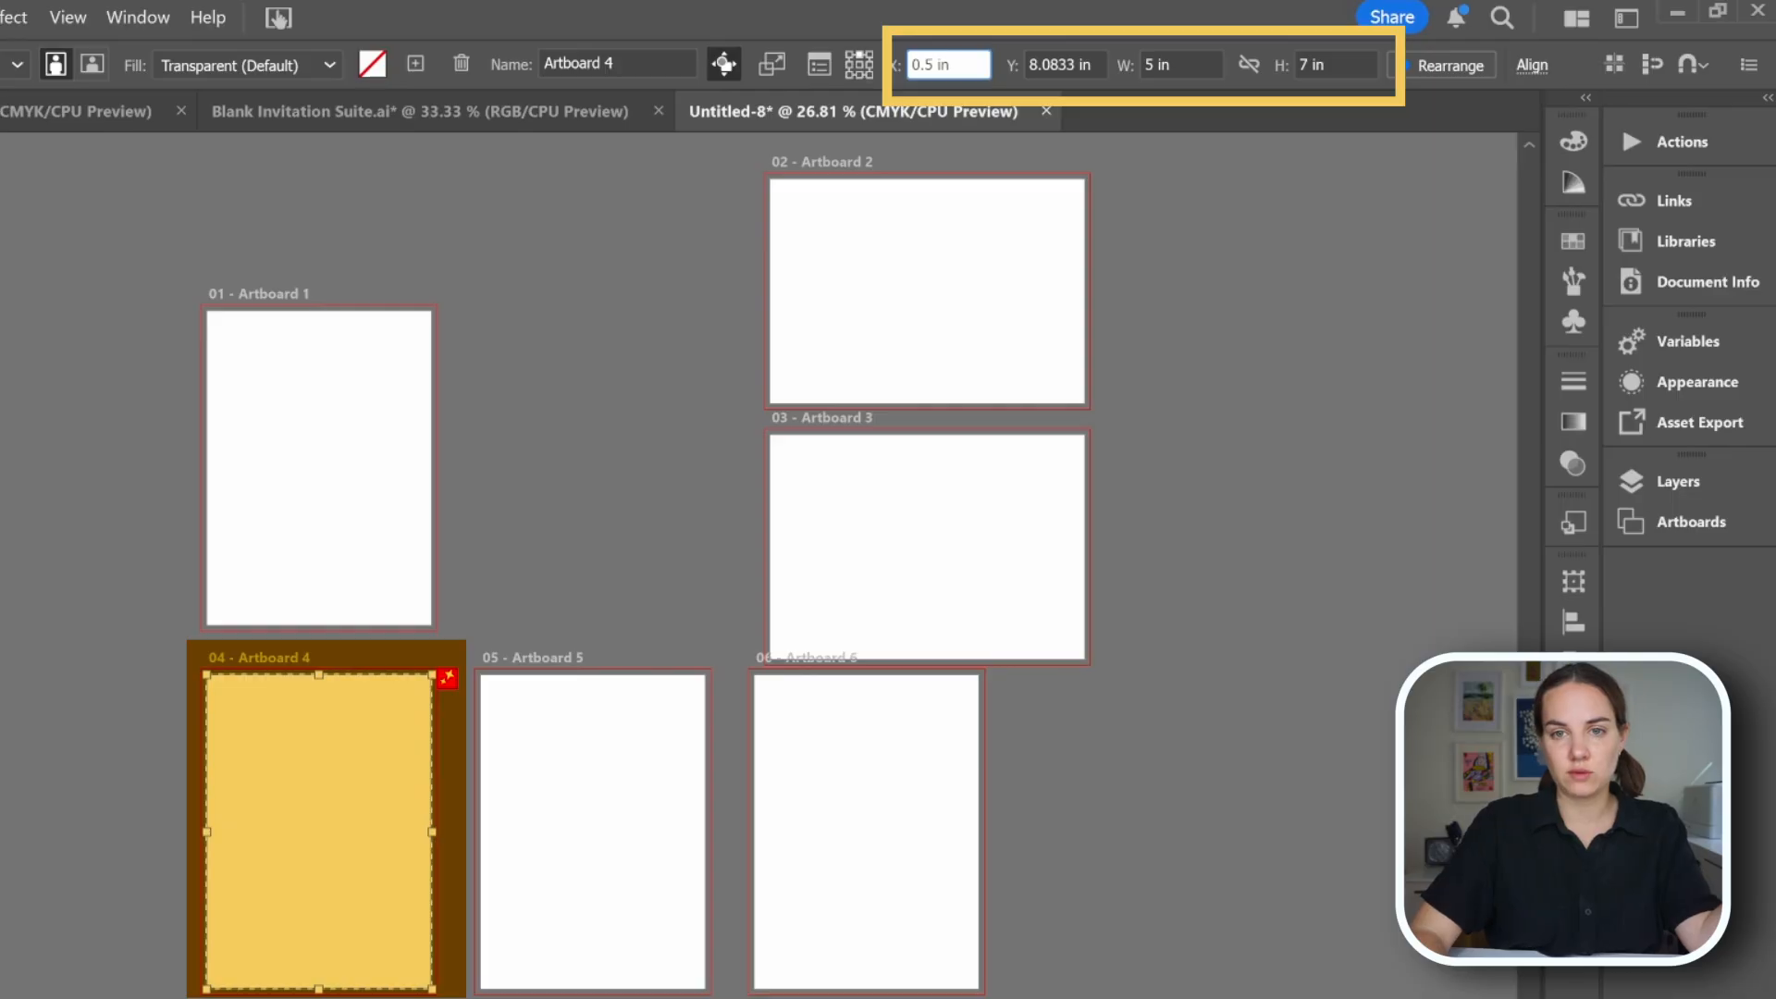
key("Return")
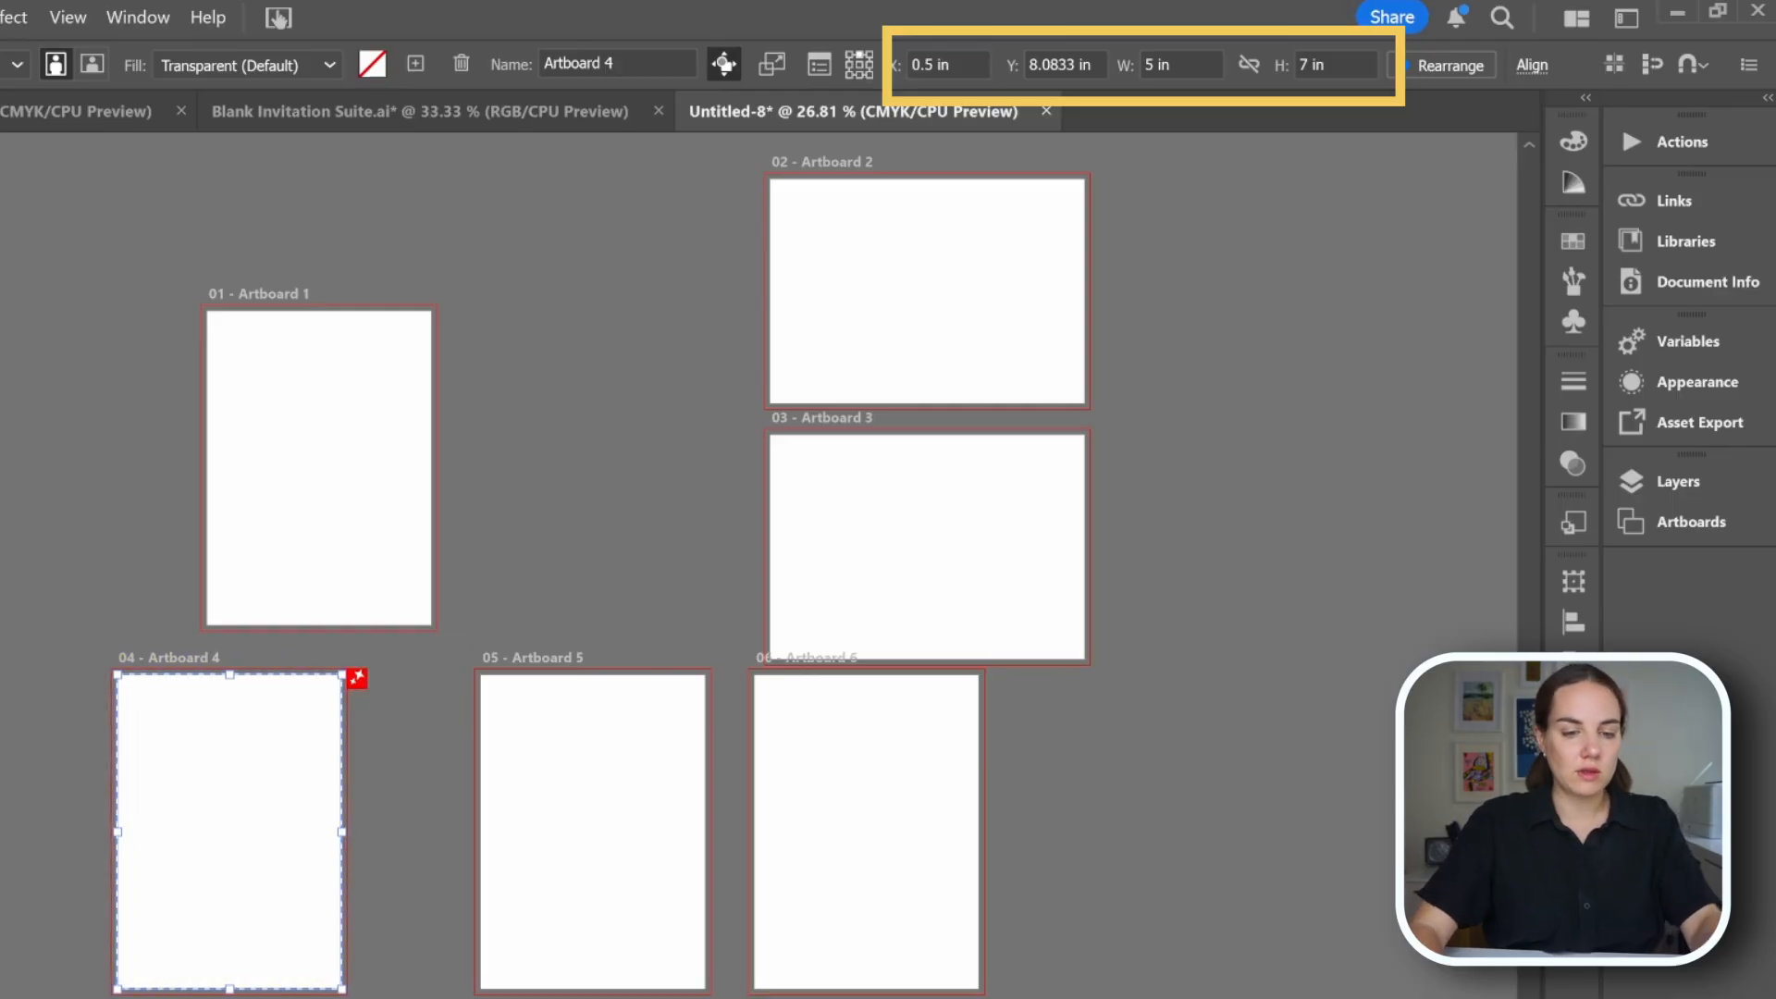
key("ctrl+z")
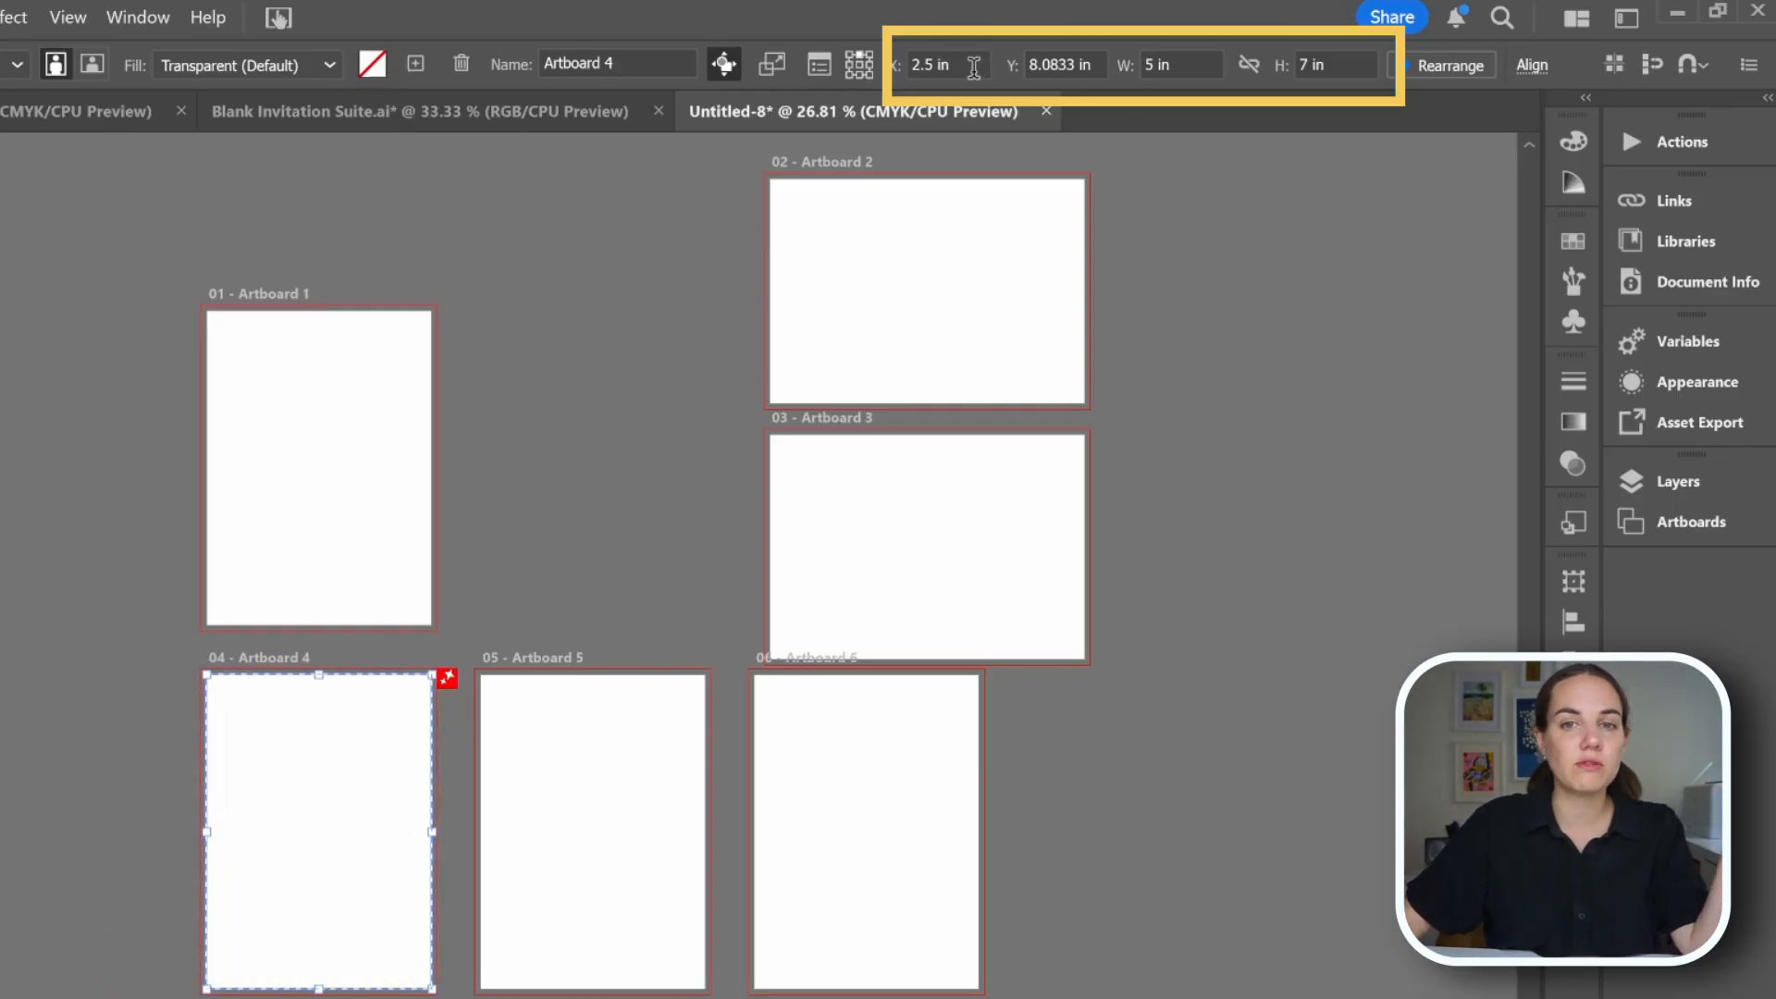
Double artboard 4's width with a *2 expression, then undo it.
left_click(1188, 67)
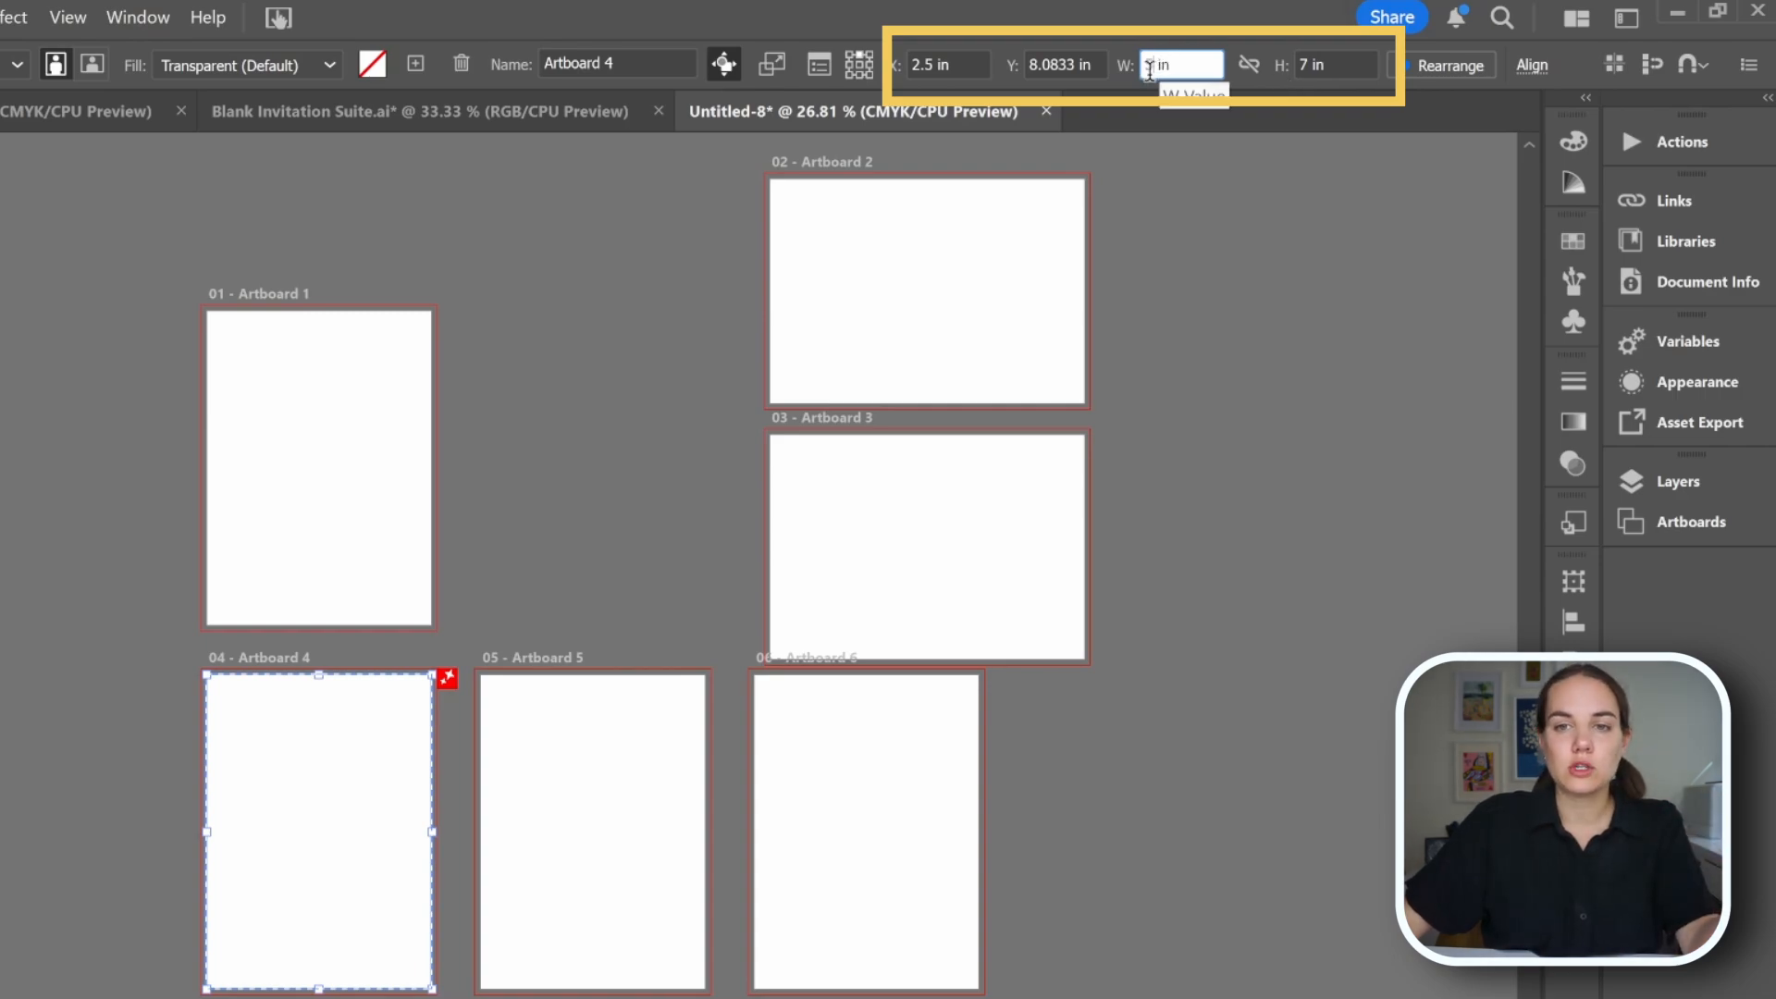
type("*")
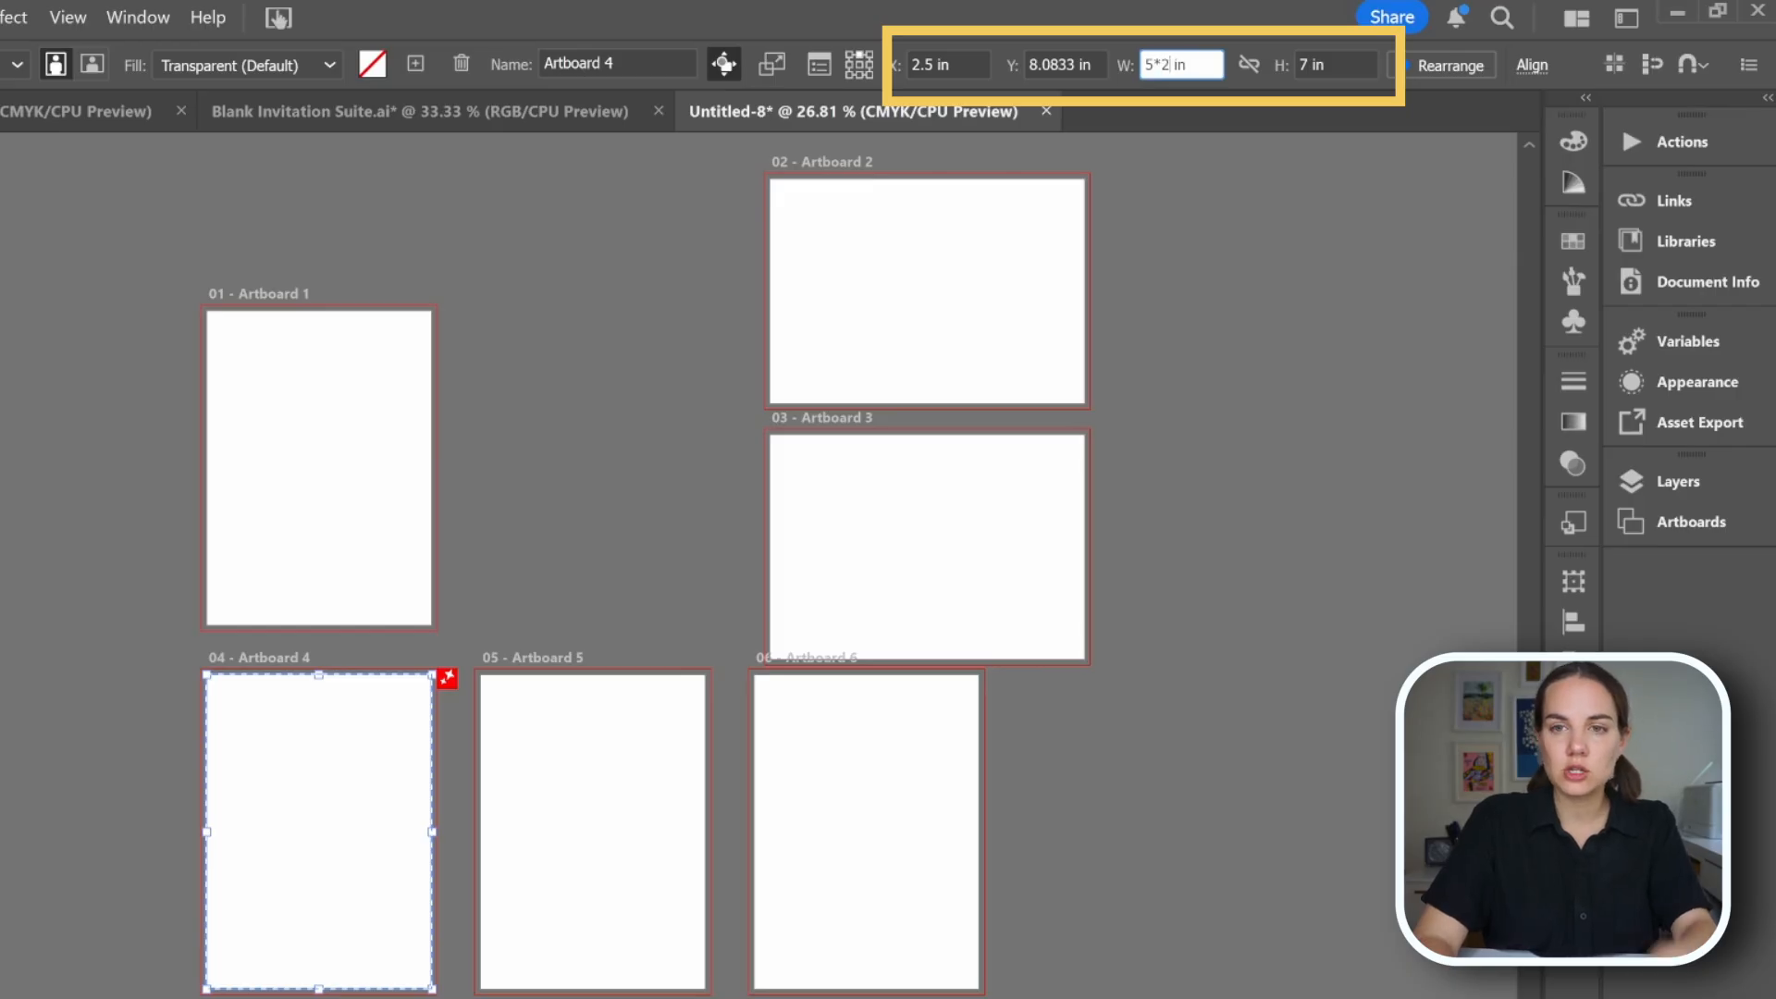
key("Return")
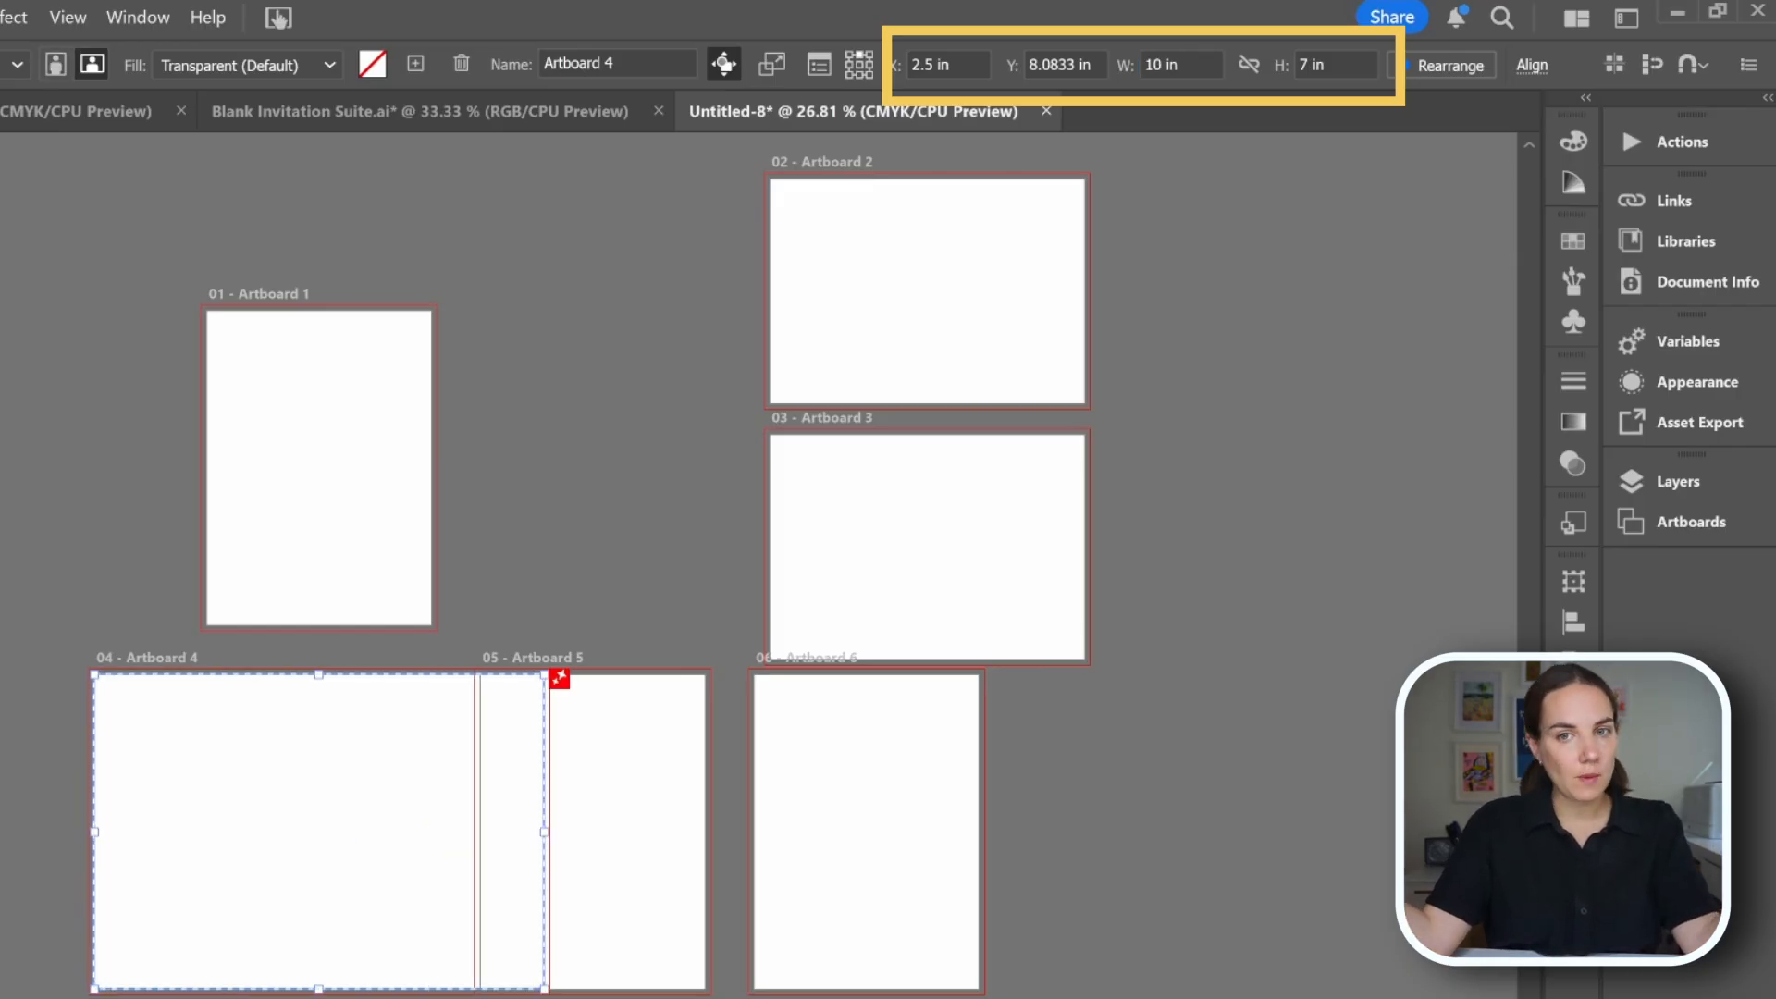
key("ctrl+z")
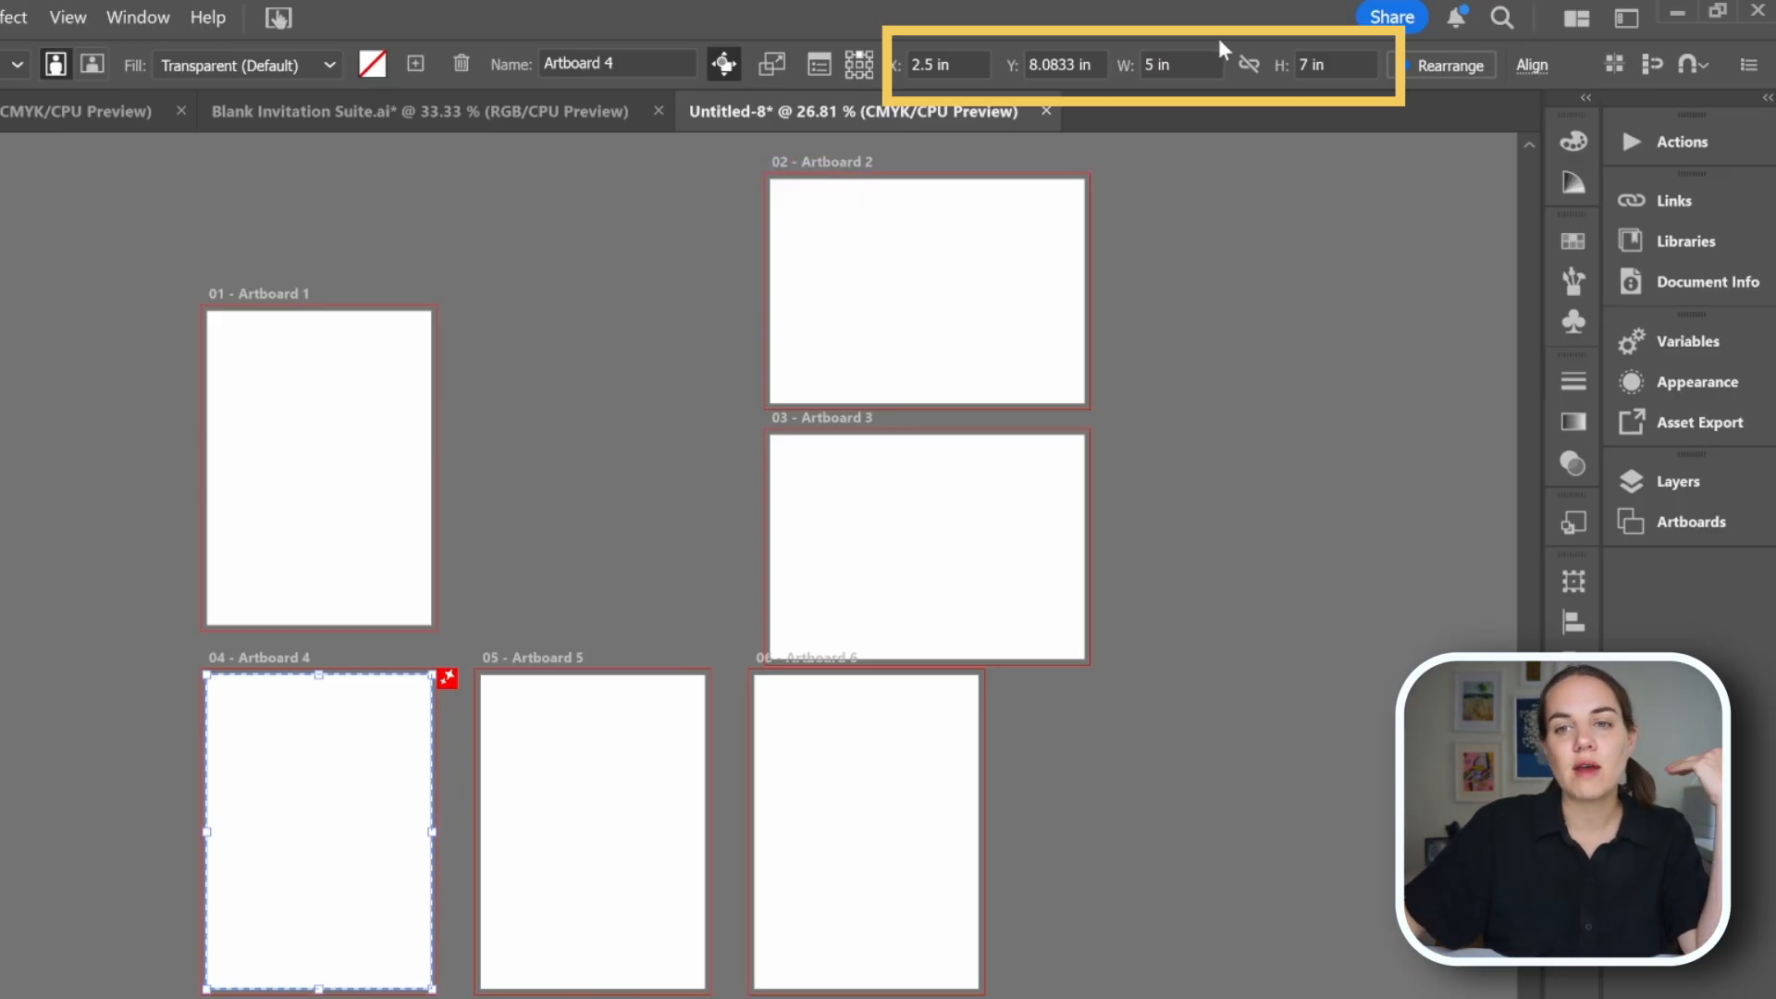
Divide artboard 4's width with a /2 expression, then undo it.
left_click(1202, 64)
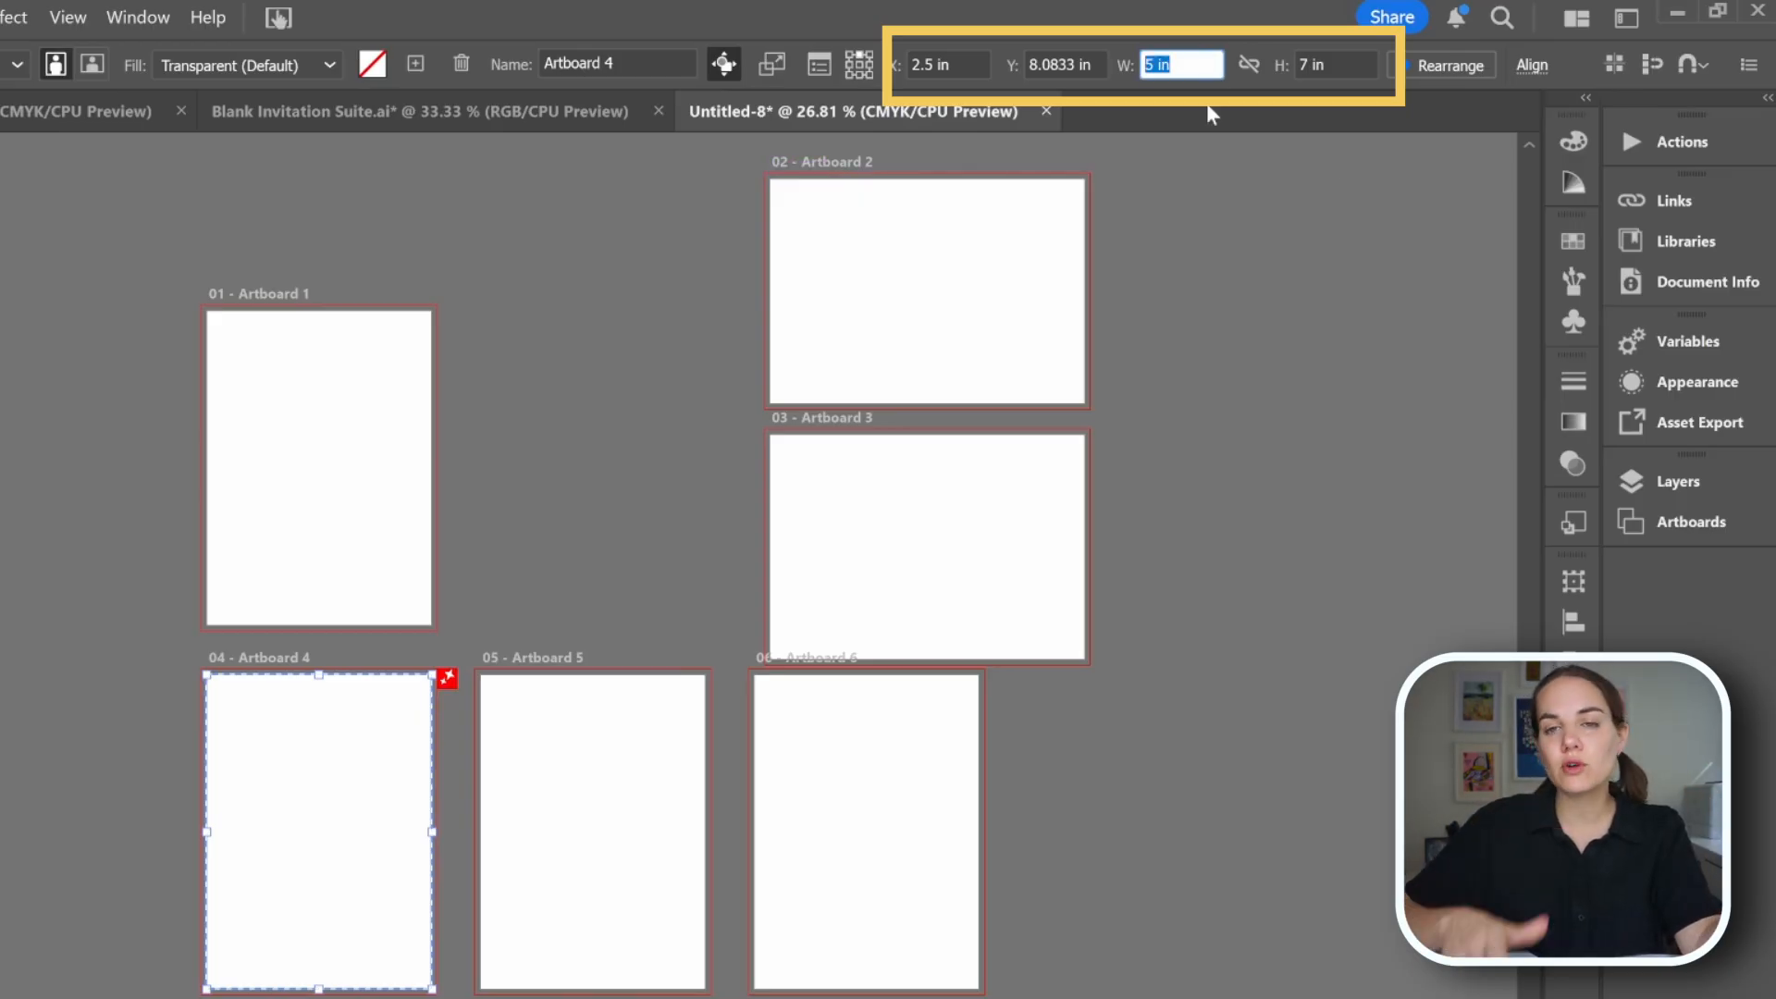
key("Right")
key("Left")
type("/2")
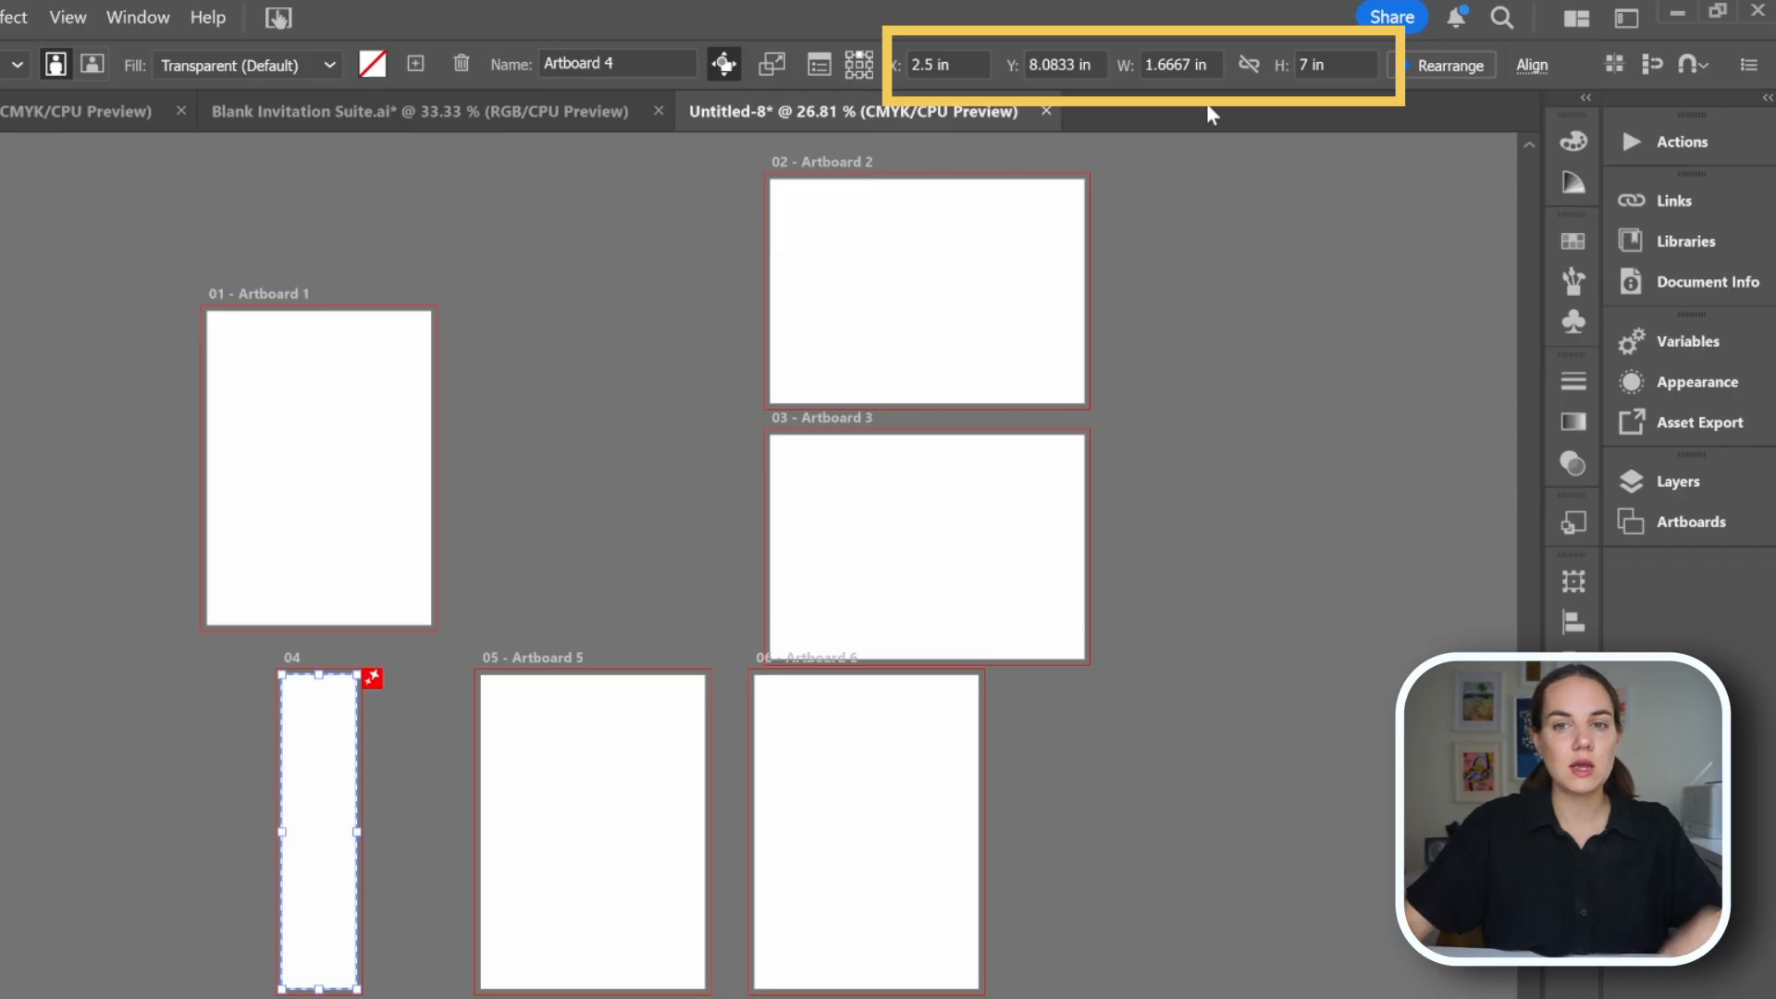
key("ctrl+z")
Resize artboard 4 to 7 in wide by 9.25 in high and move it left of artboard 1.
left_click_drag(1196, 66, 1076, 62)
type("7")
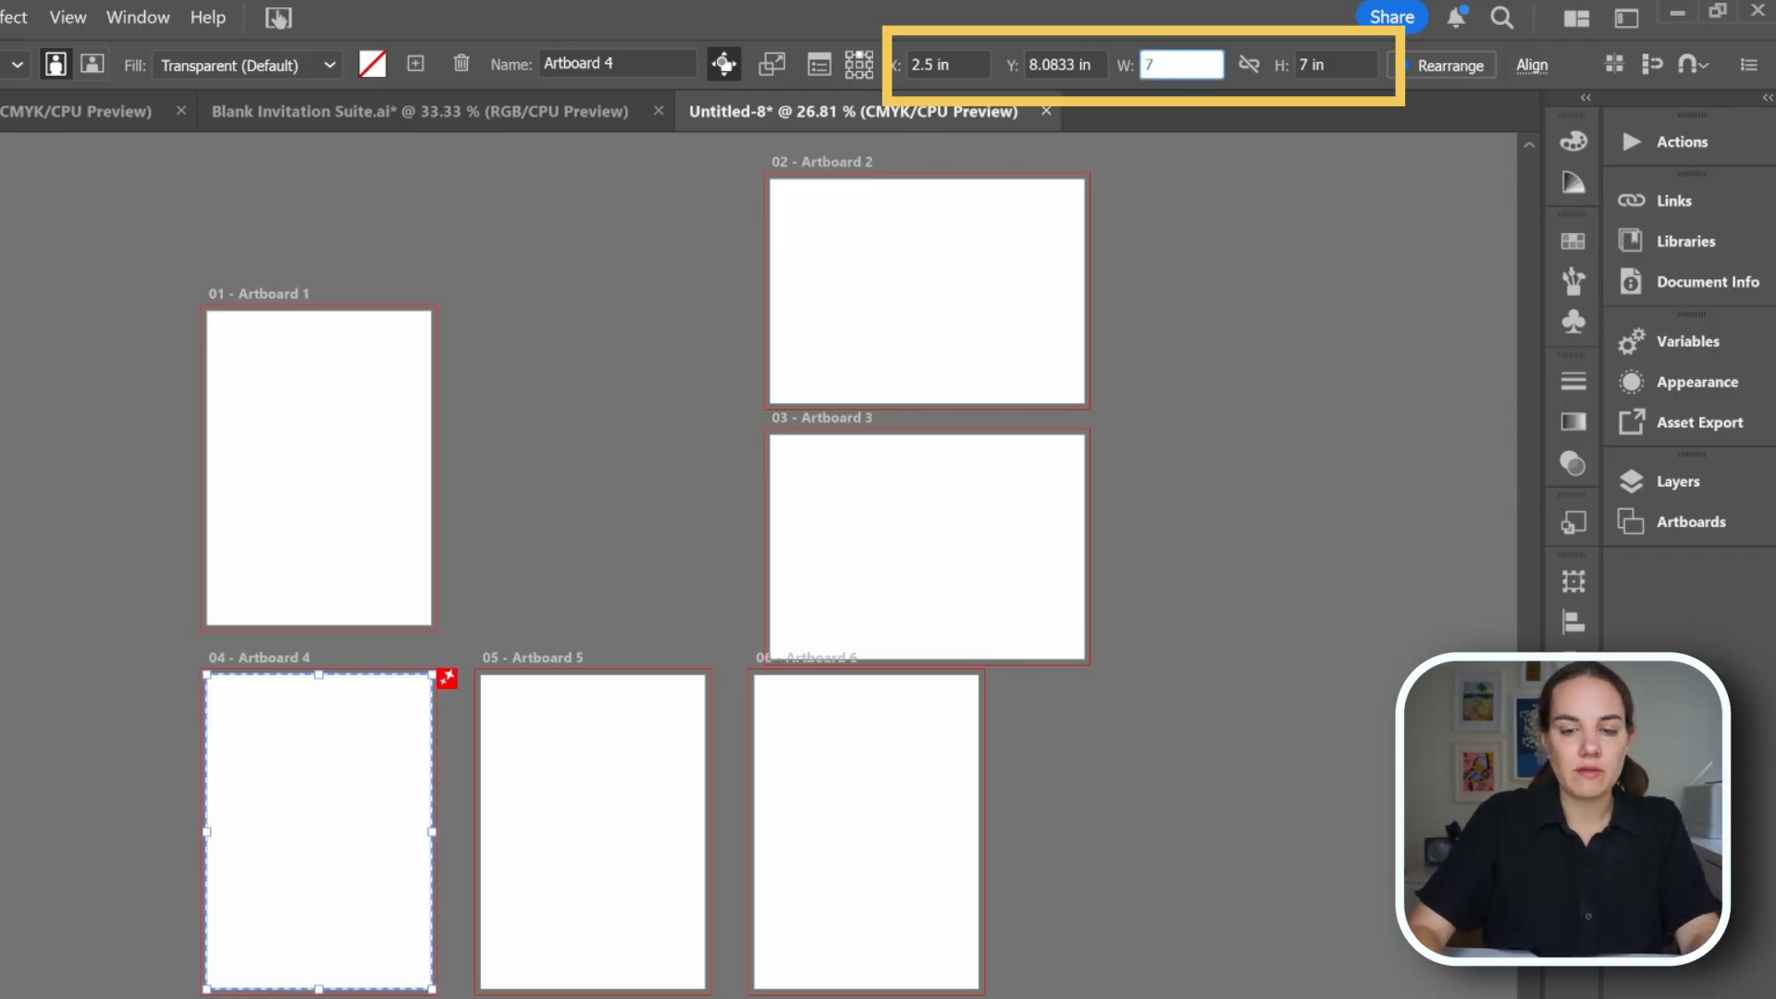
key("Tab")
type("9")
key("Return")
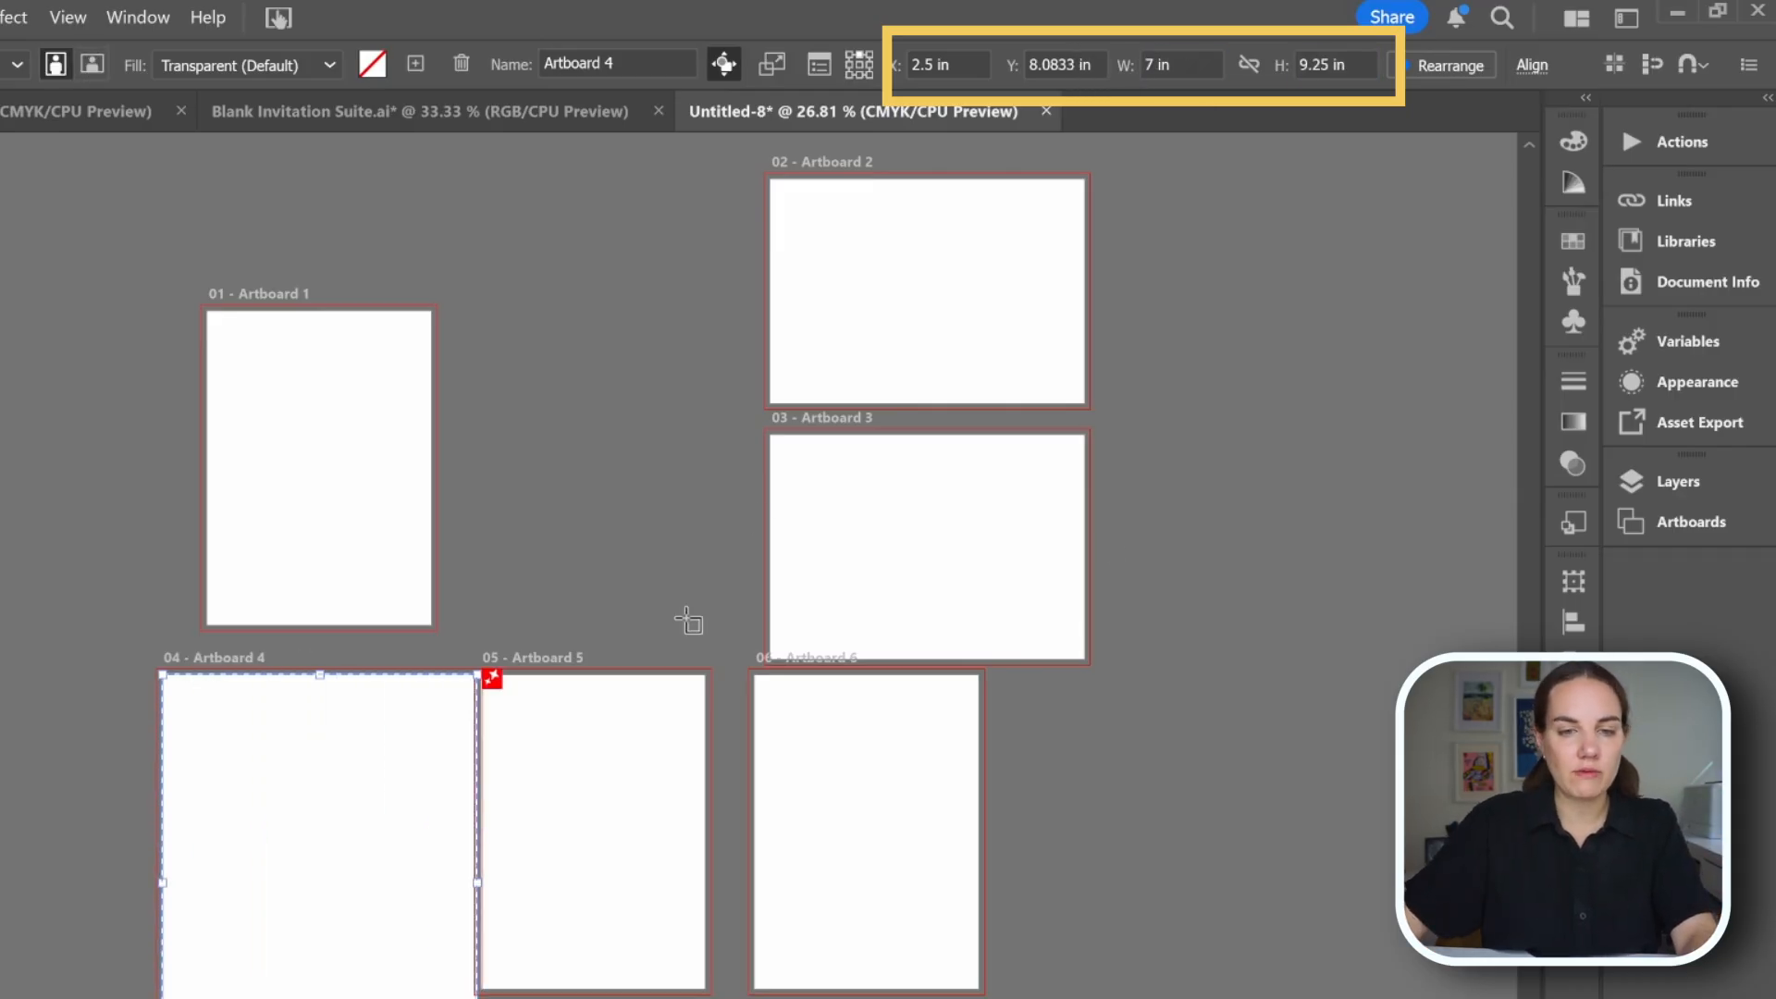
left_click_drag(368, 836, 42, 435)
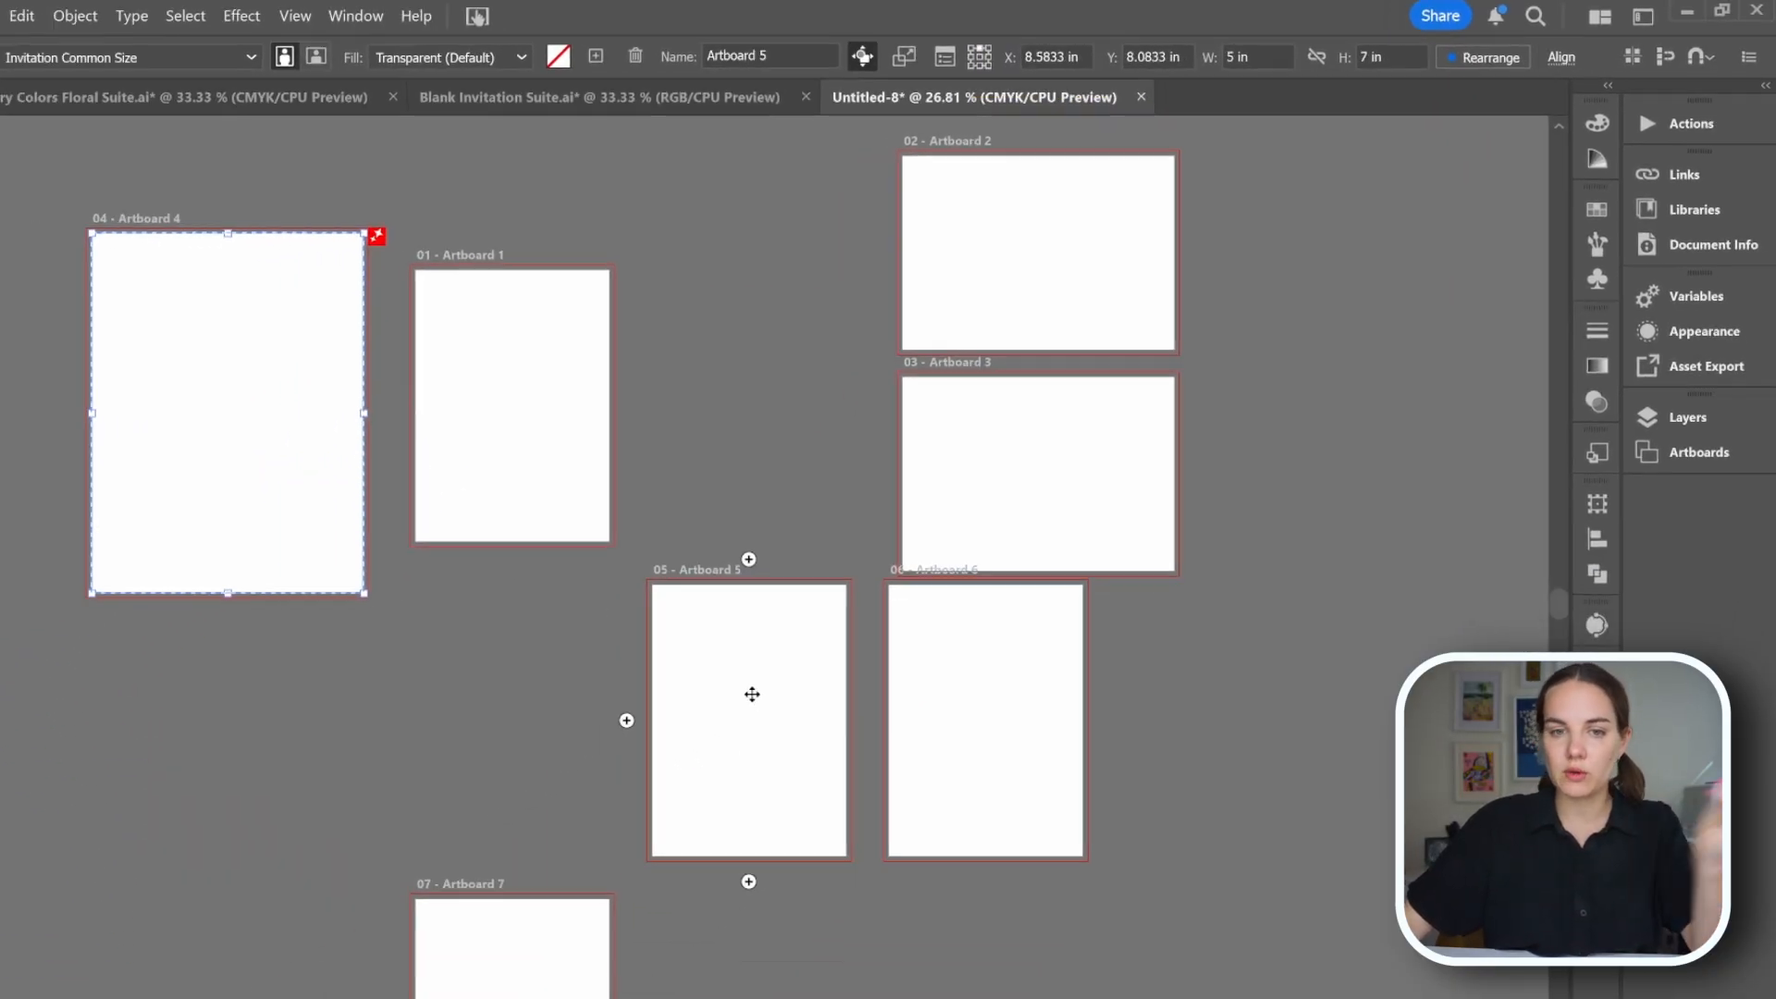
Resize artboard 5 to 3.5 in by 5 in and move it up beside artboard 1.
left_click(752, 694)
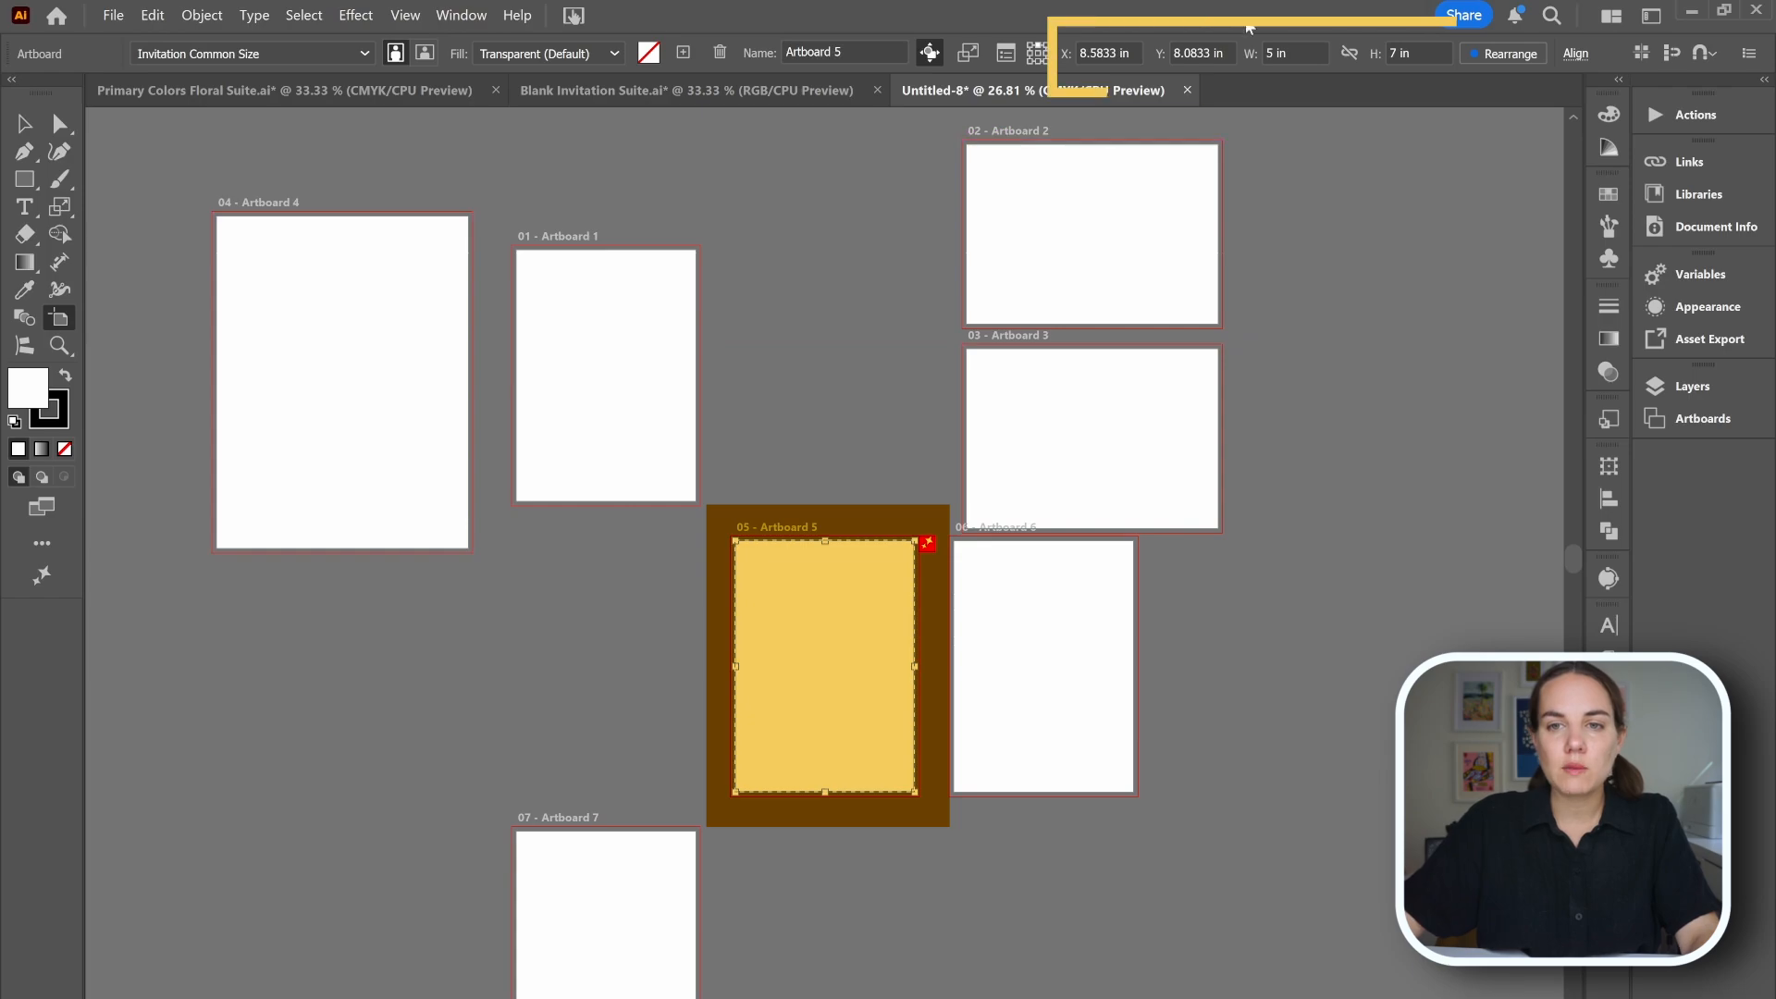
left_click(1225, 56)
type("3.5")
key("Tab")
type("5")
key("Return")
left_click_drag(875, 662, 861, 292)
Resize artboard 6 to 4.8 in by 3.5 in and move it below artboard 5.
left_click(1027, 606)
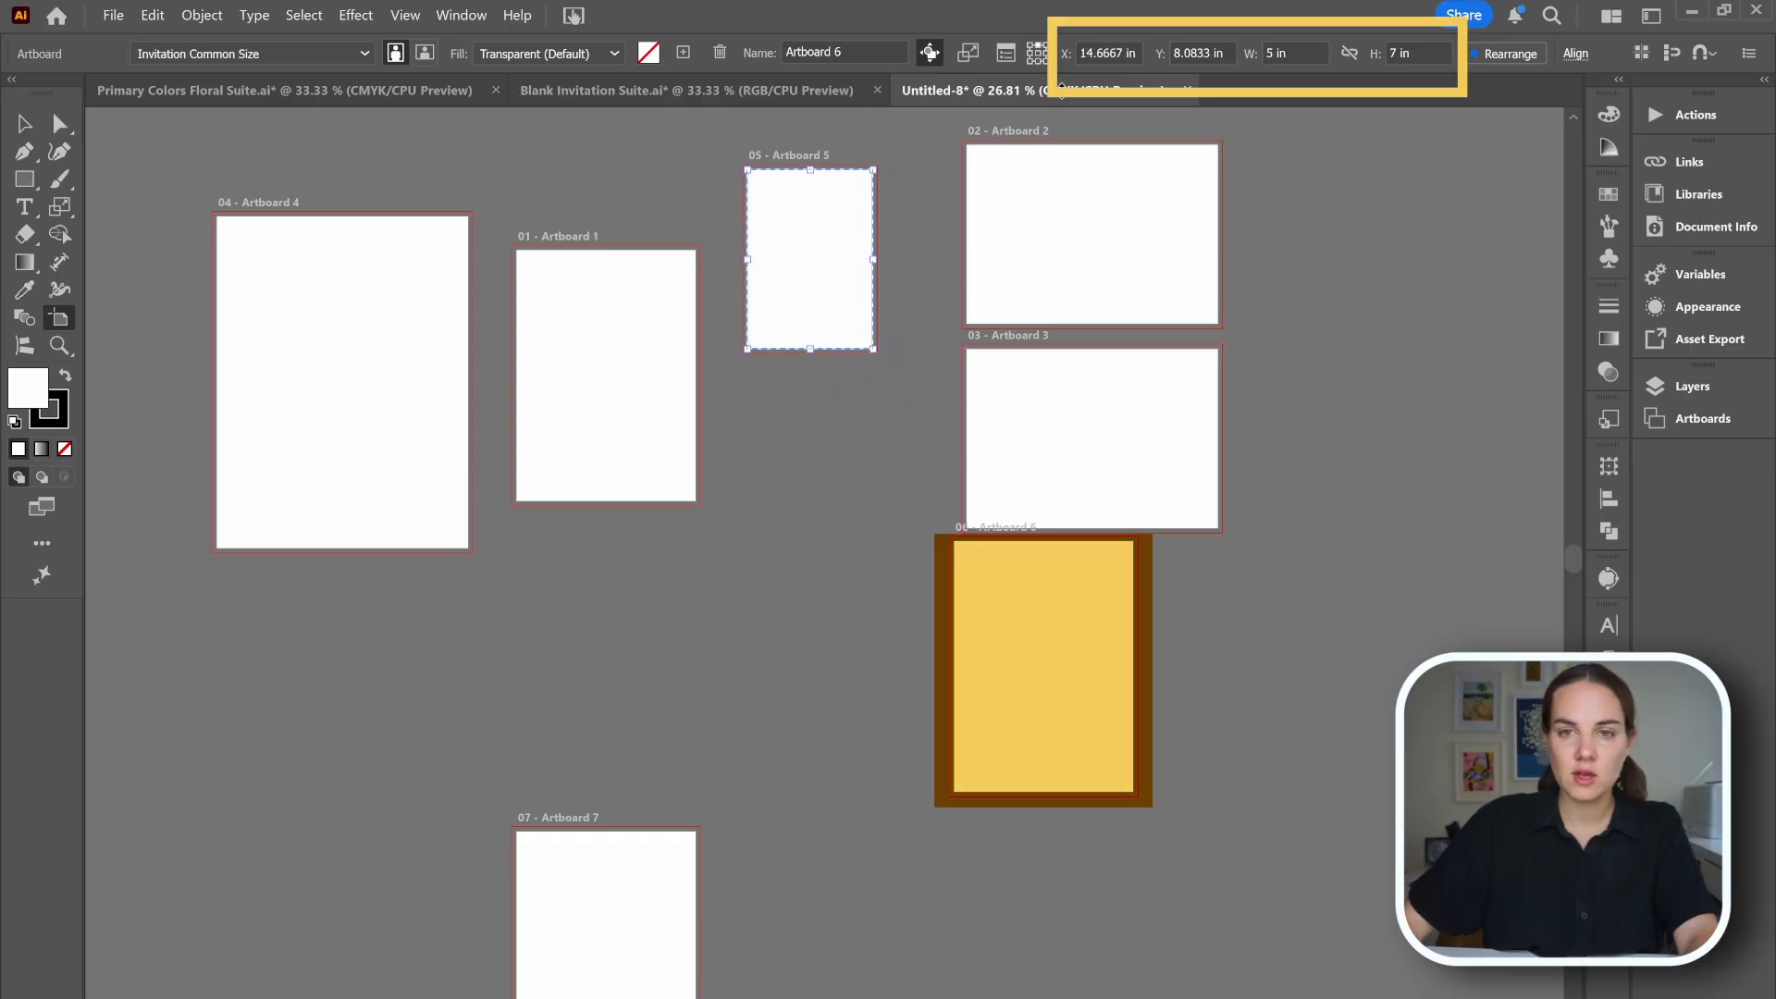
left_click(1275, 52)
type("4.875")
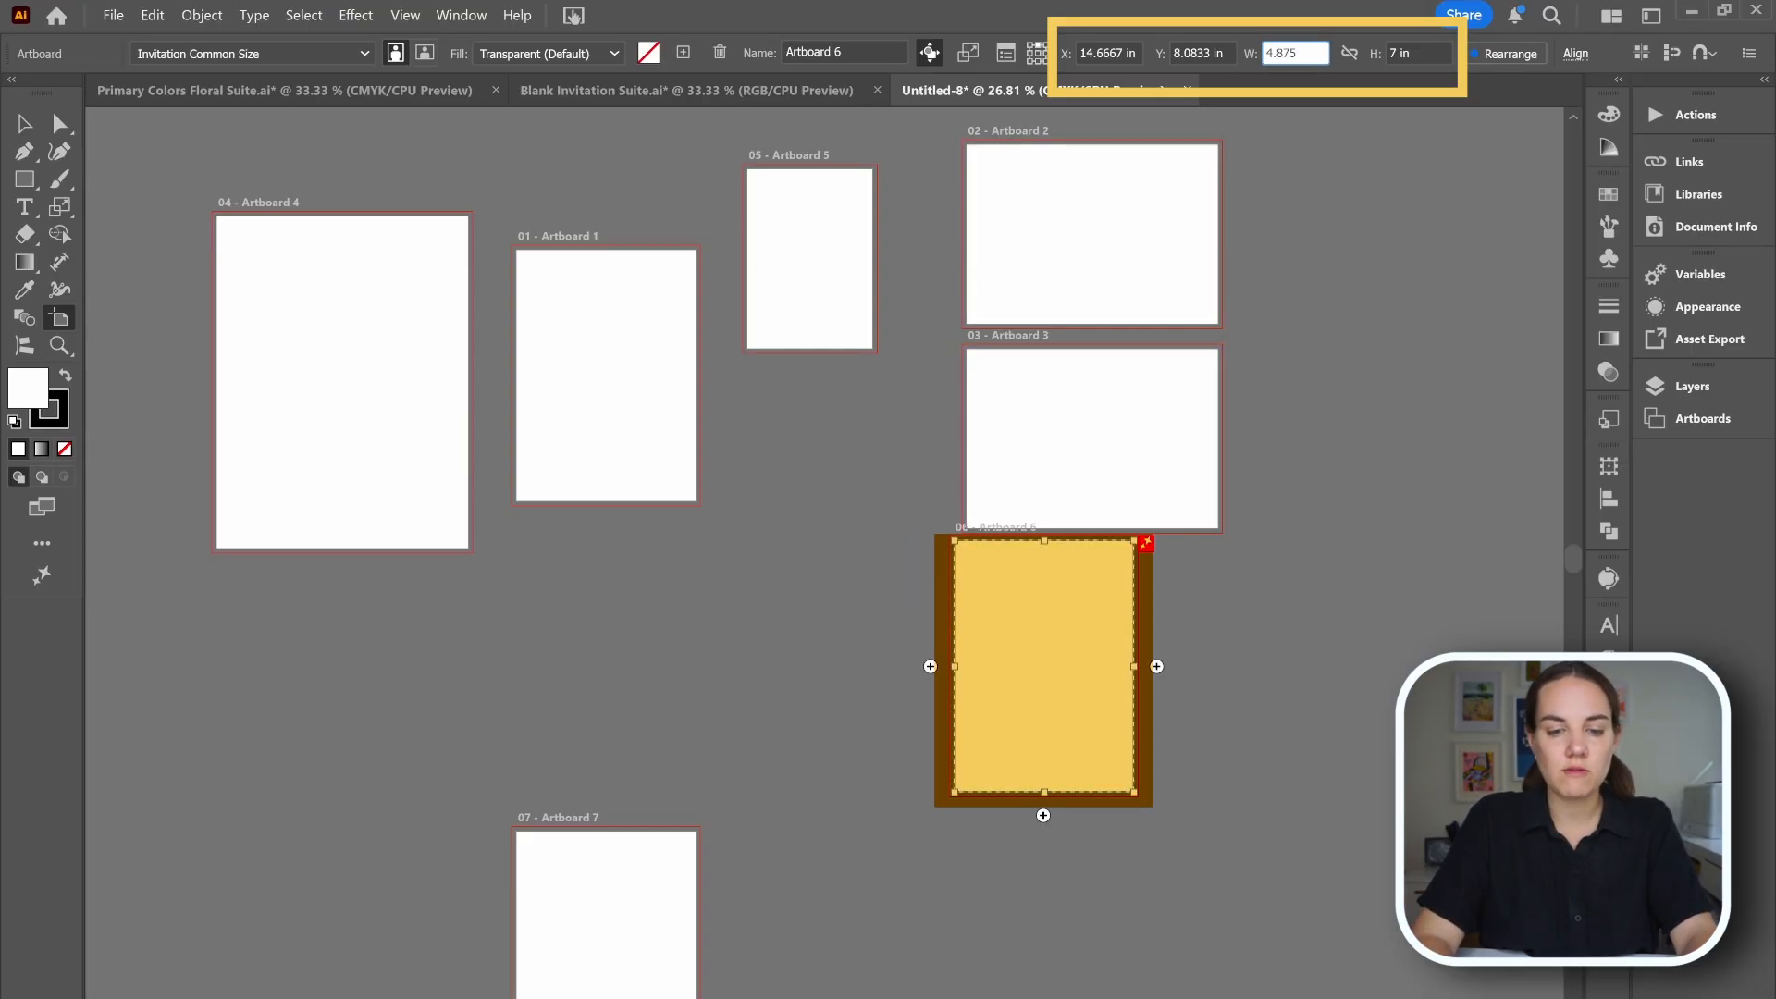
key("Tab")
type("3.5")
key("Return")
left_click_drag(1068, 583, 845, 623)
Resize artboard 7 to 5 in by 3.5 in and place it below artboard 6.
left_click(1267, 53)
type("5")
key("Tab")
type("3.5")
key("Return")
left_click_drag(838, 602, 828, 580)
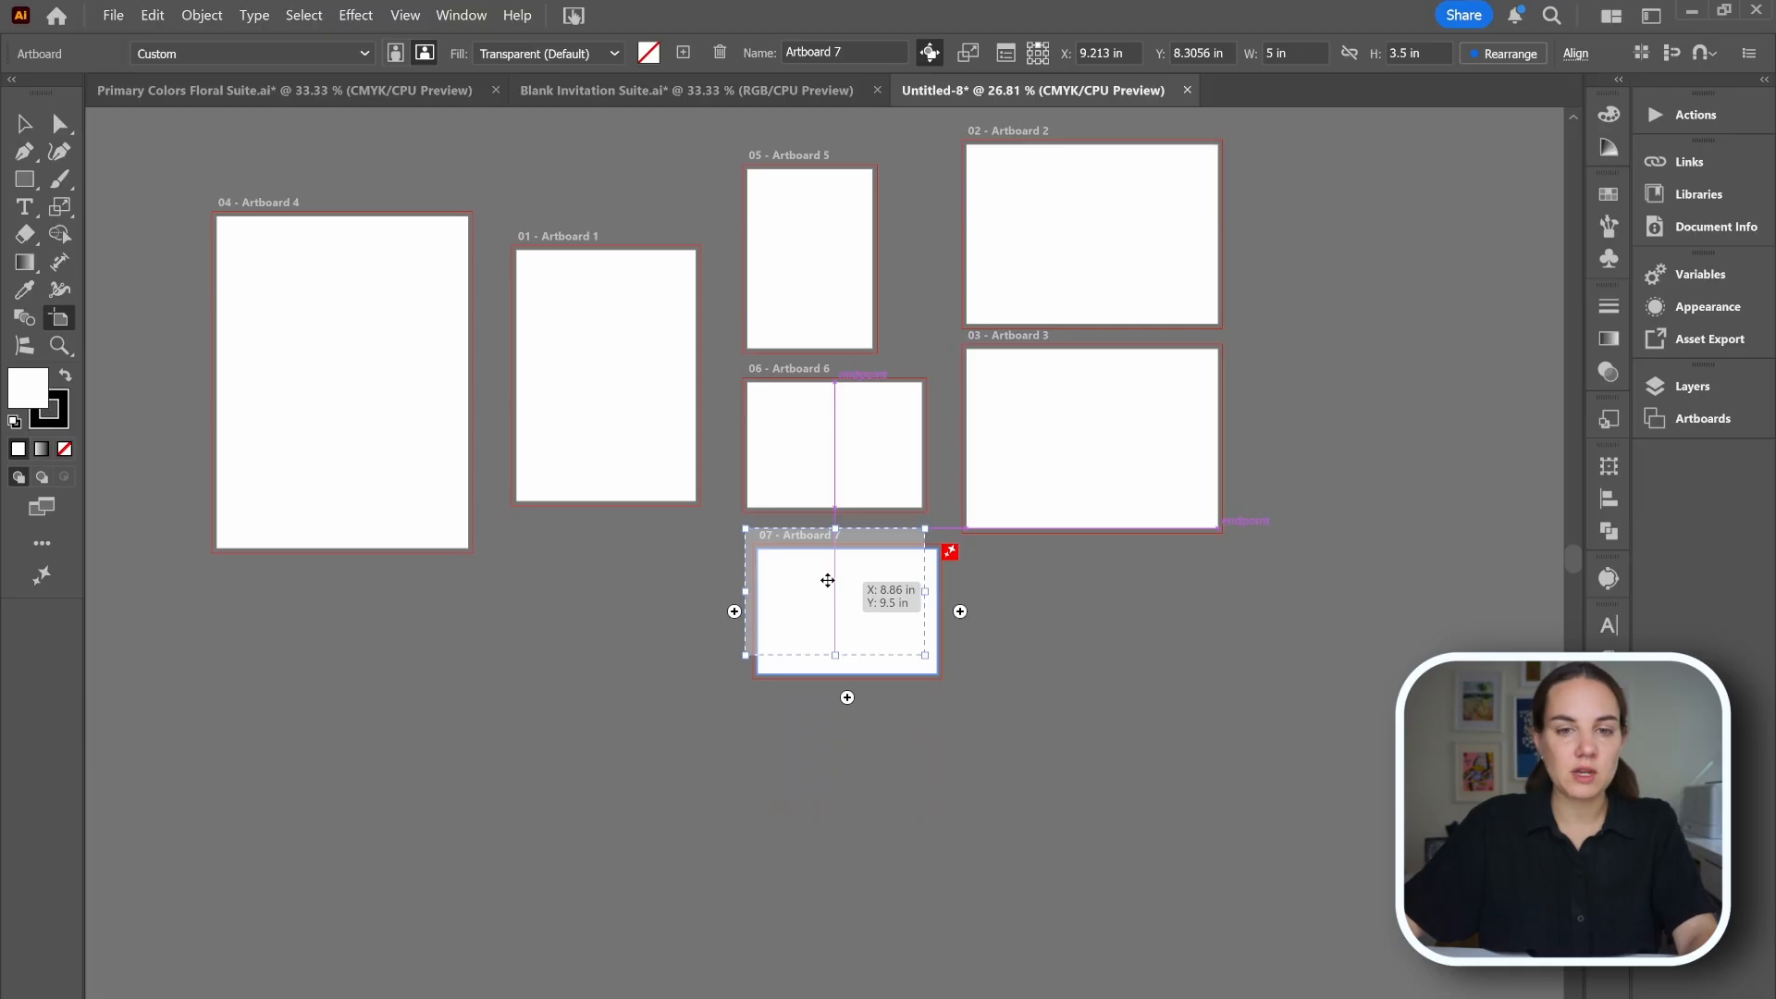
left_click_drag(836, 471, 836, 470)
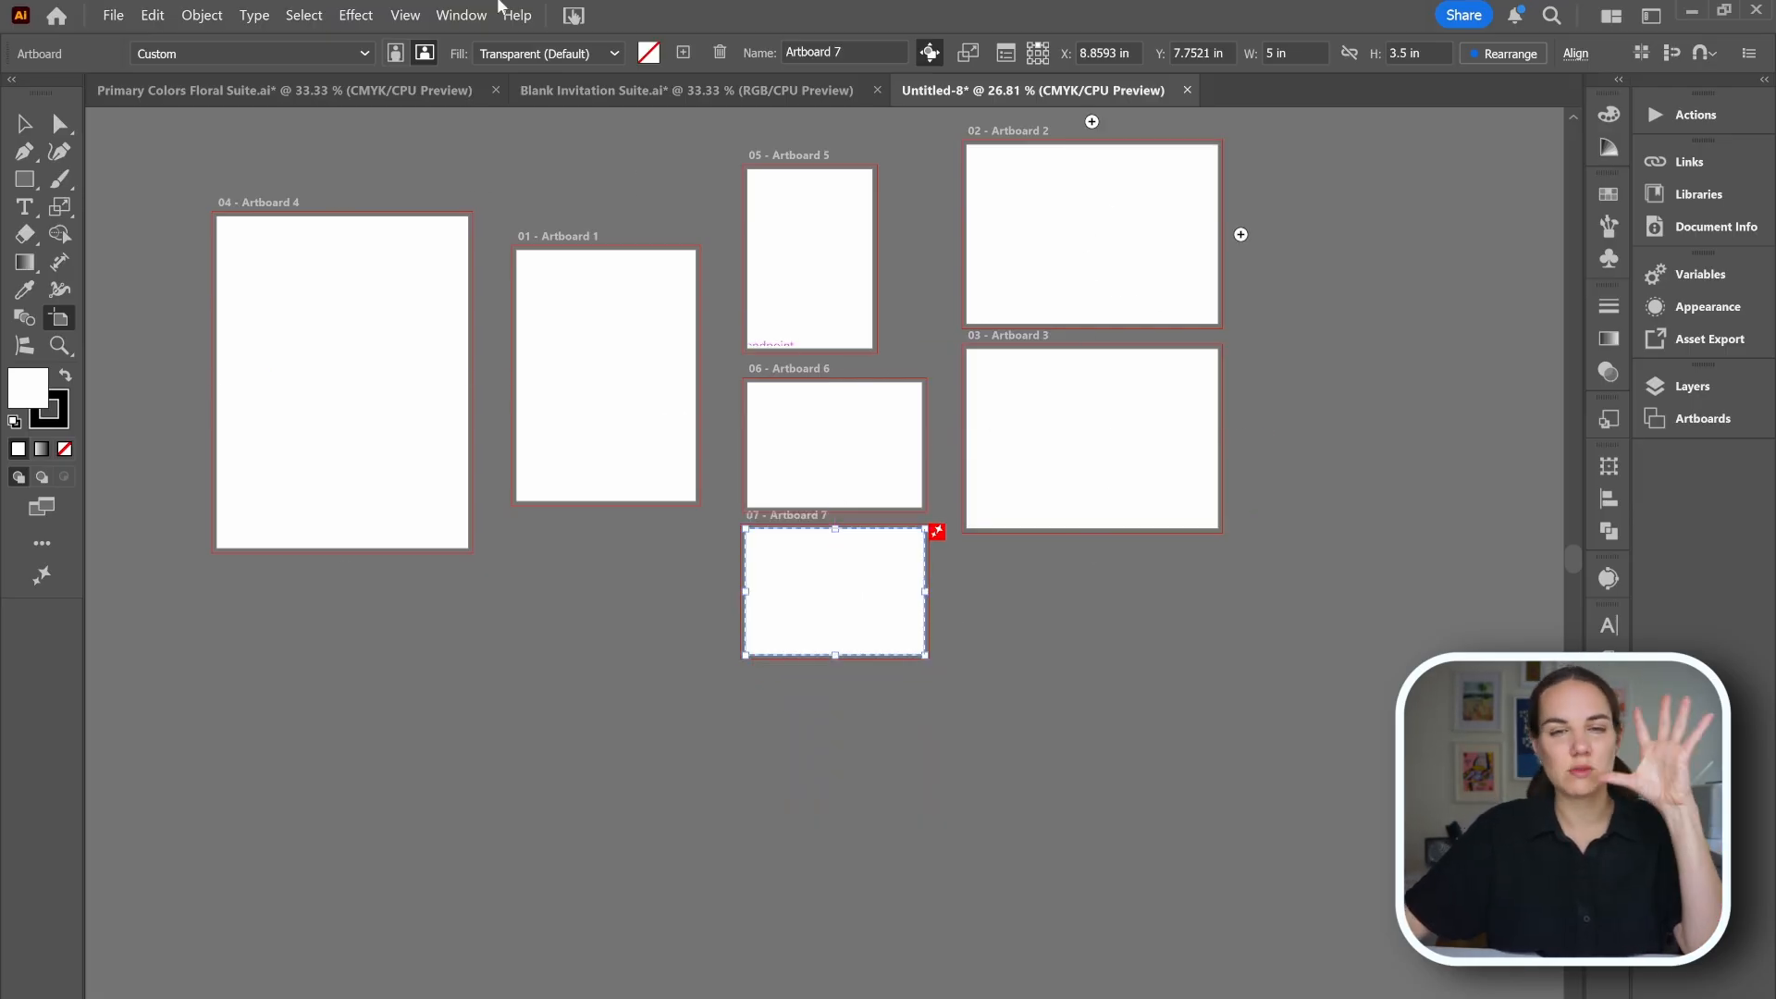
left_click(25, 122)
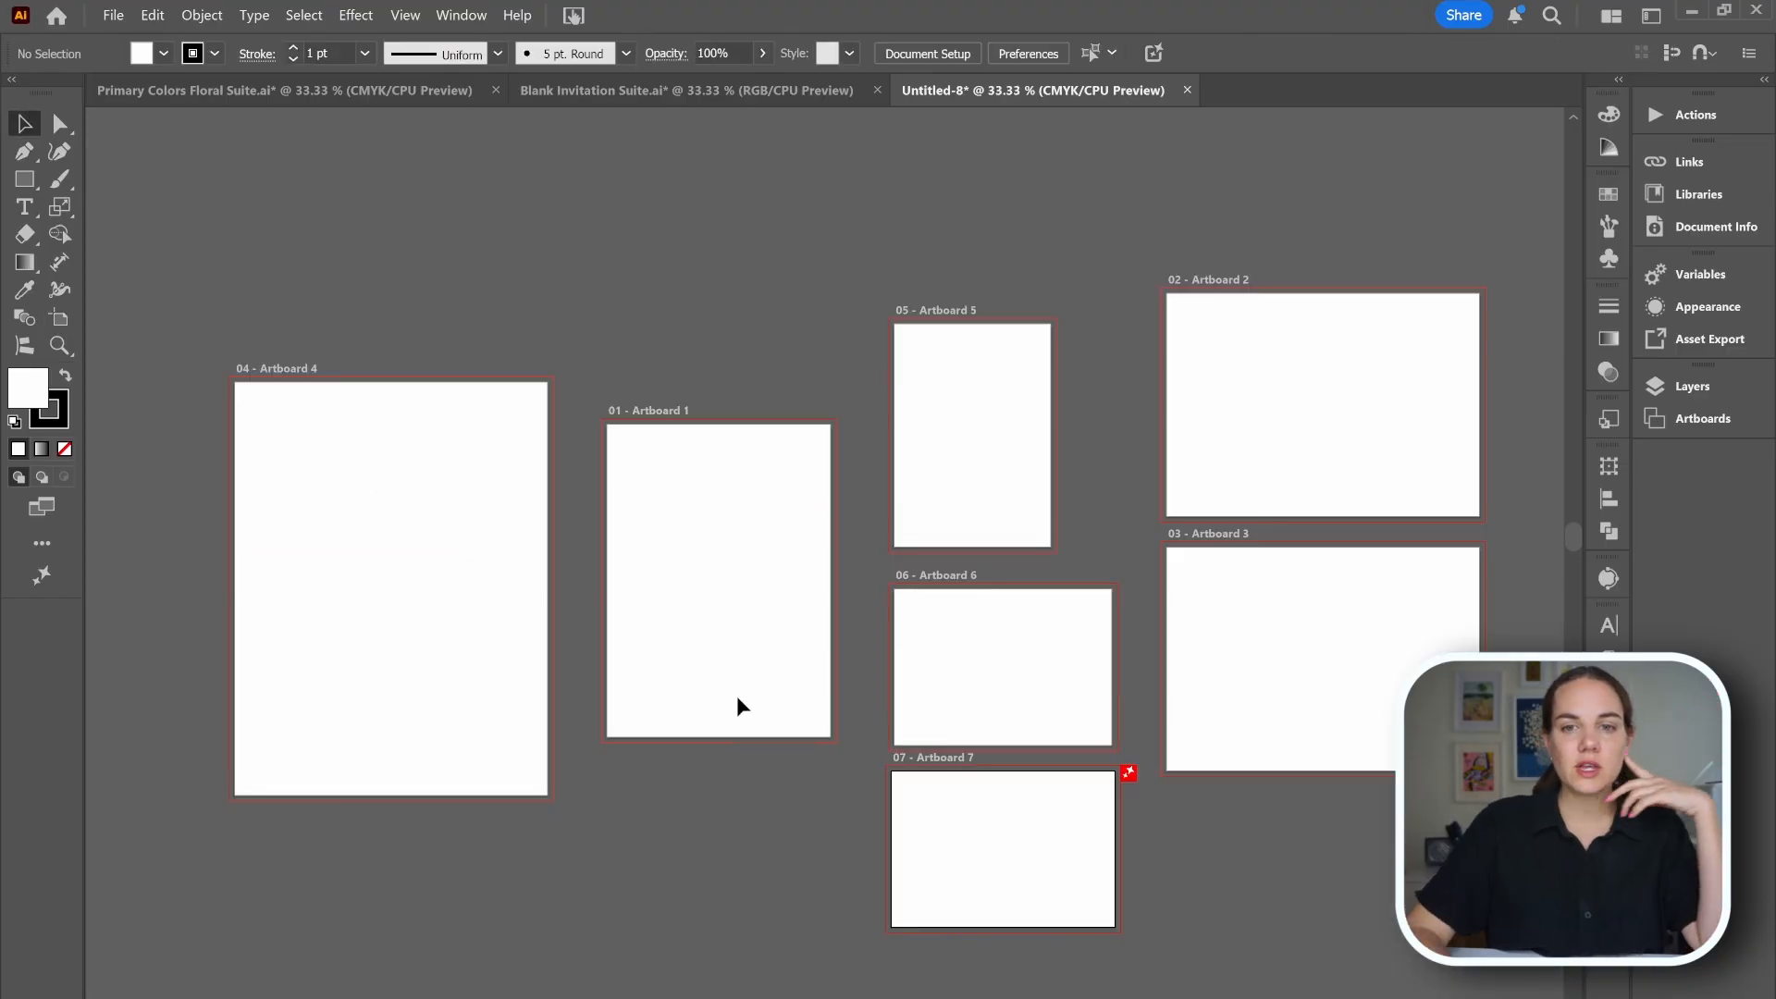
Examine how the background rectangle extends into the bleed in the floral suite example file.
scroll(737, 697, "right", 1)
scroll(822, 597, "down", 1)
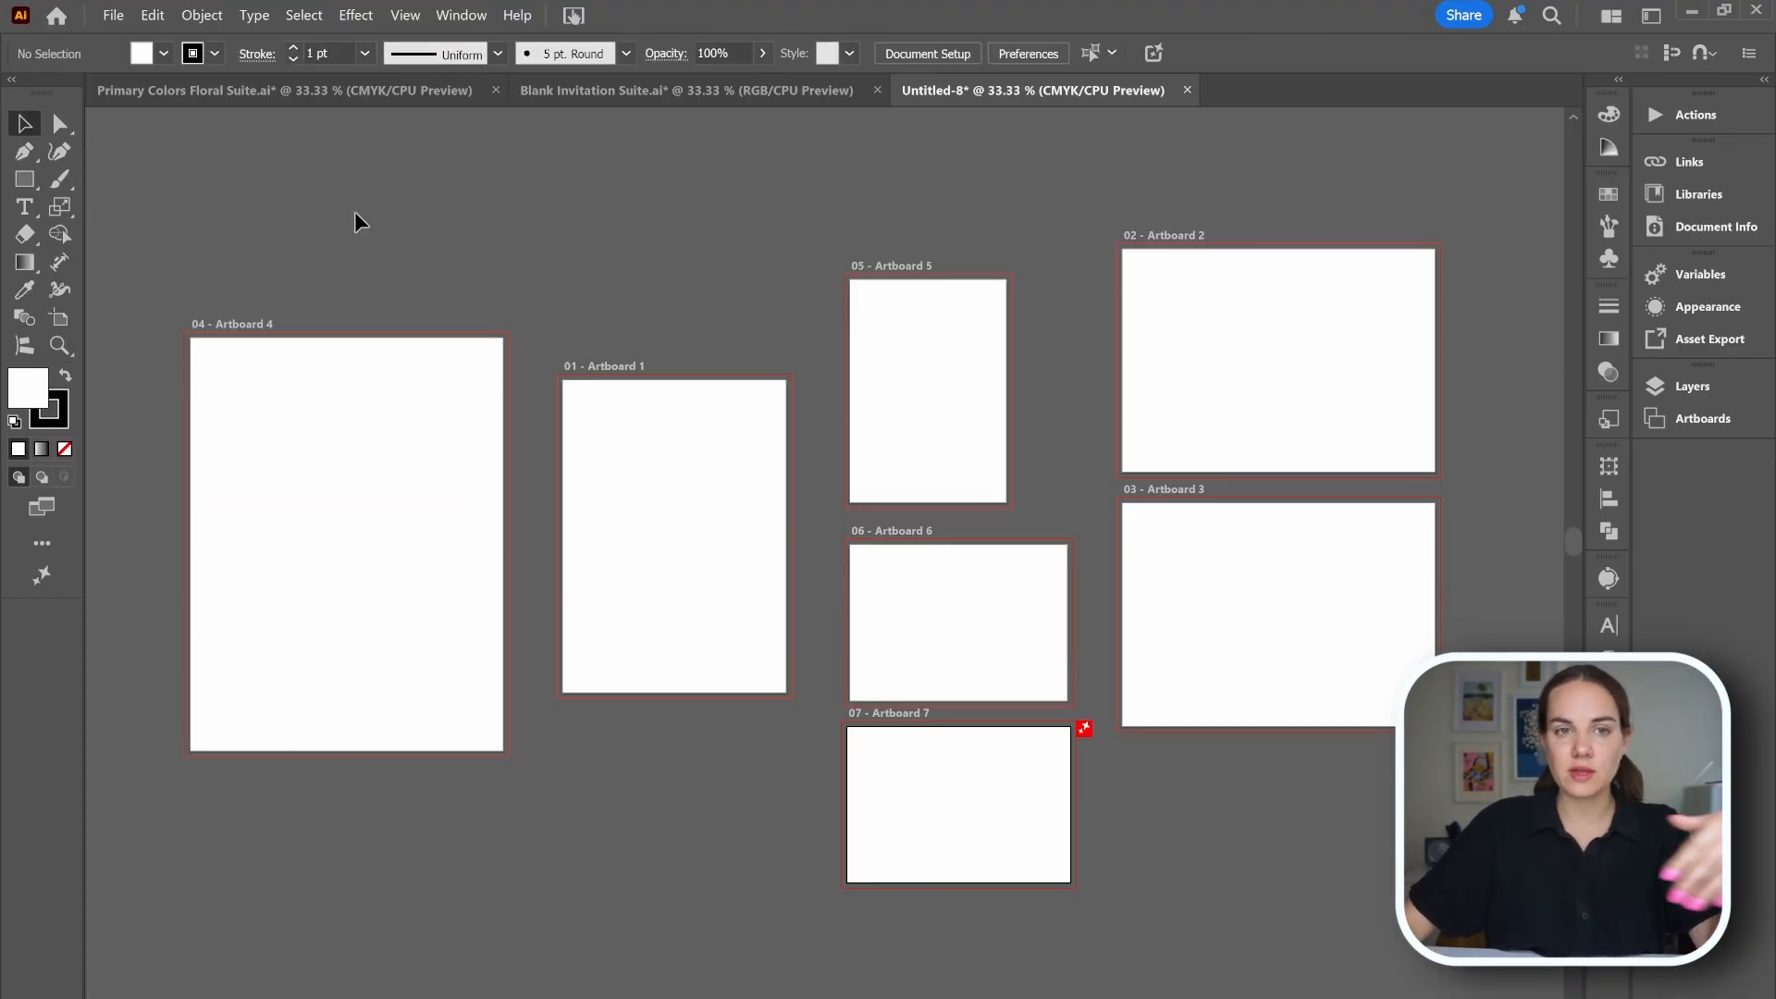
left_click(312, 89)
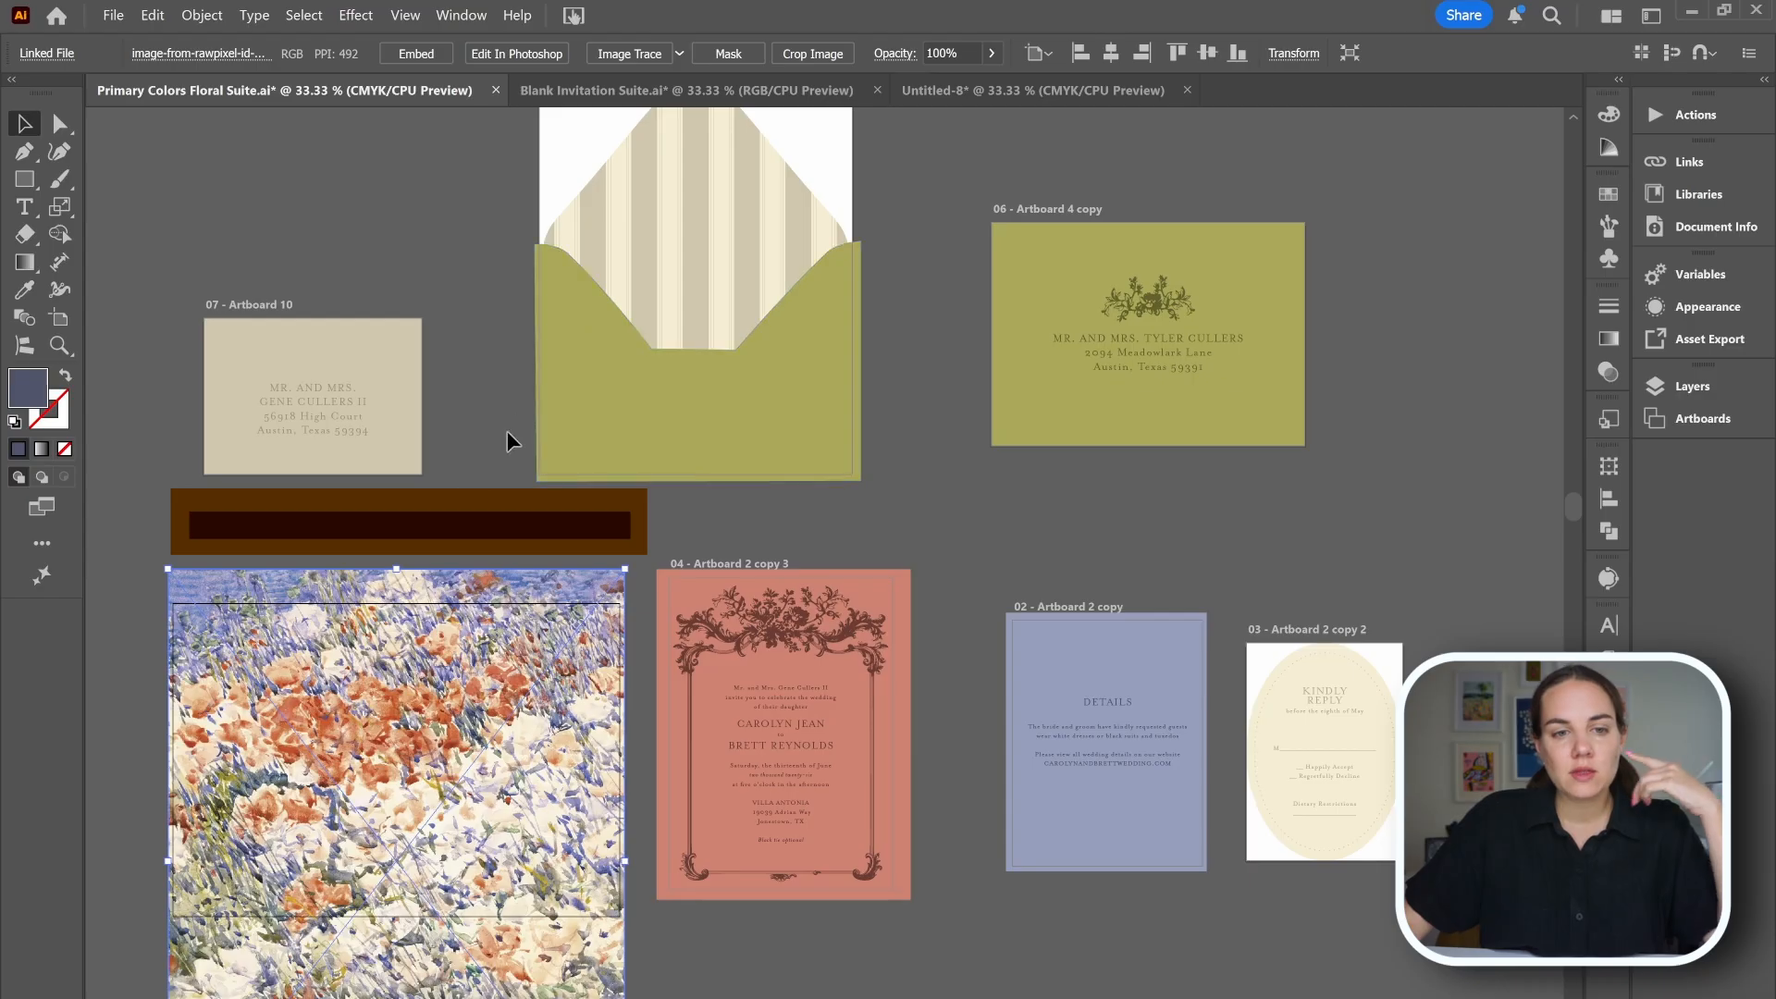
left_click(452, 521)
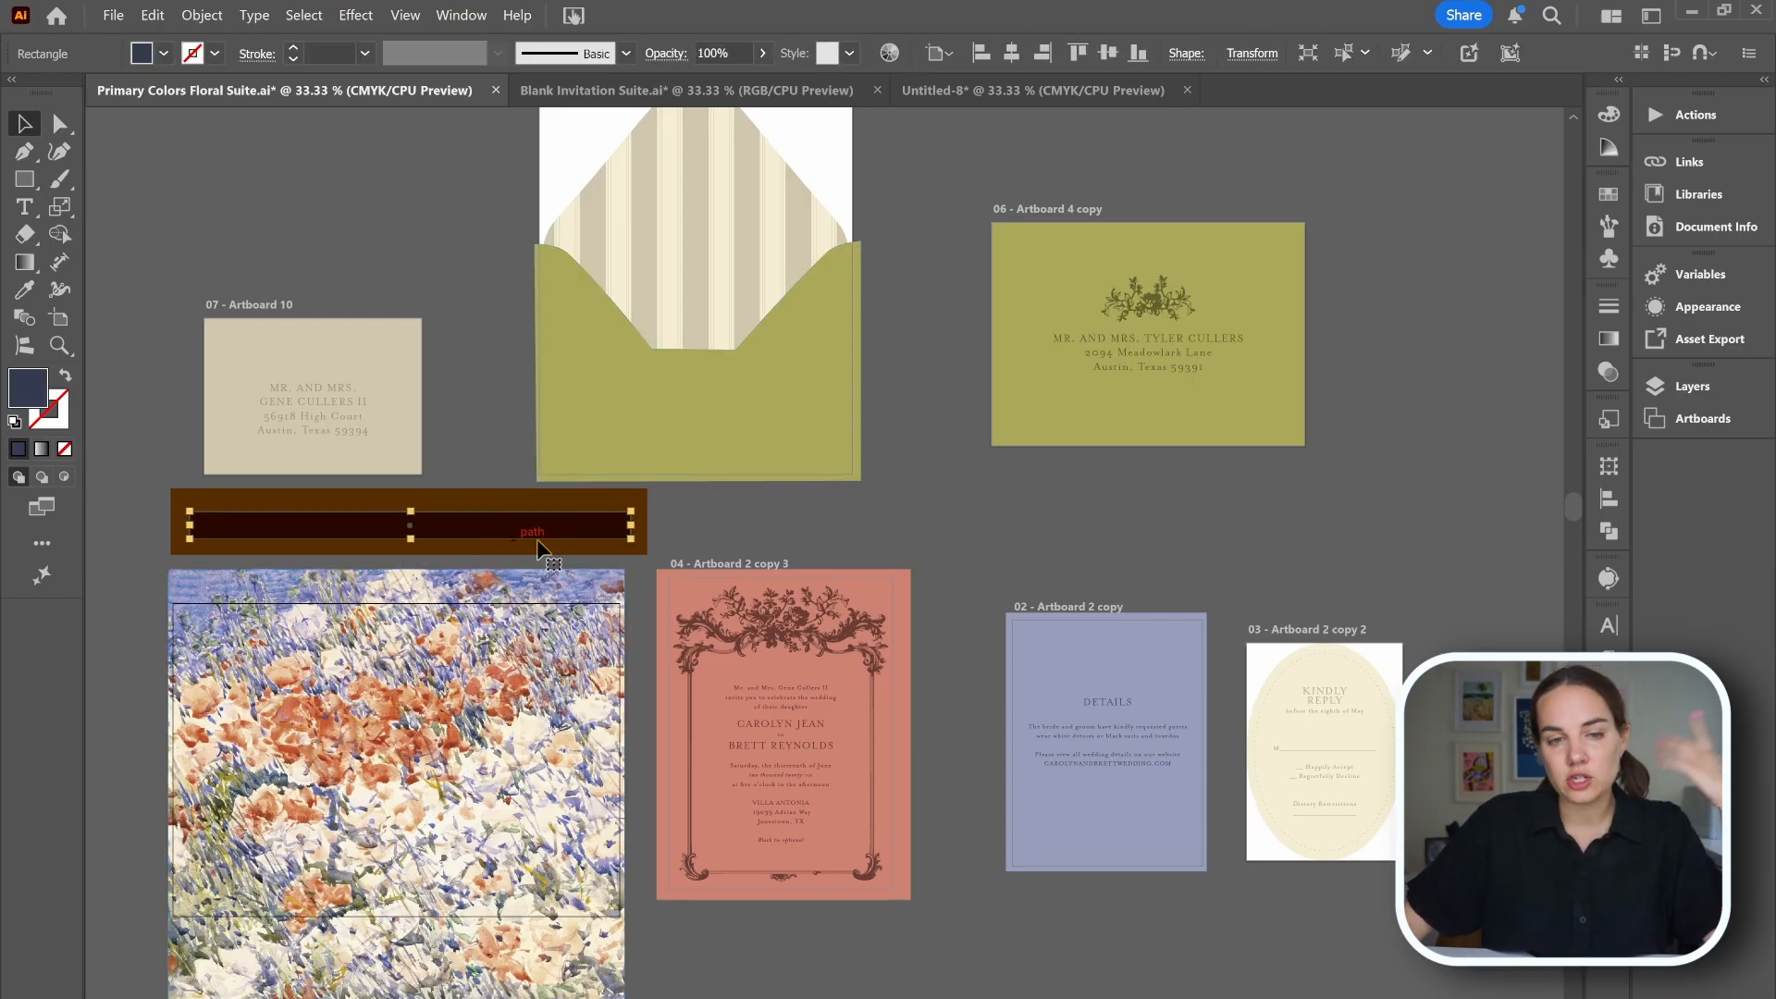
mouse_move(571, 528)
left_mouse_down()
mouse_move(405, 524)
mouse_move(547, 524)
left_mouse_up()
left_click(796, 514)
left_click(1012, 93)
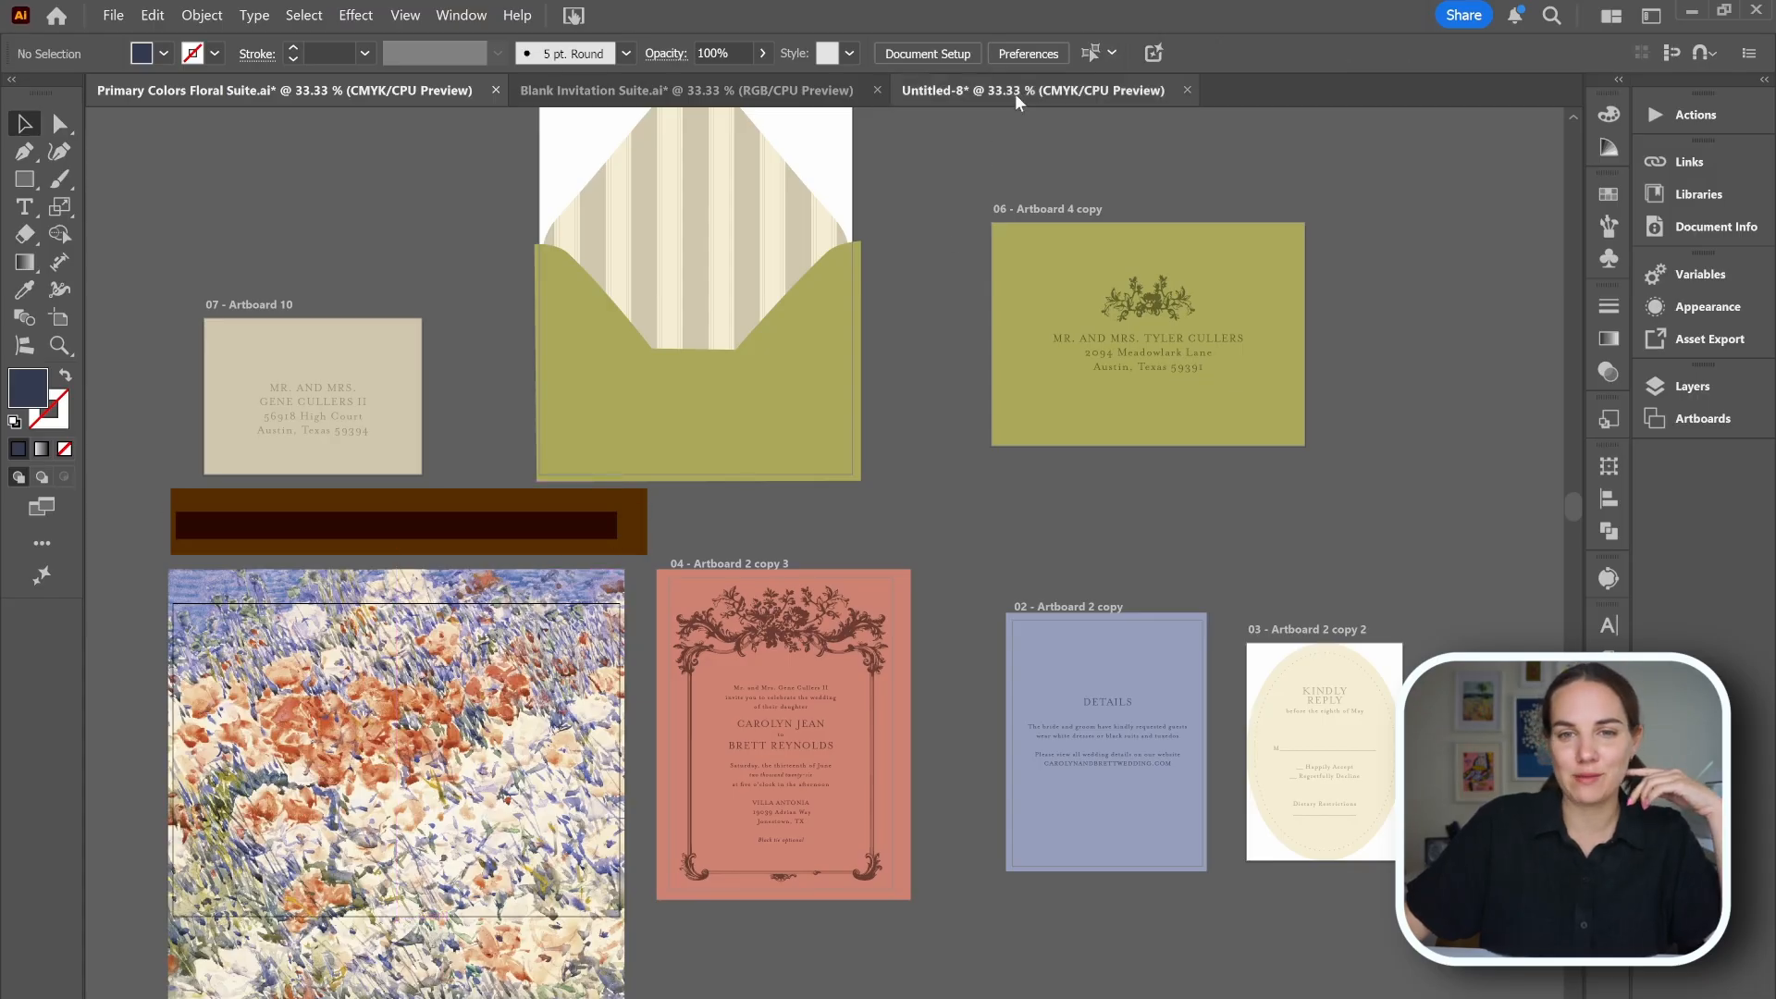
Draw a small blue-filled rectangle near artboard 1's left edge.
left_click(590, 469)
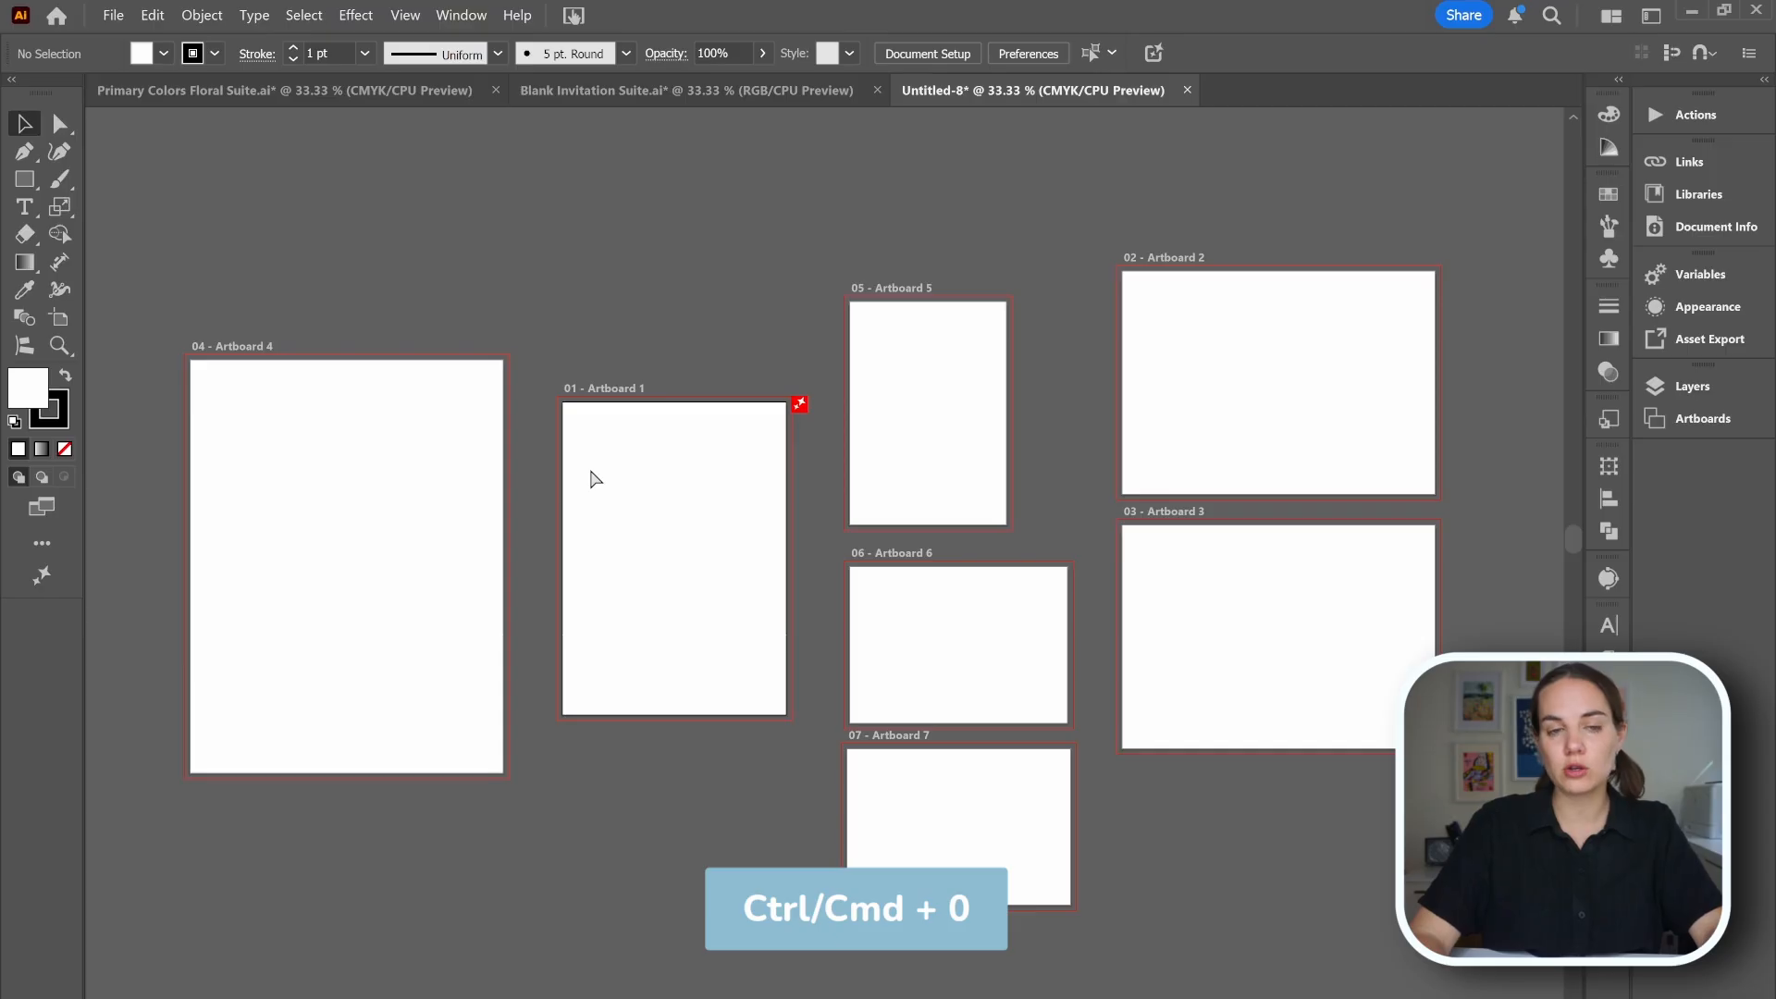
key("ctrl+0")
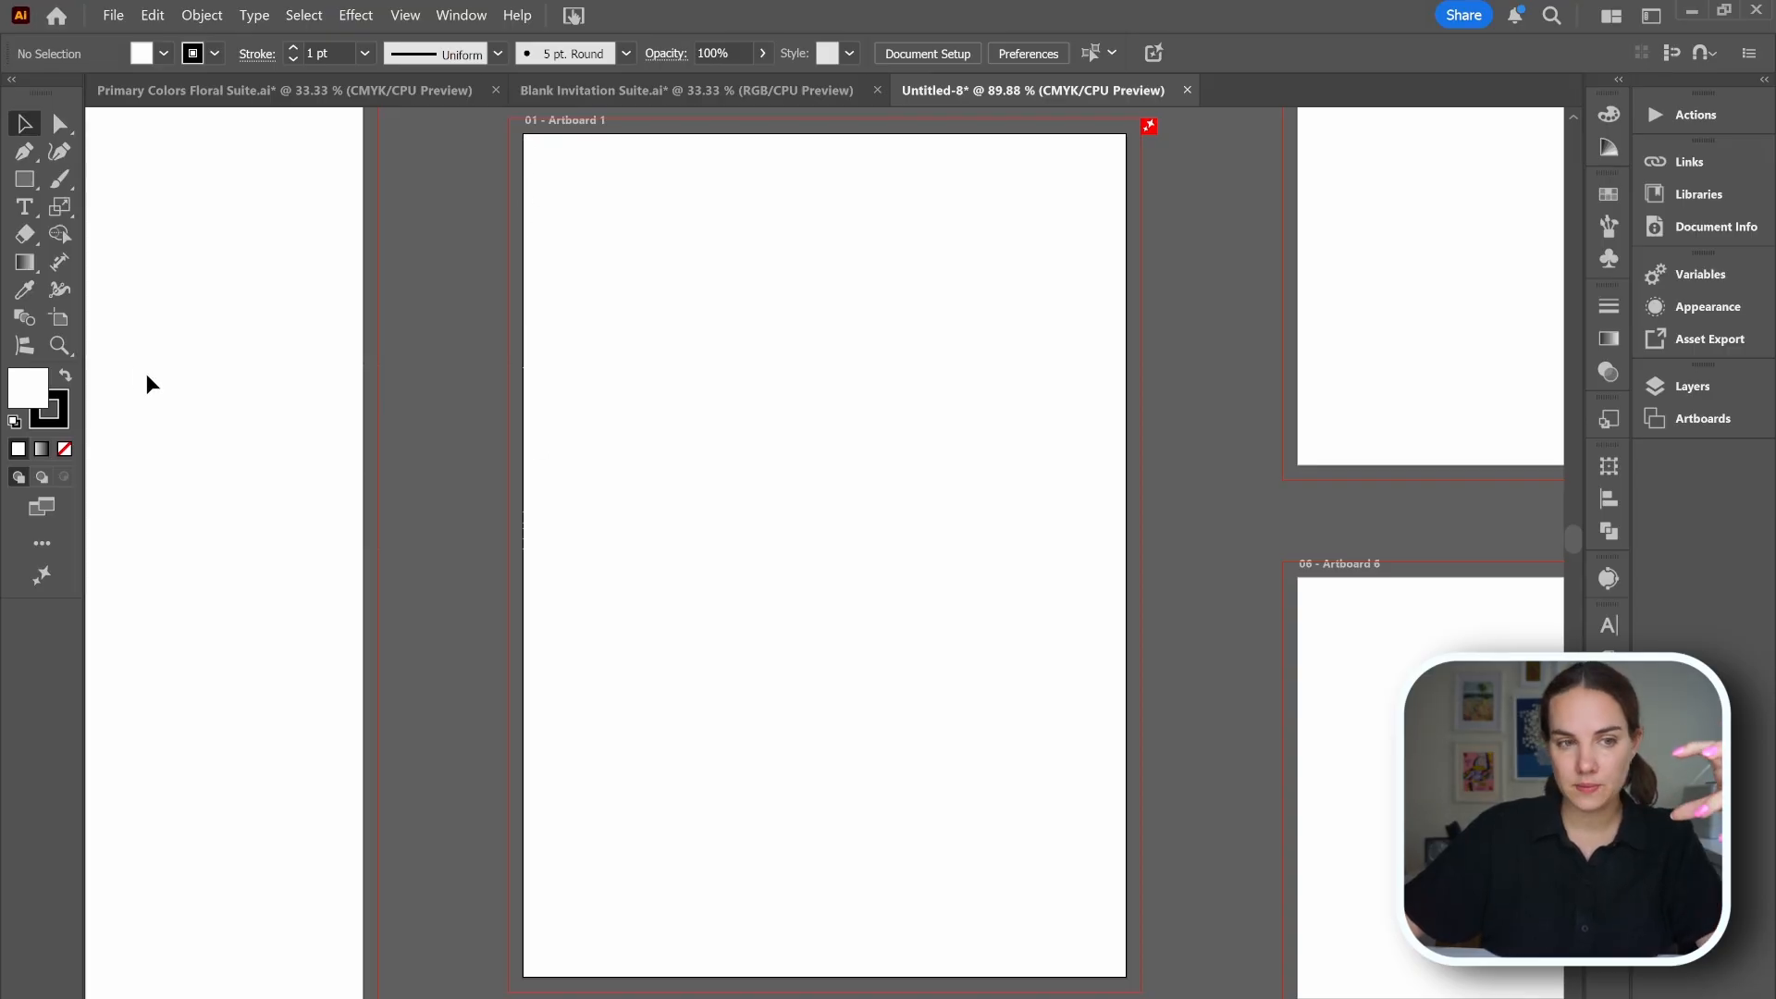
left_click(60, 317)
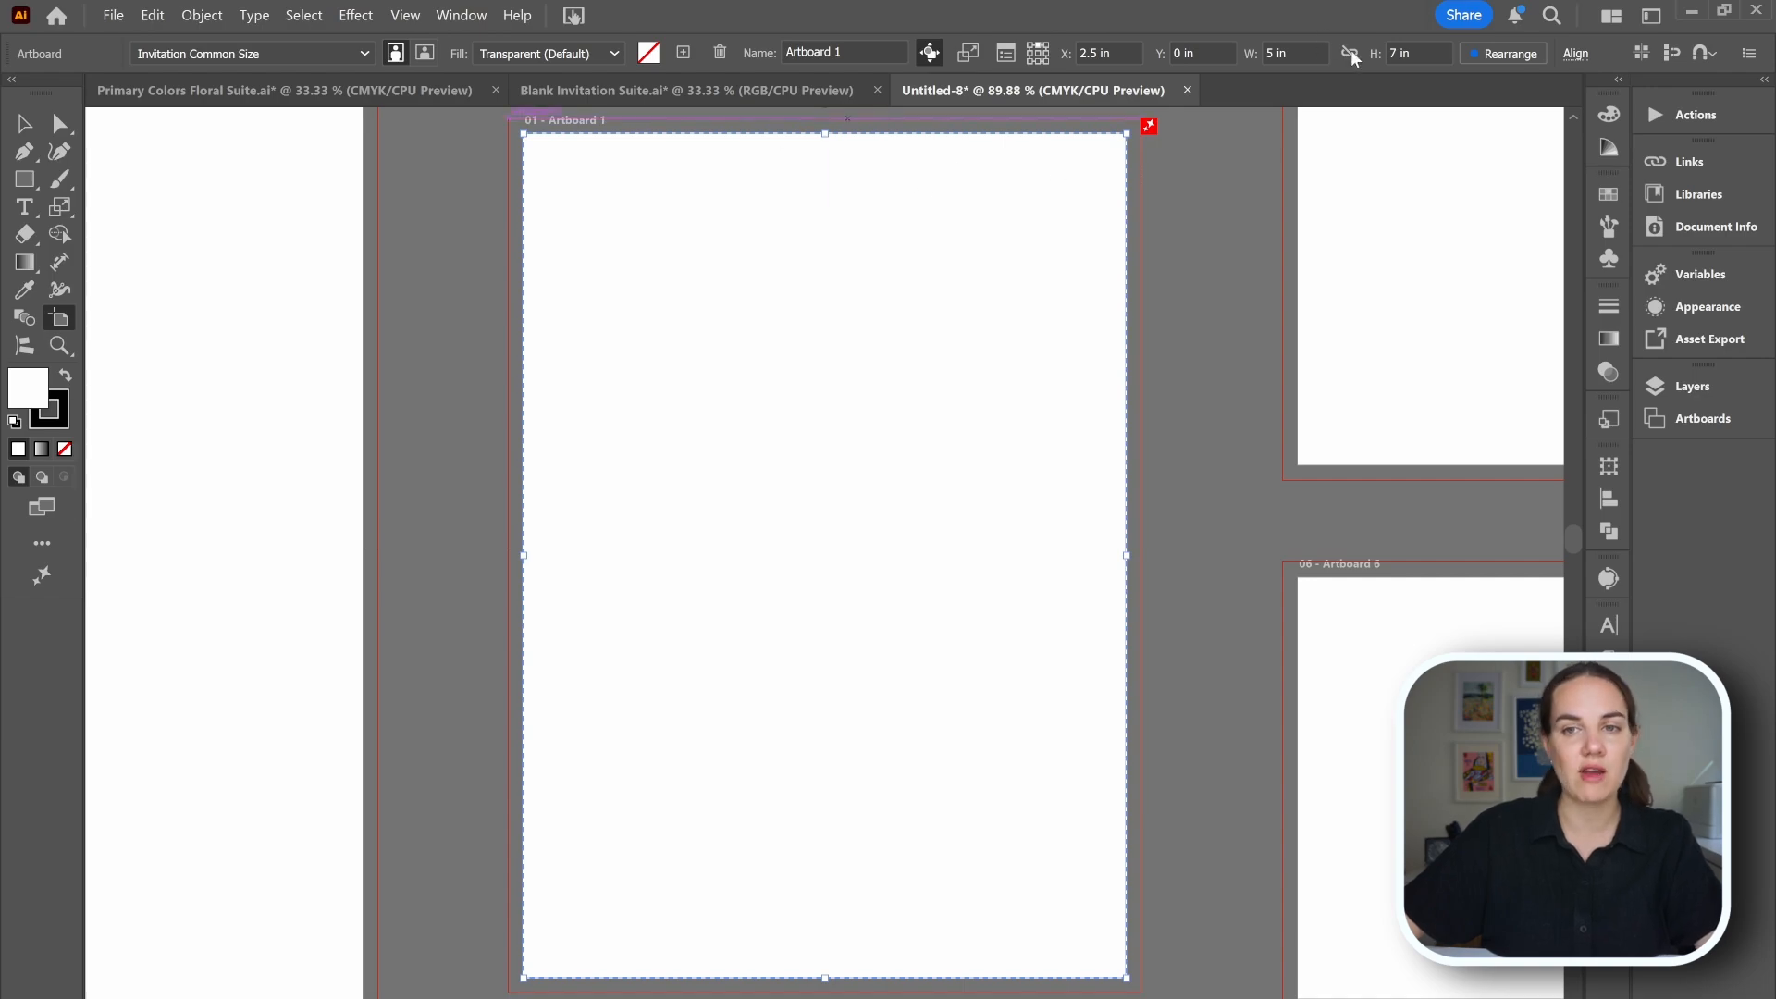
left_click(28, 123)
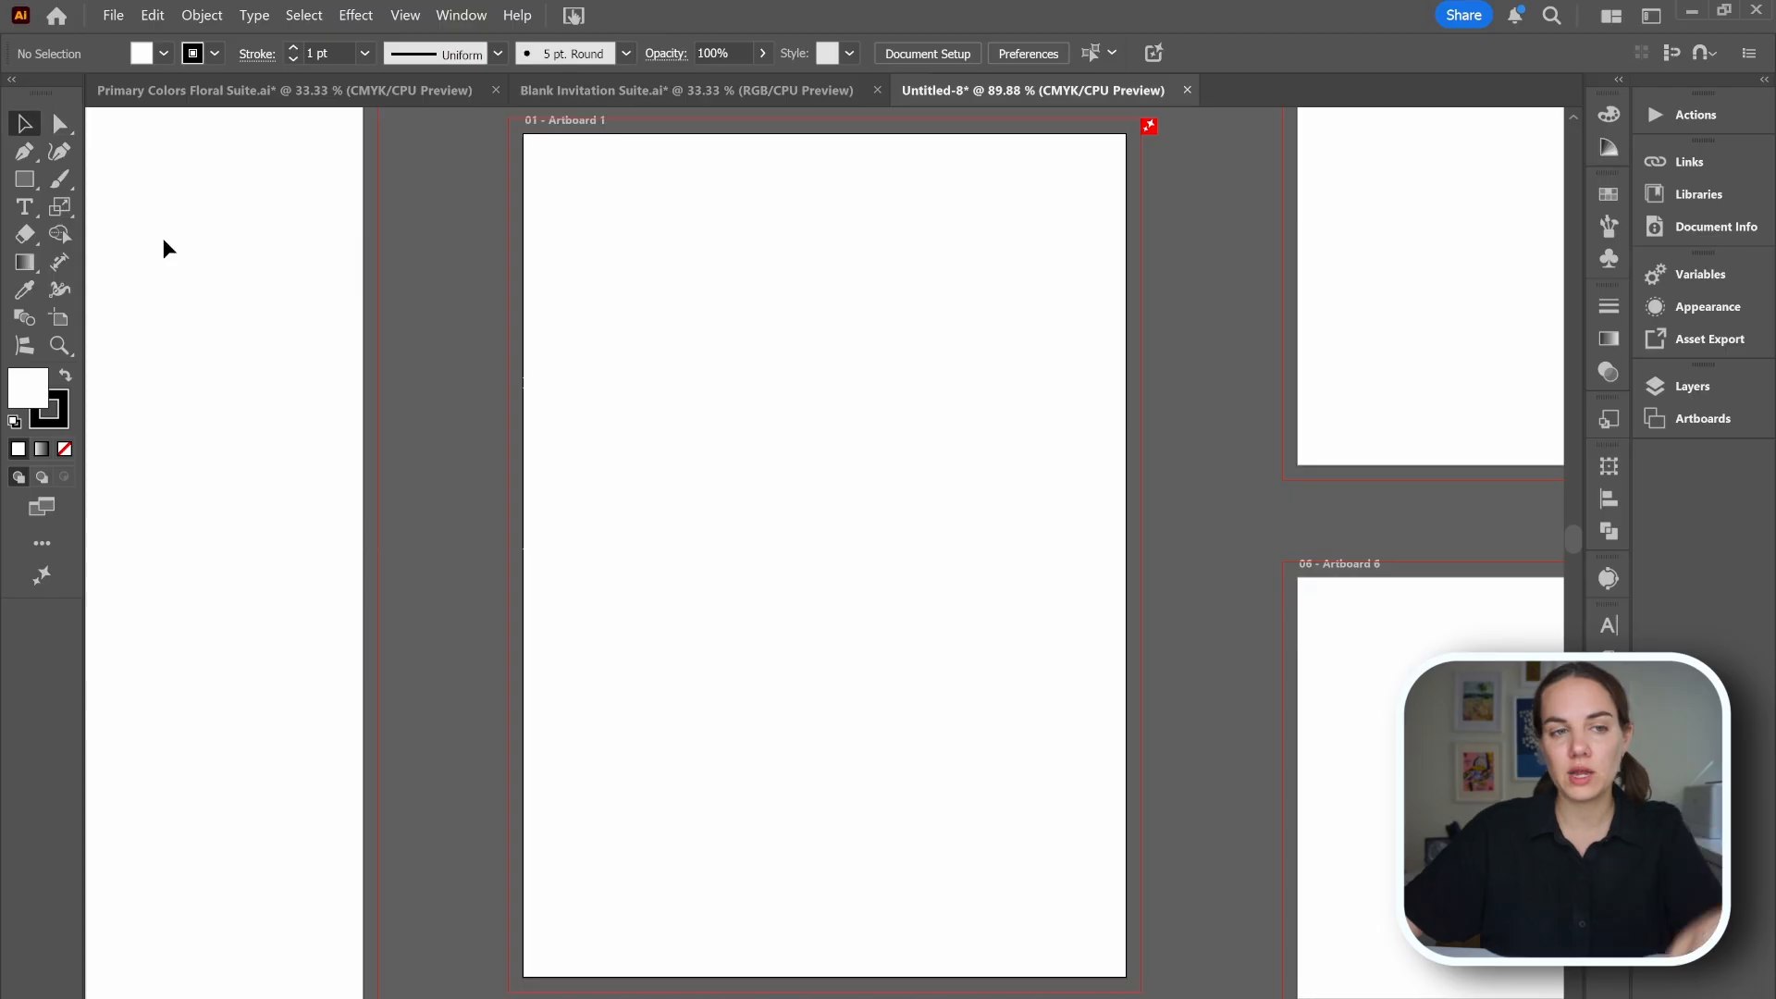
key("m")
left_click_drag(520, 258, 625, 350)
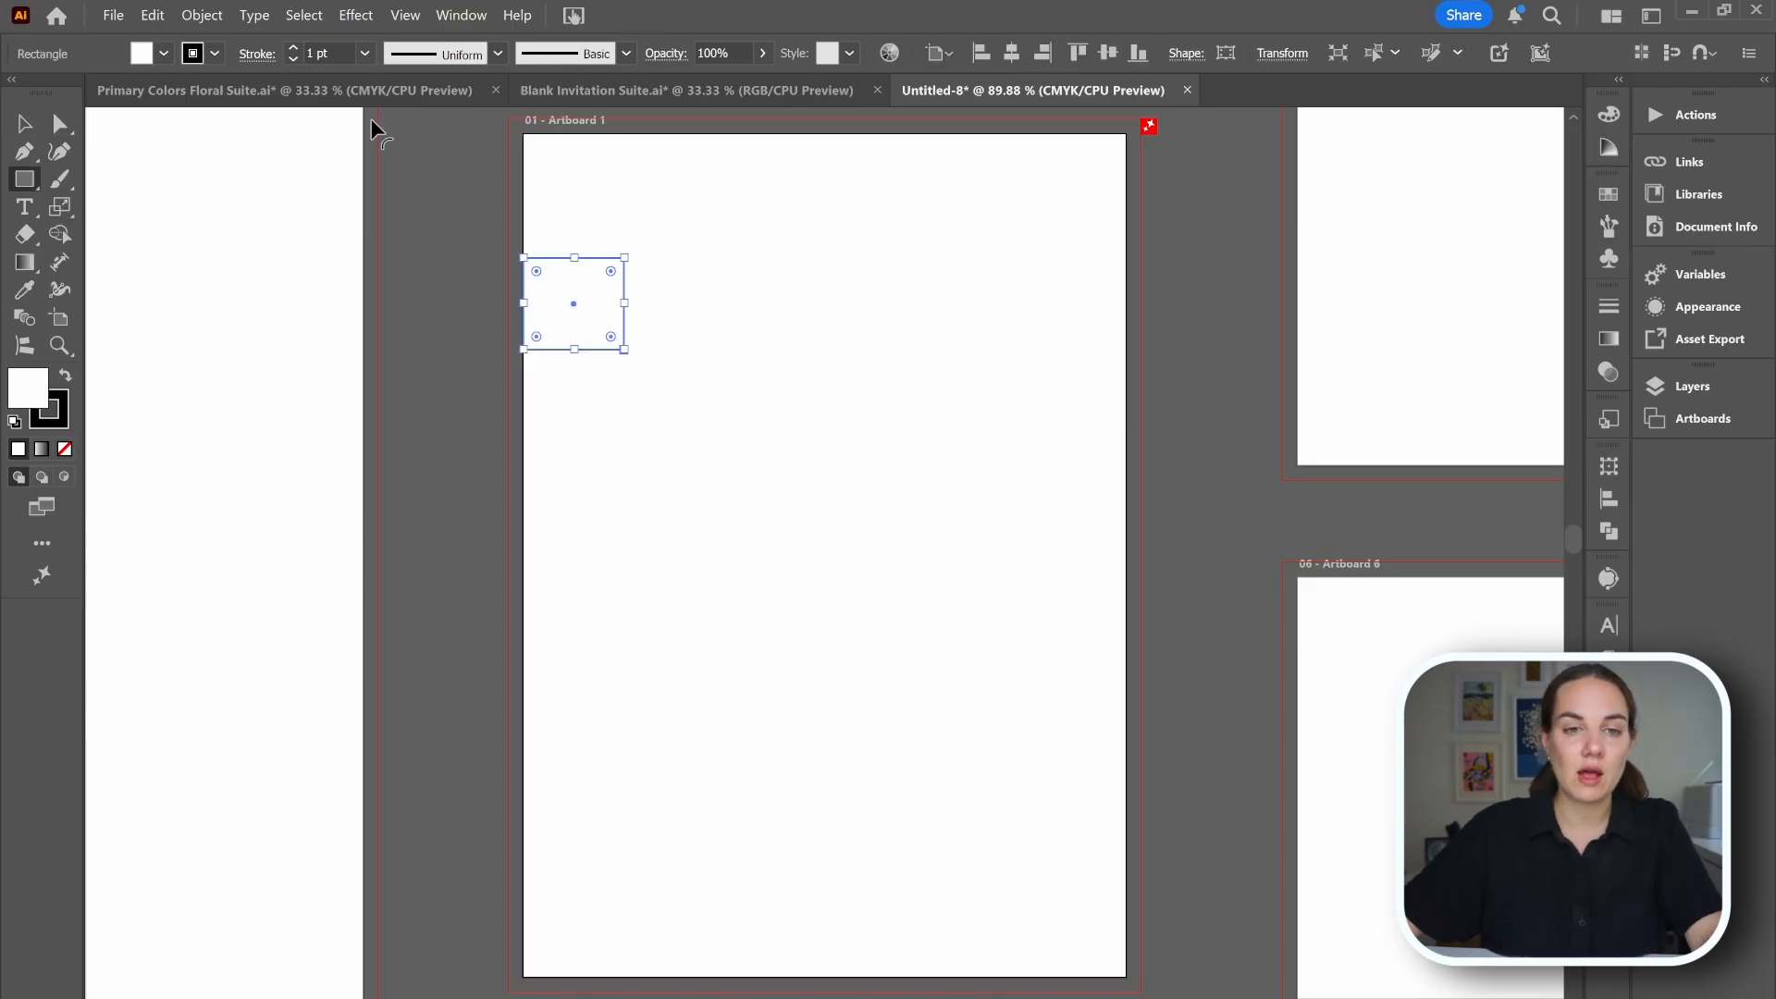
left_click(163, 54)
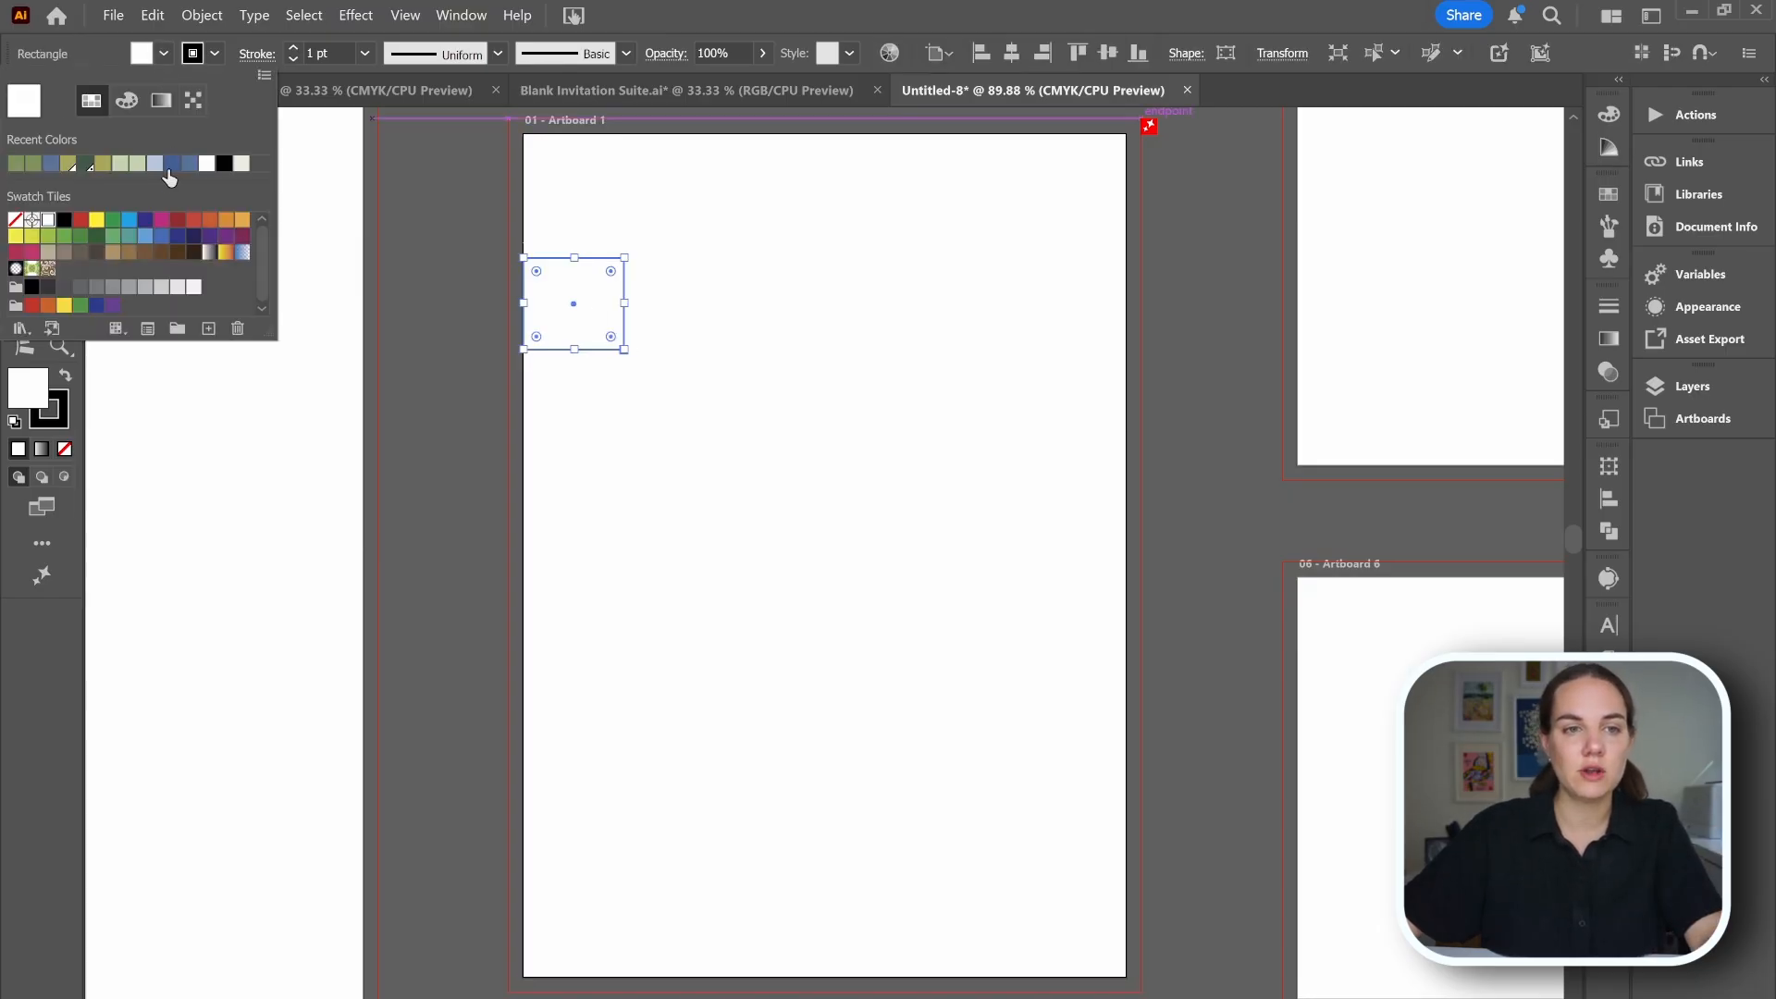
left_click(172, 164)
left_click(782, 346)
key("v")
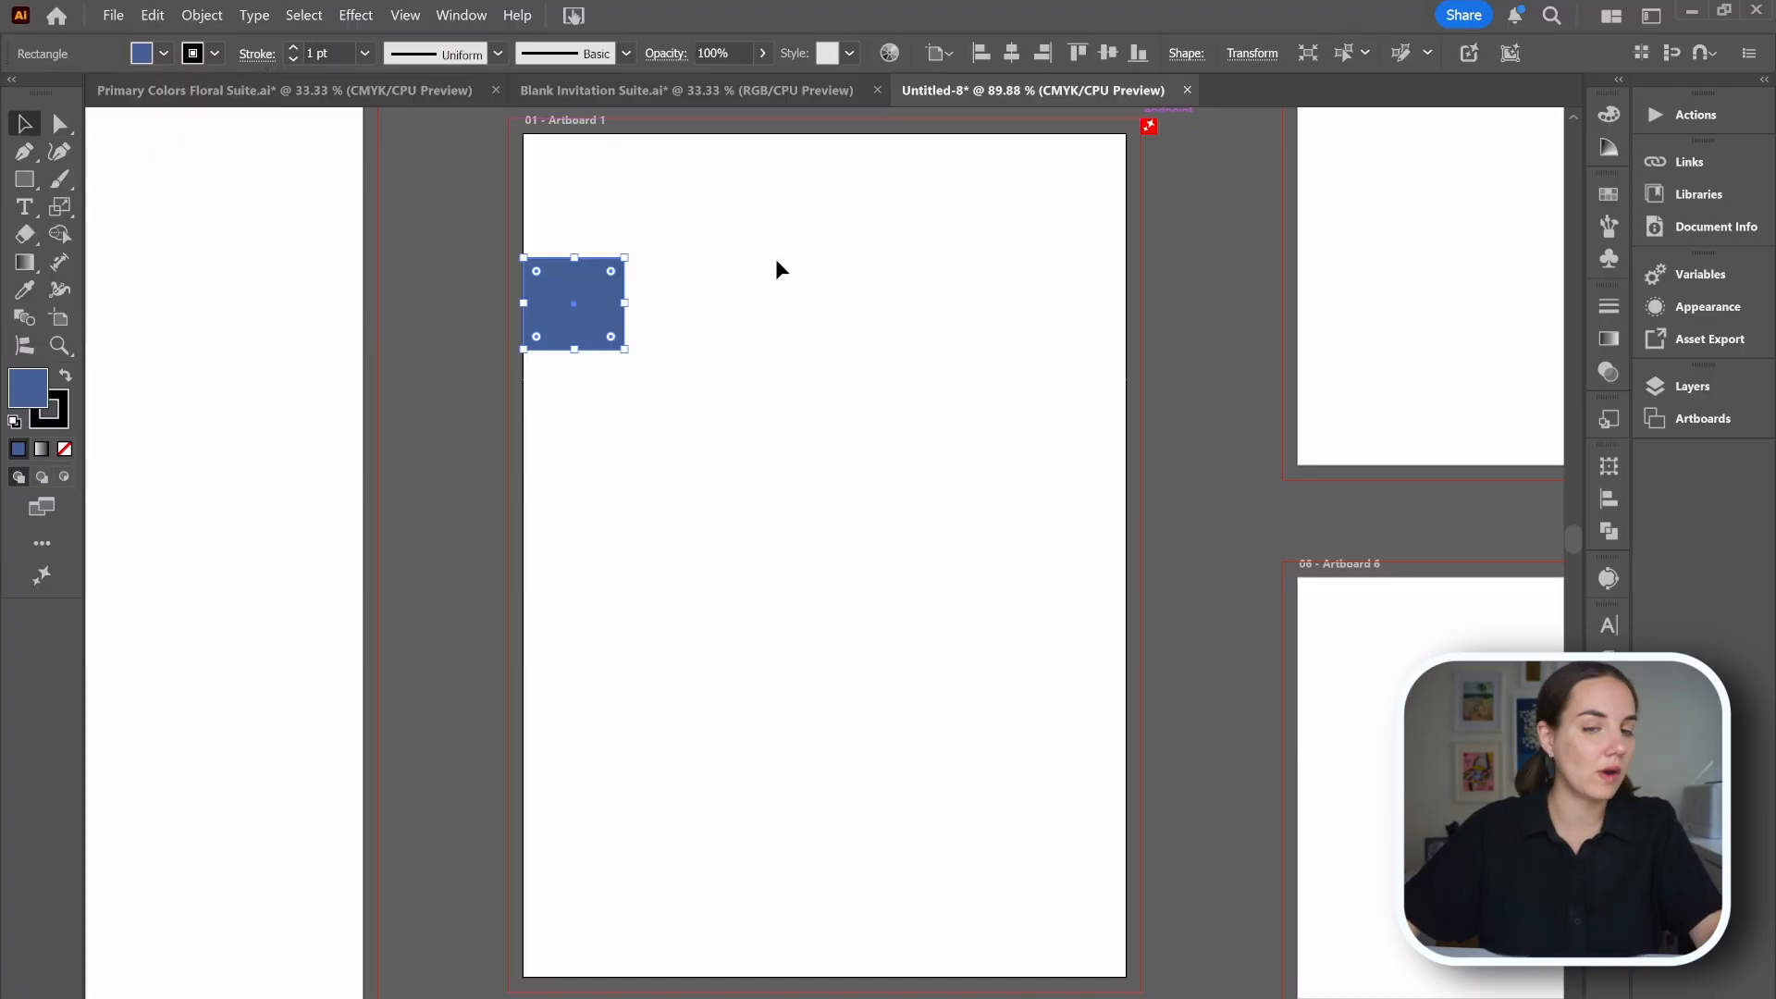
left_click(775, 259)
left_click(578, 305)
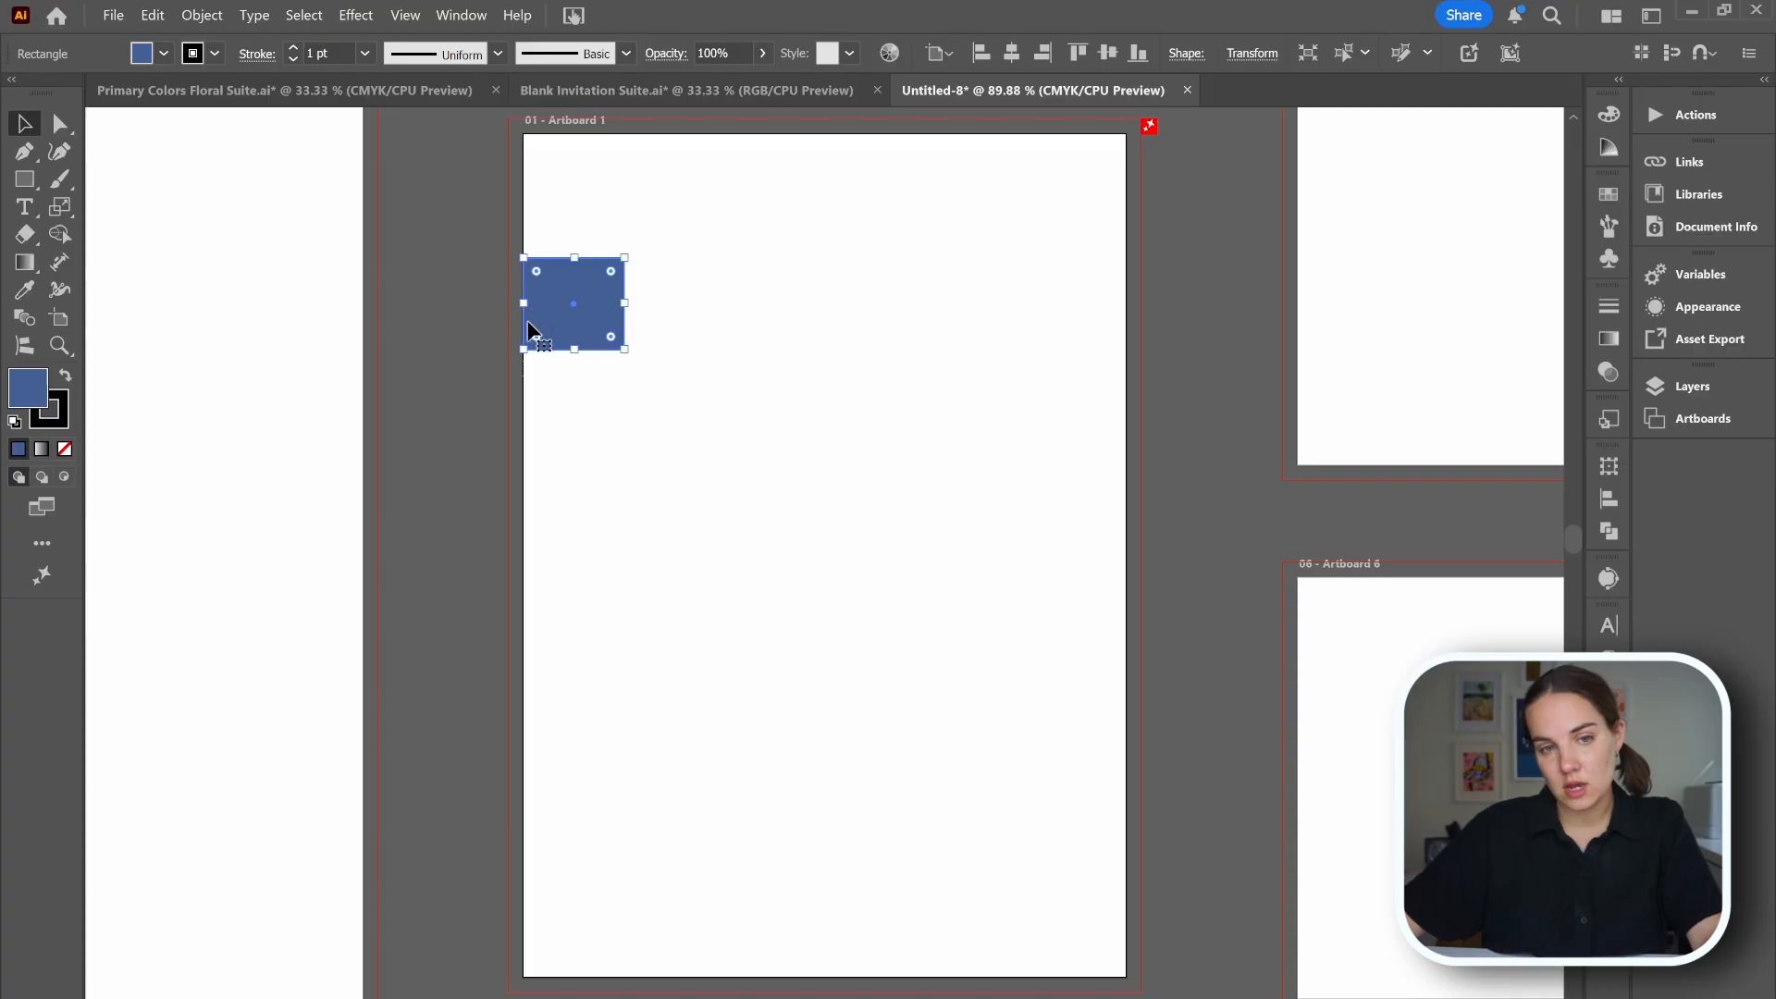
Stretch the rectangle's left edge out to the bleed line, then delete the rectangle.
left_click_drag(524, 305, 509, 306)
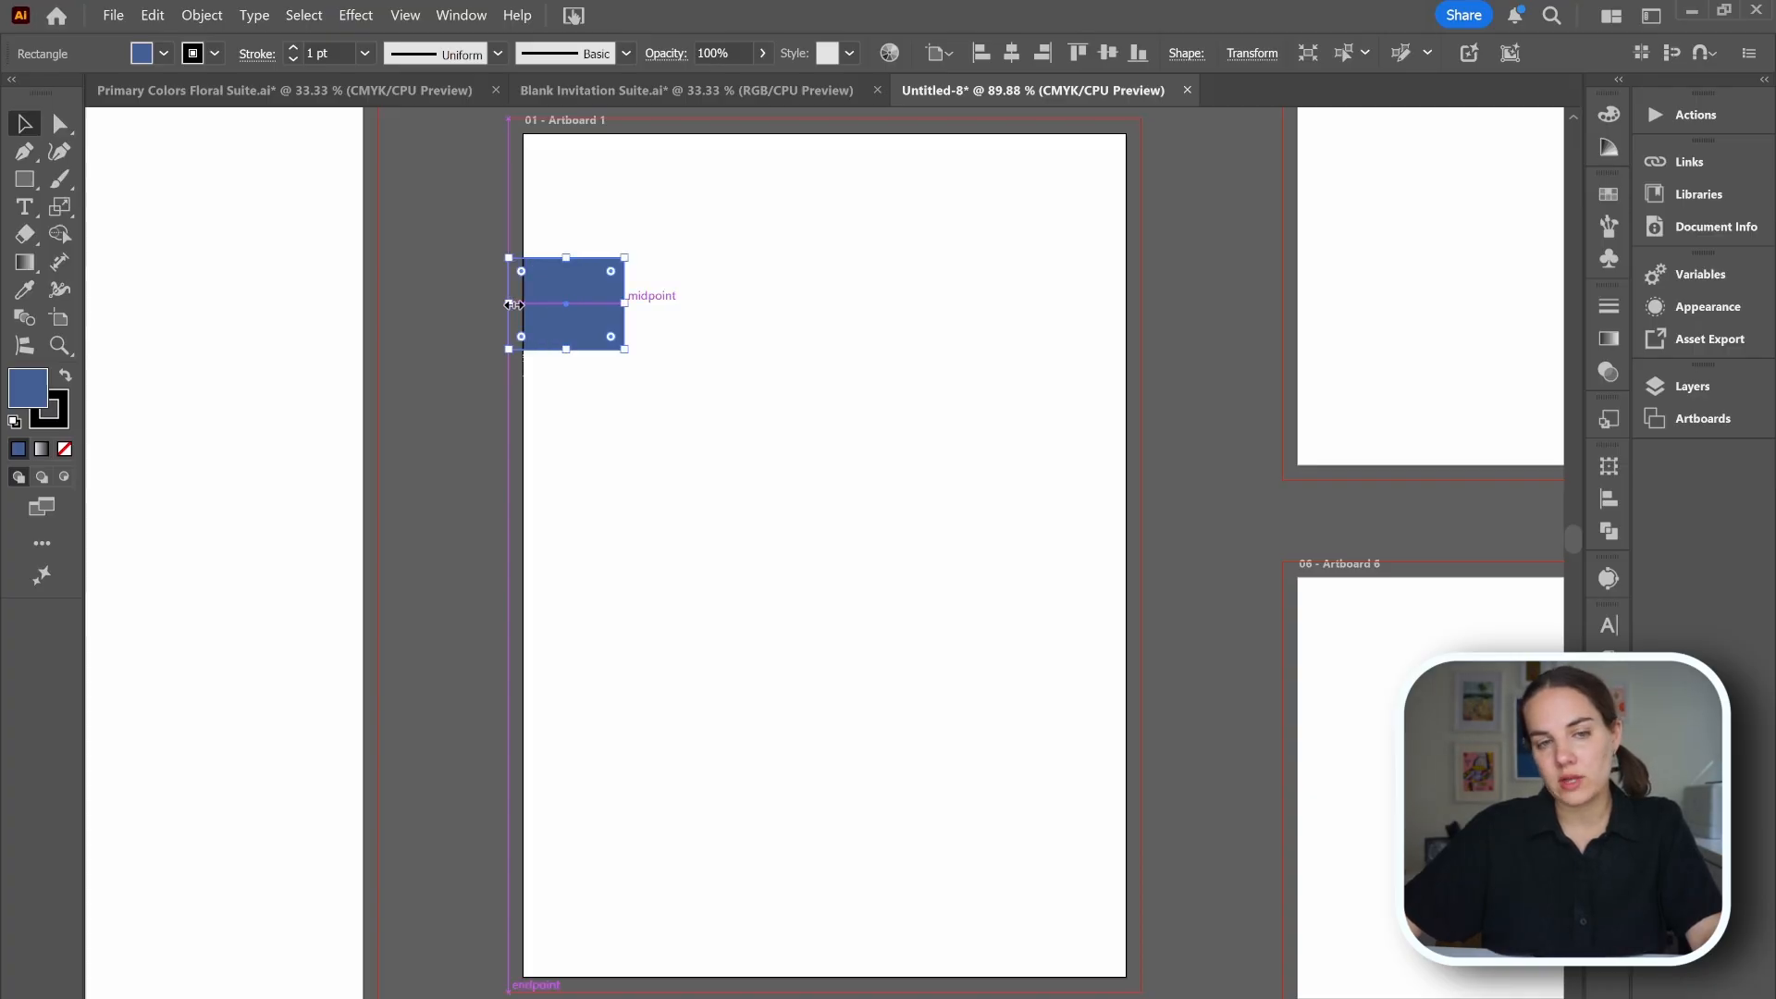
left_click(832, 312)
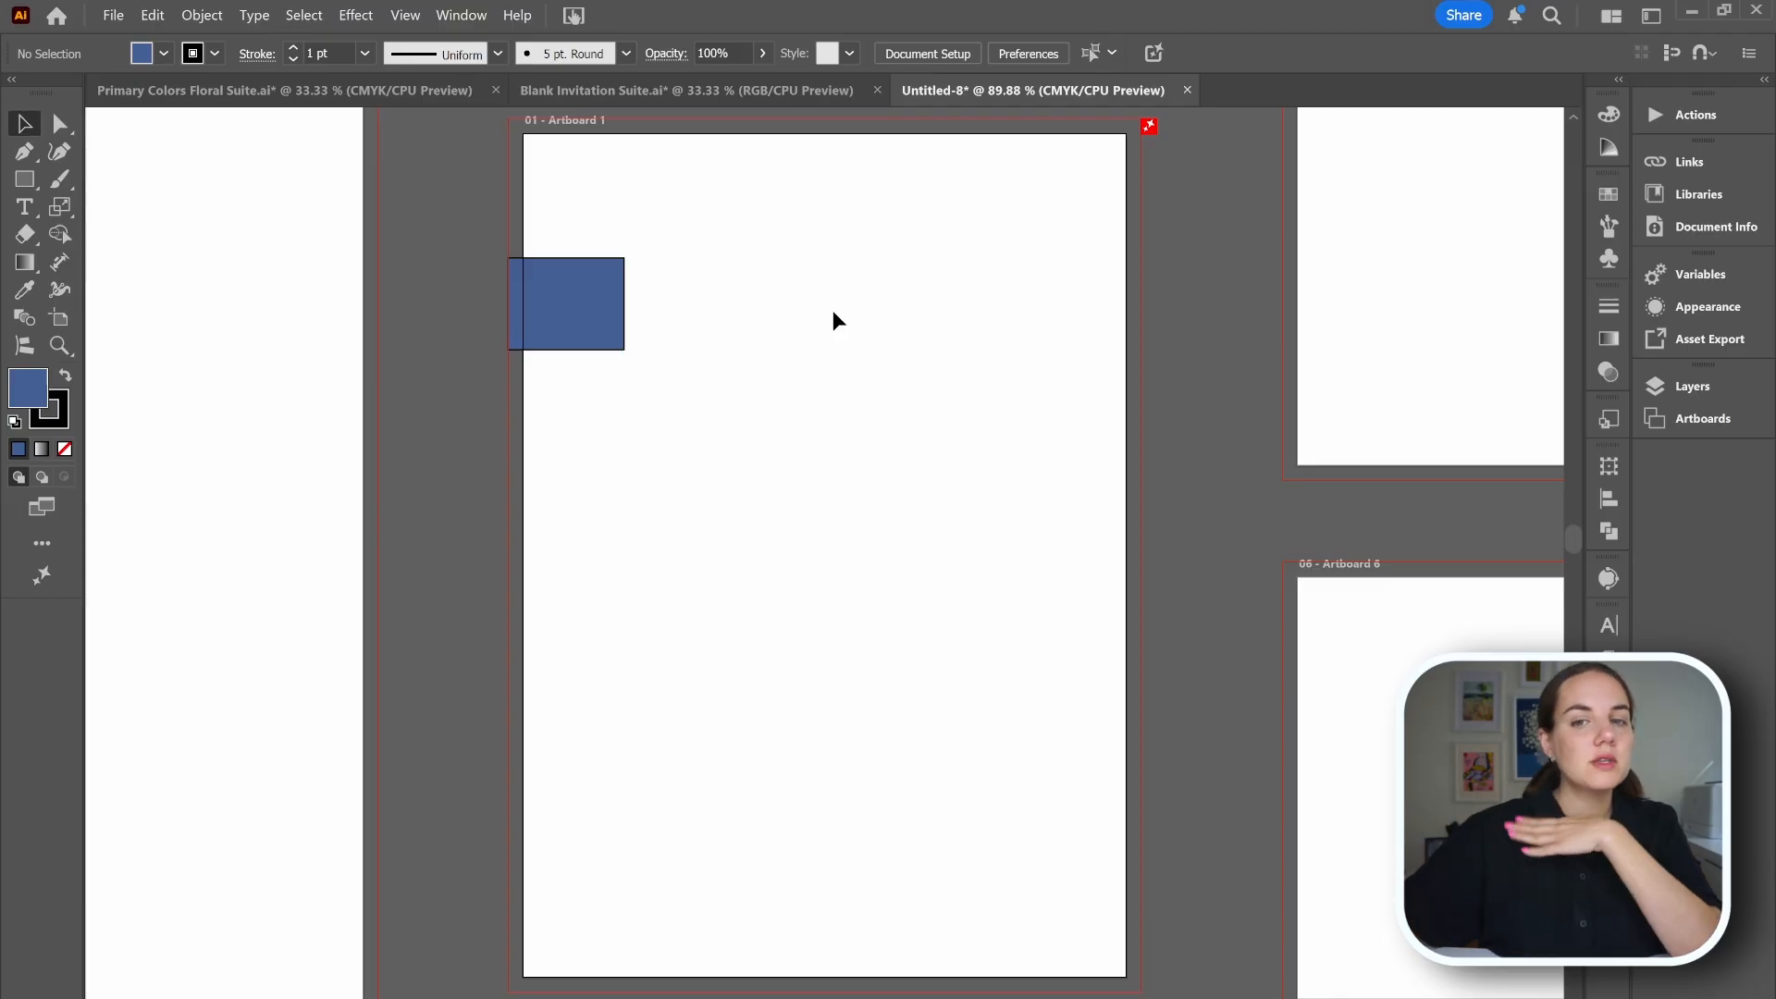
left_click(605, 316)
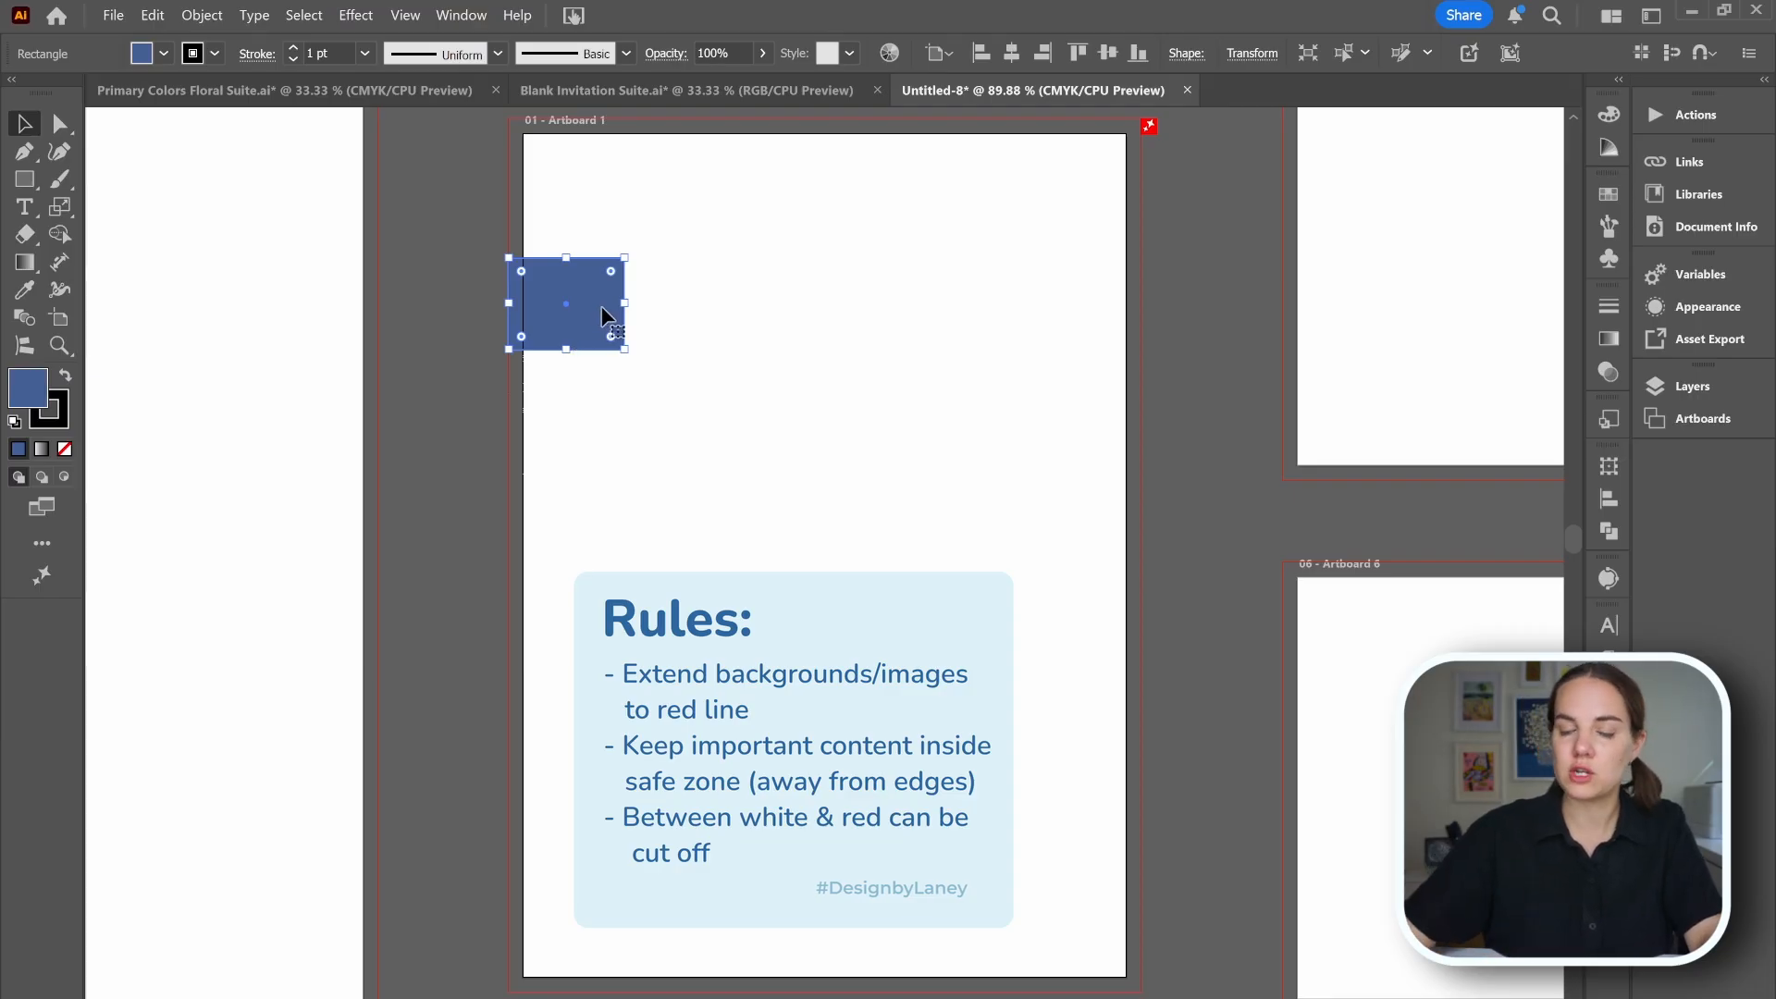
key("Delete")
Change the document bleed to 0.25 in on all sides in Document Setup.
left_click(112, 14)
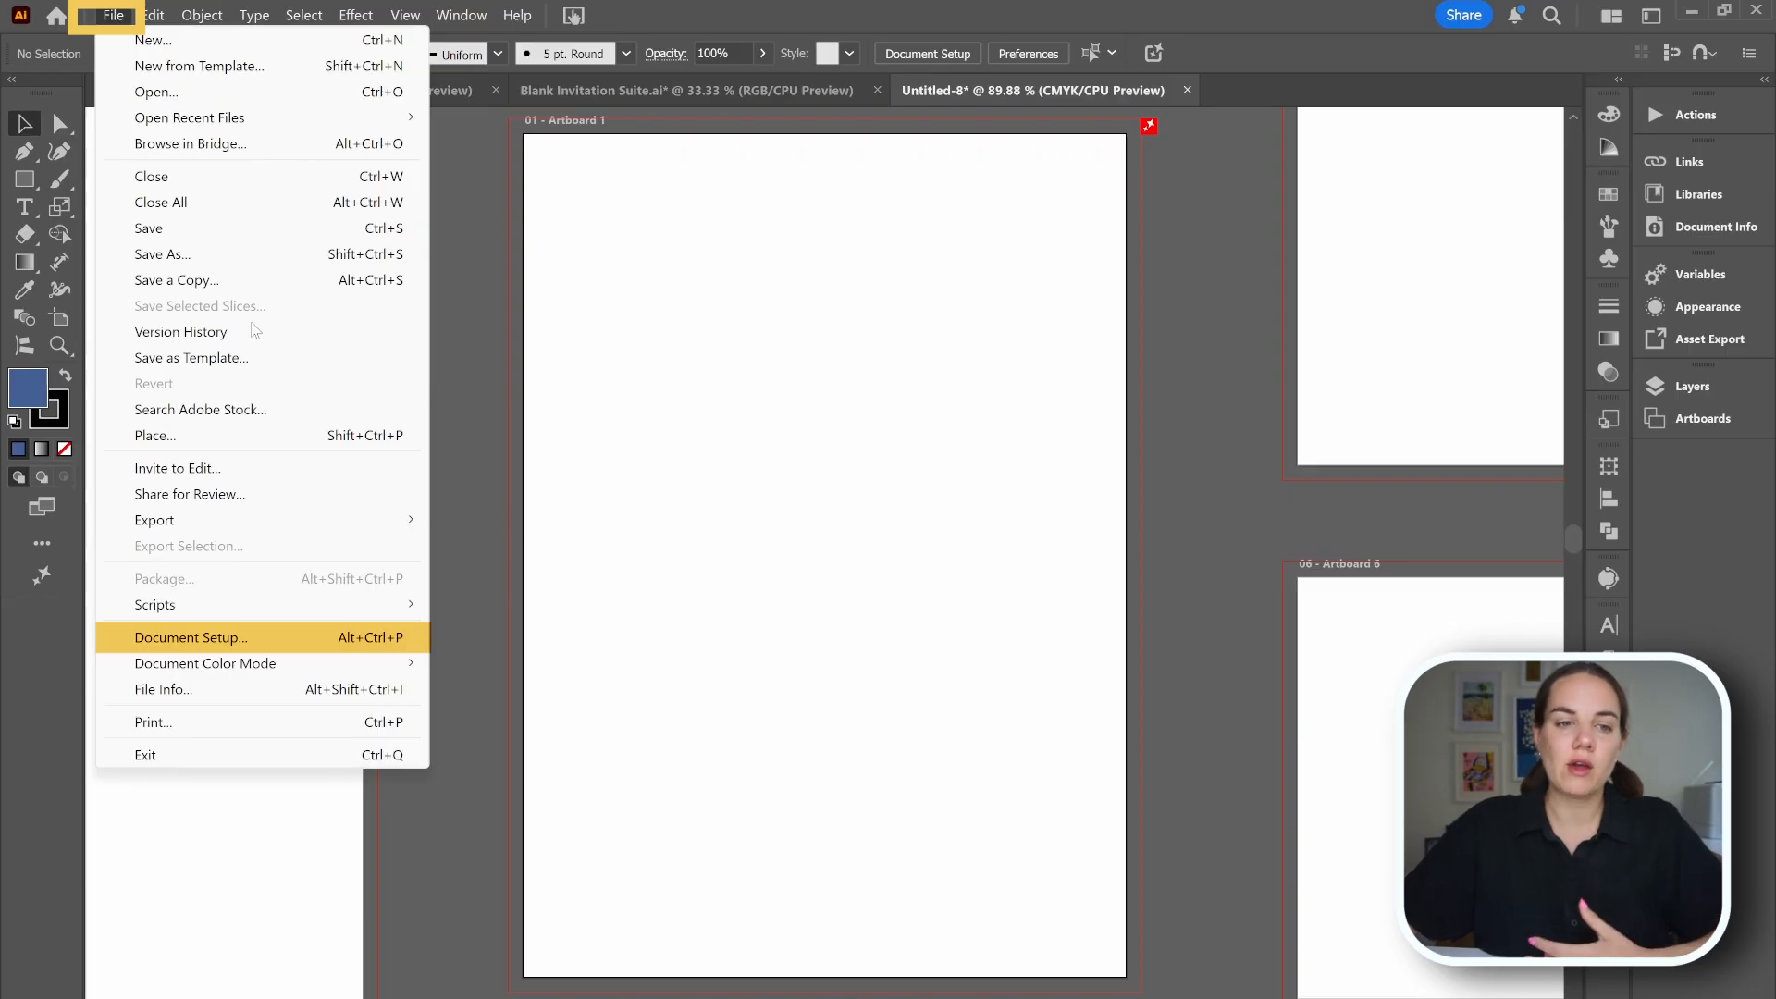
left_click(218, 637)
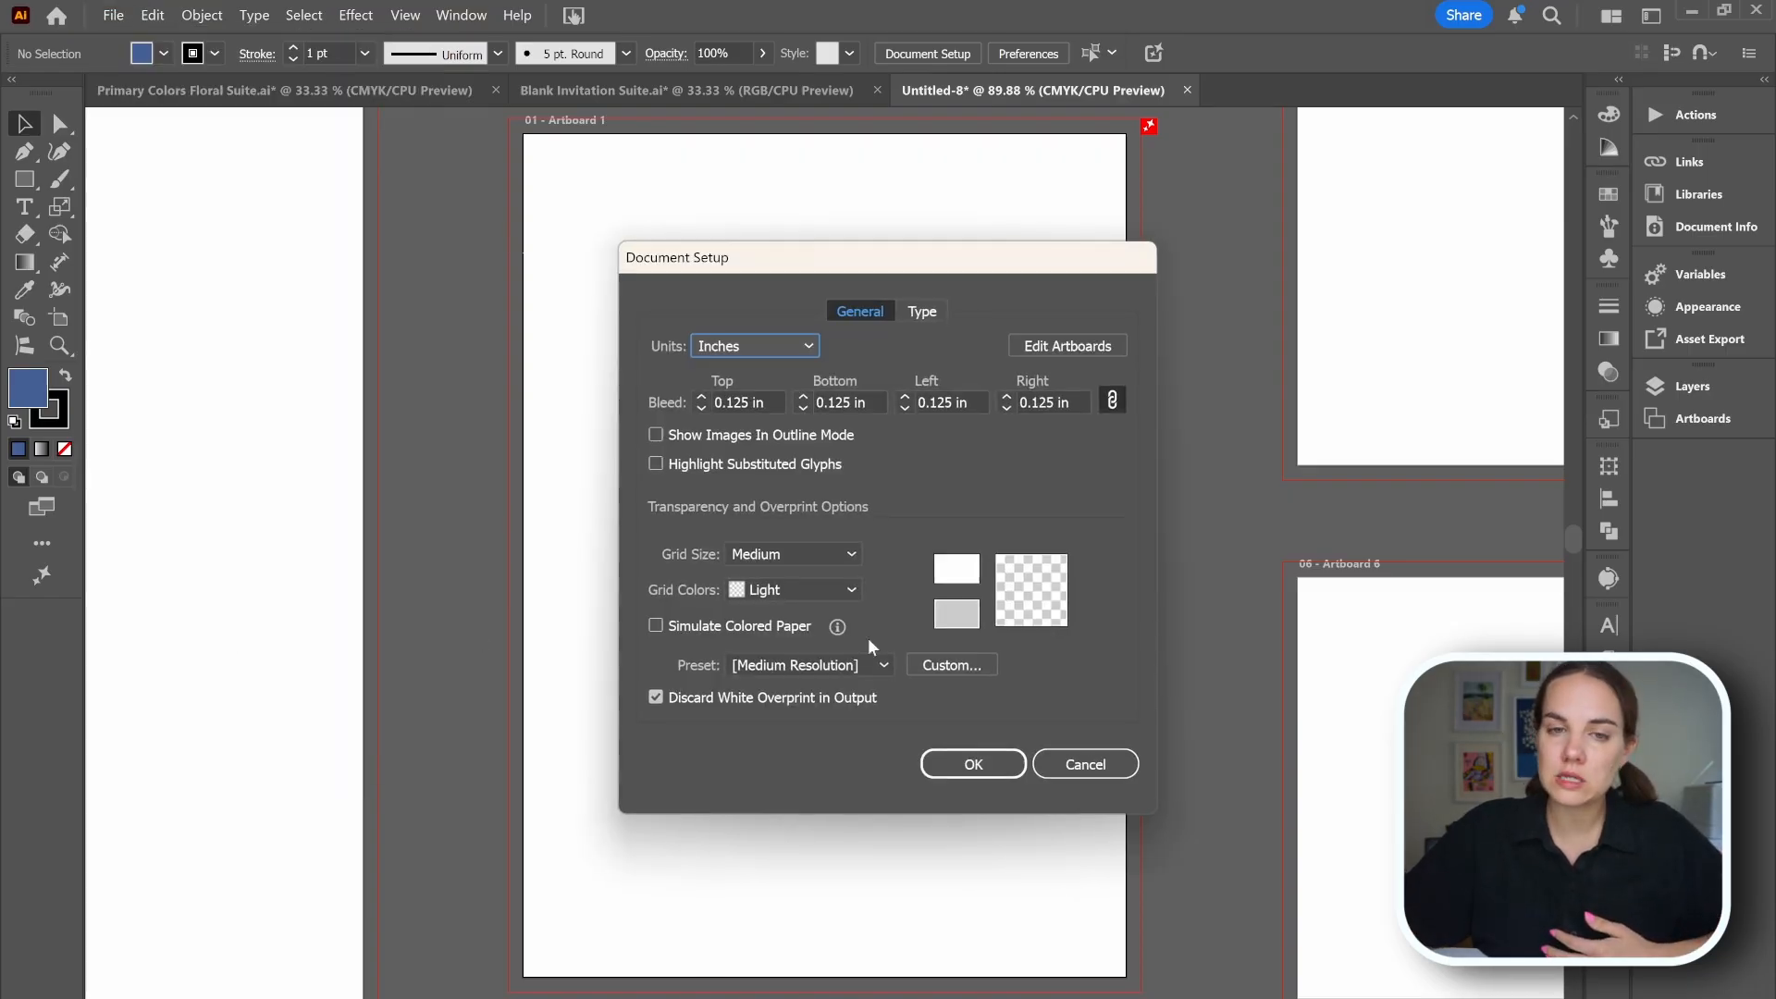
left_click(812, 347)
left_click(701, 396)
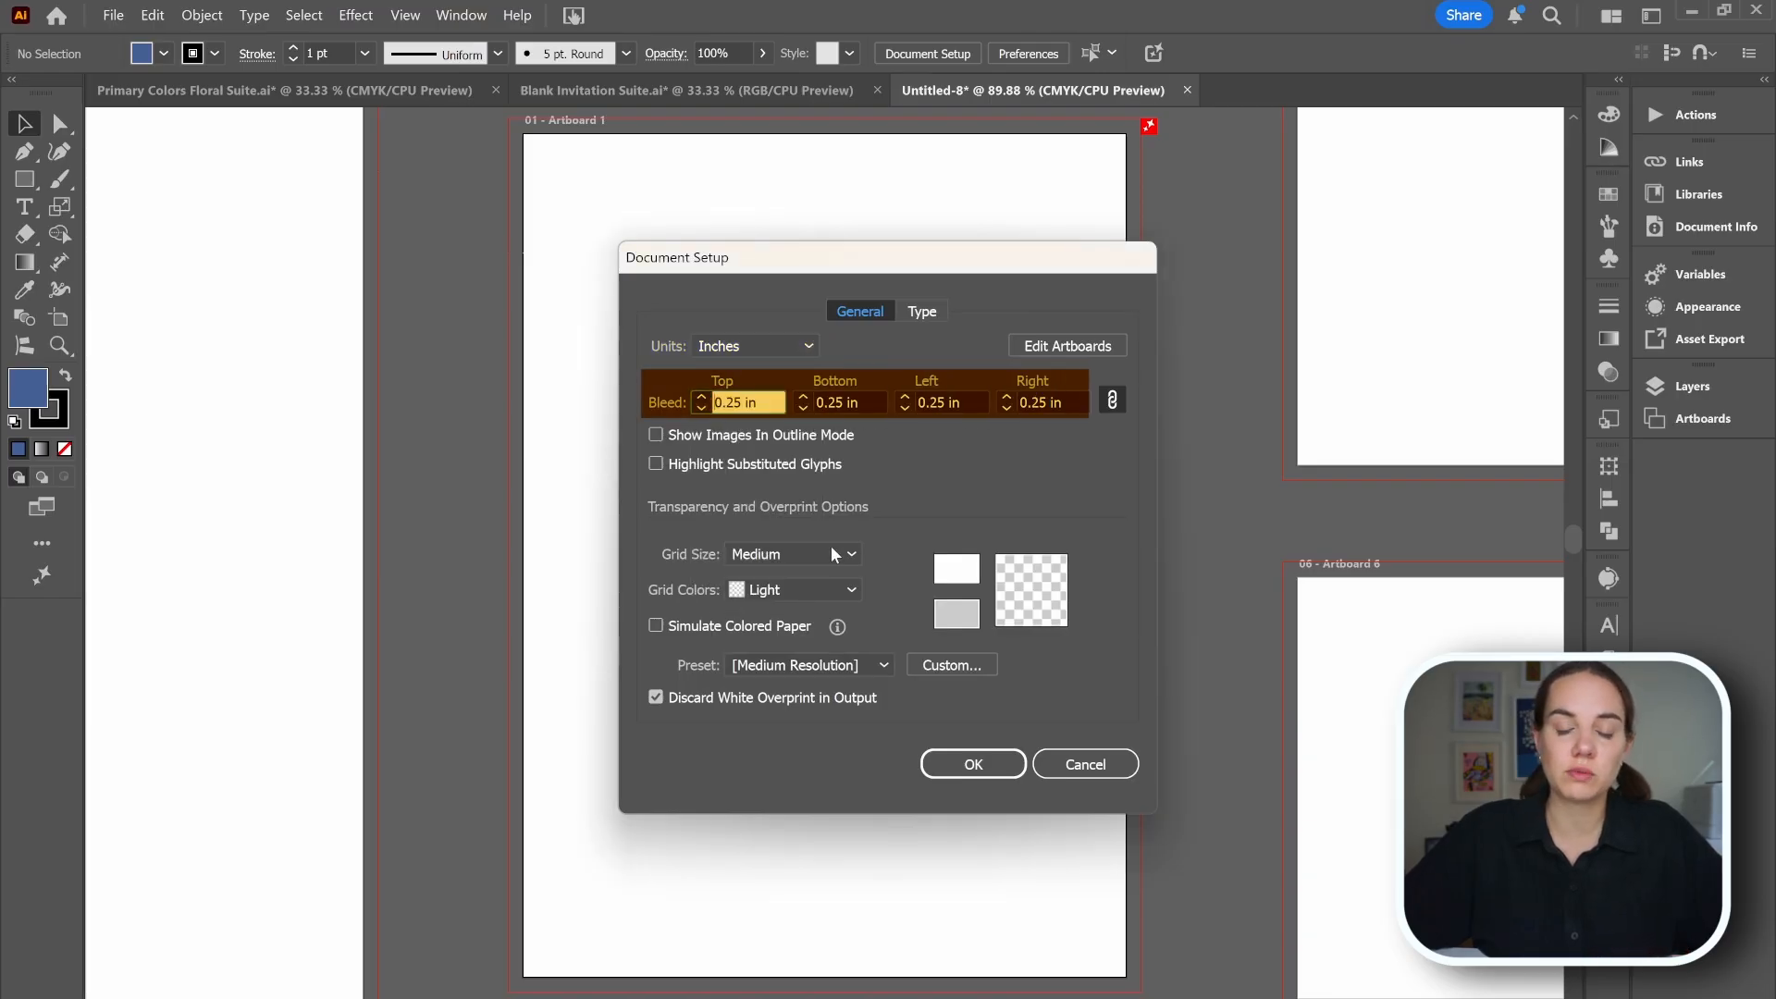
left_click(976, 767)
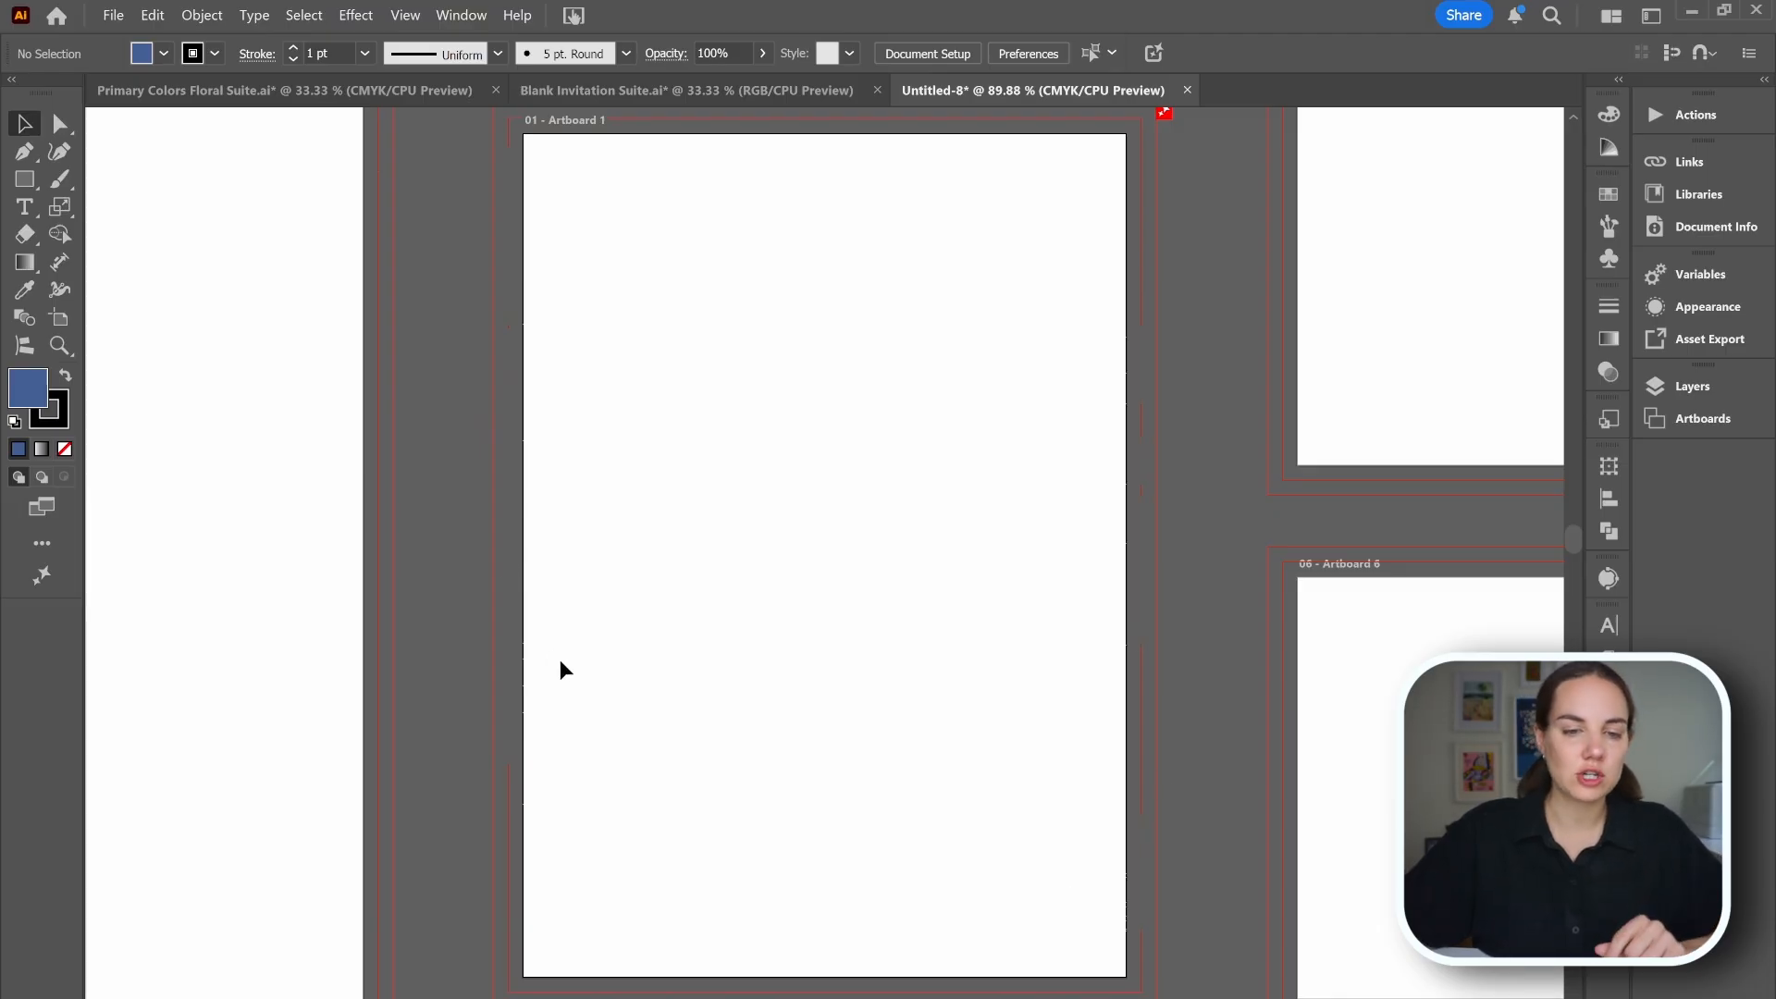
Examine the text placement on the blank invitation suite's artboards.
left_click(115, 15)
left_click(267, 640)
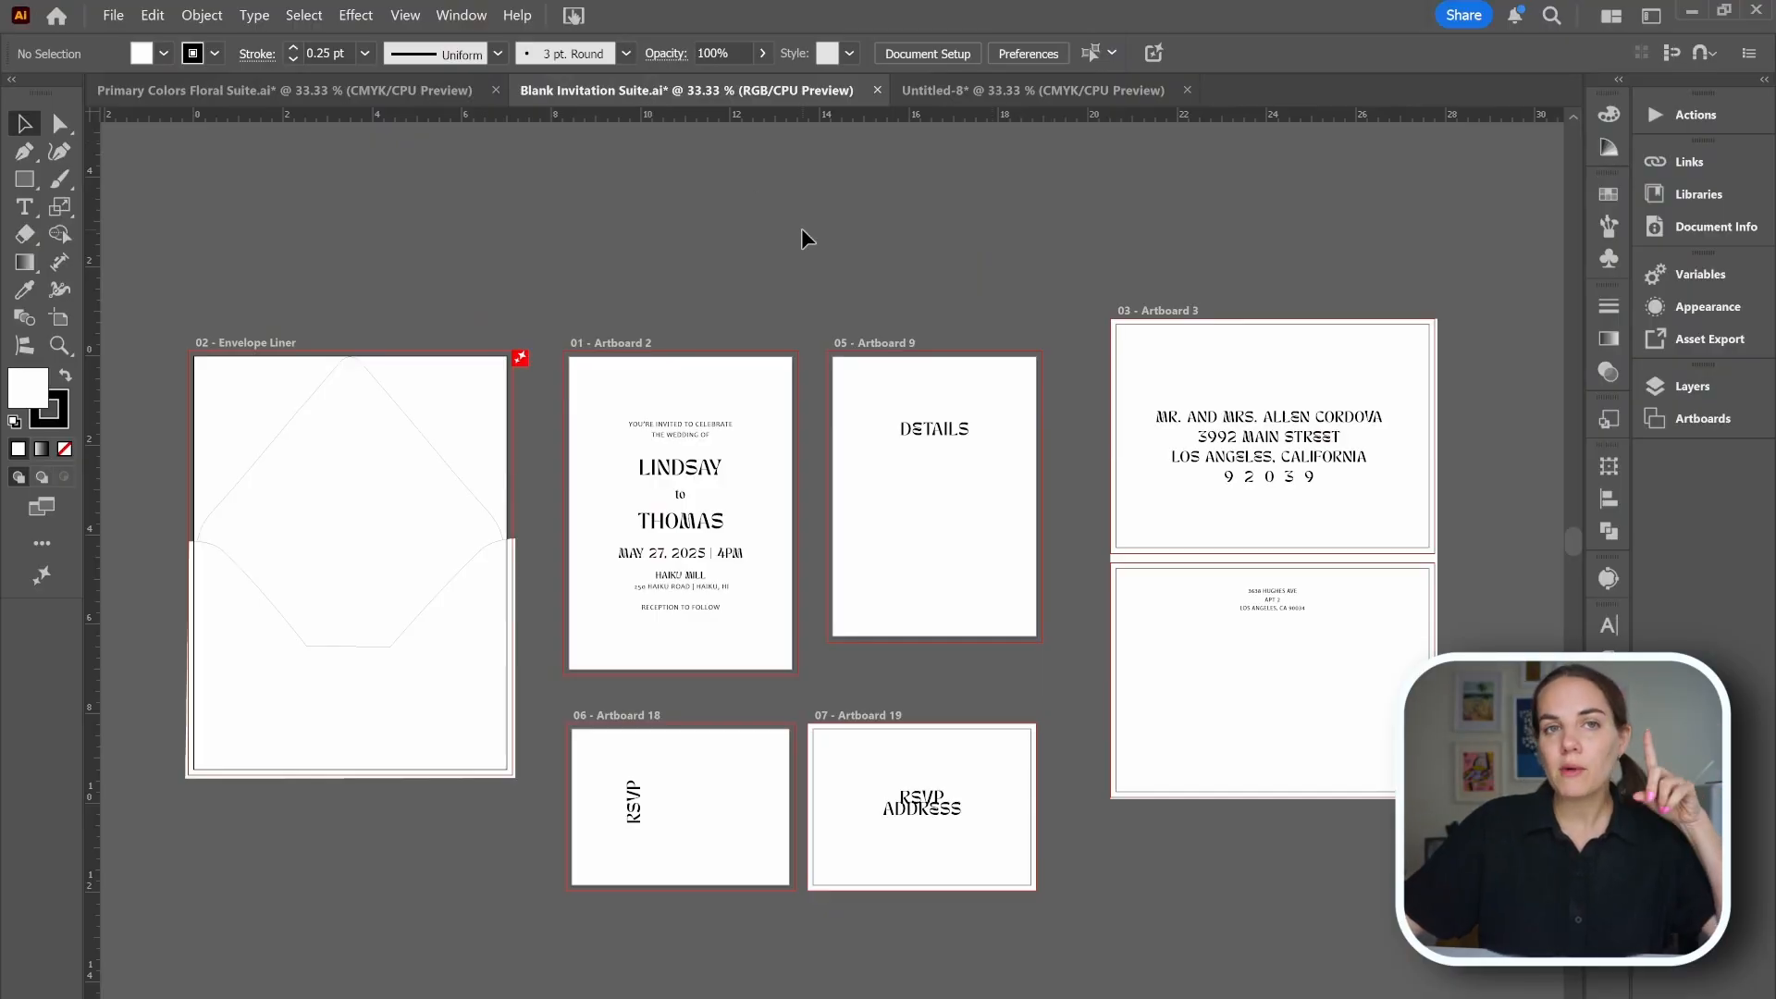
left_click(700, 499)
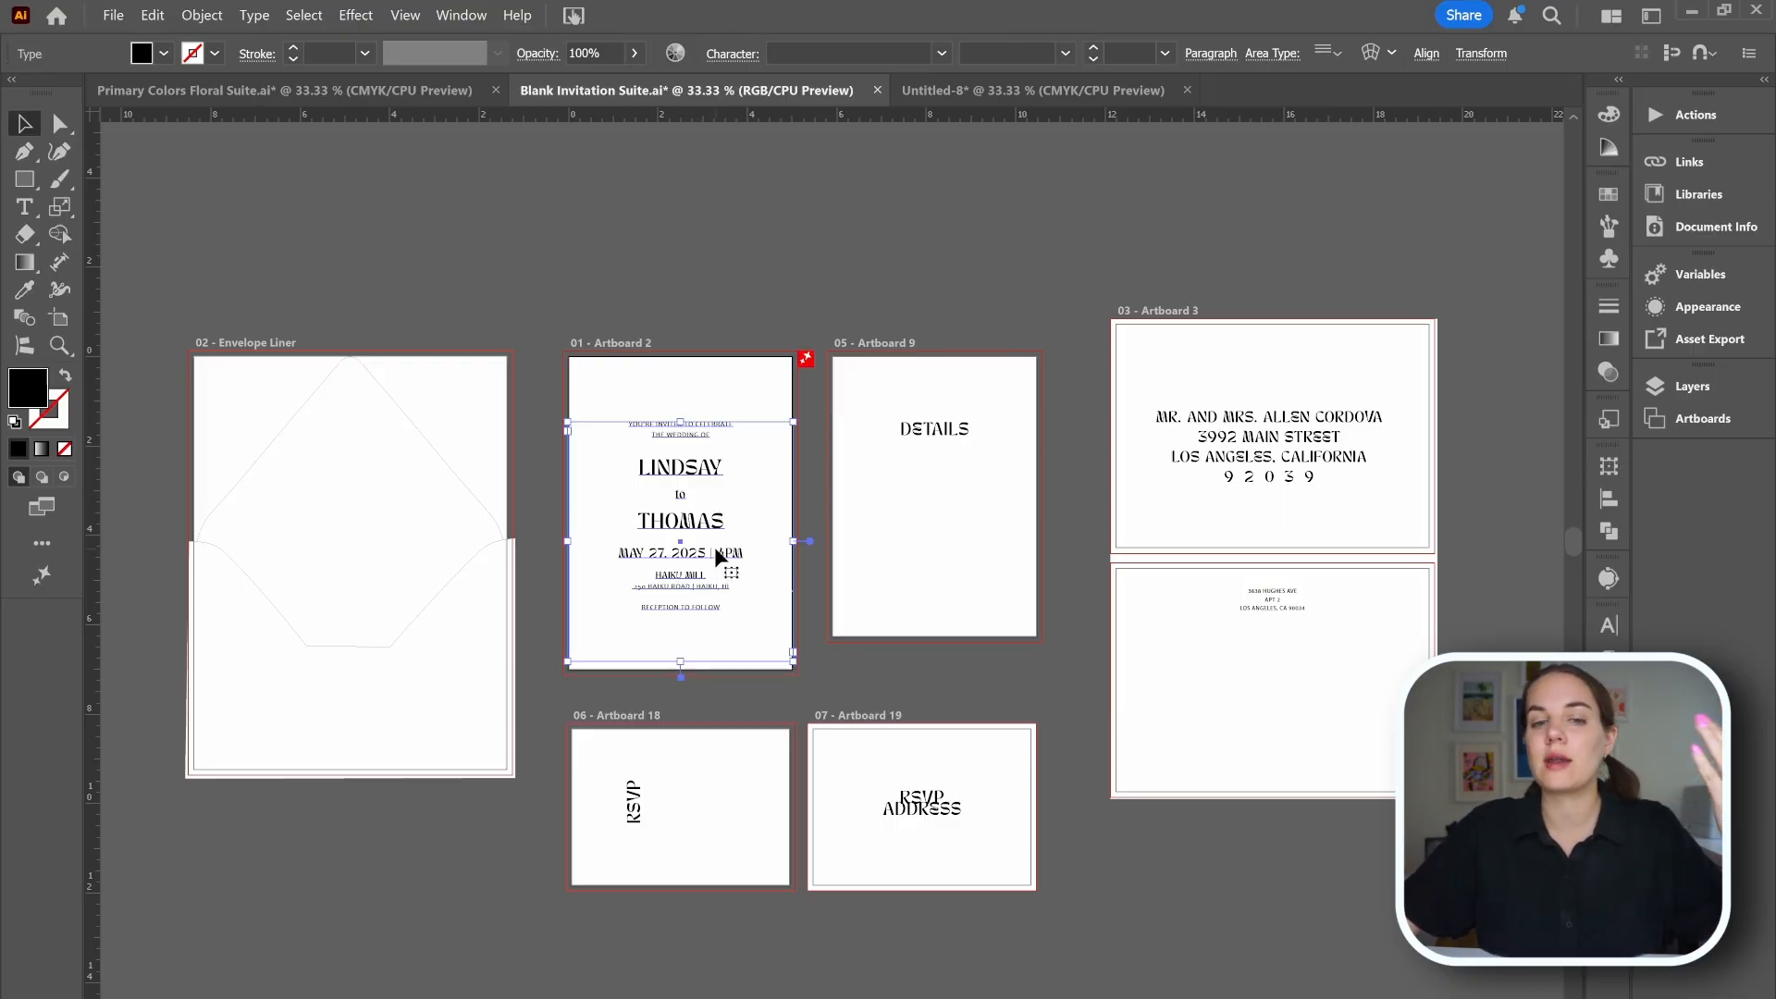
left_click(1292, 609)
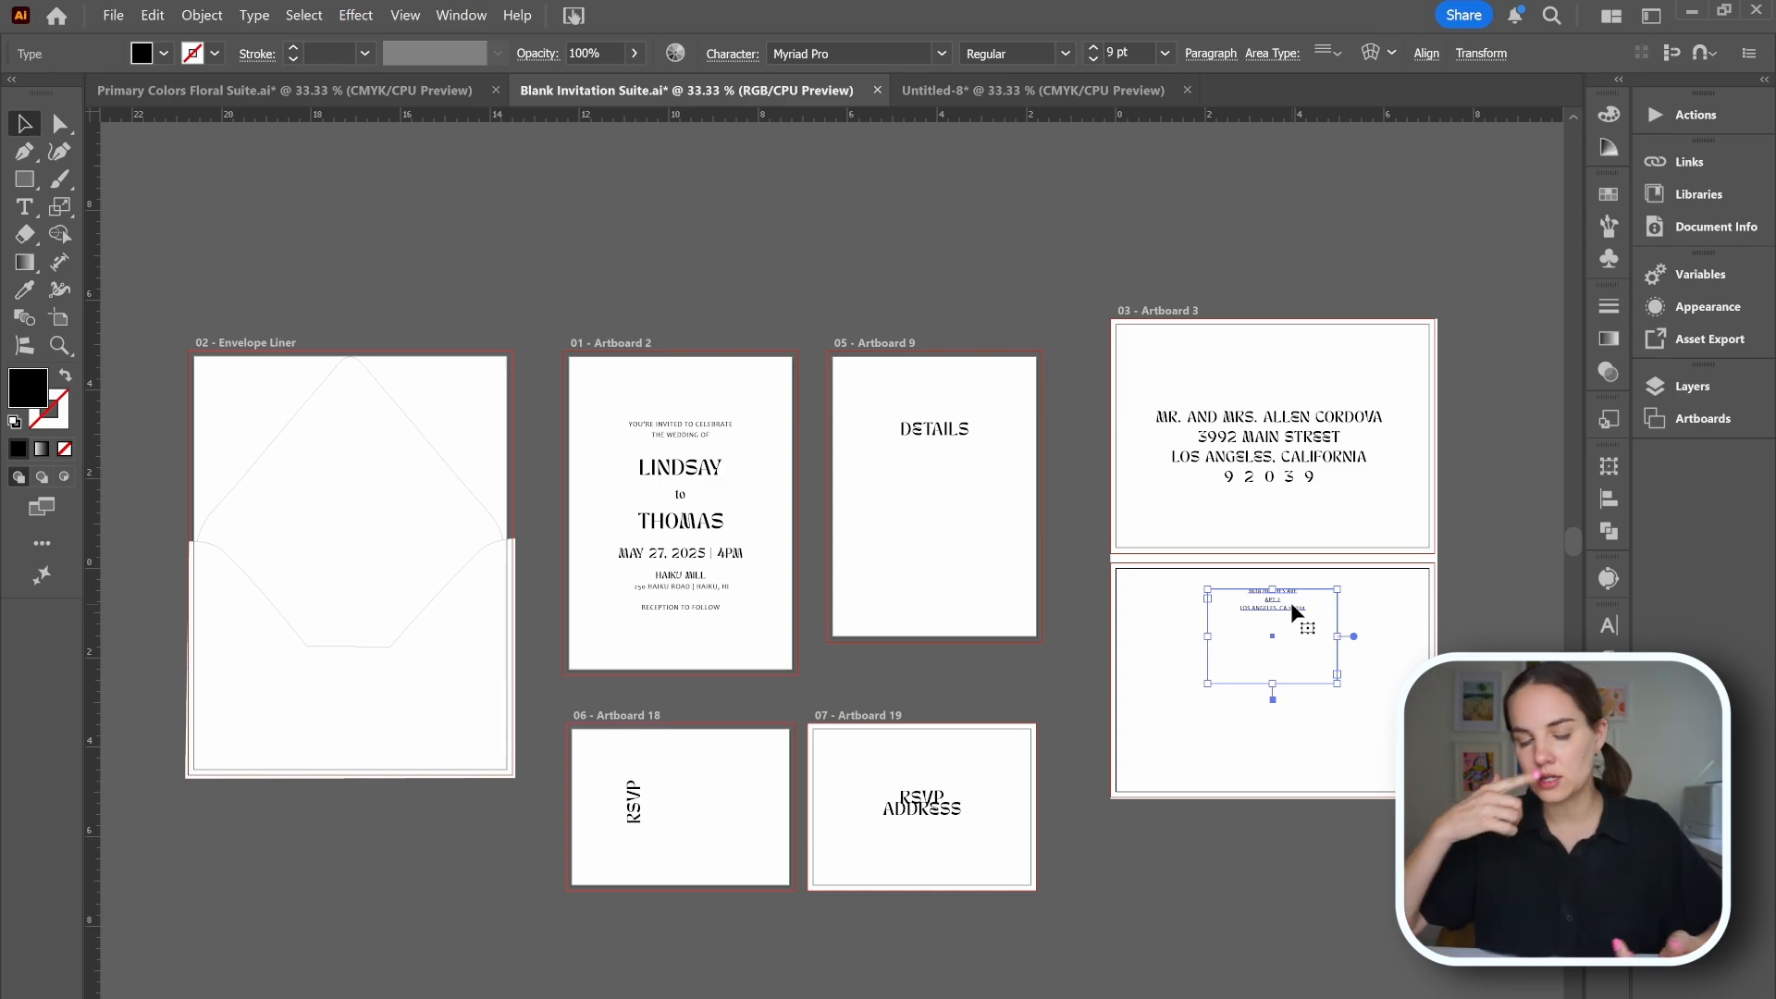
left_click(1020, 91)
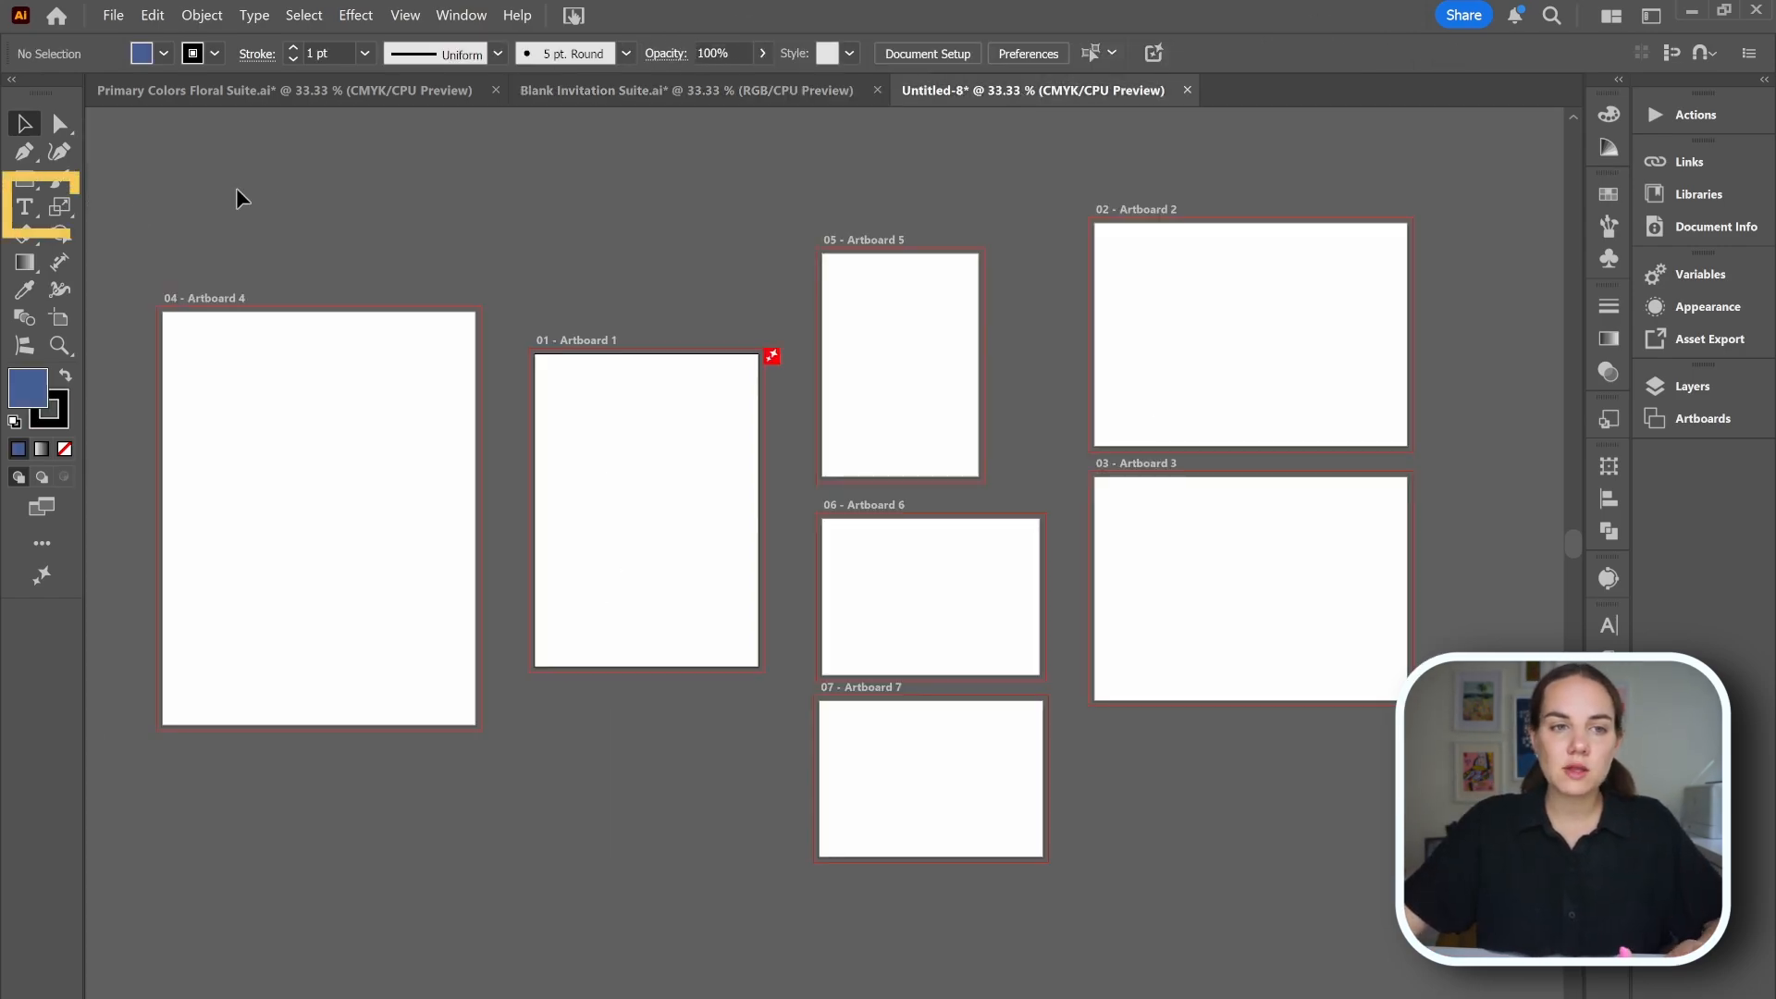
Create an area text frame filled with placeholder text inside artboard 1.
left_click(22, 211)
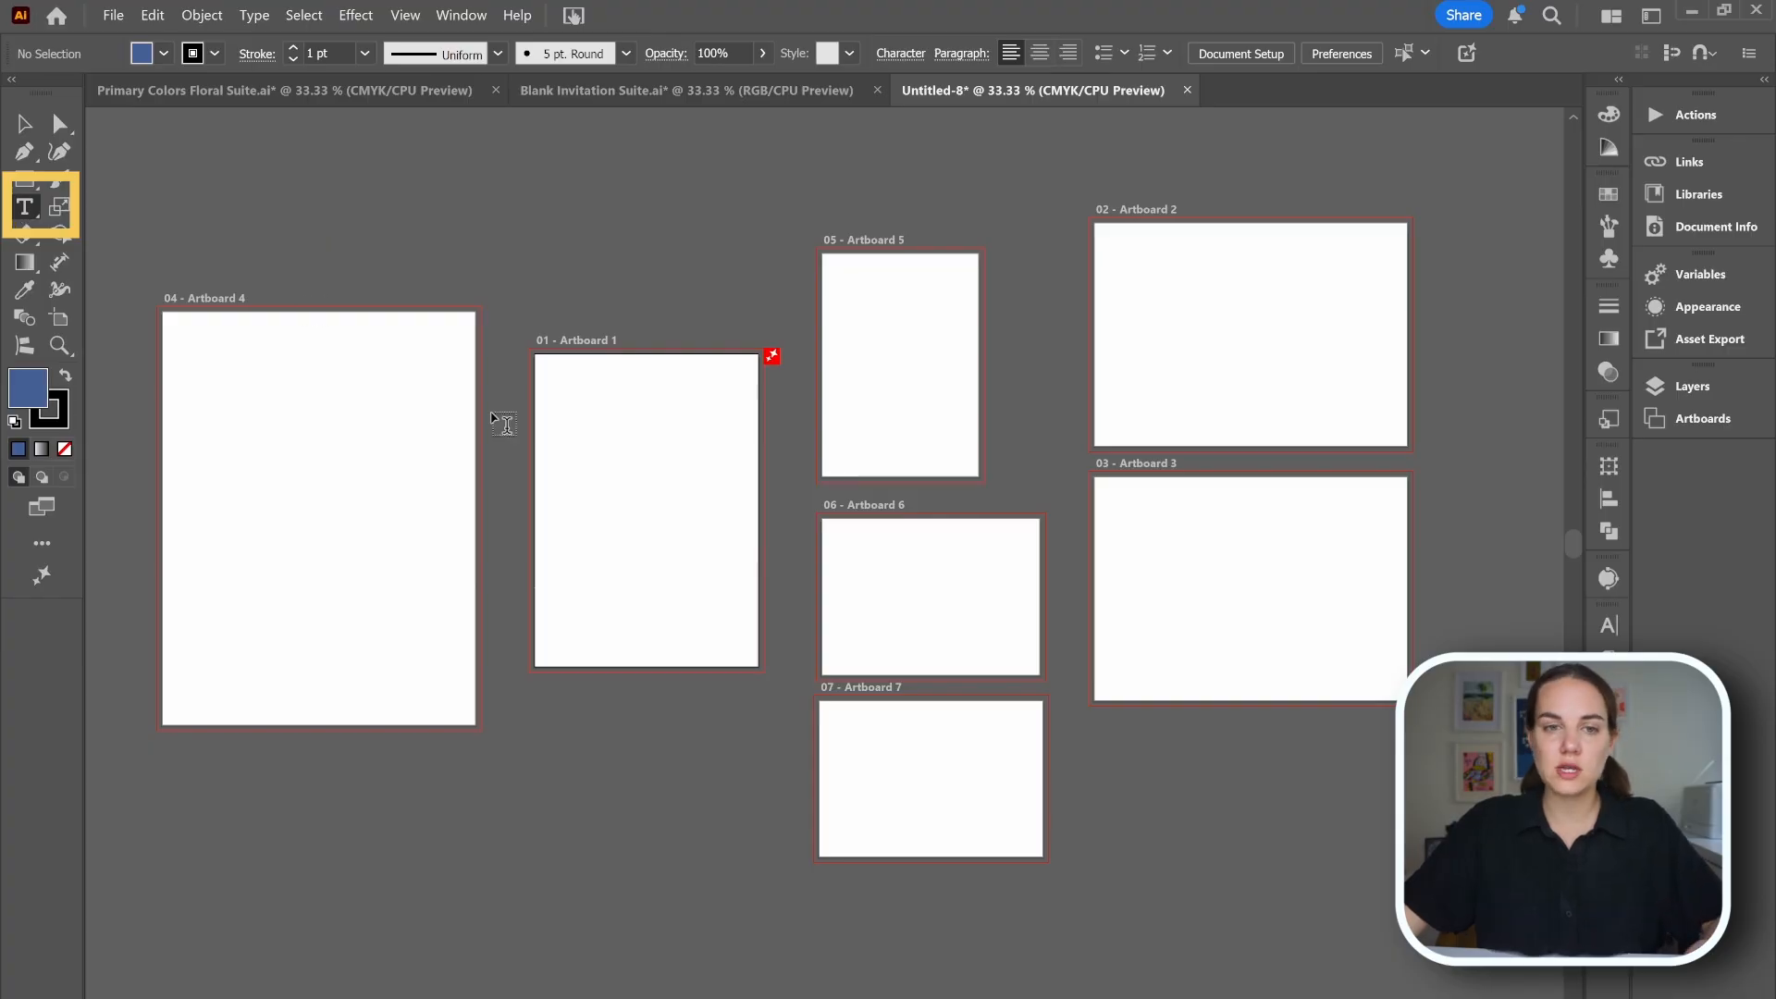
left_click_drag(555, 399, 760, 640)
key("Escape")
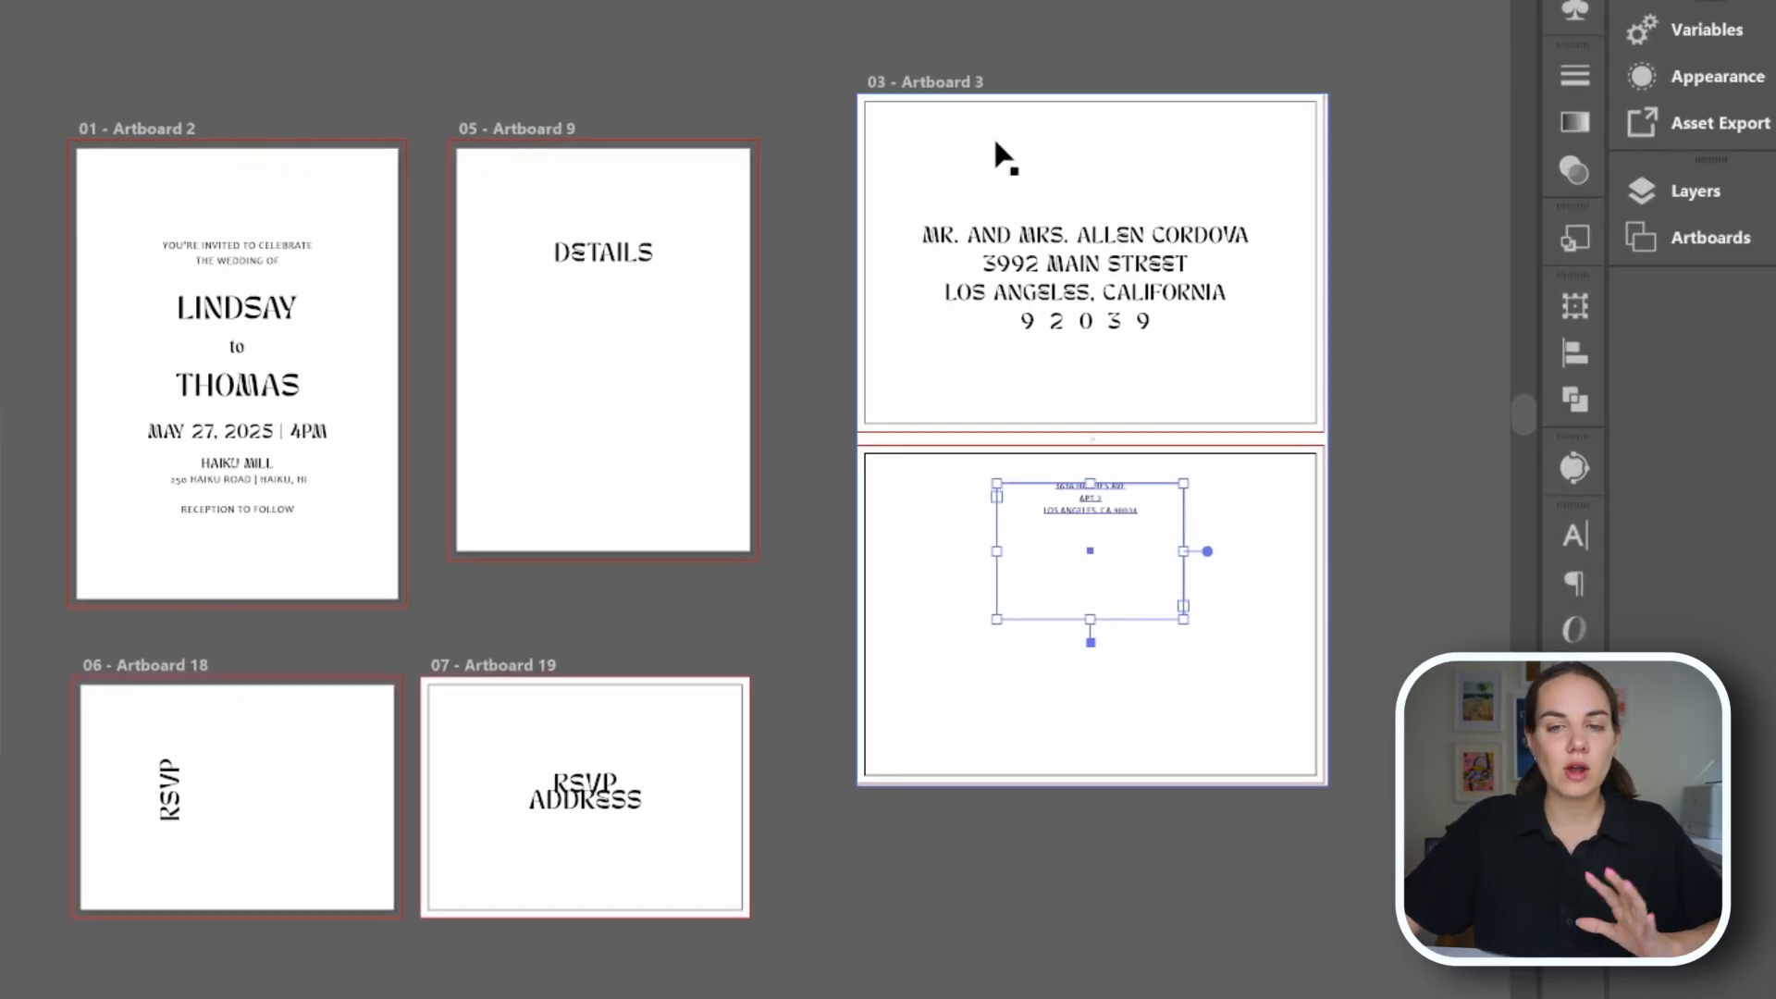
Inspect the border frames and text objects on the blank invitation suite's artboards.
left_click(995, 145)
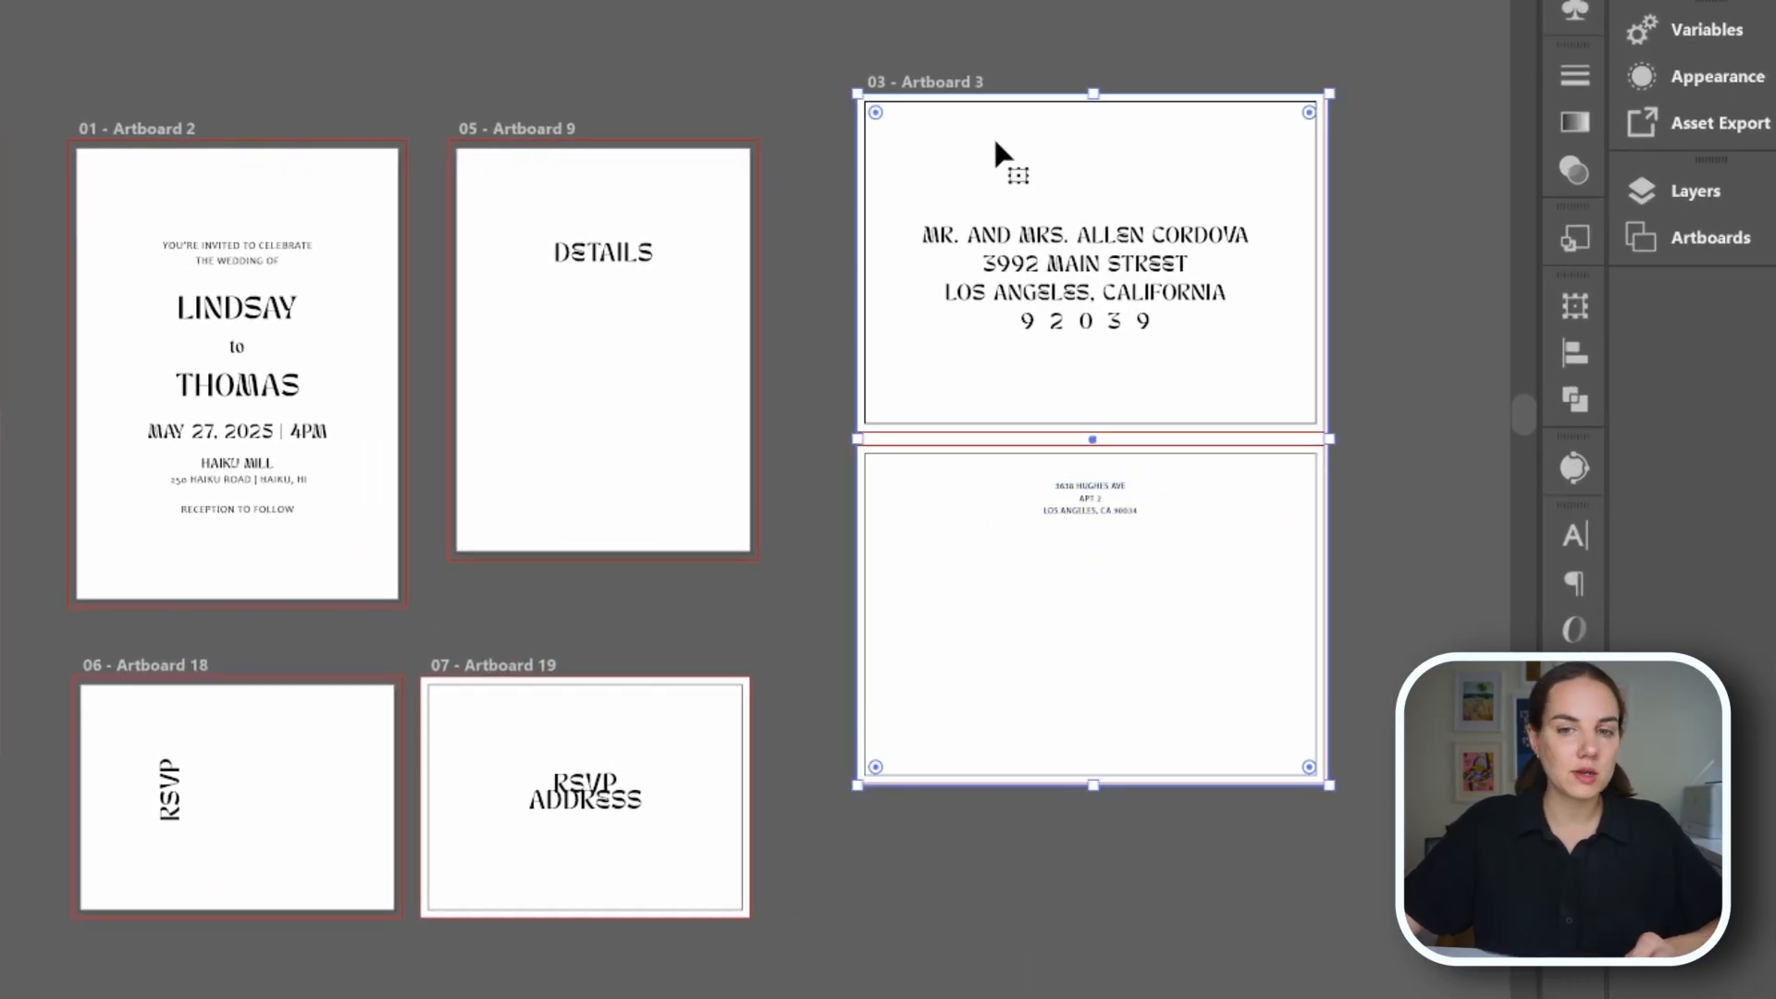
left_click(731, 680)
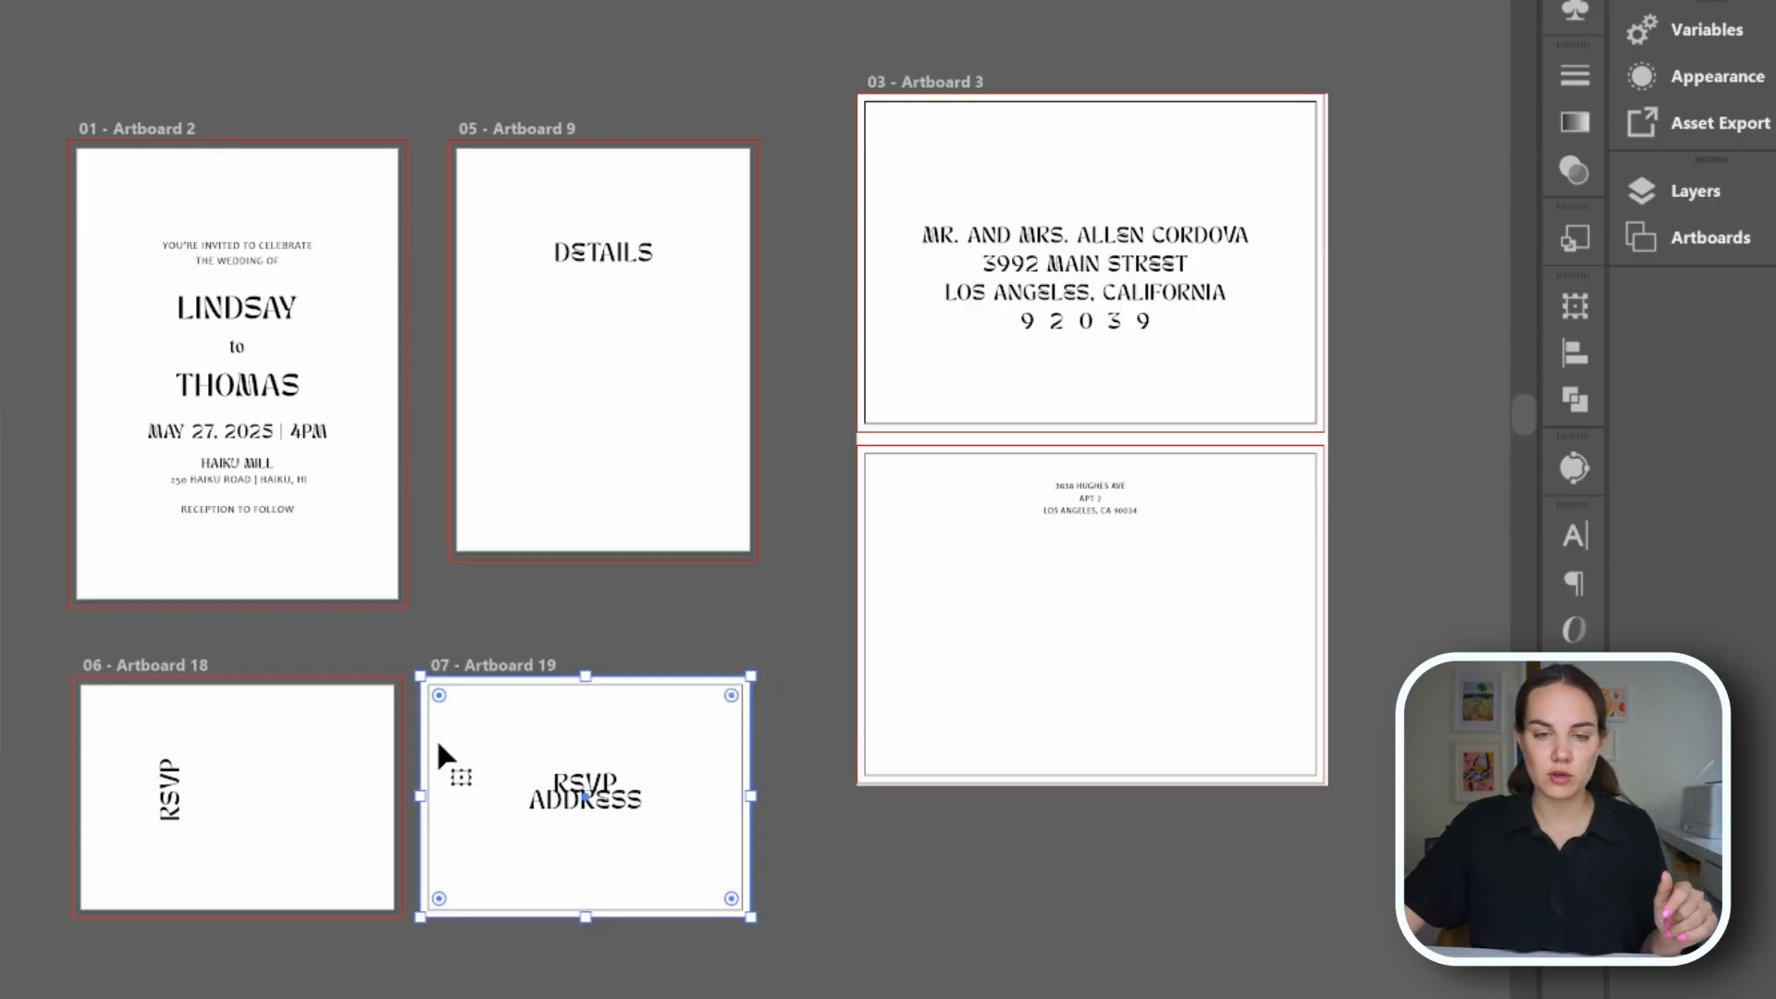
left_click(667, 641)
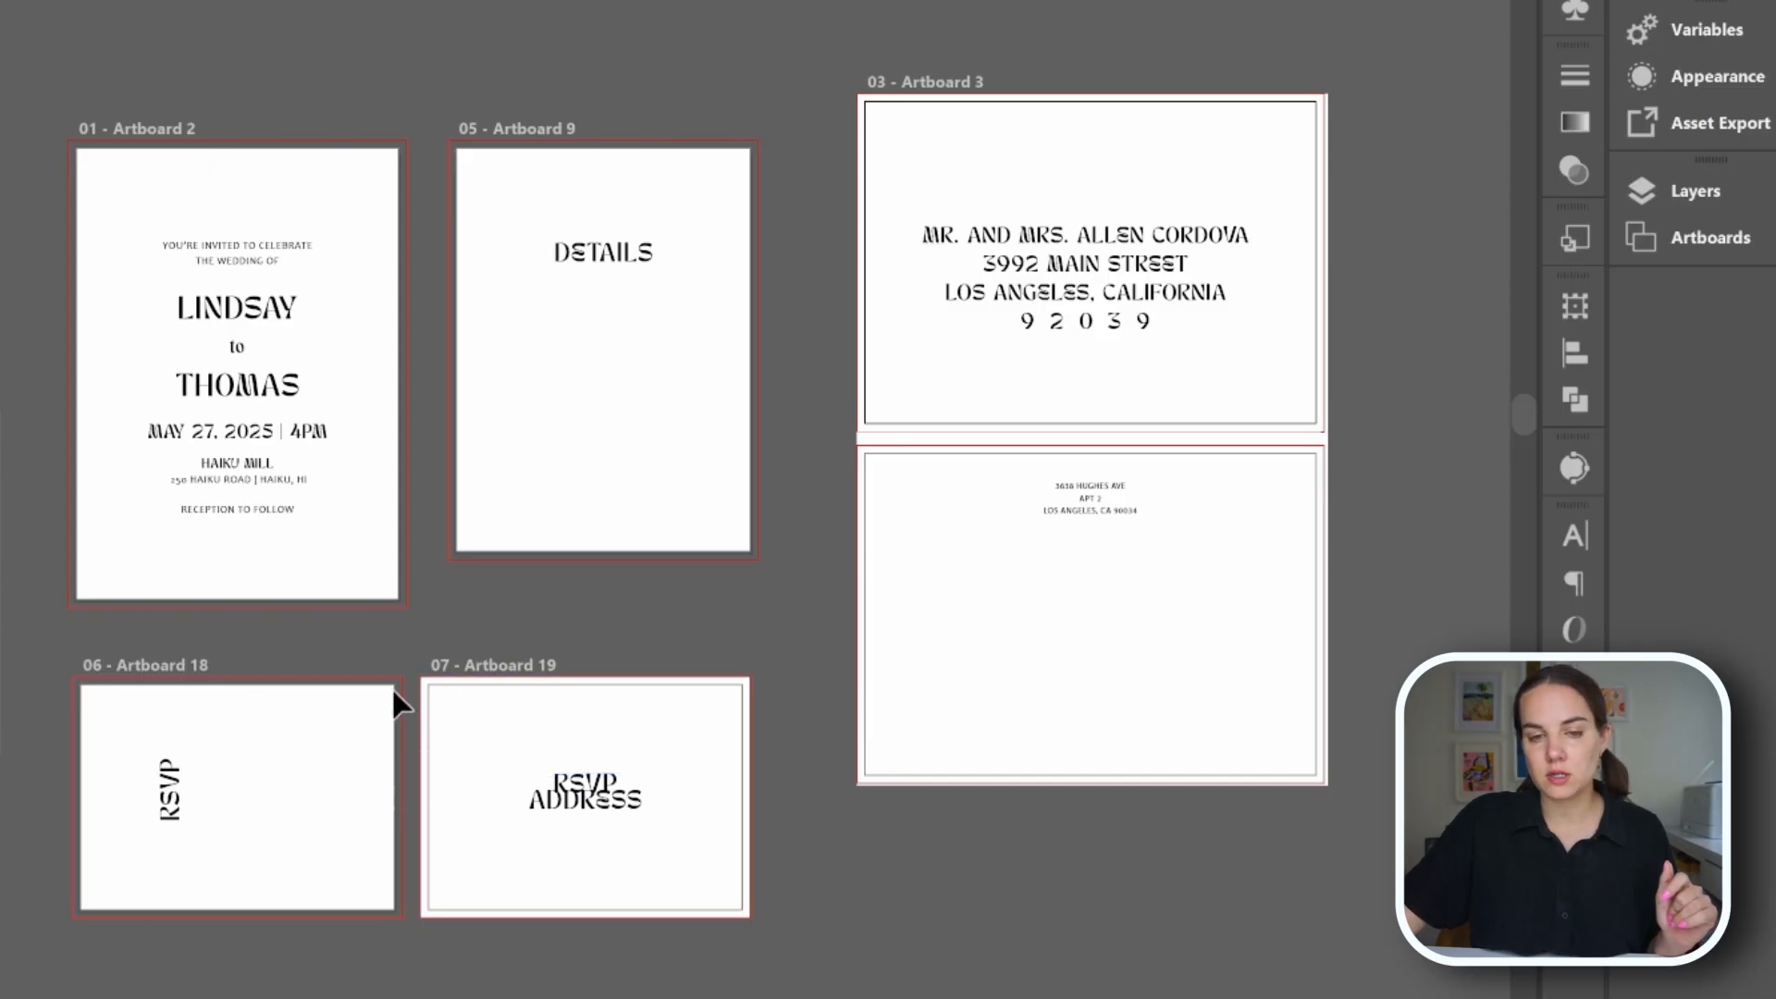
left_click(524, 695)
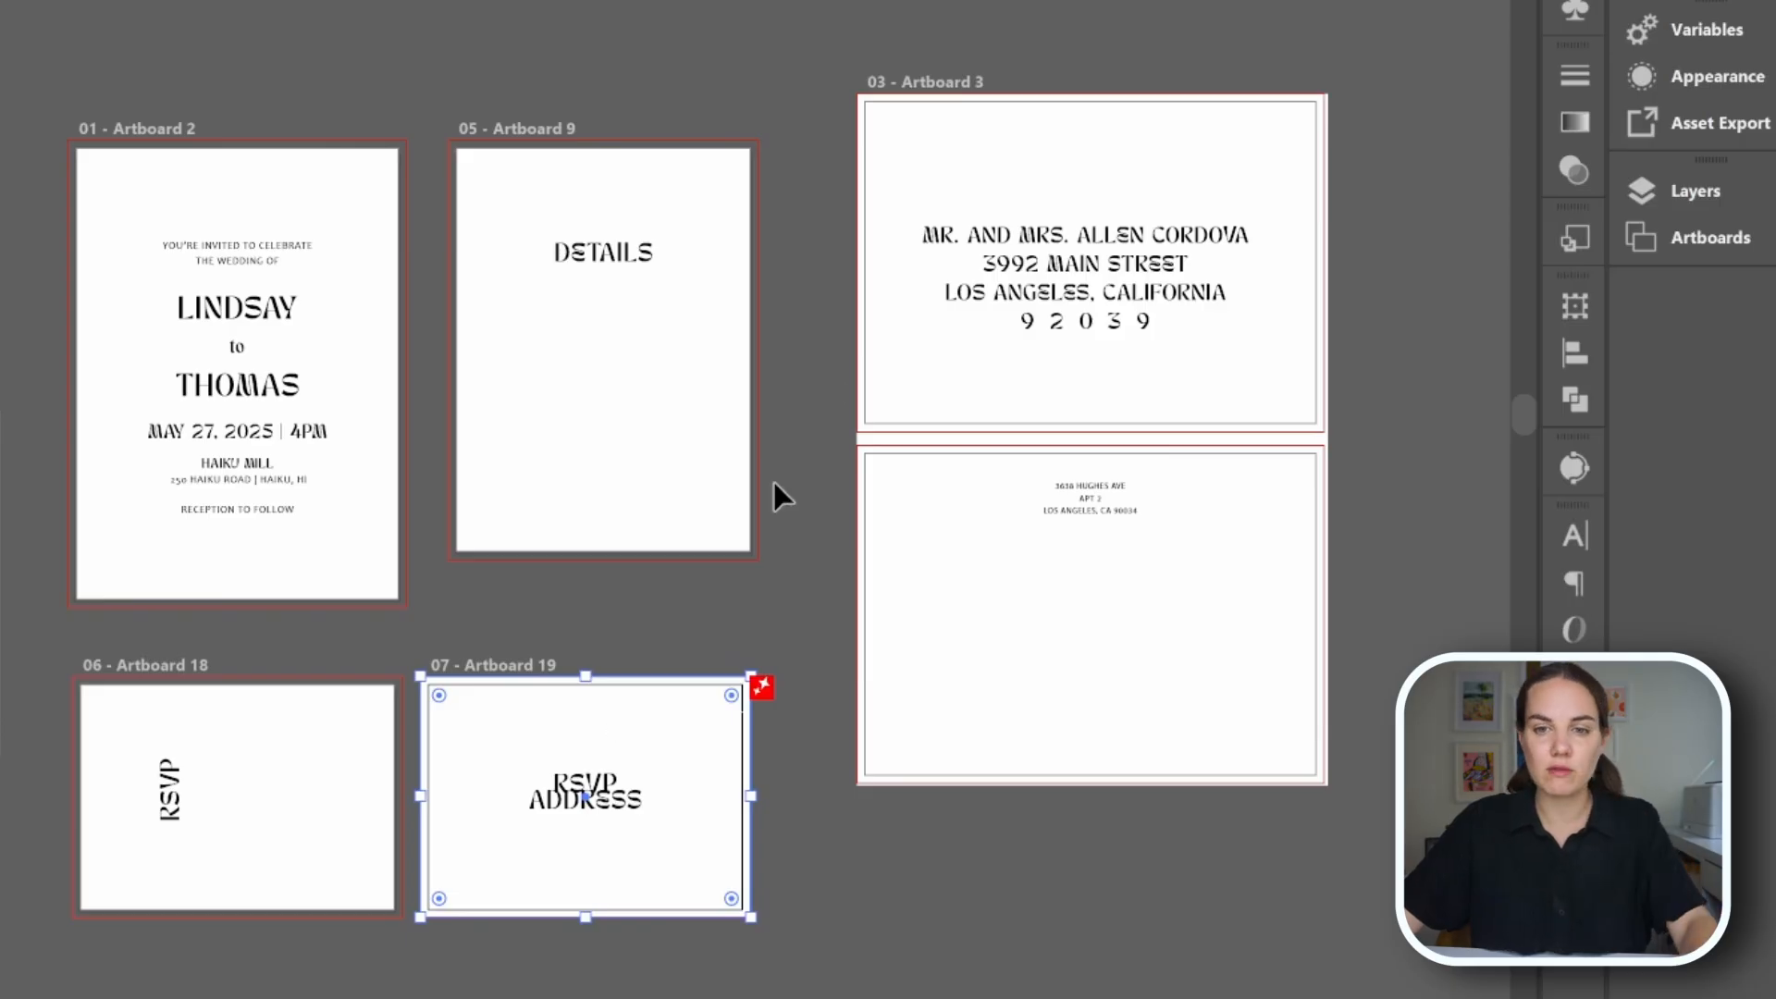
left_click(1062, 127, "shift")
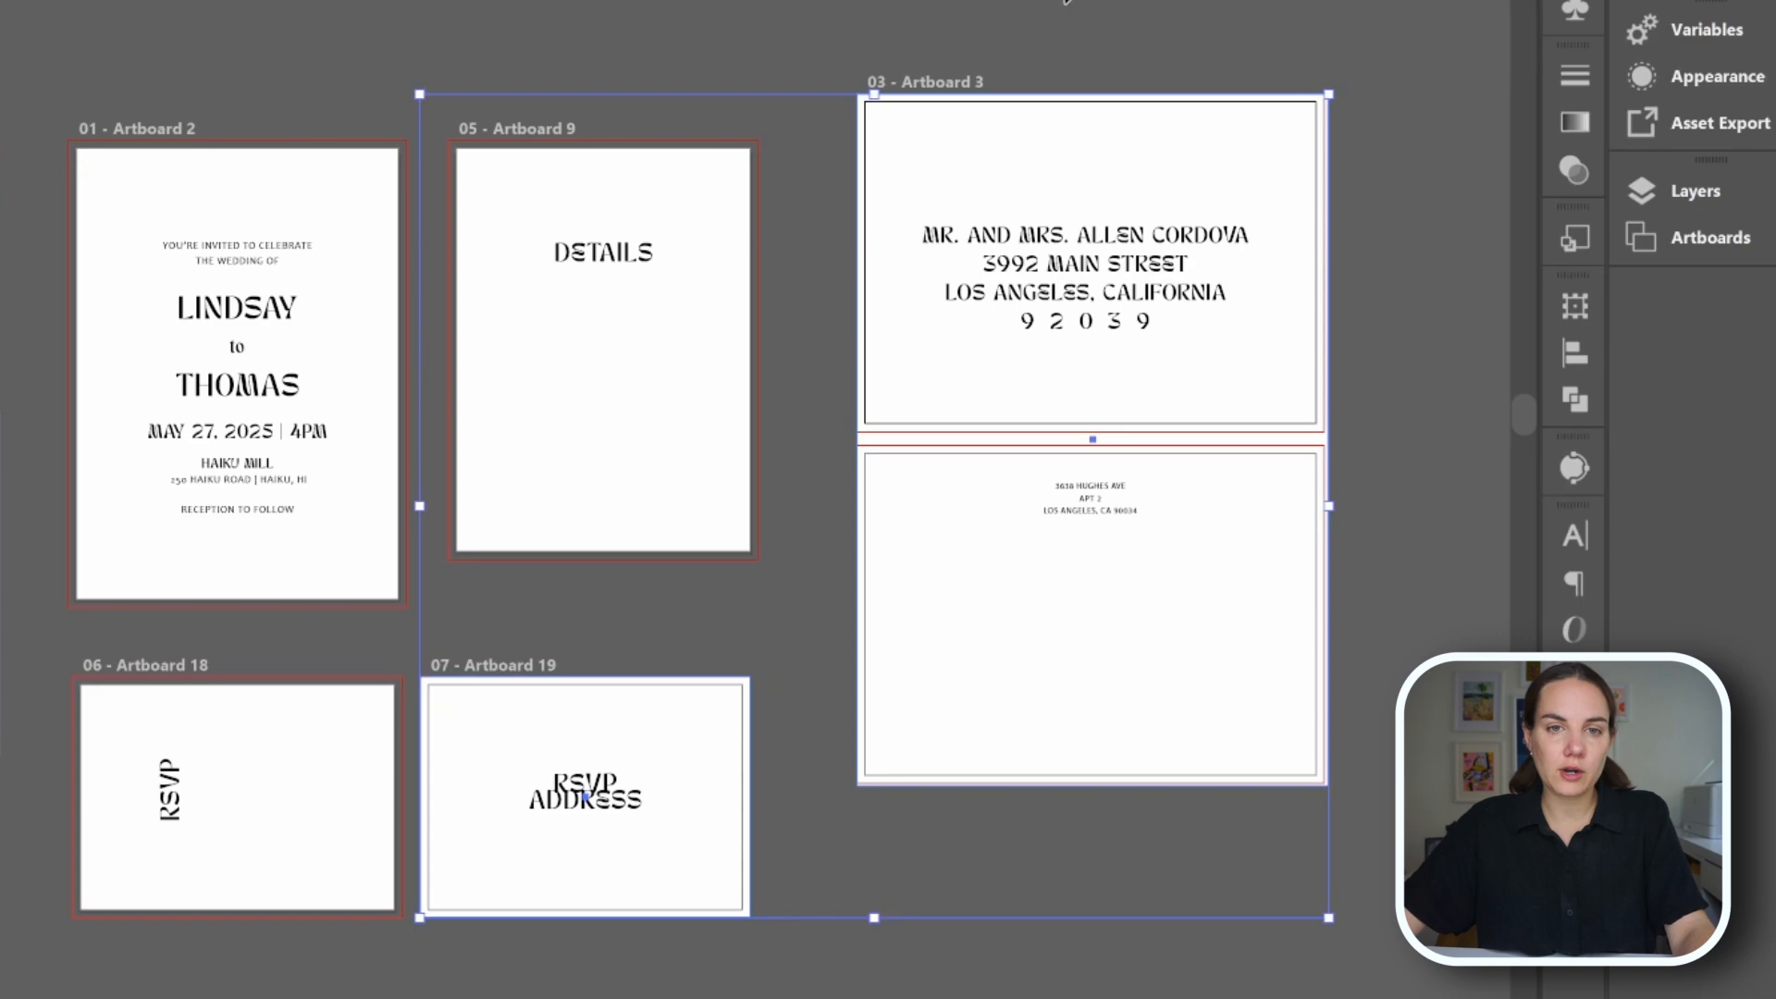
left_click(1017, 194)
left_click(999, 81)
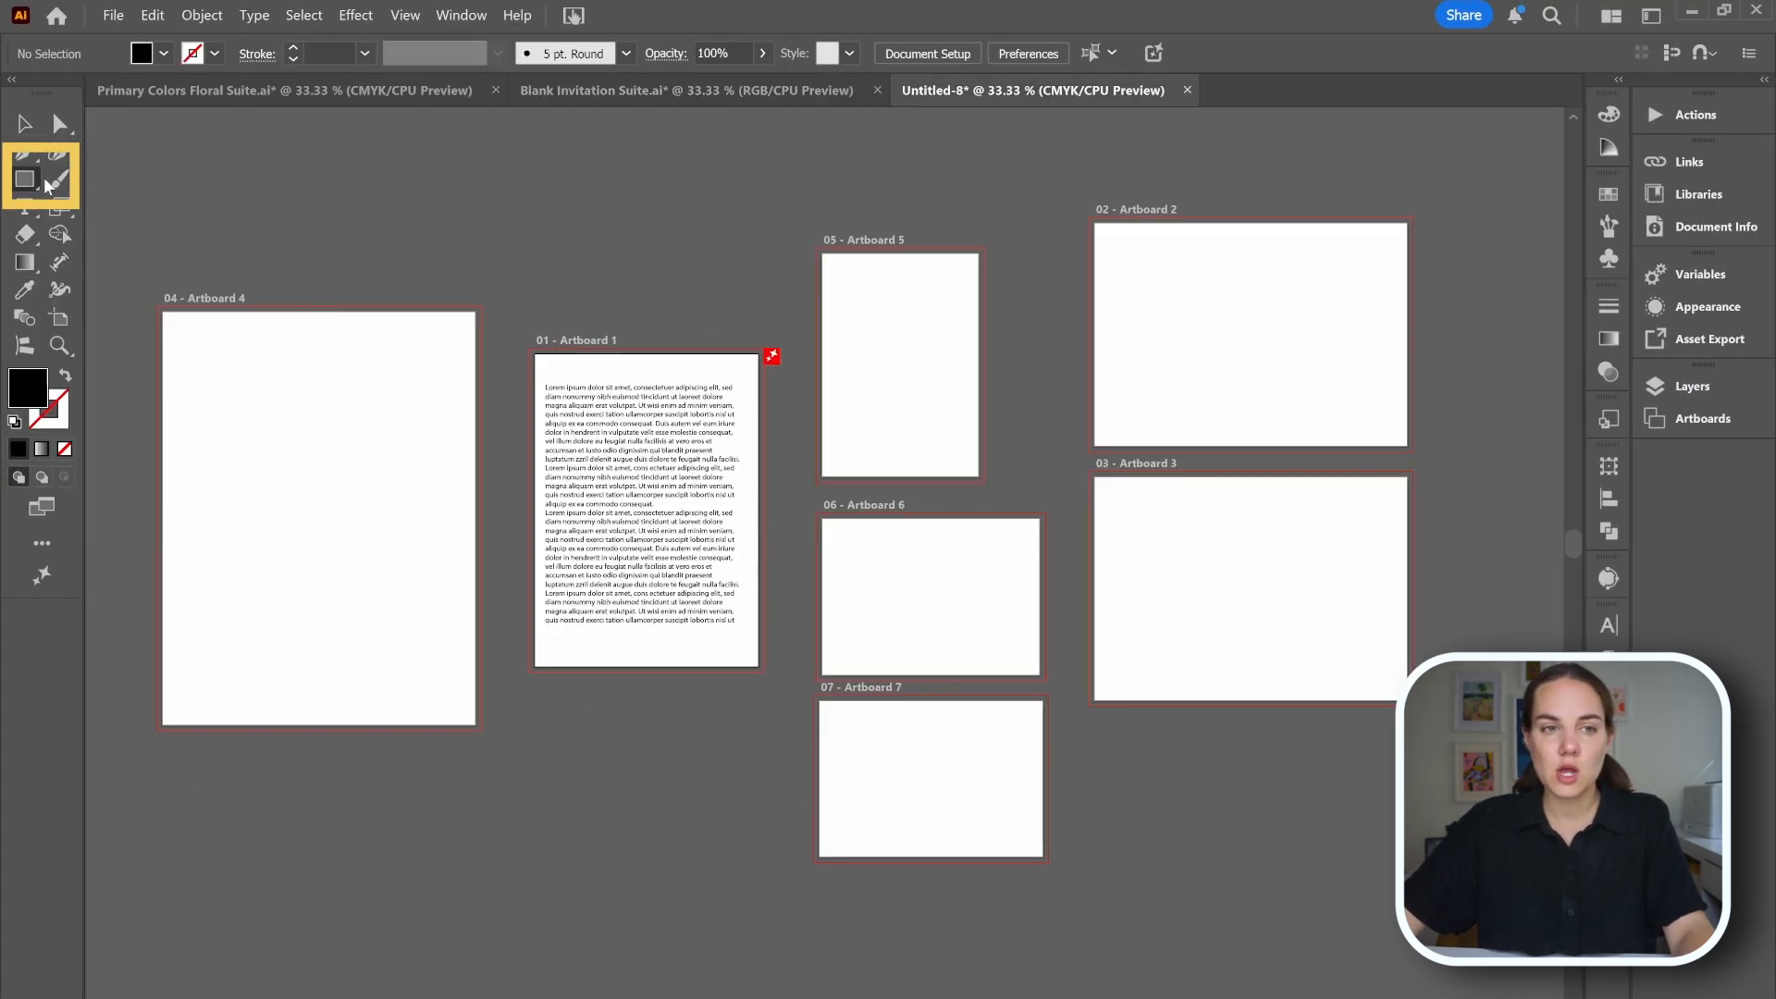
Draw a background rectangle spanning artboards 2 and 3 out to the bleed, undoing a fill change.
left_click_drag(1088, 218, 1413, 705)
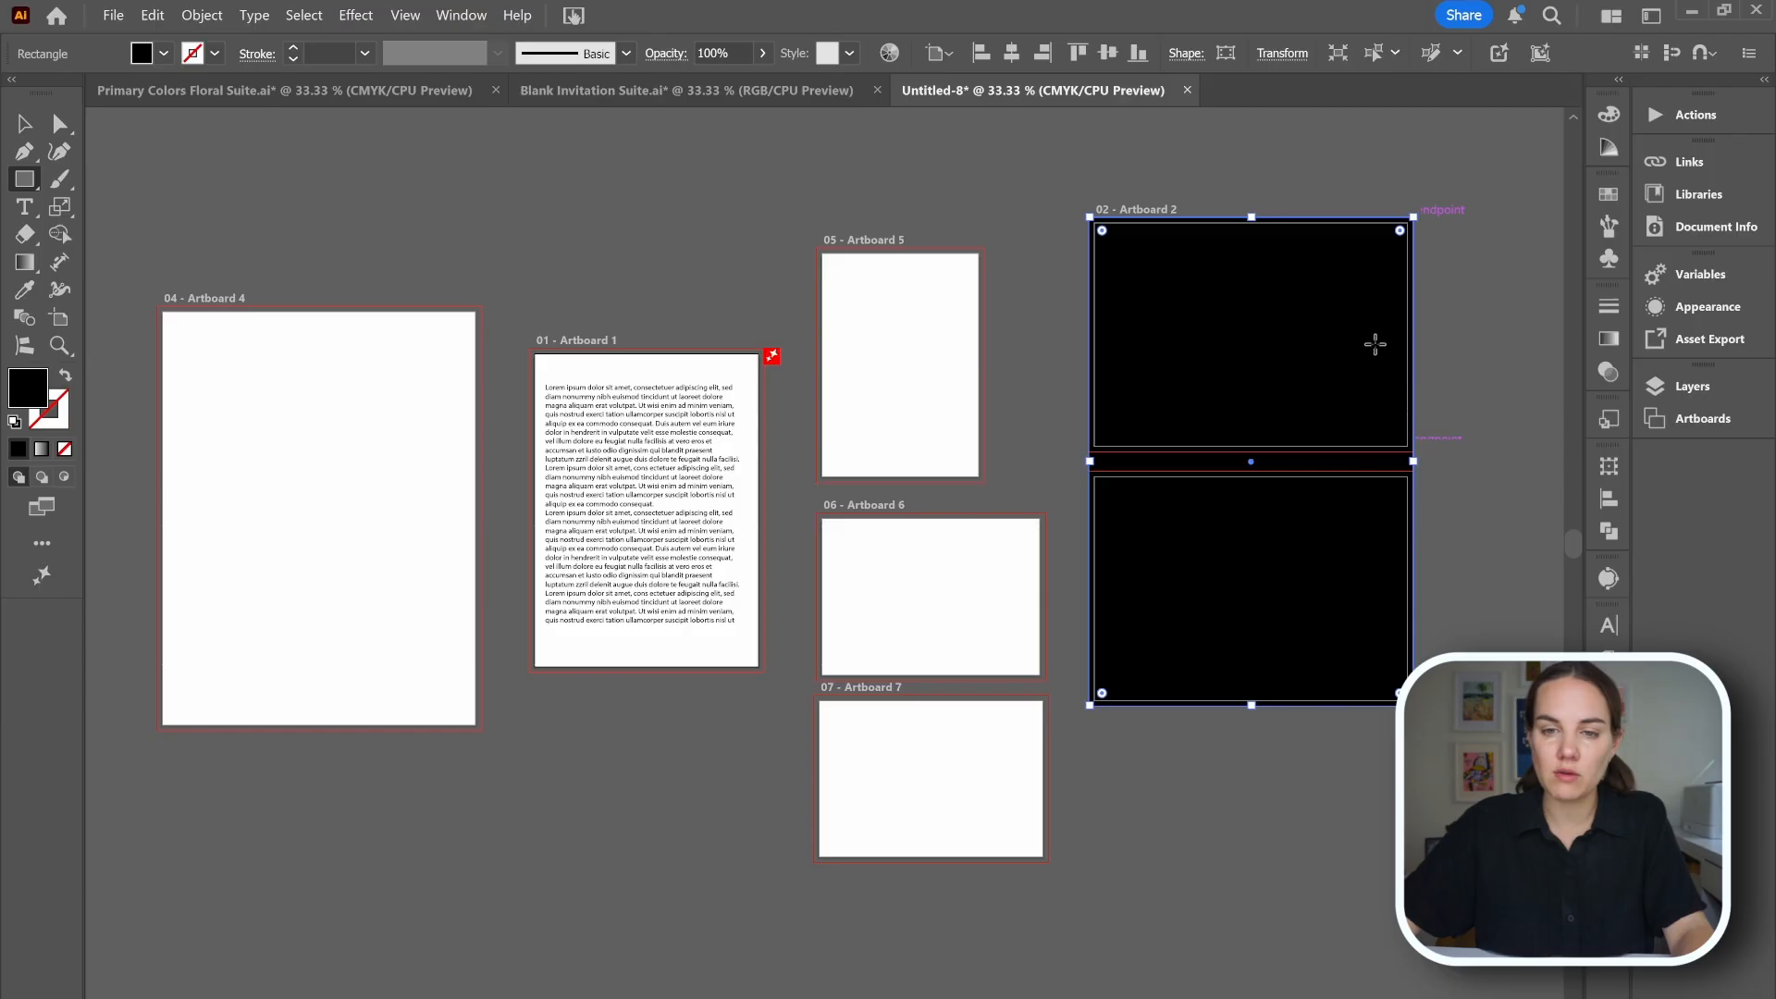
left_click(164, 53)
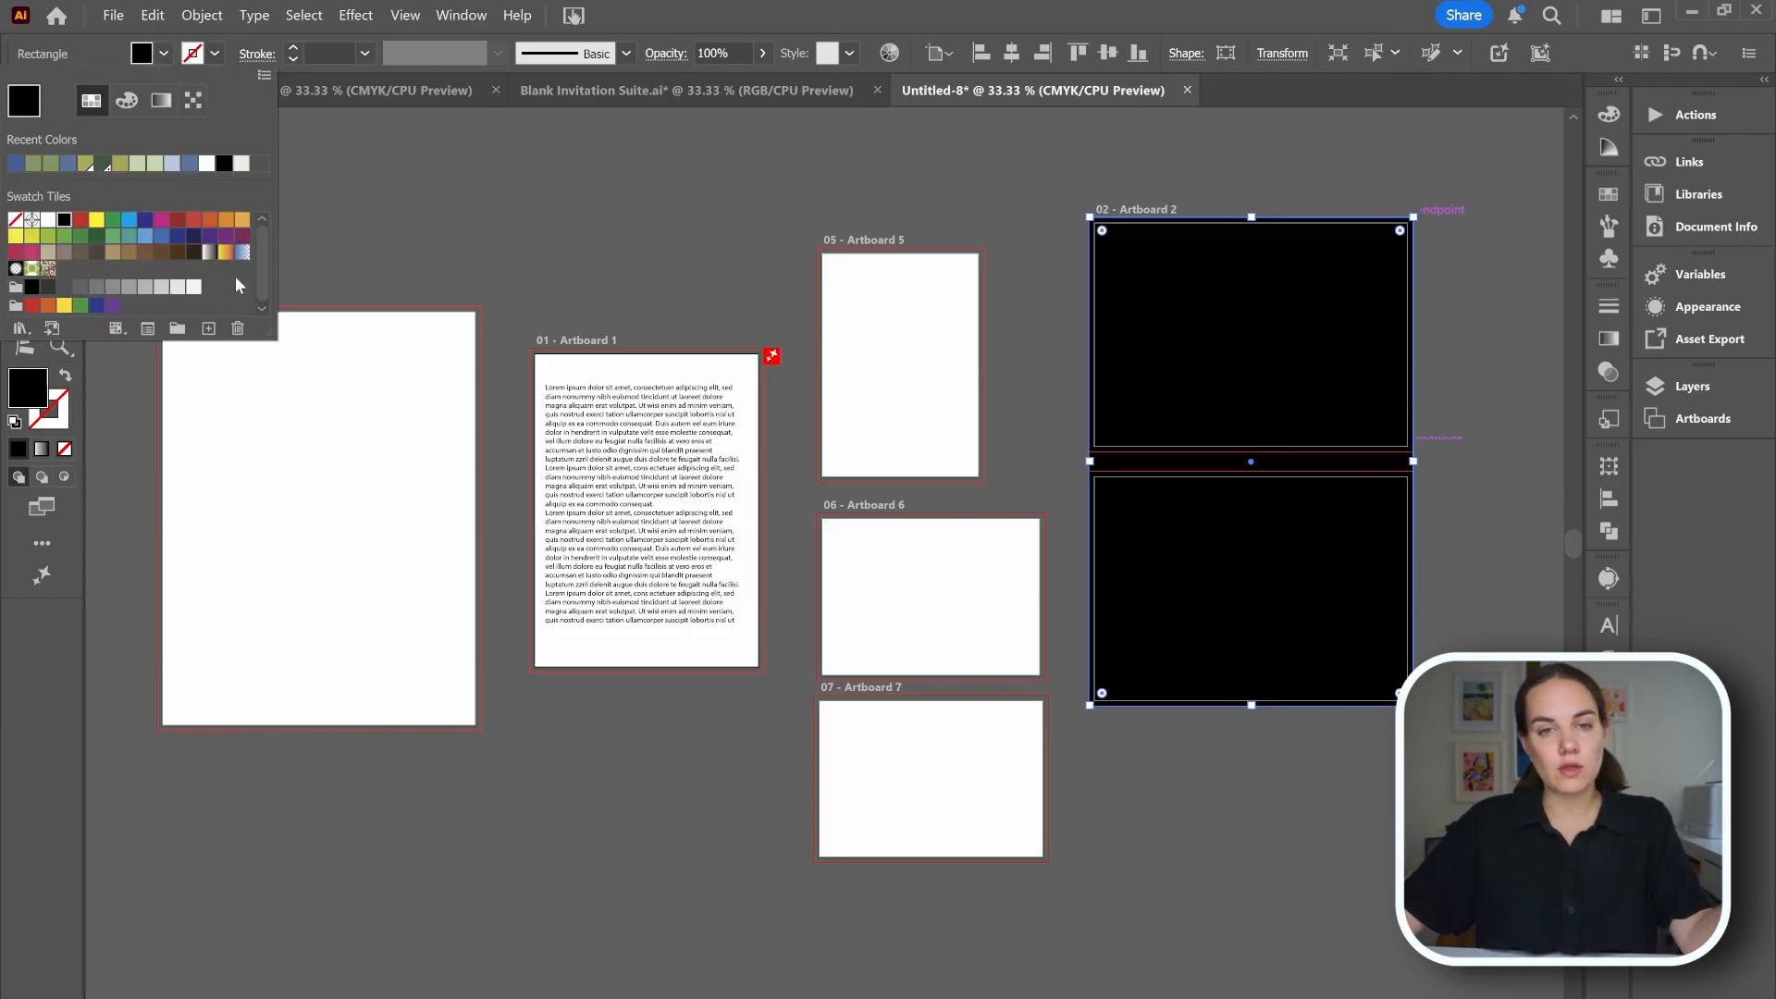
left_click(15, 221)
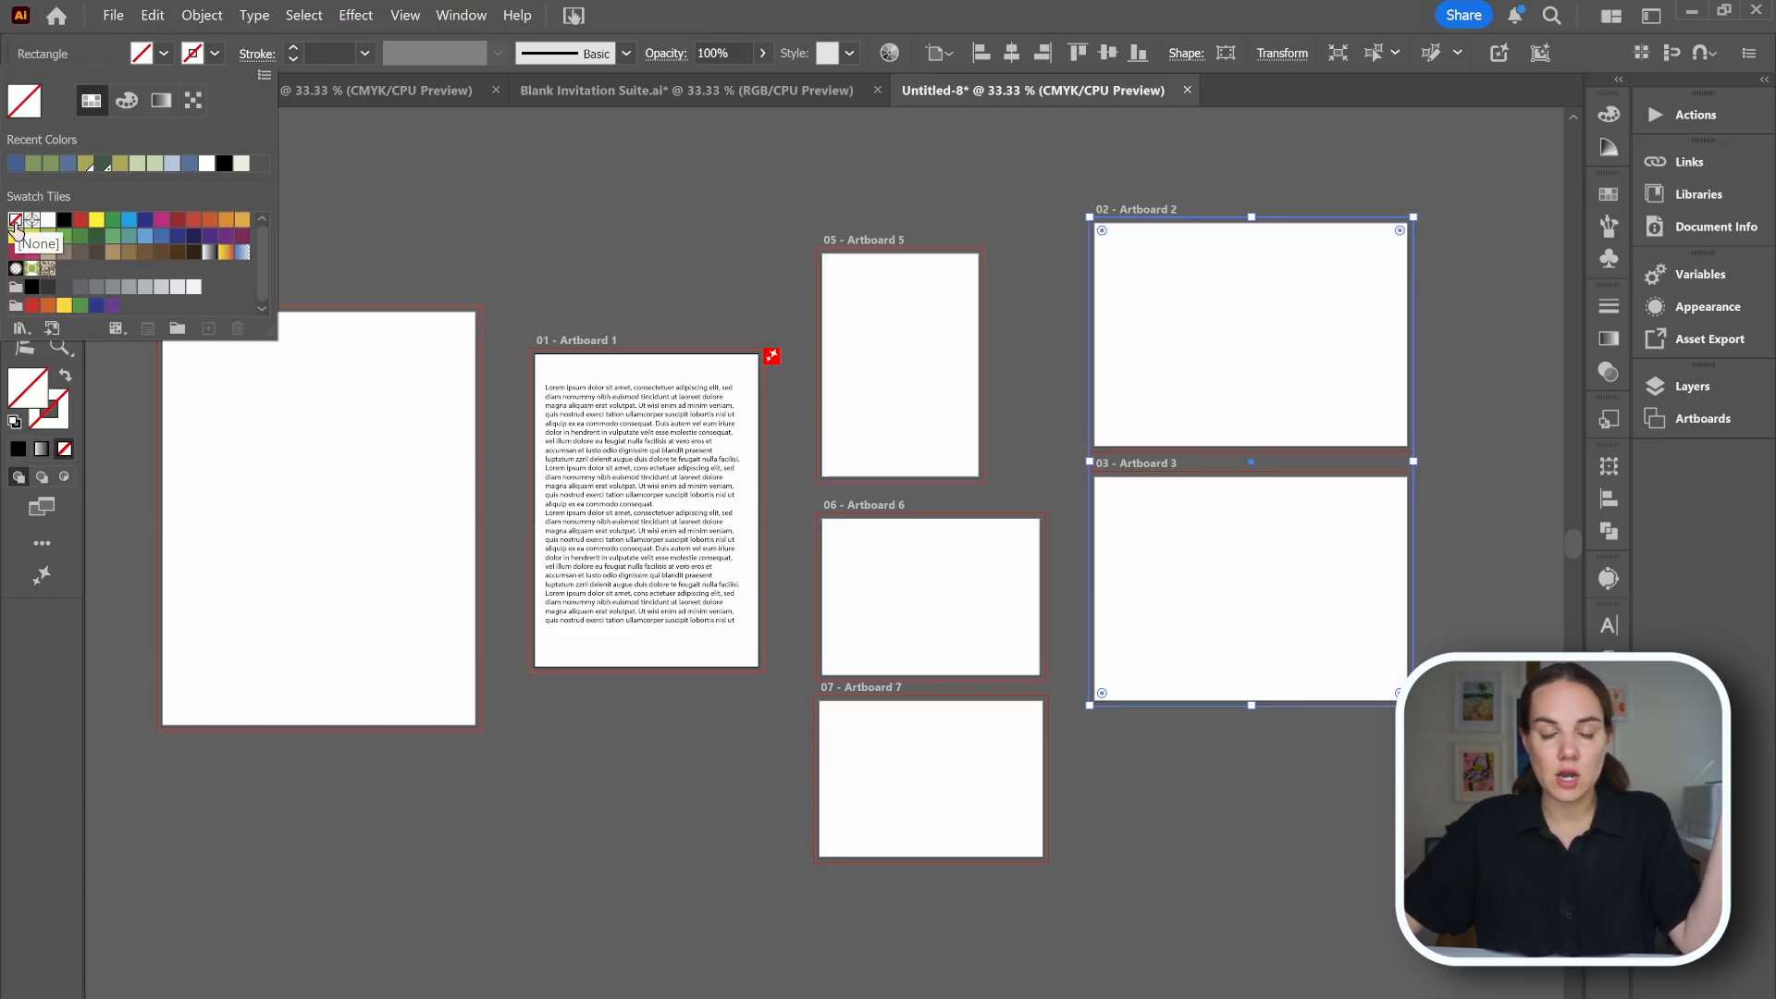
key("ctrl+z")
key("ctrl+z")
left_click(610, 198)
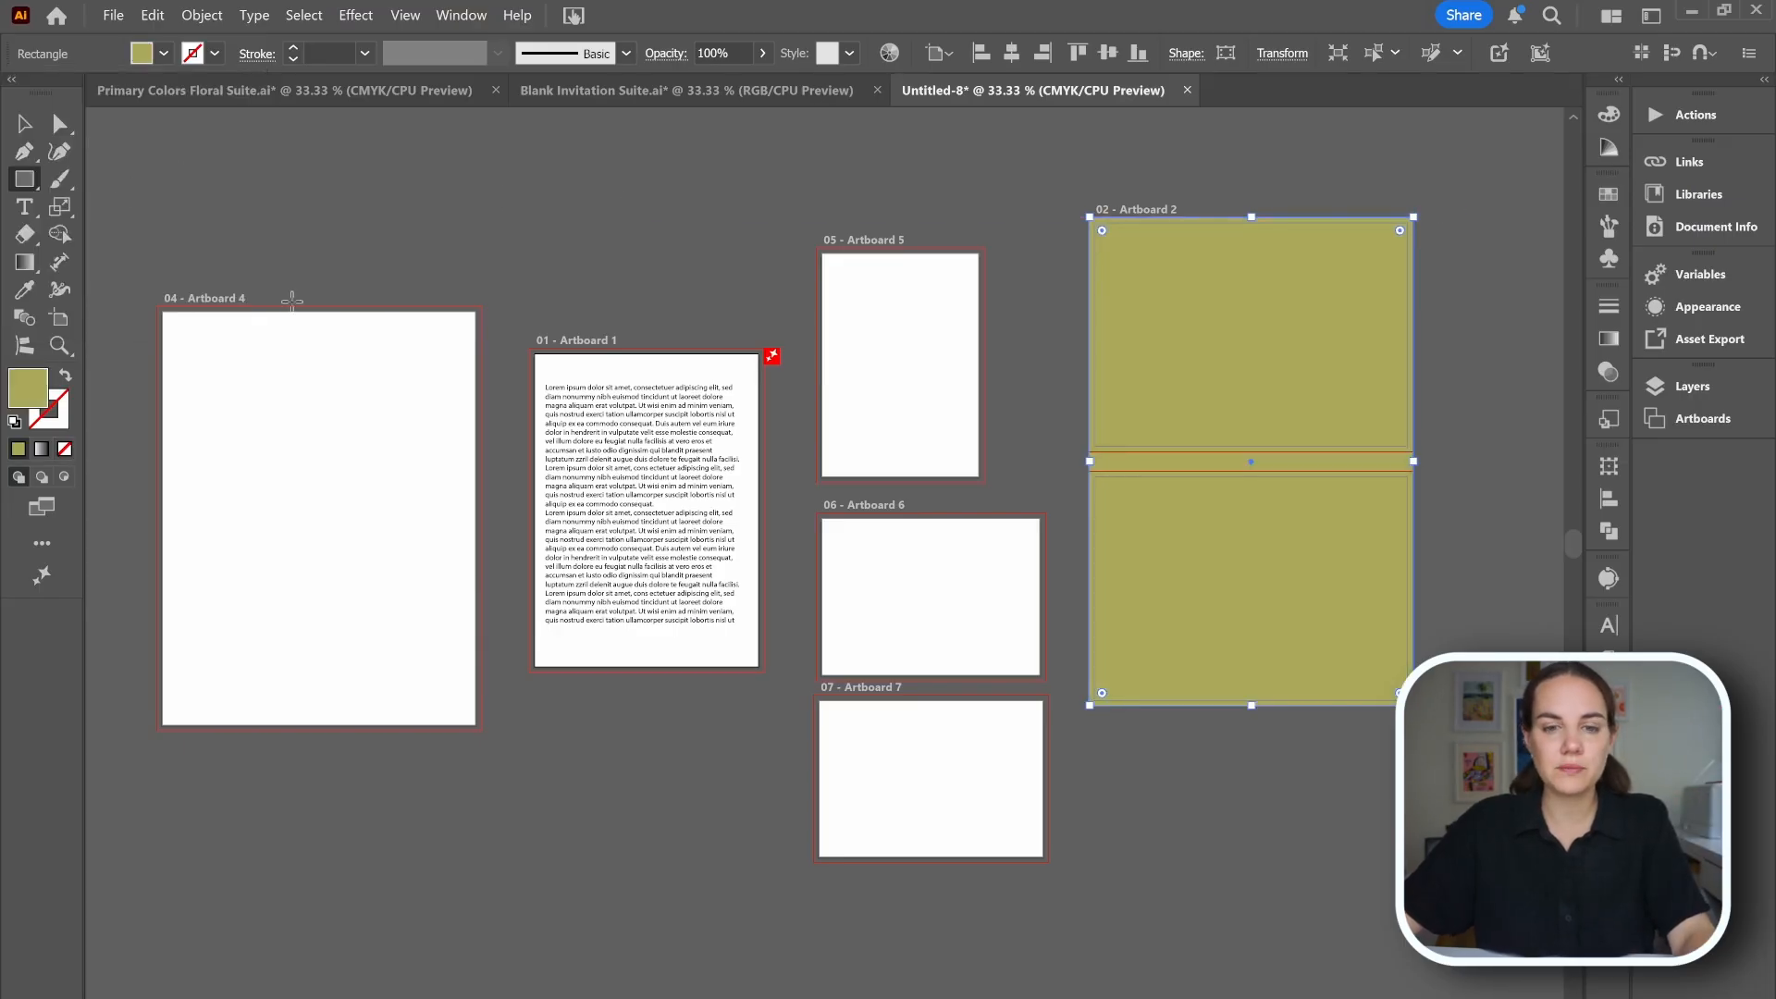
Draw a matching background rectangle over artboard 7 out to the bleed.
left_click_drag(815, 696, 1048, 862)
key("v")
left_click(1261, 807)
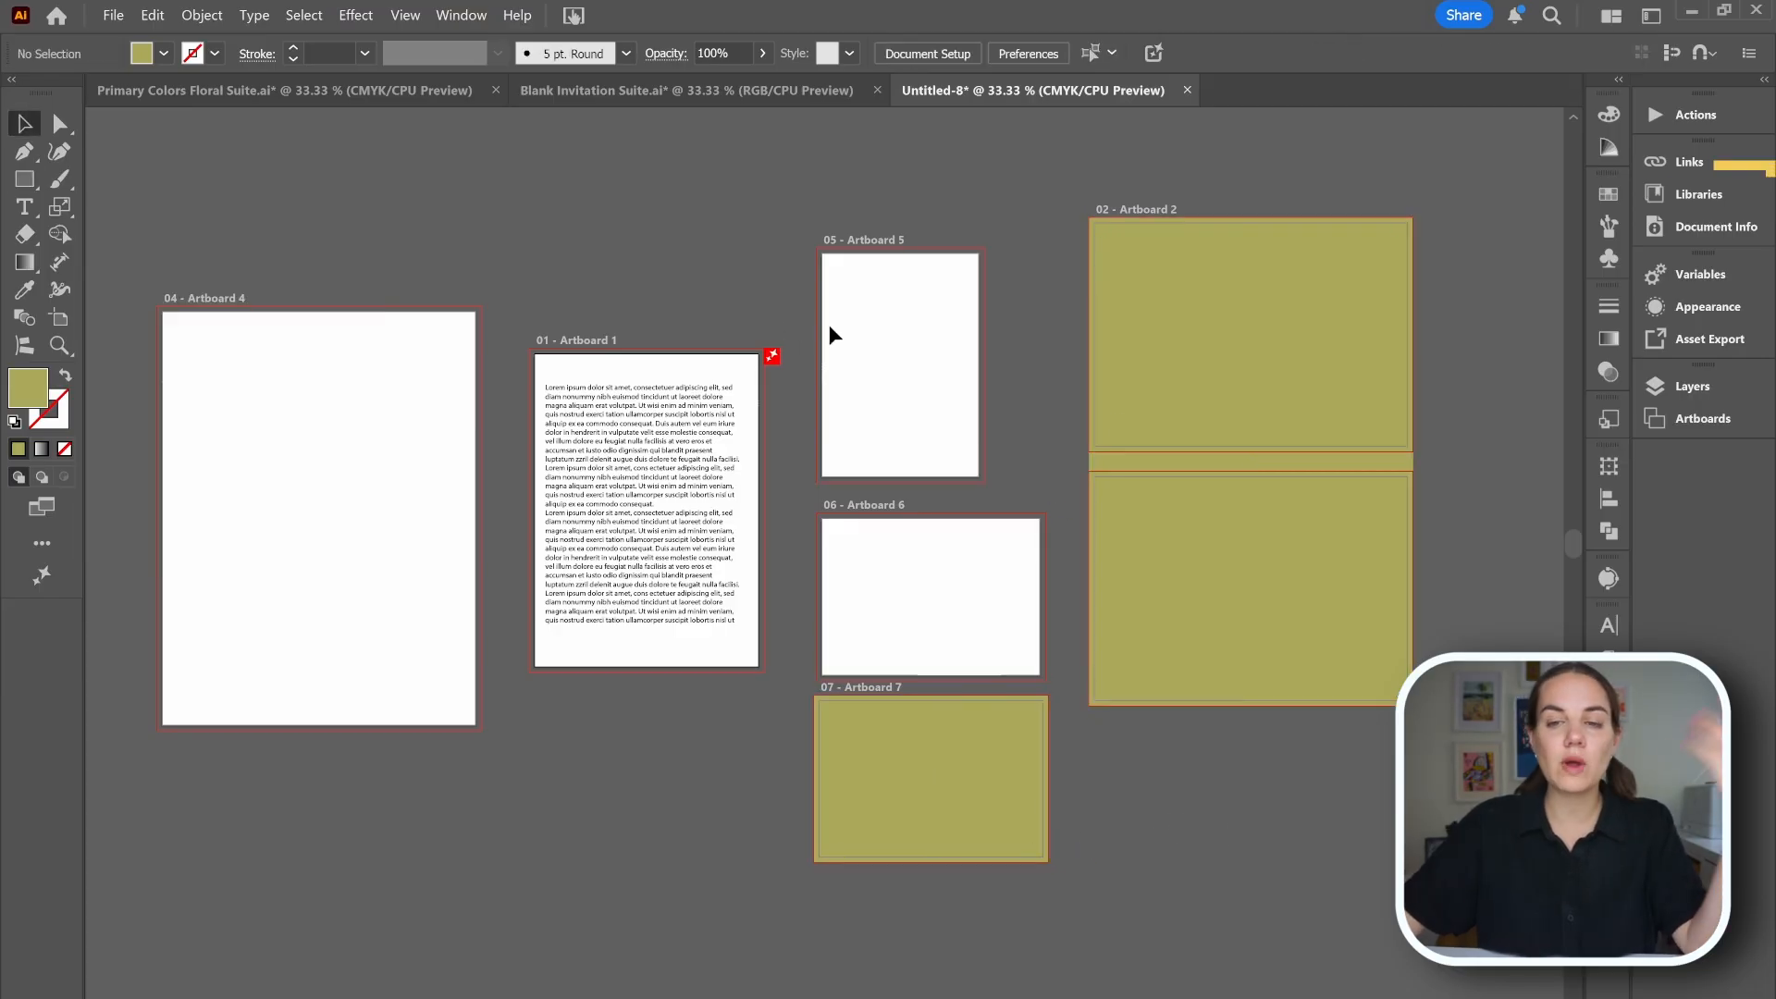
Browse the paper color palettes in the Stationer's CC Library, including Cards and Pockets.
left_click(1735, 190)
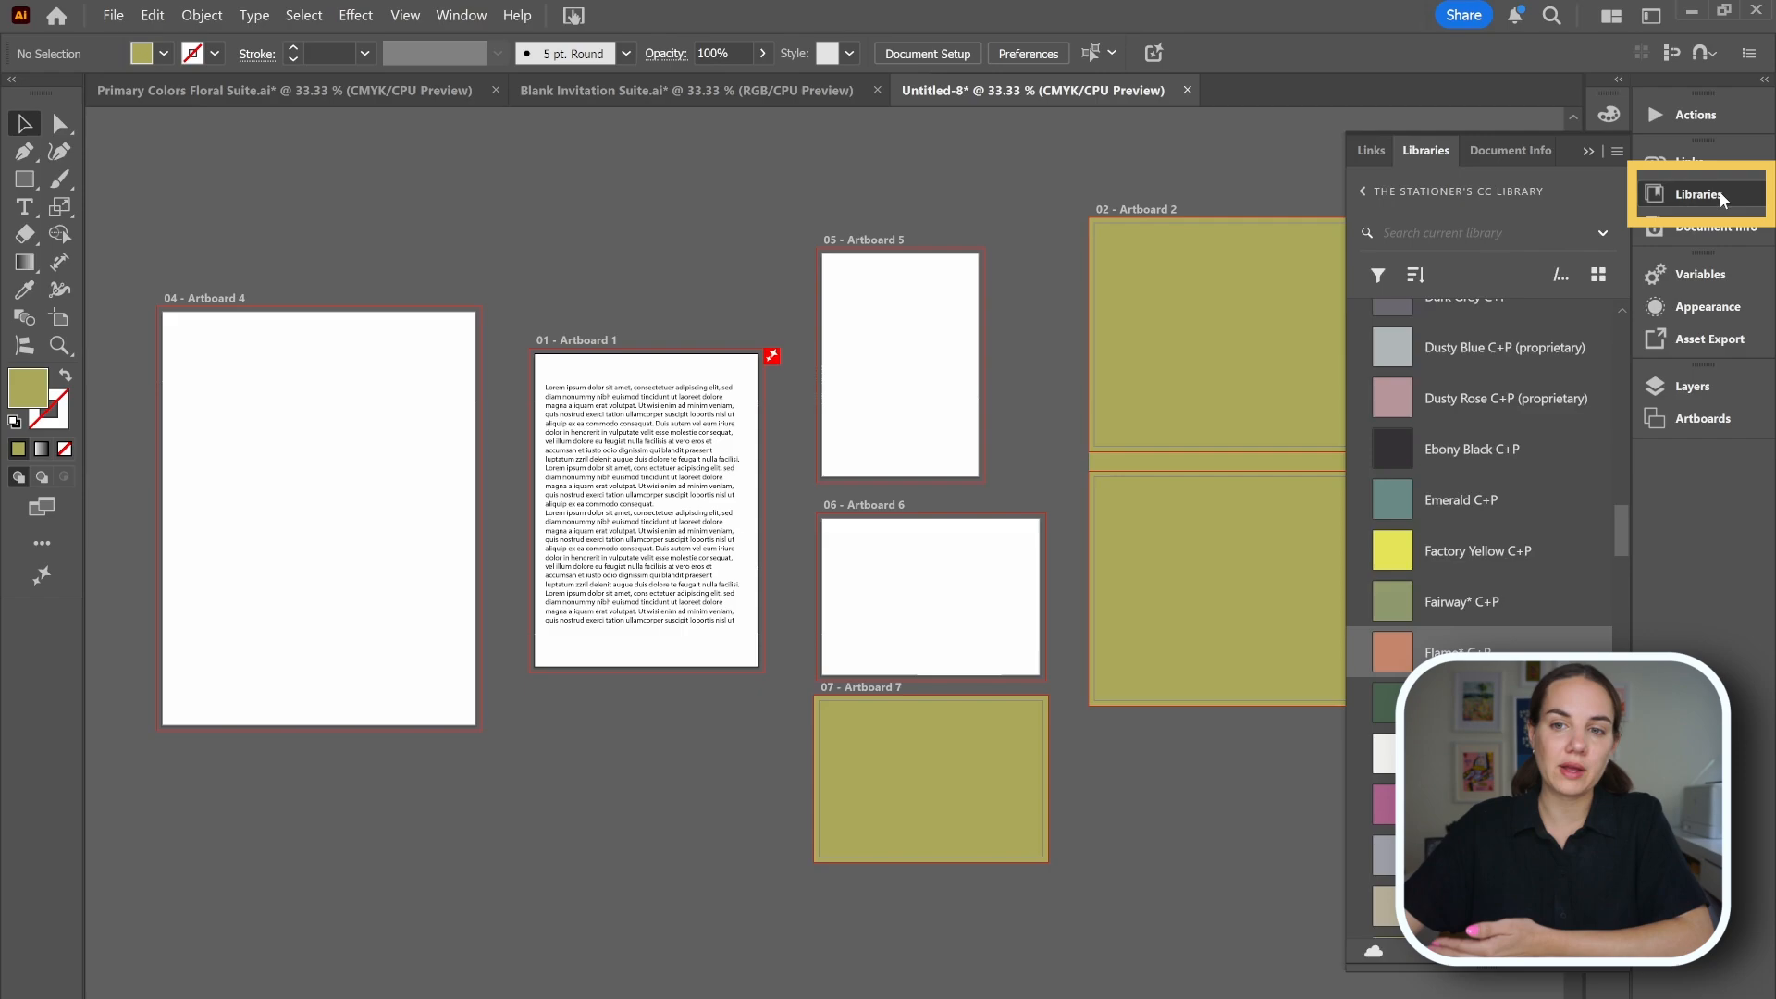
scroll(1550, 533, "up", 5)
scroll(1551, 533, "up", 10)
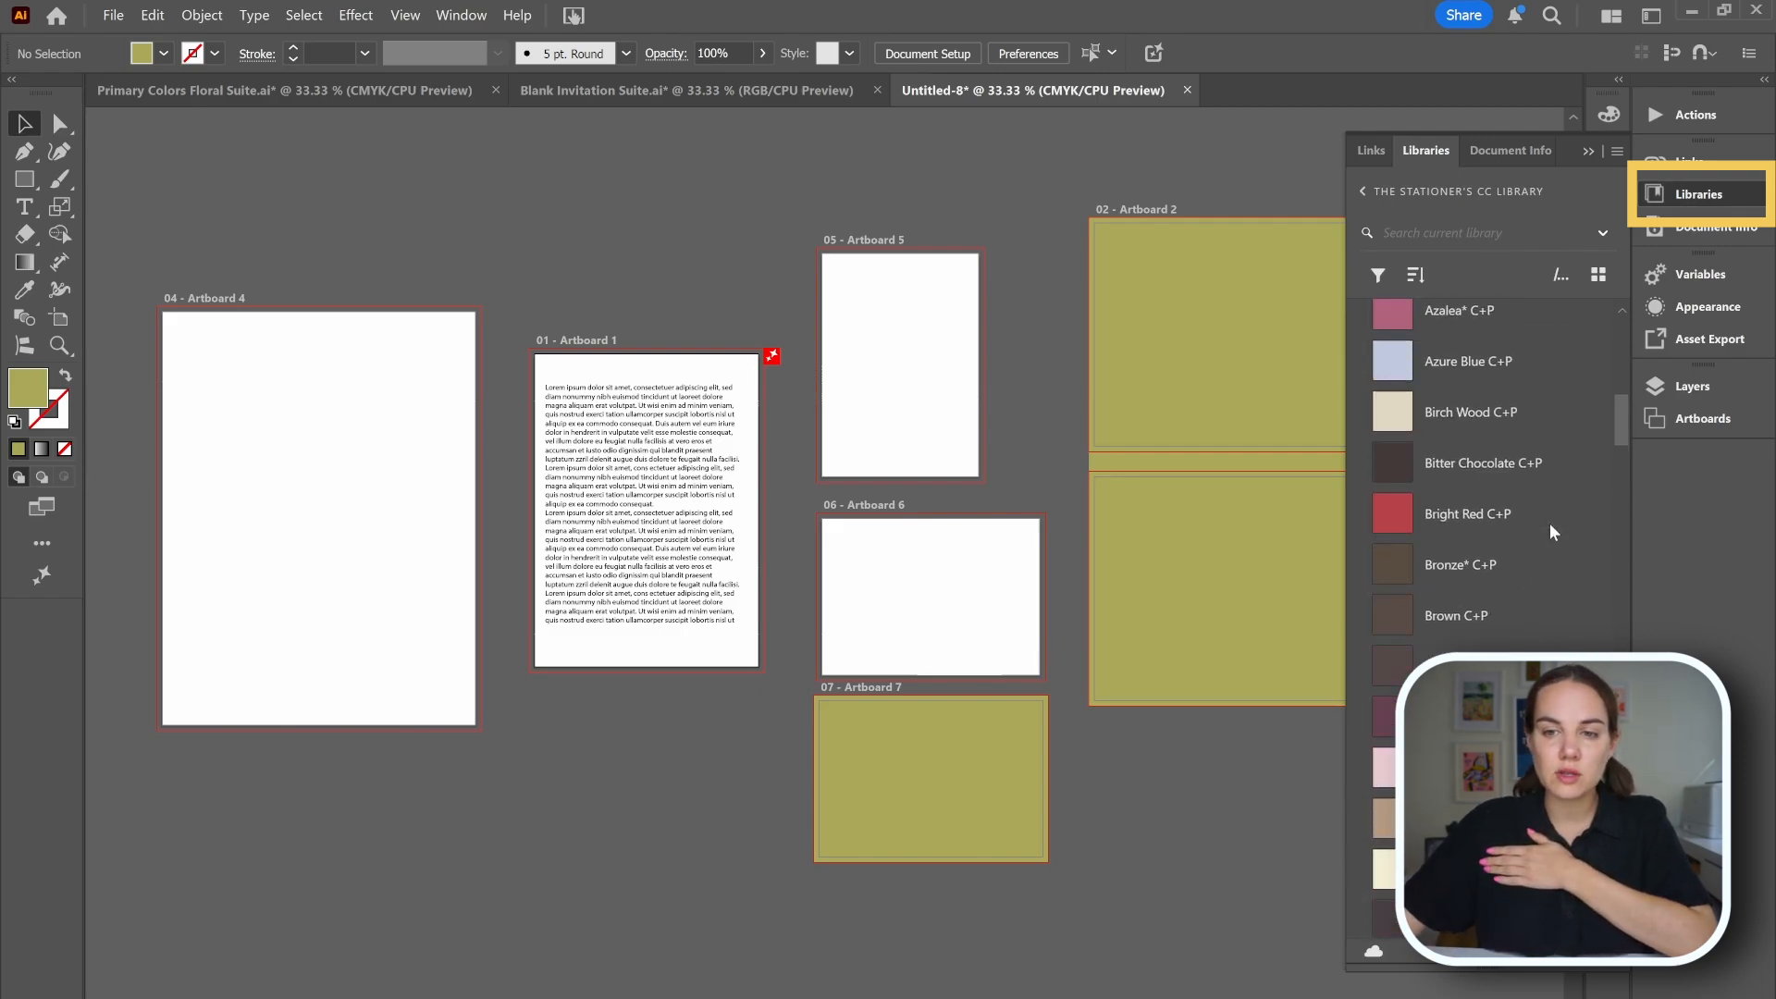
scroll(1552, 535, "up", 10)
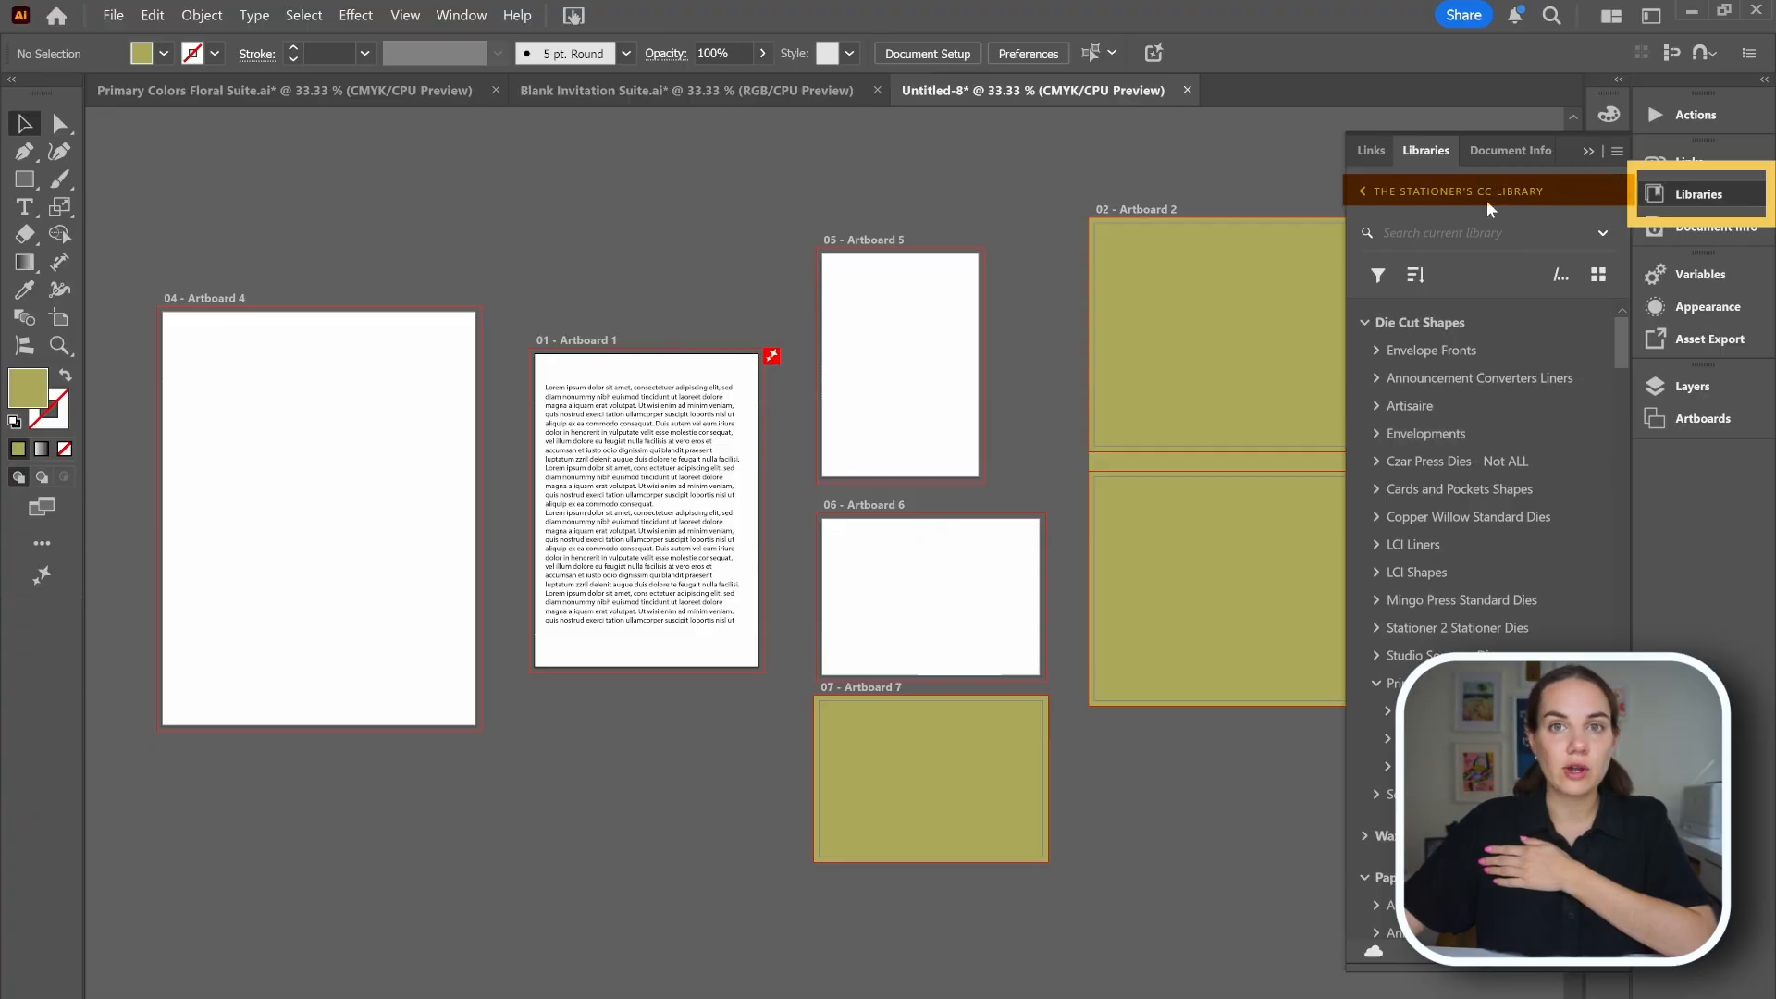
scroll(1465, 524, "down", 5)
scroll(1465, 525, "down", 3)
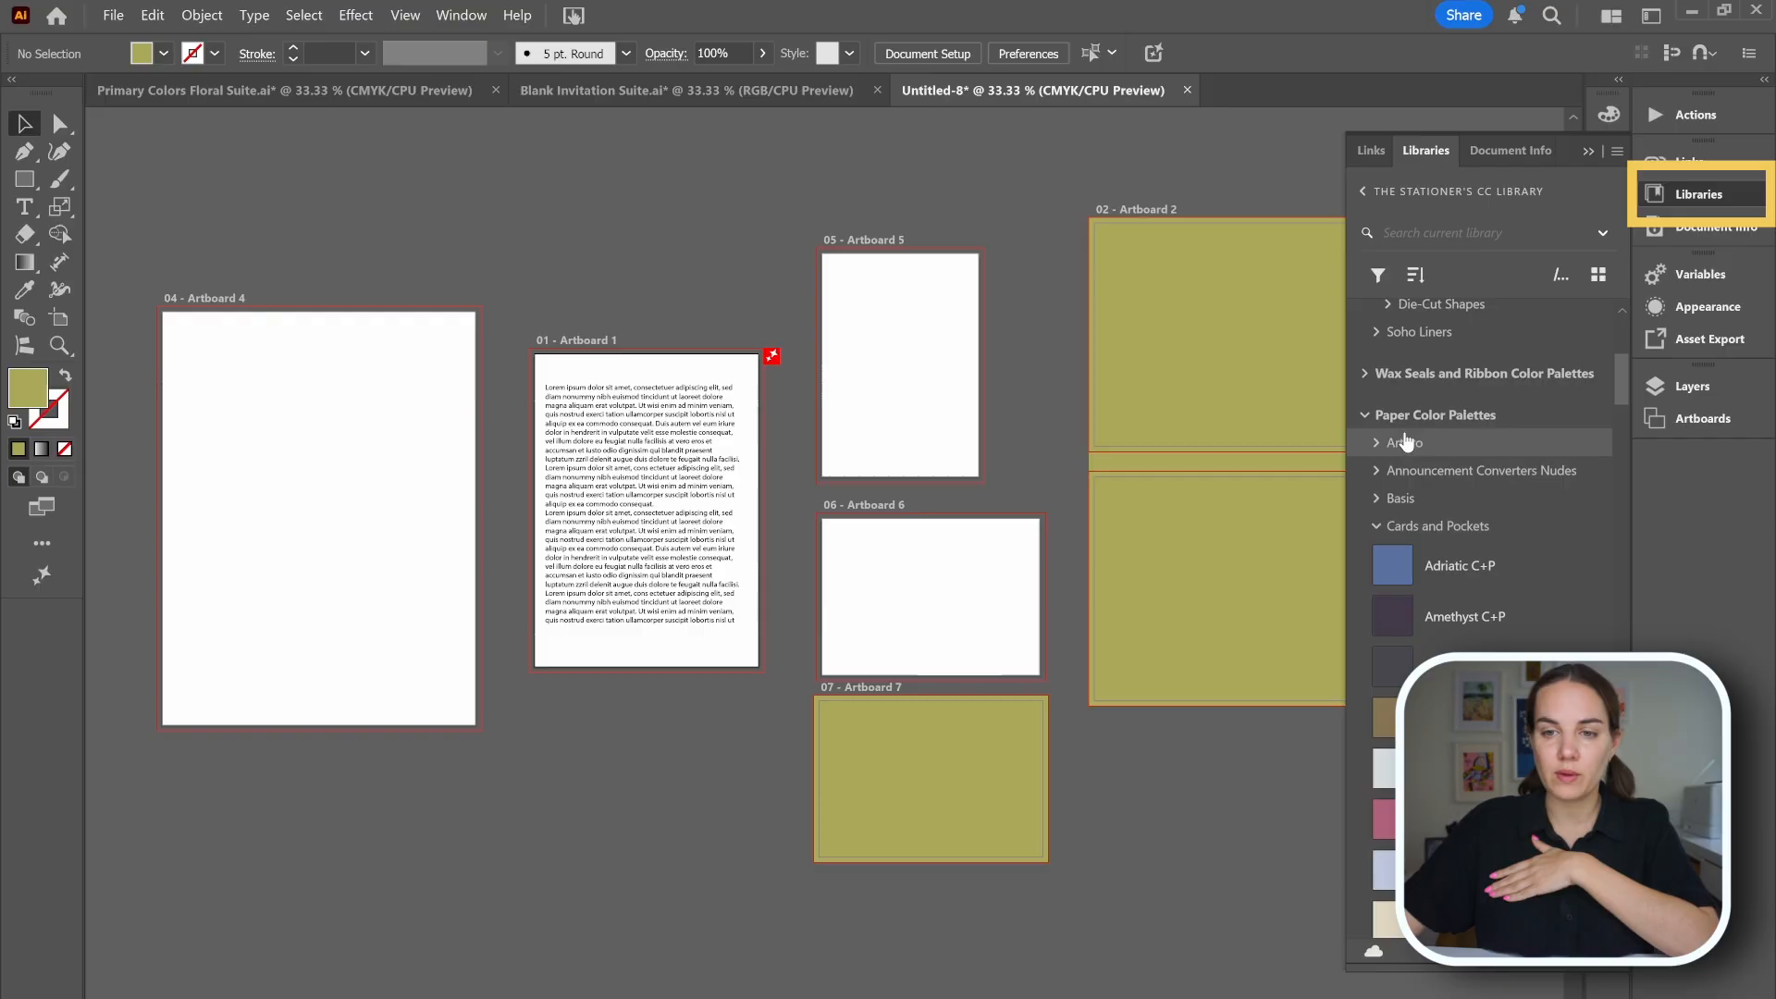
left_click(1378, 523)
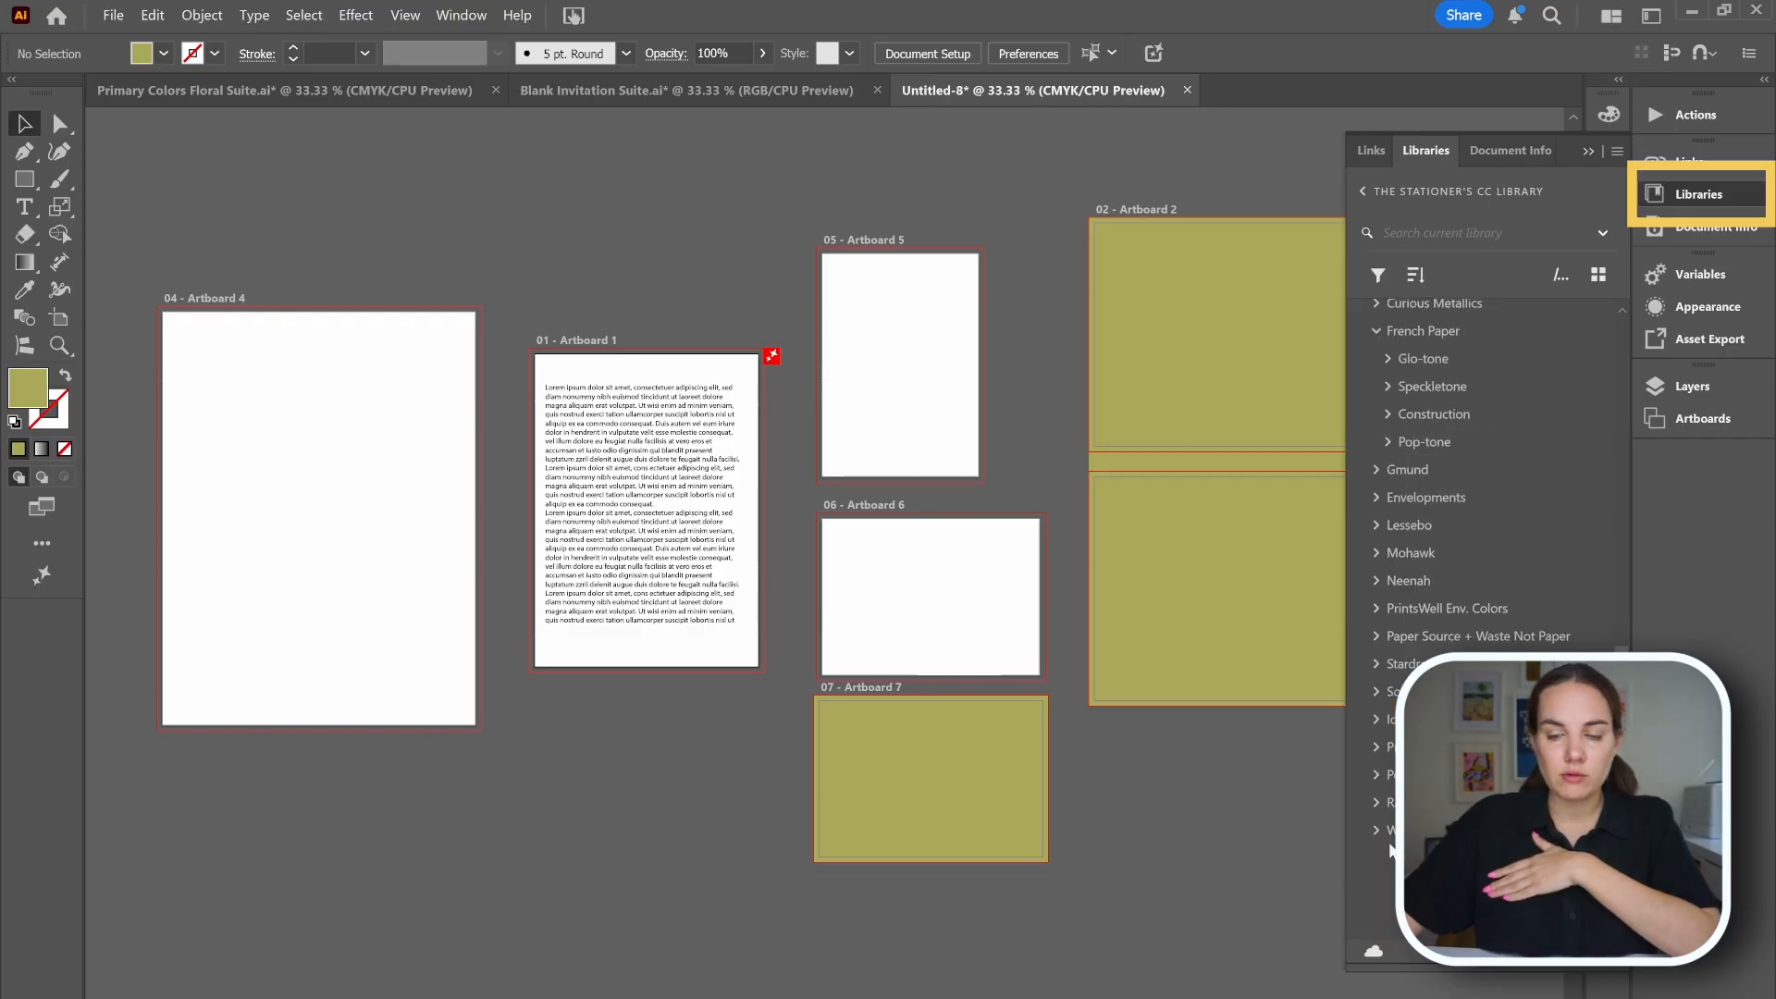
scroll(1436, 620, "up", 3)
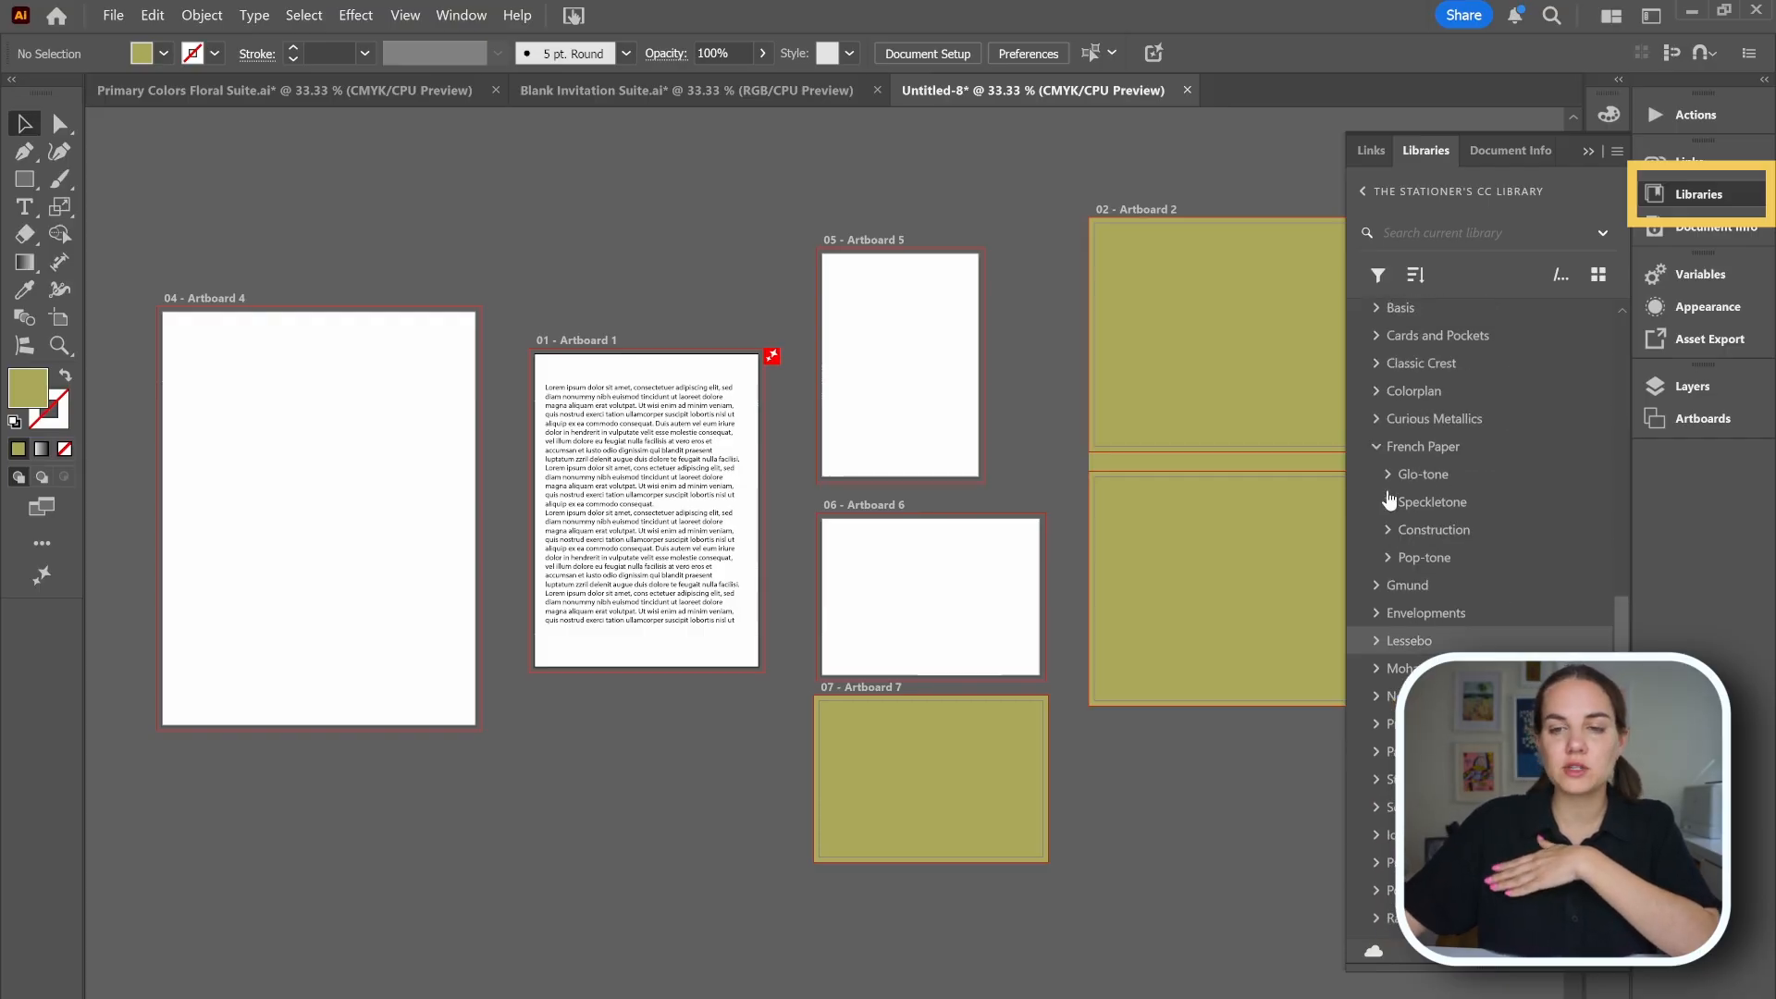
scroll(1403, 470, "up", 5)
scroll(1392, 483, "down", 2)
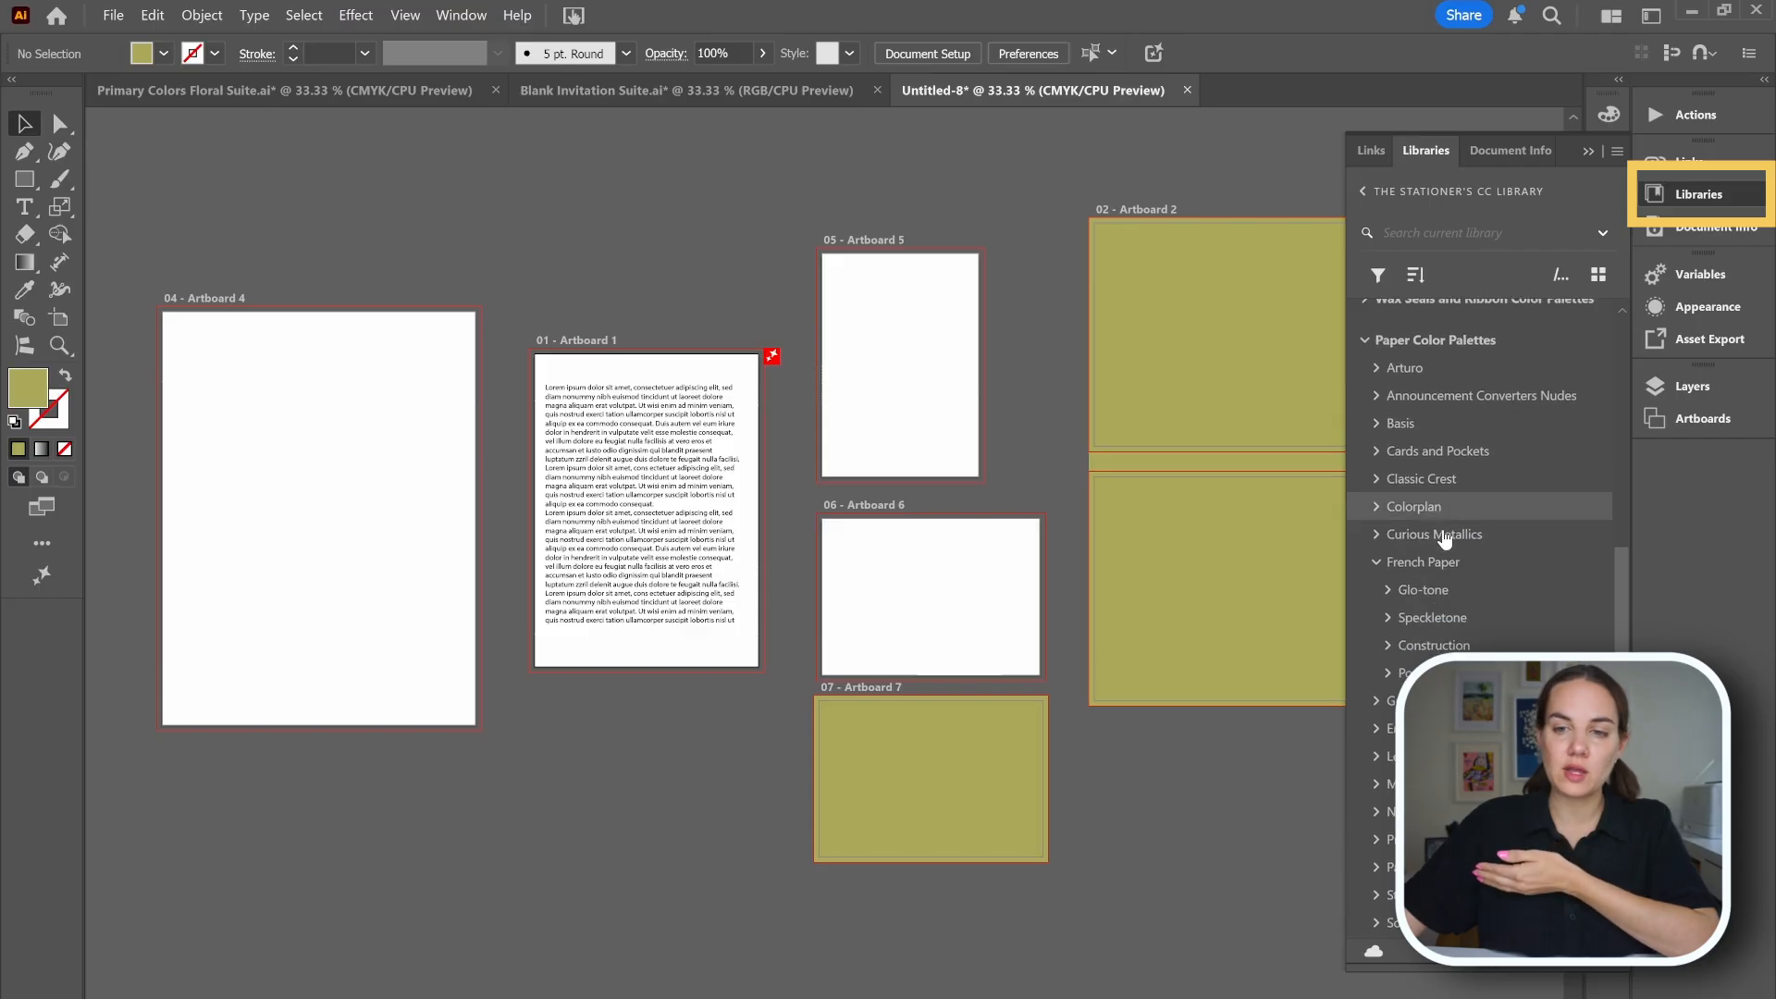
left_click(1375, 449)
scroll(1451, 524, "down", 1)
scroll(1458, 525, "down", 12)
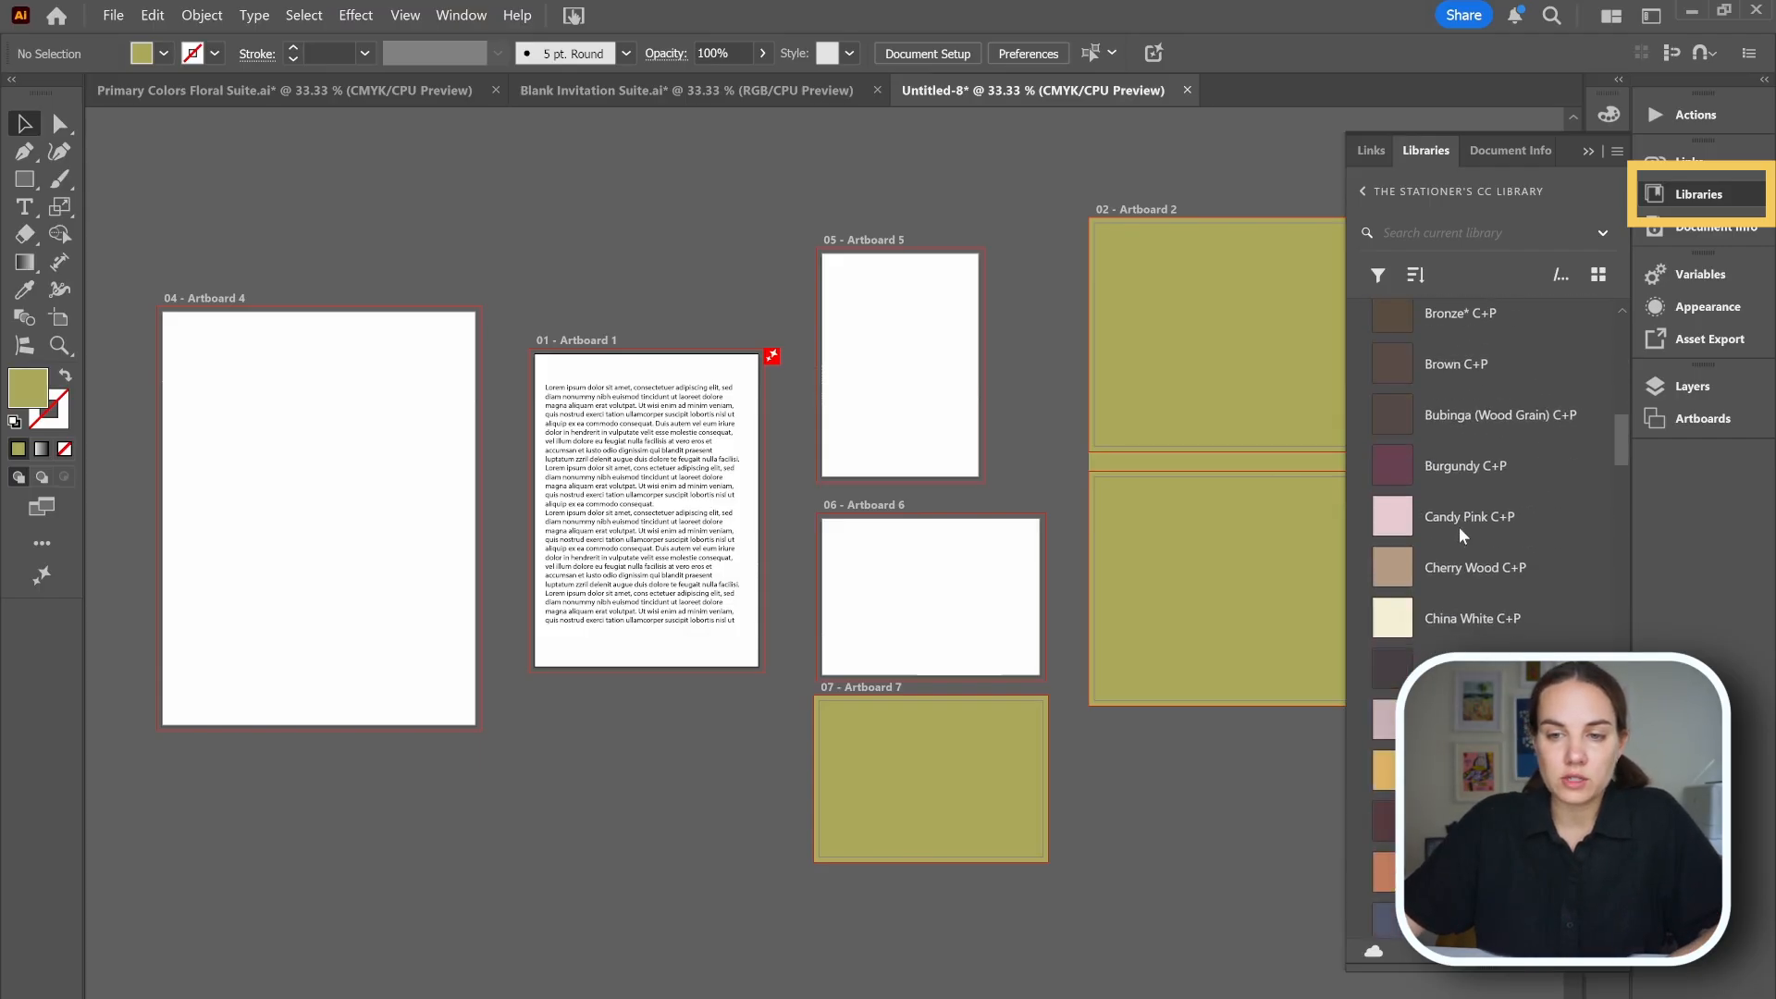
scroll(1458, 525, "down", 8)
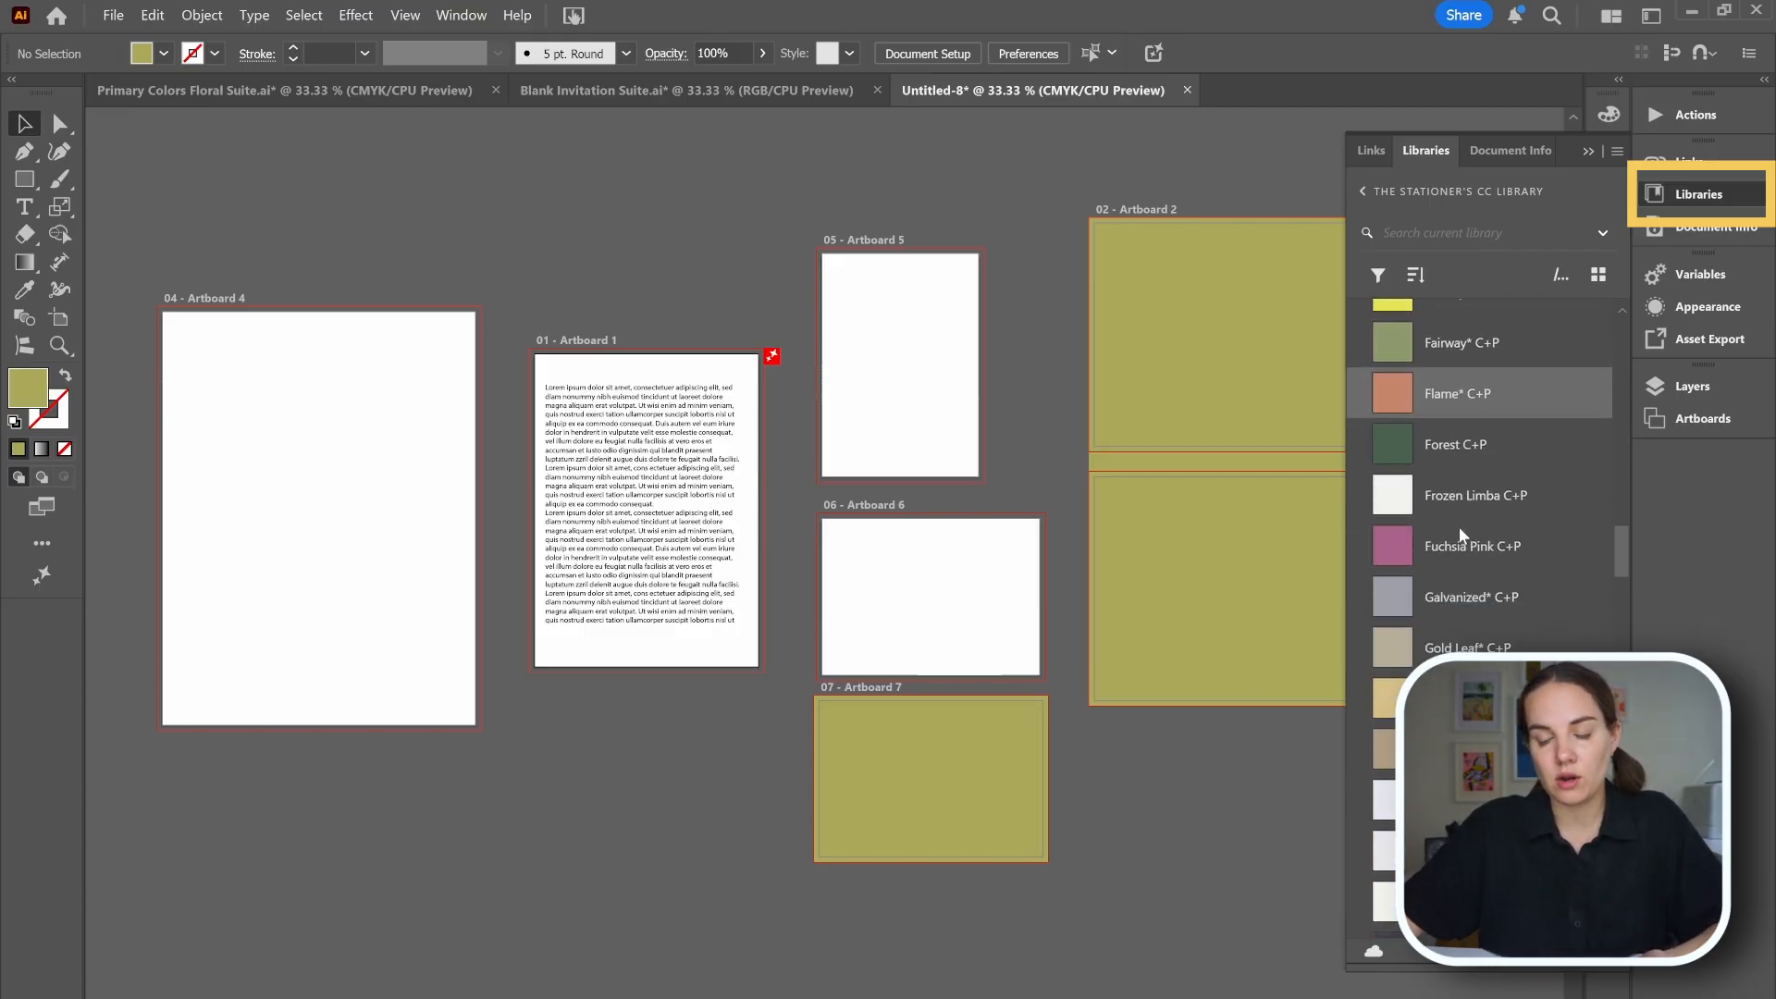
scroll(1457, 525, "up", 6)
Fill the background rectangle on artboards 2 and 3 with Dusty Blue C+P.
left_click(1227, 388)
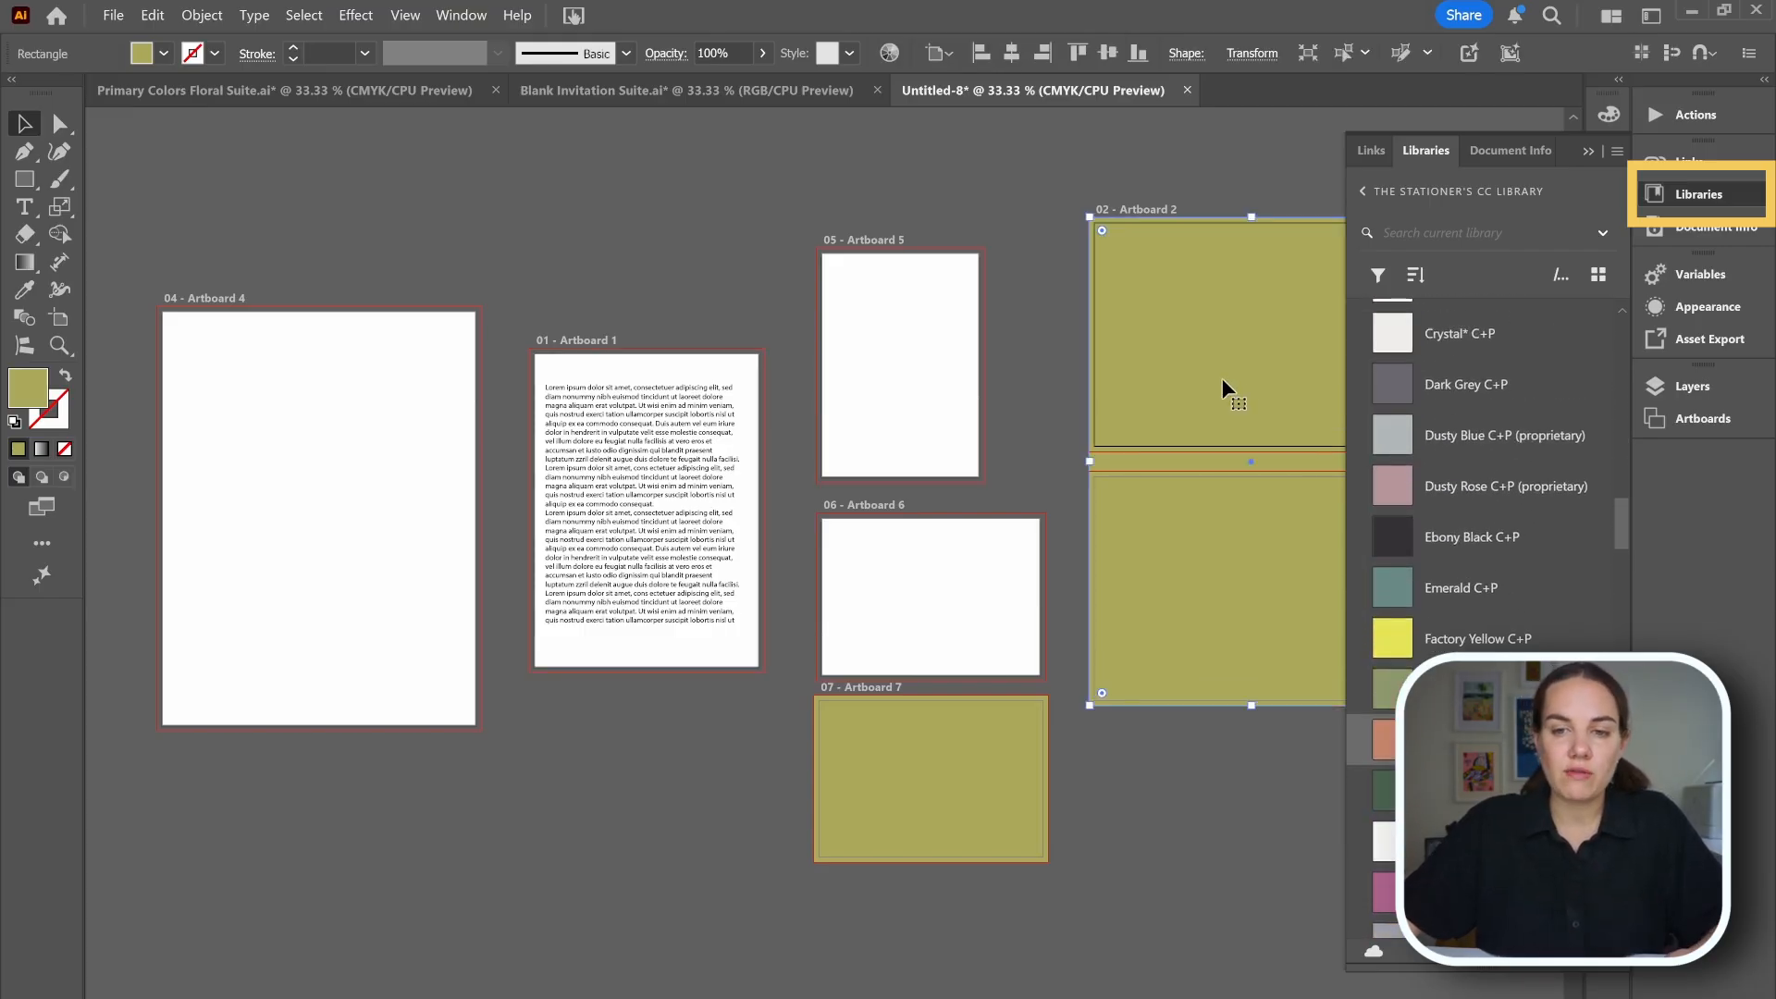
left_click(1400, 433)
left_click(1241, 753)
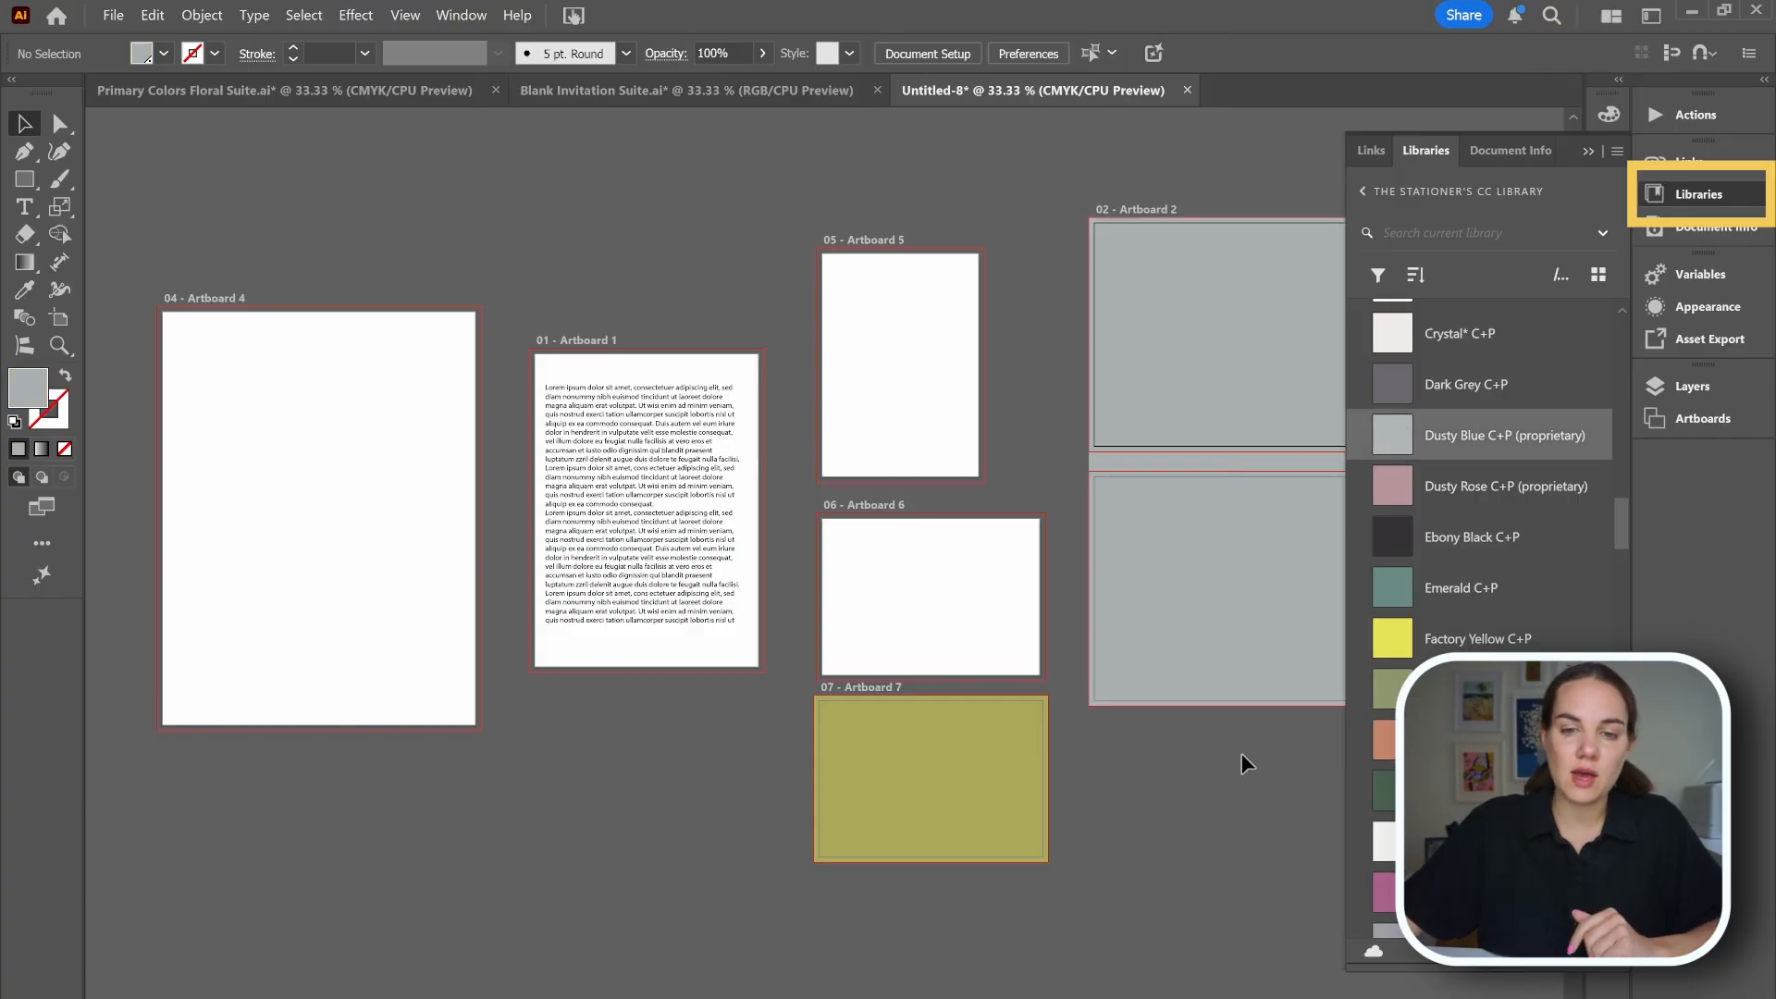
Fill the background rectangle on artboard 7 with Emerald C+P.
left_click(963, 793)
left_click(1403, 592)
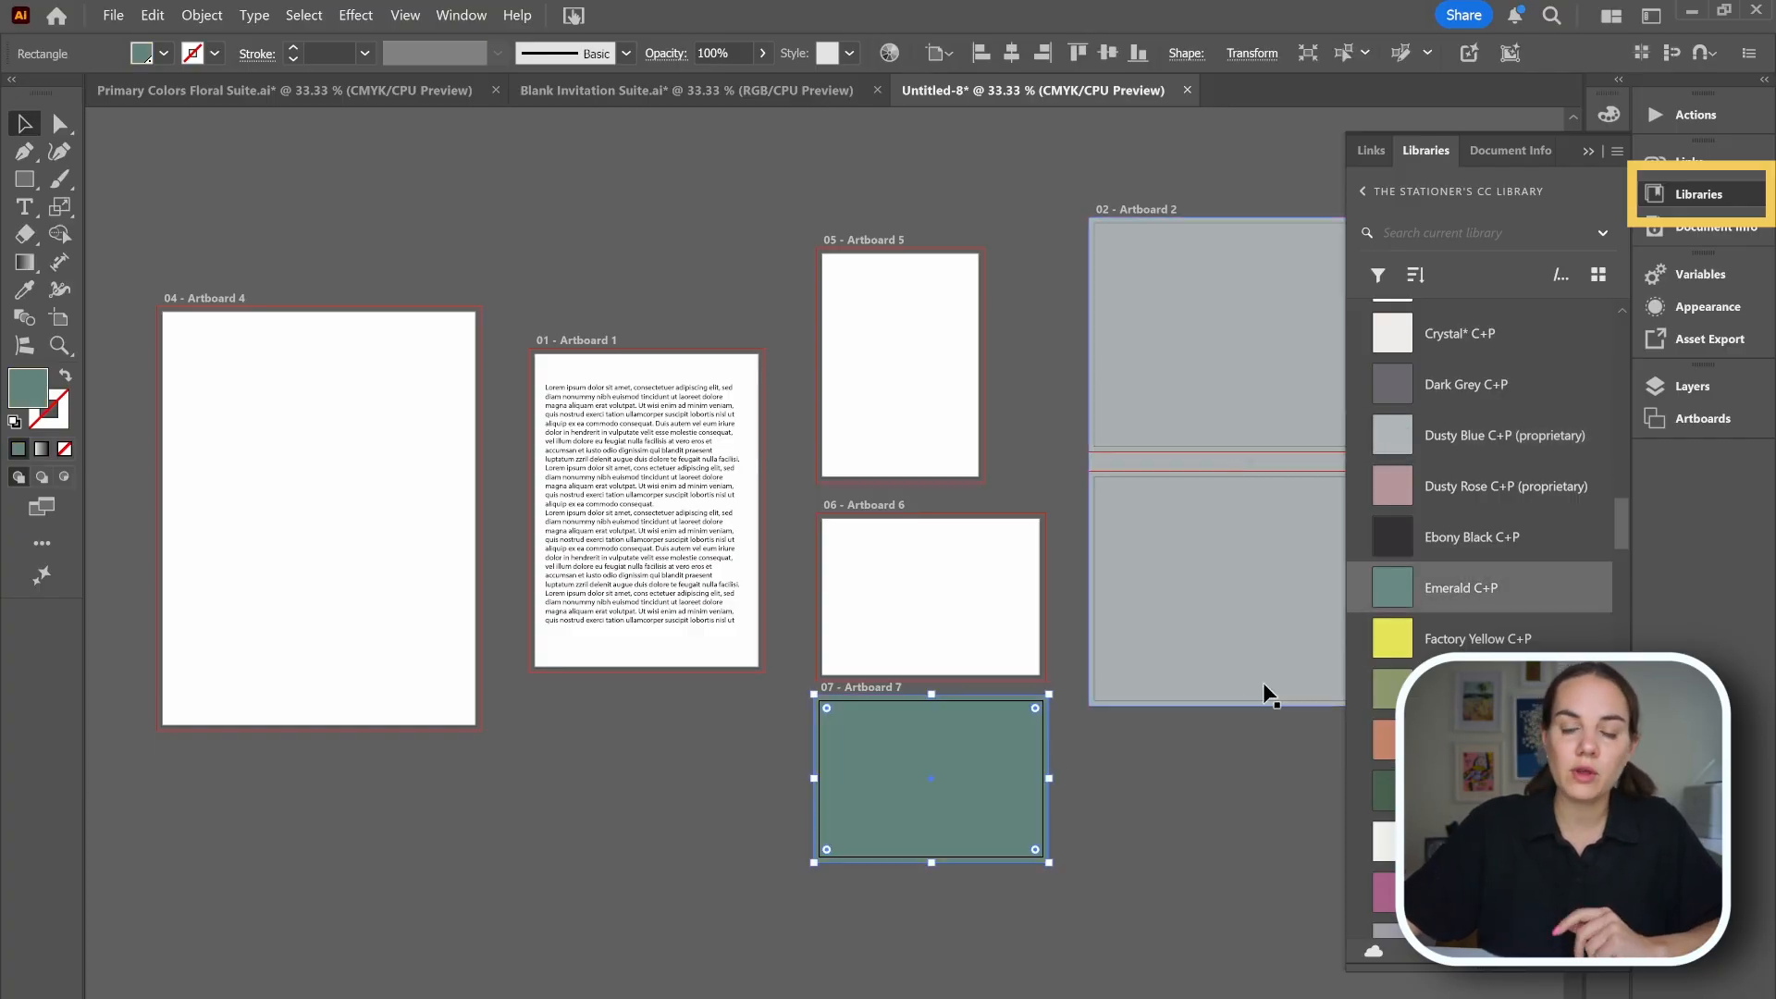
left_click(1276, 793)
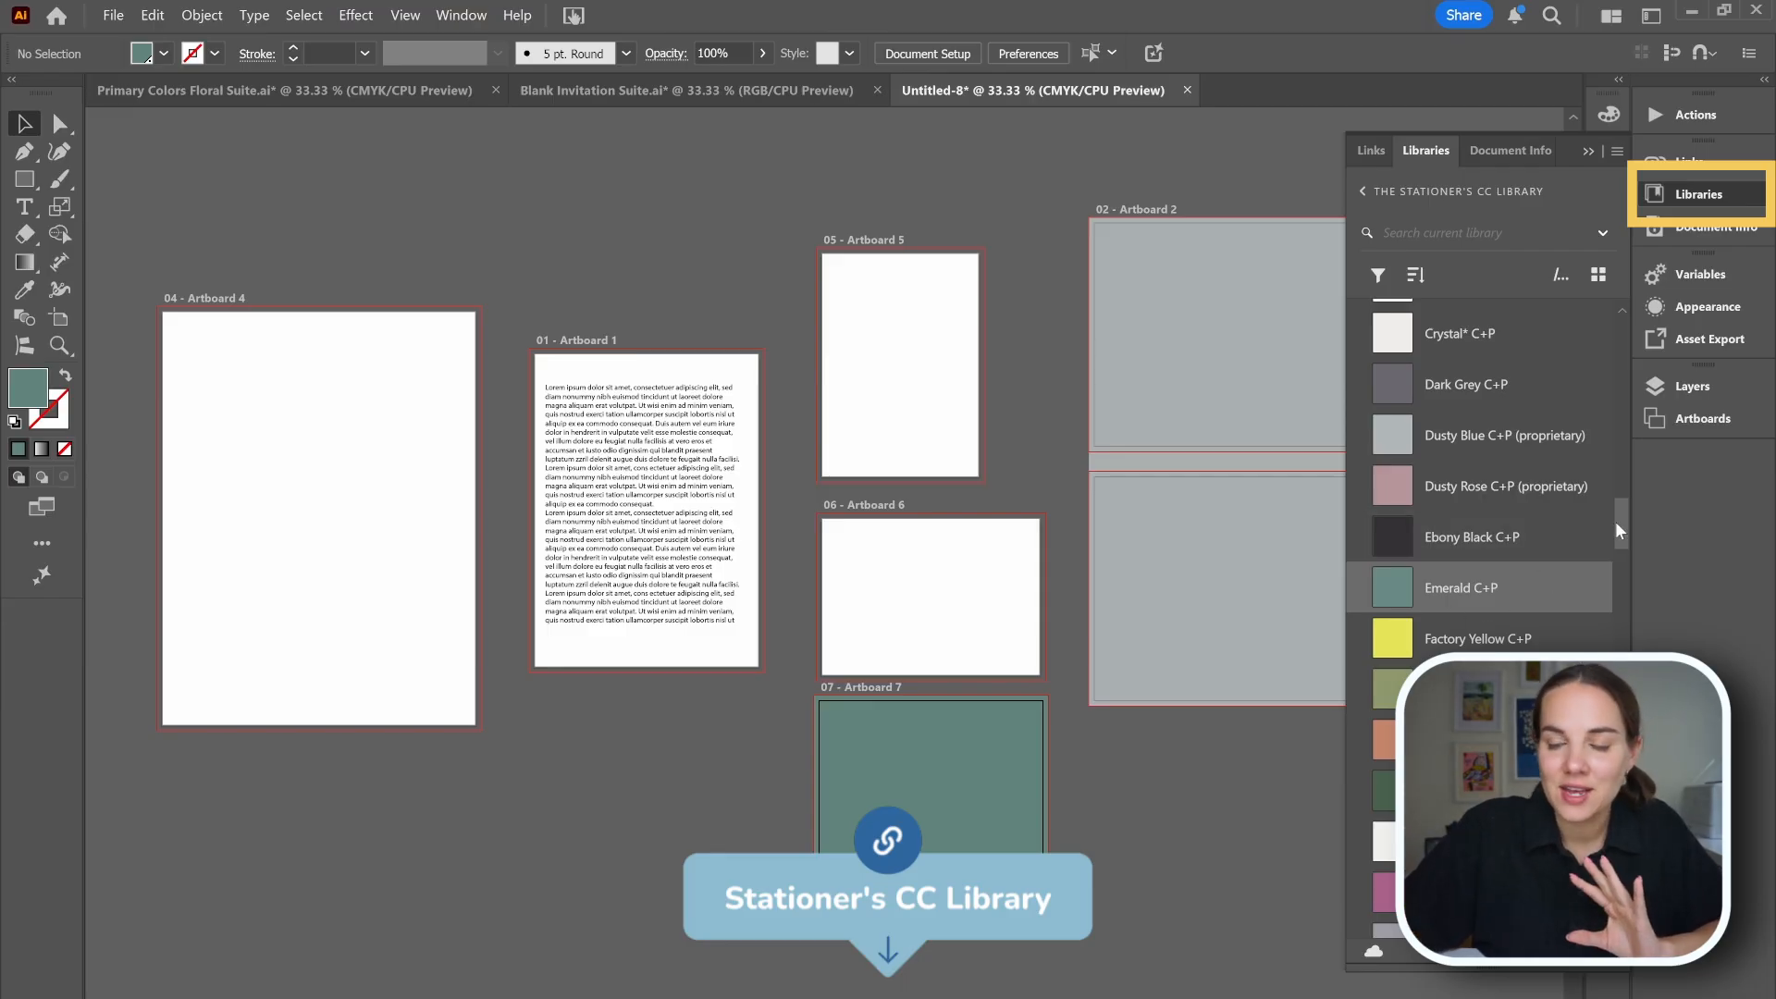
Compare with the envelope liner artboard in the Blank Invitation Suite document.
scroll(1615, 519, "up", 10)
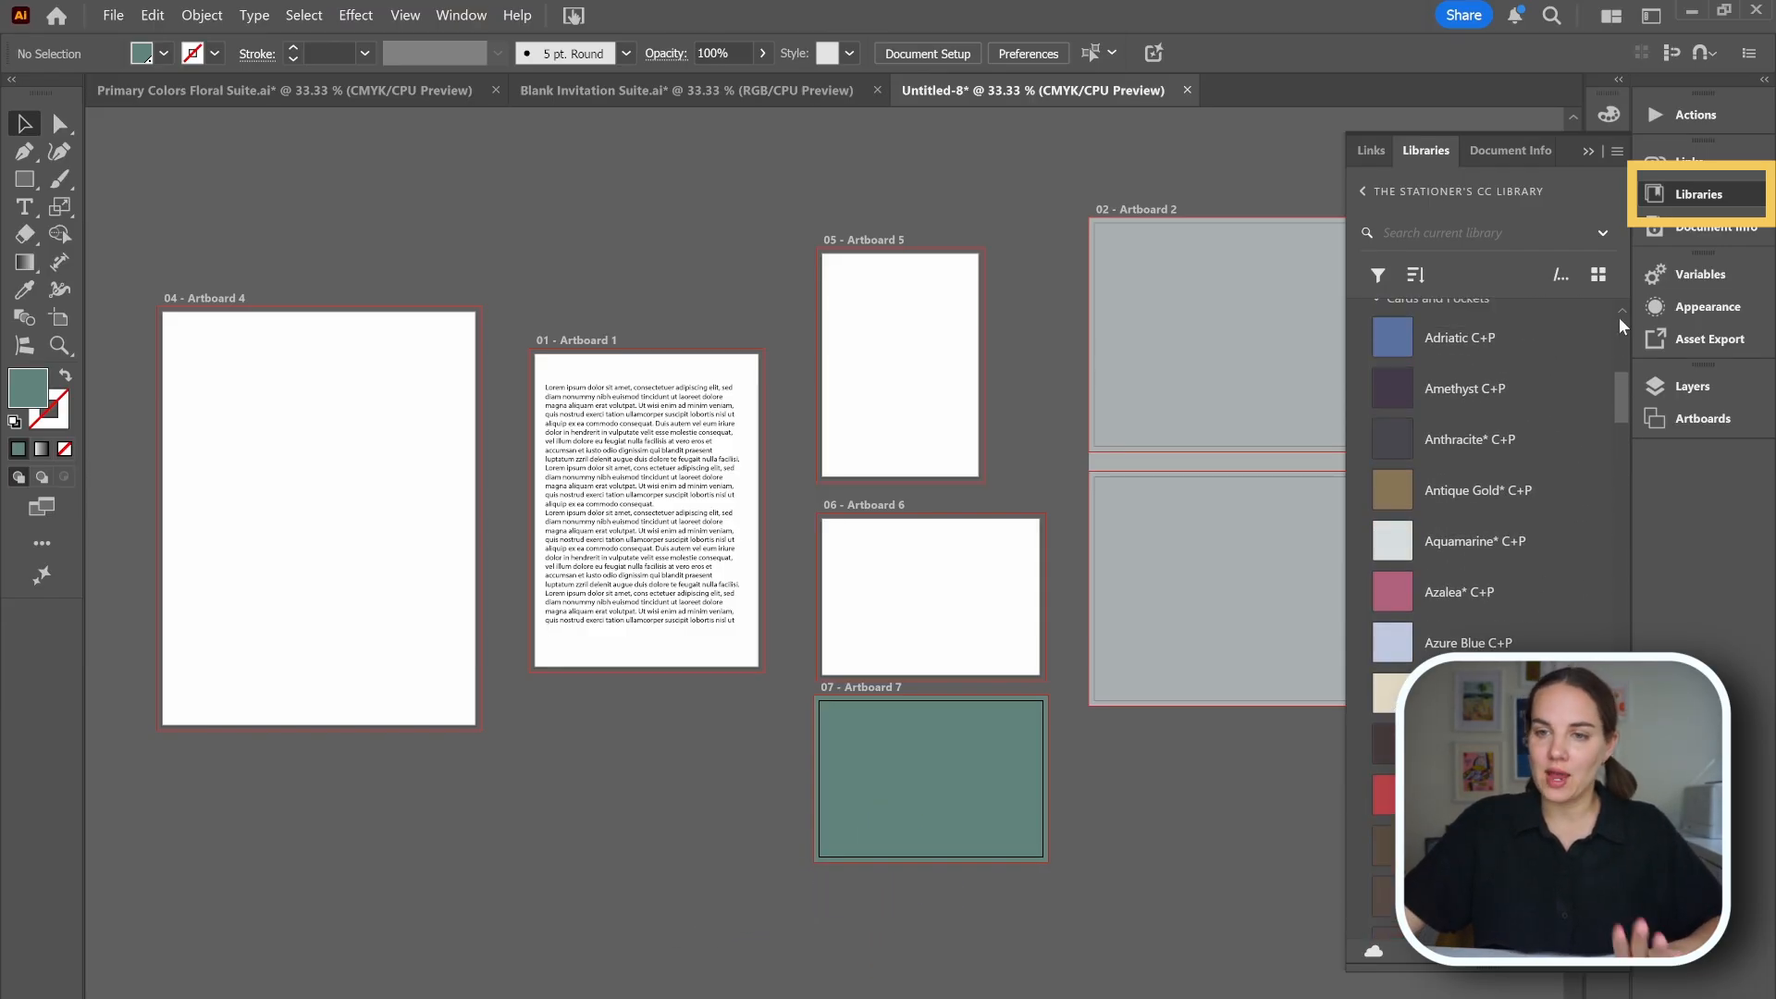
scroll(1618, 318, "up", 10)
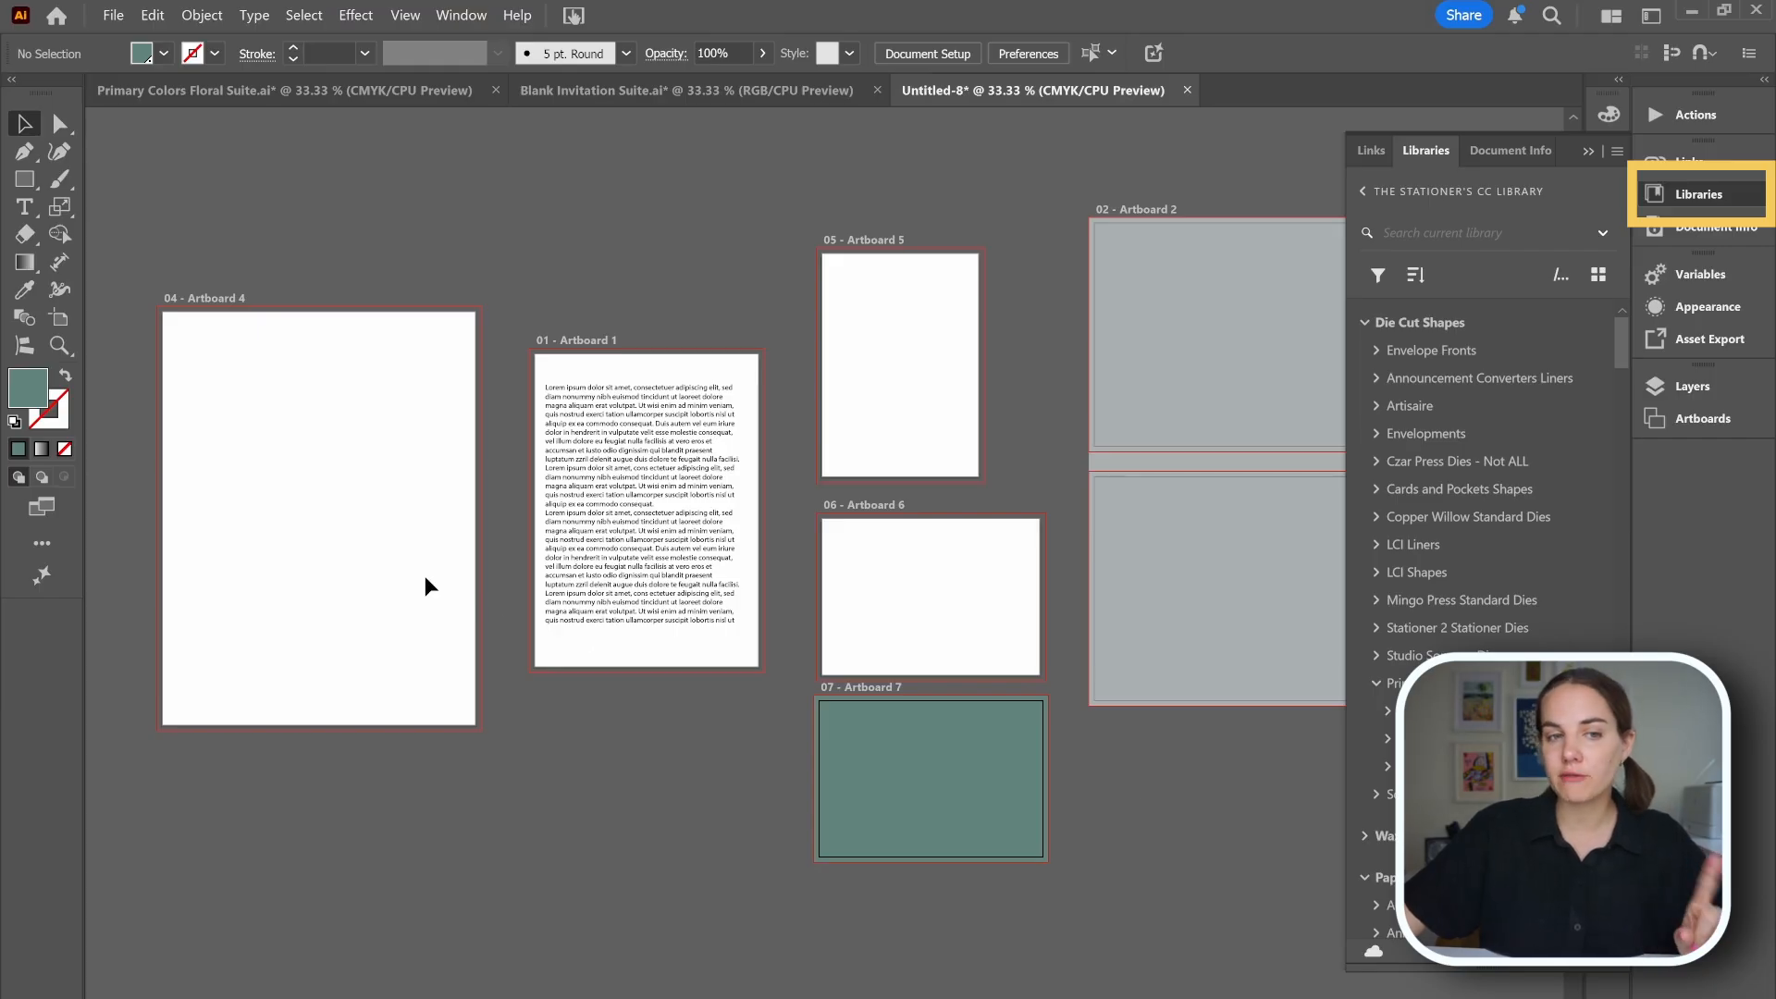
left_click(655, 93)
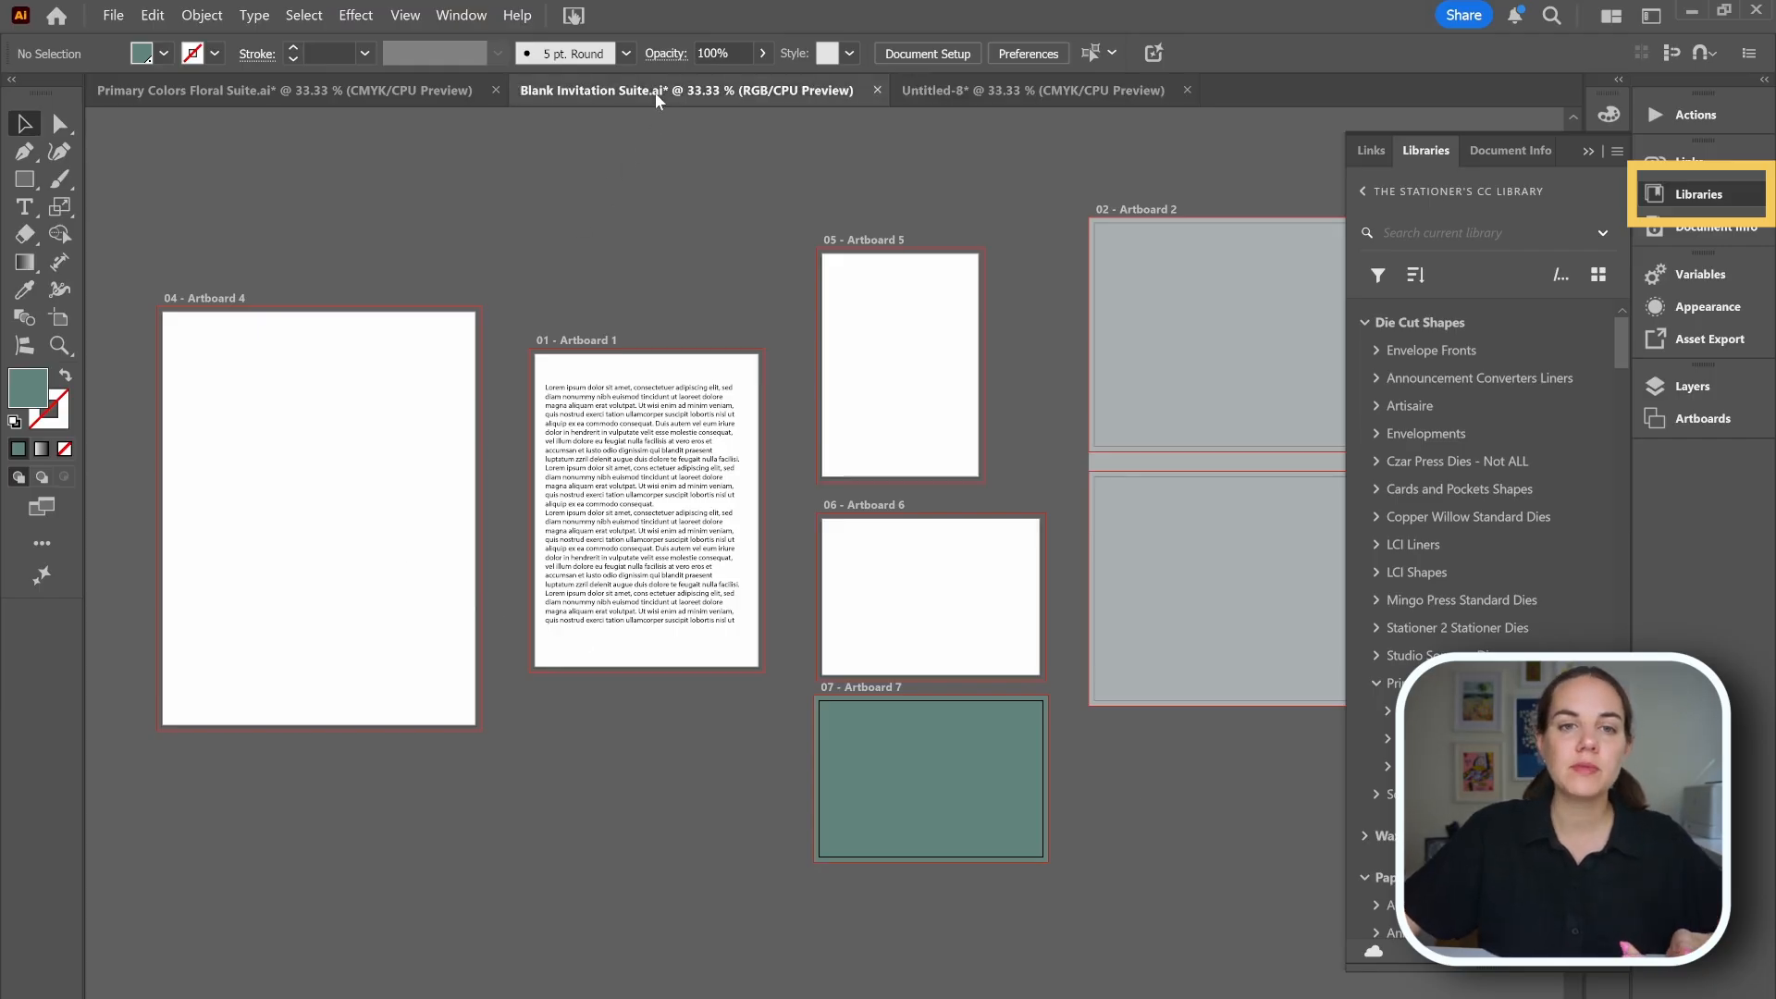
left_click(400, 415)
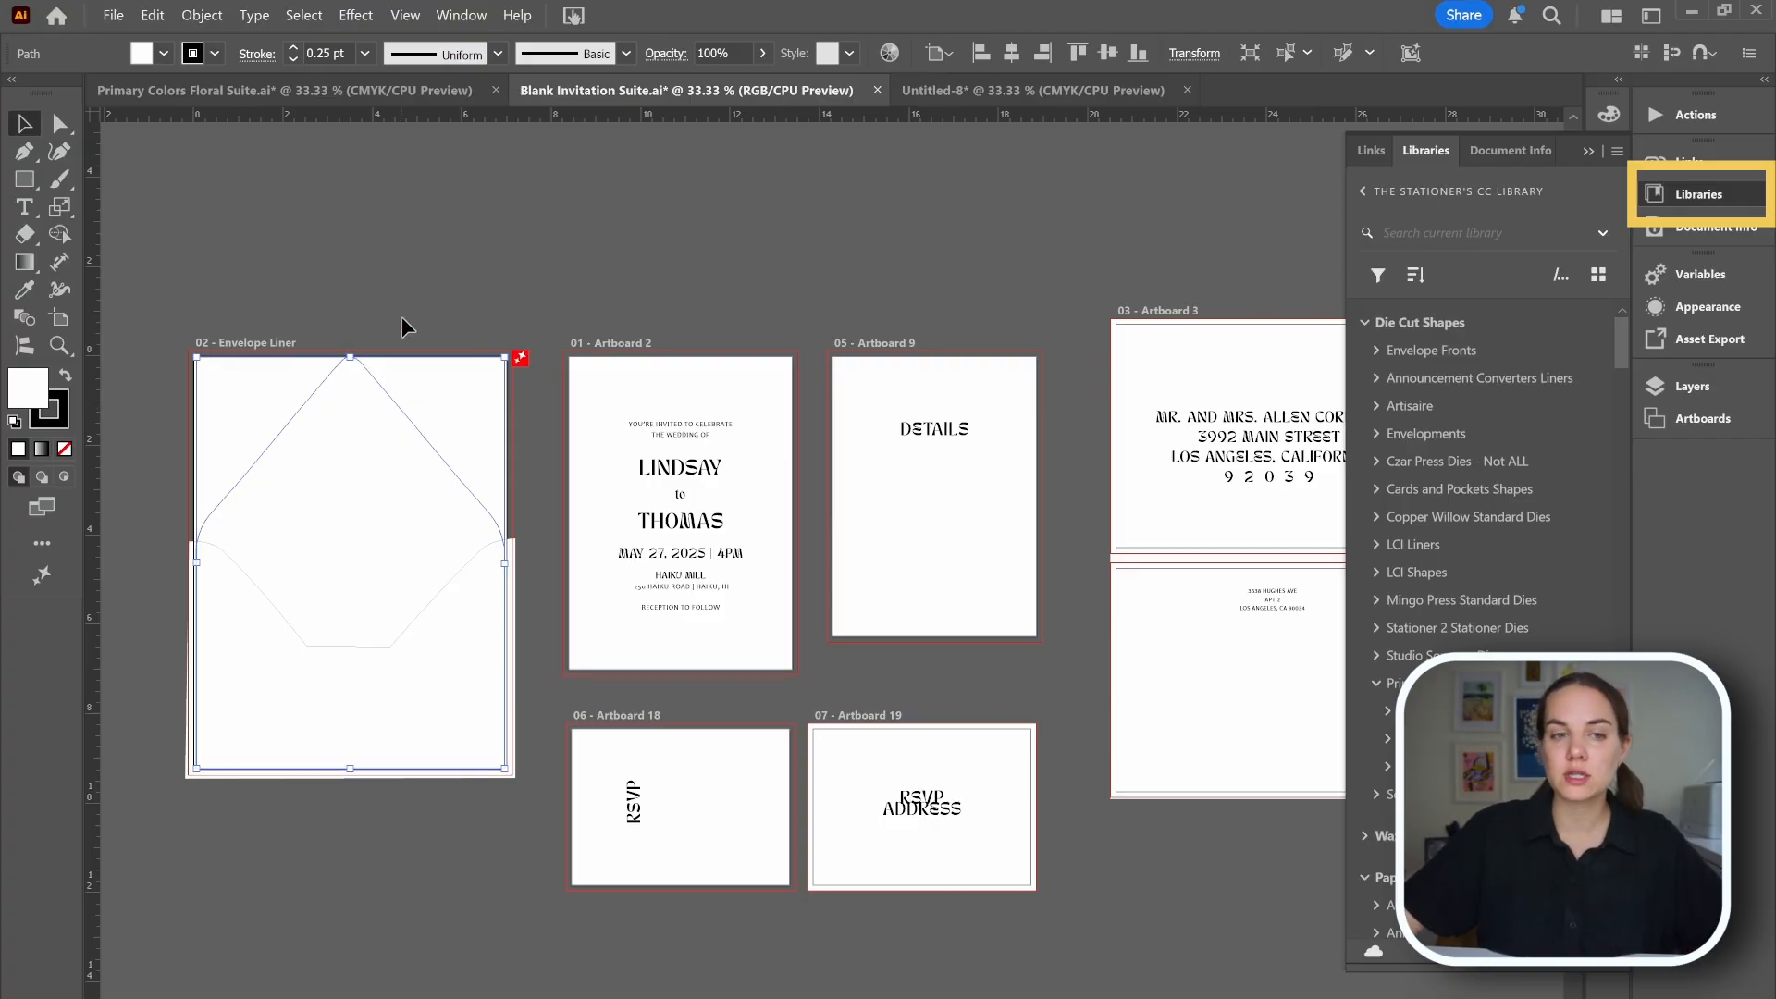
left_click(405, 285)
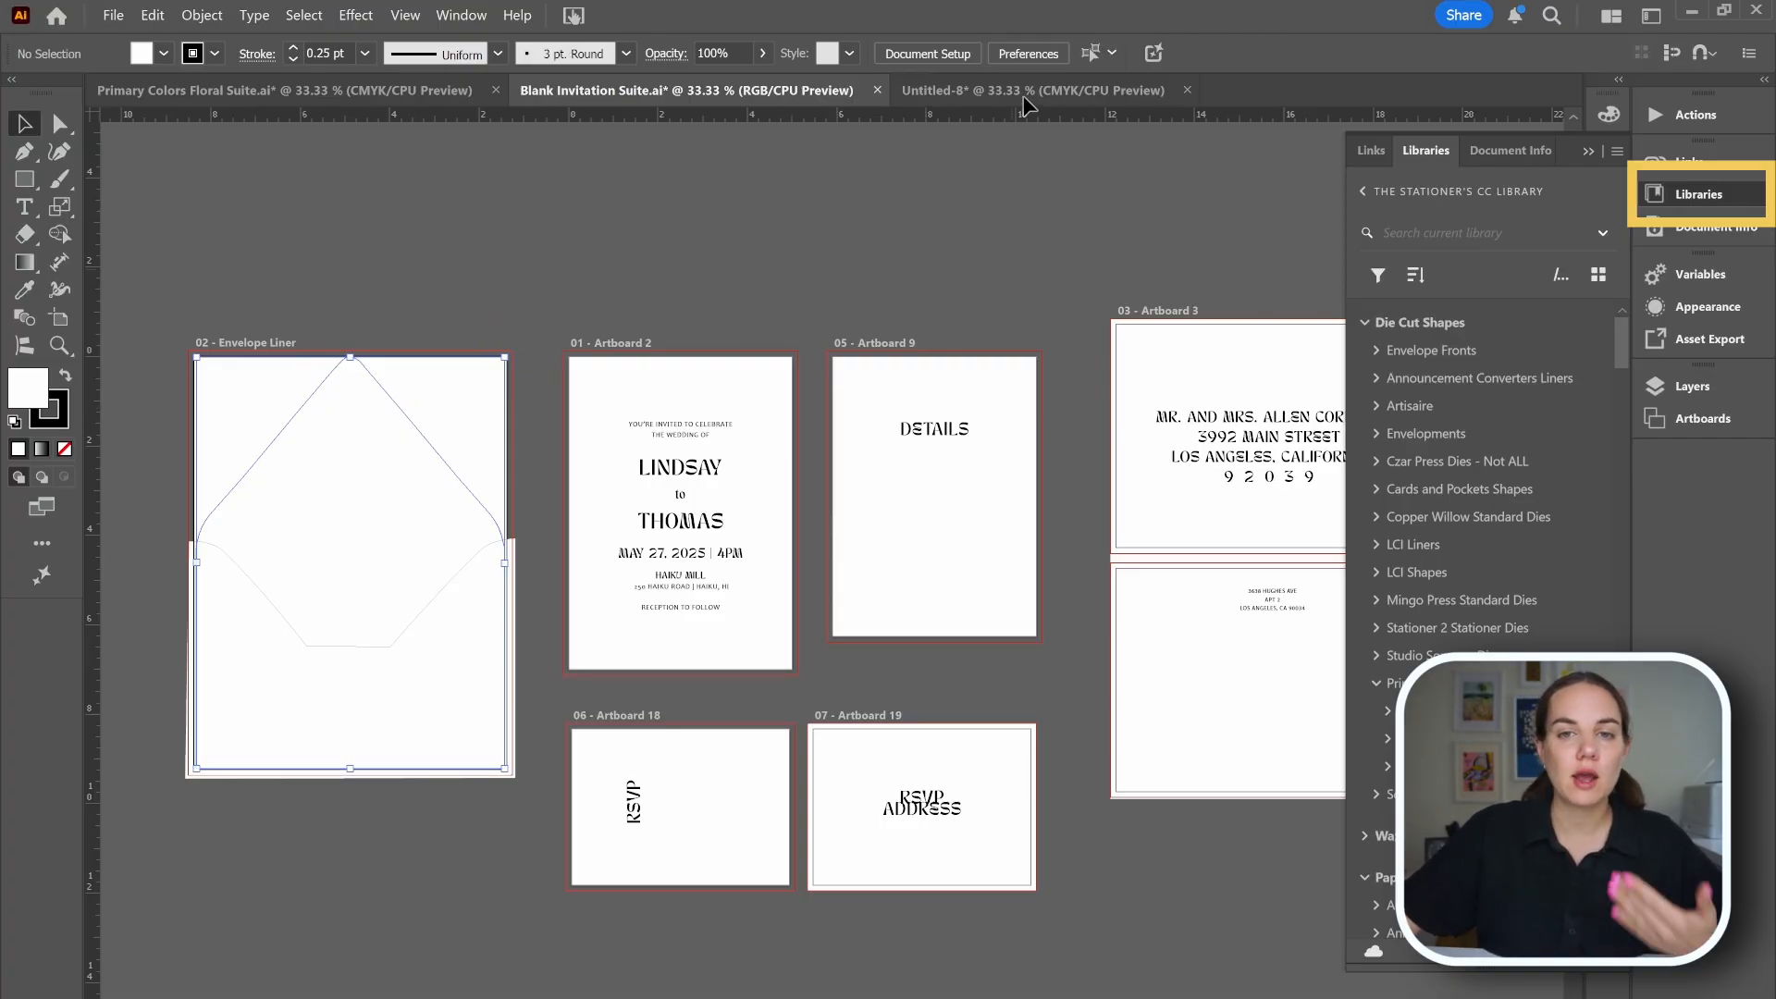
left_click(1024, 93)
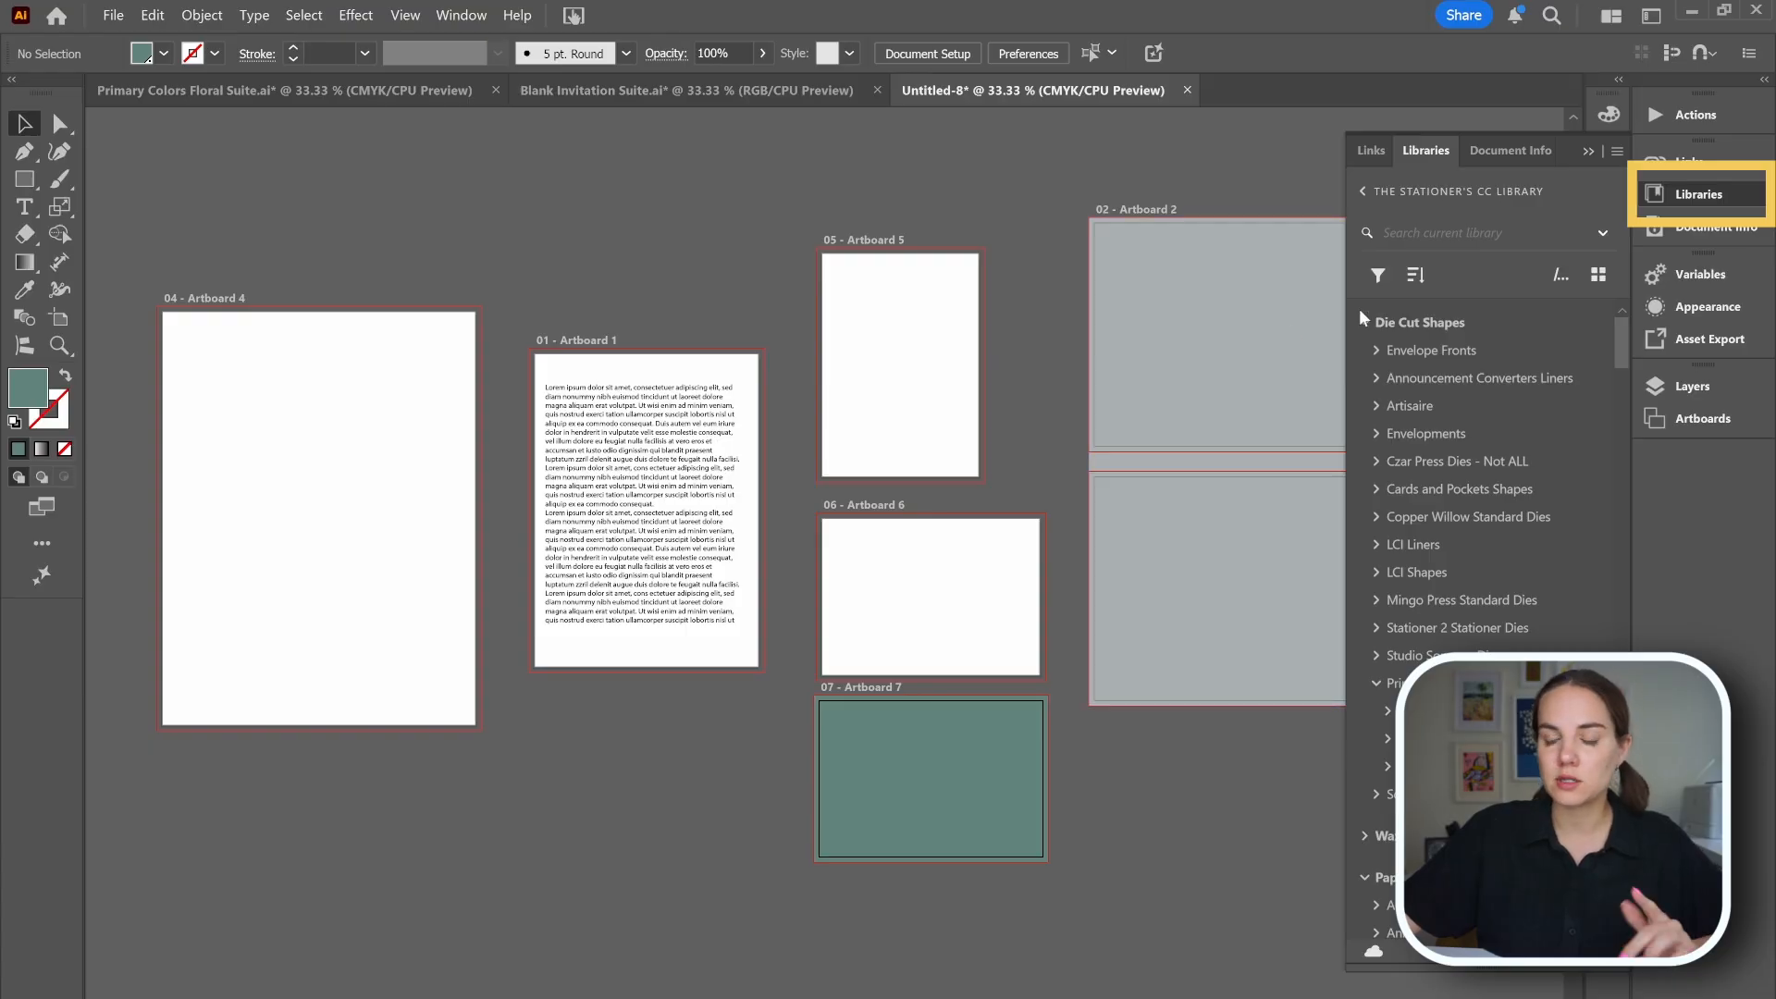
Place the A7 7.25x9.5 envelope shape from the library's die cut shapes onto artboard 4, aligned to the artboard.
left_click(1387, 323)
left_click(1389, 687)
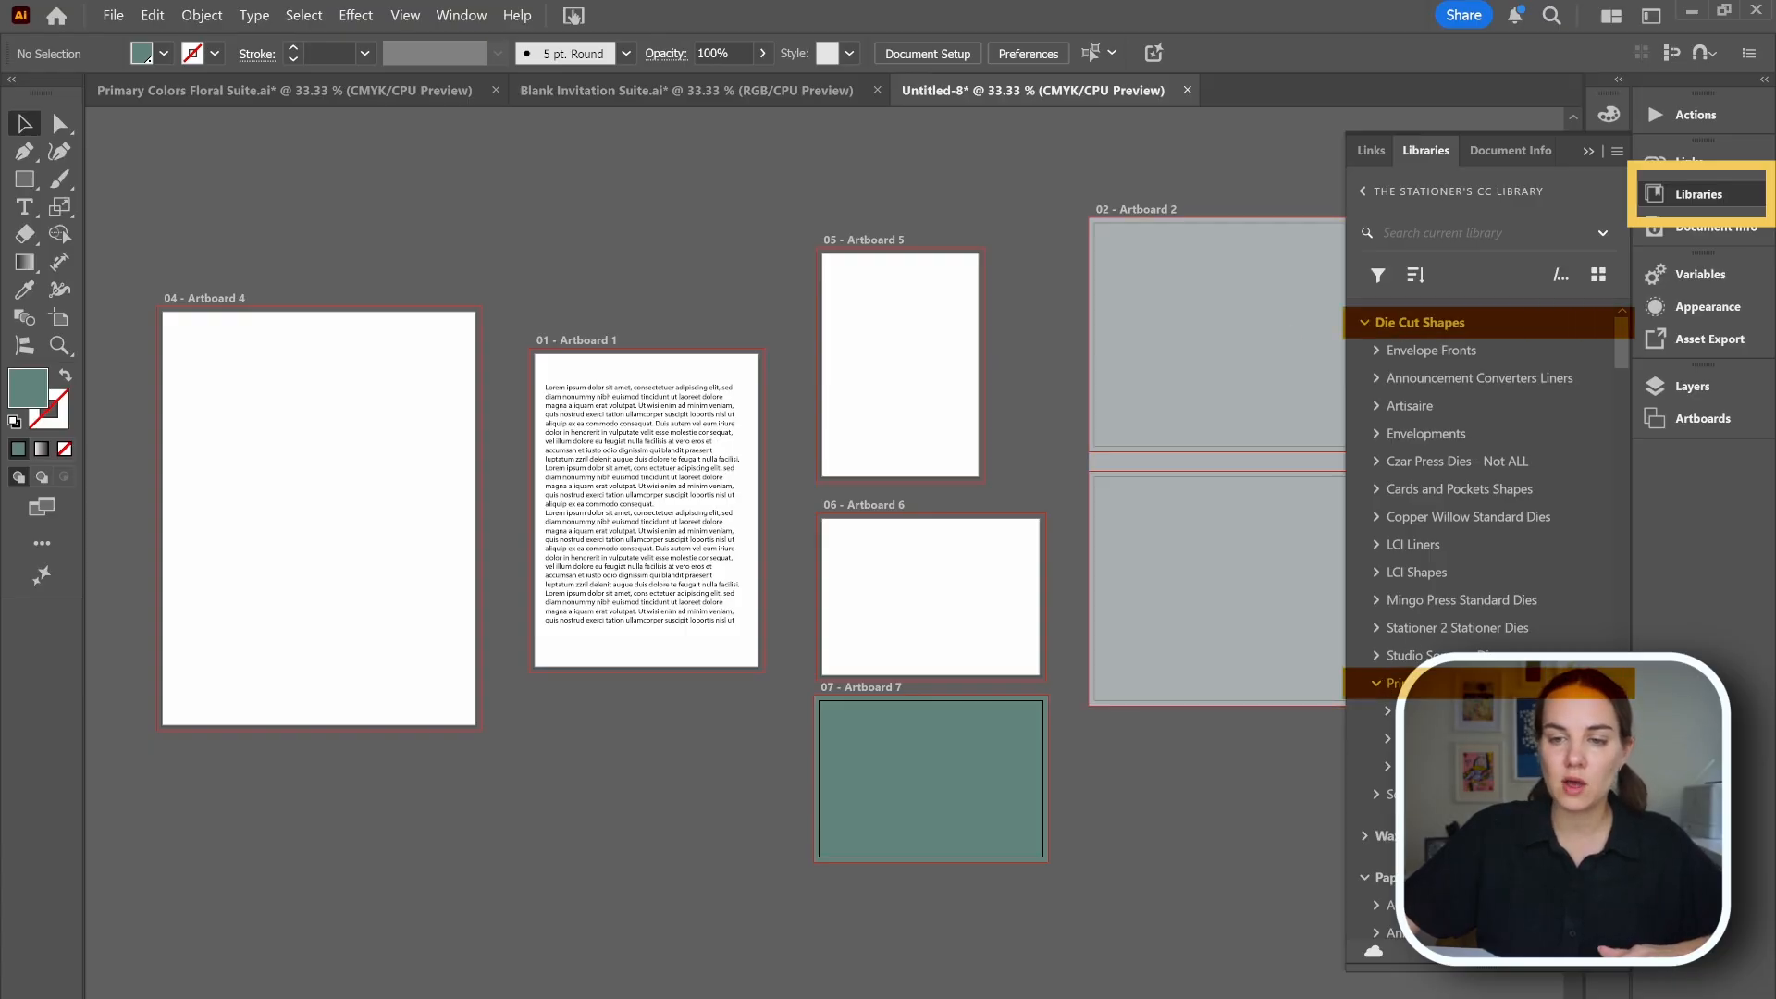
left_click(1387, 713)
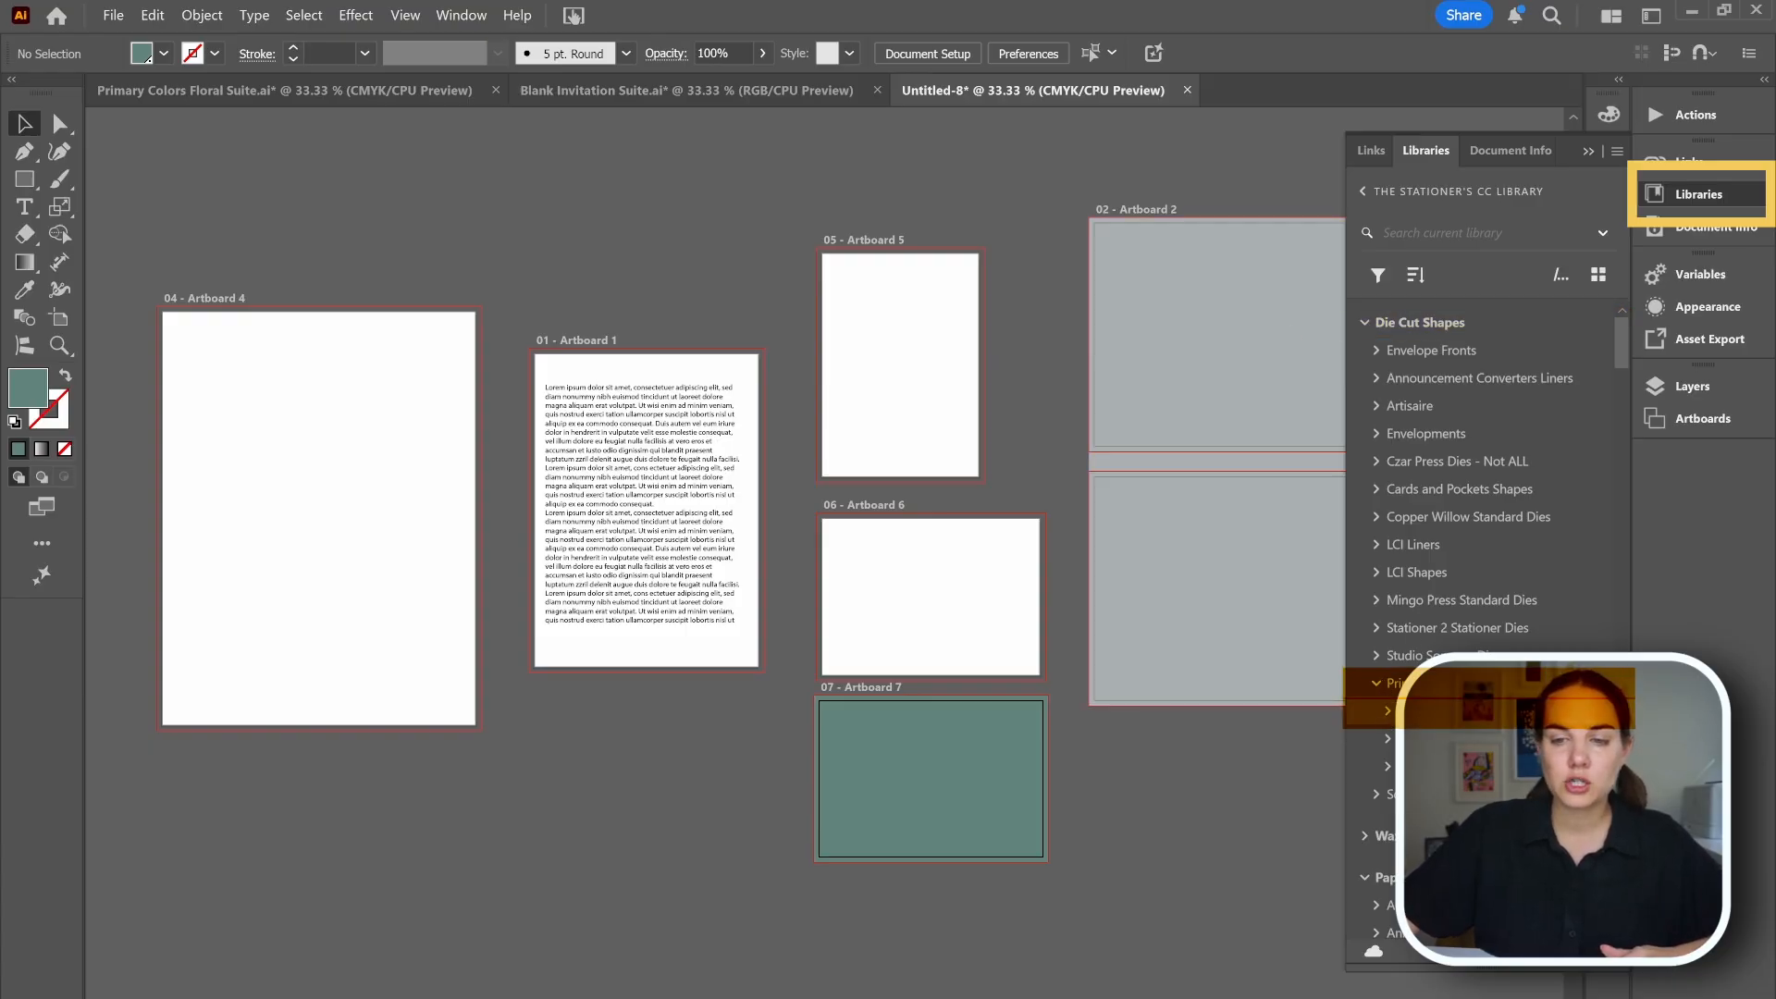
scroll(1415, 490, "down", 15)
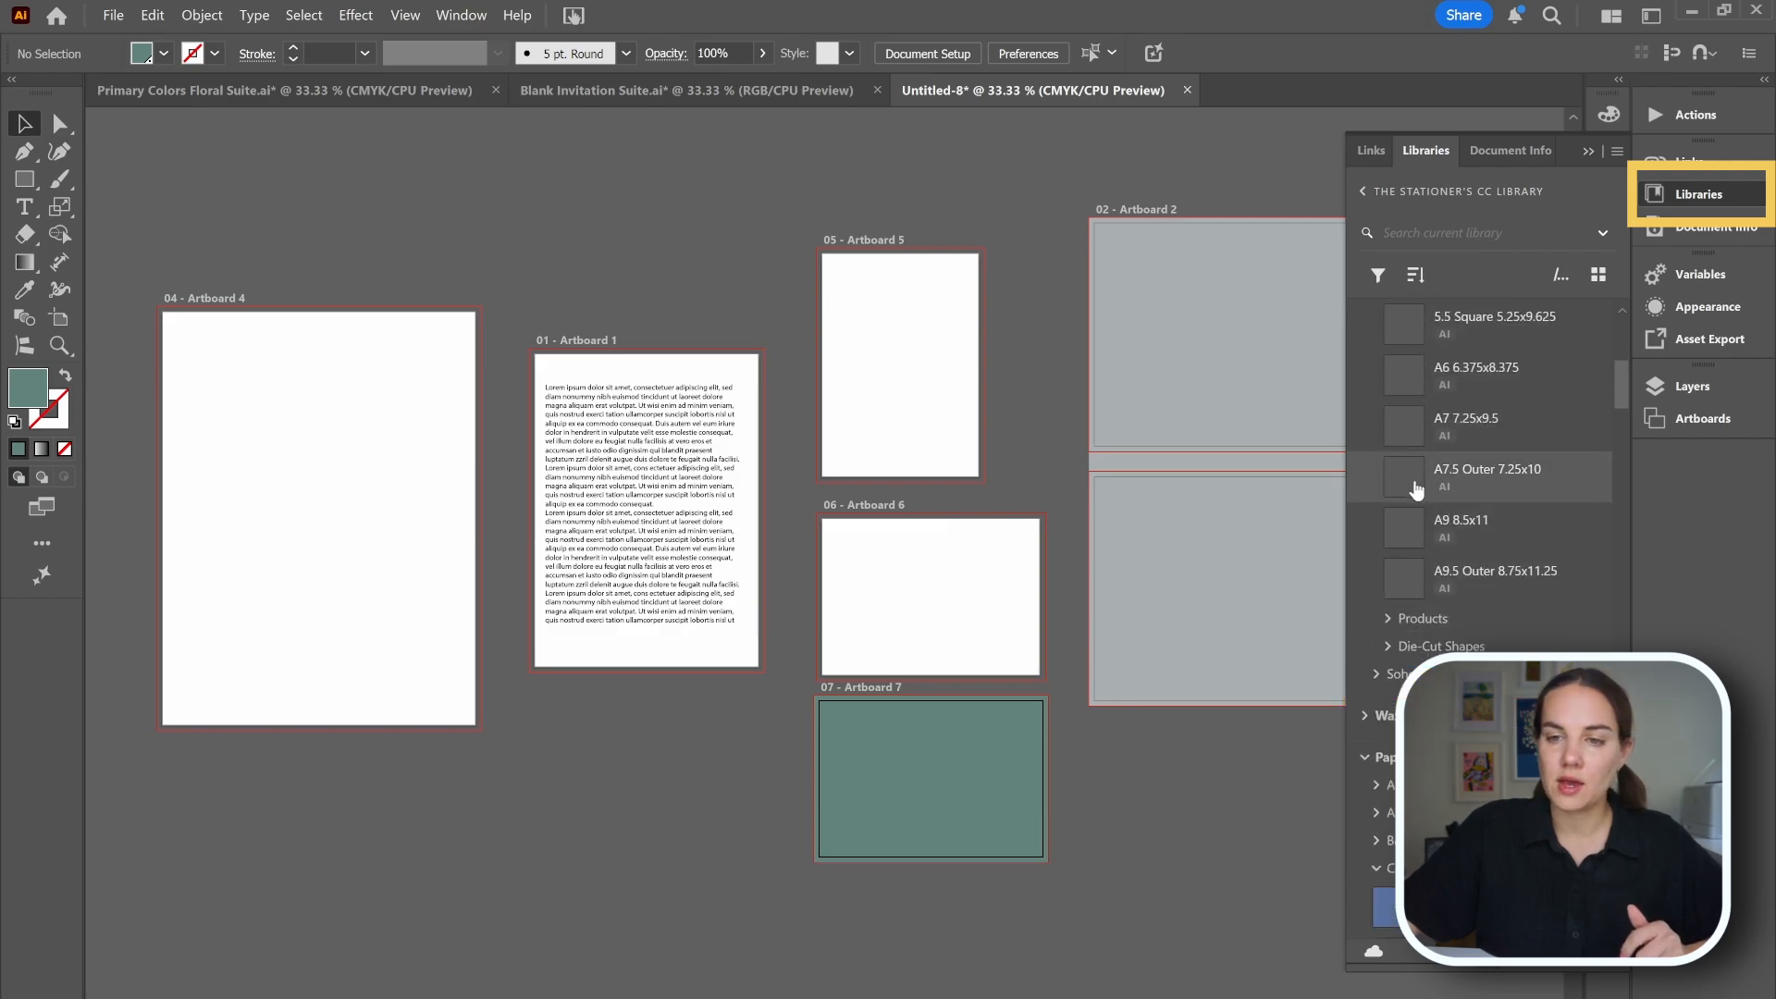
left_click_drag(1403, 431, 214, 349)
left_click(203, 330)
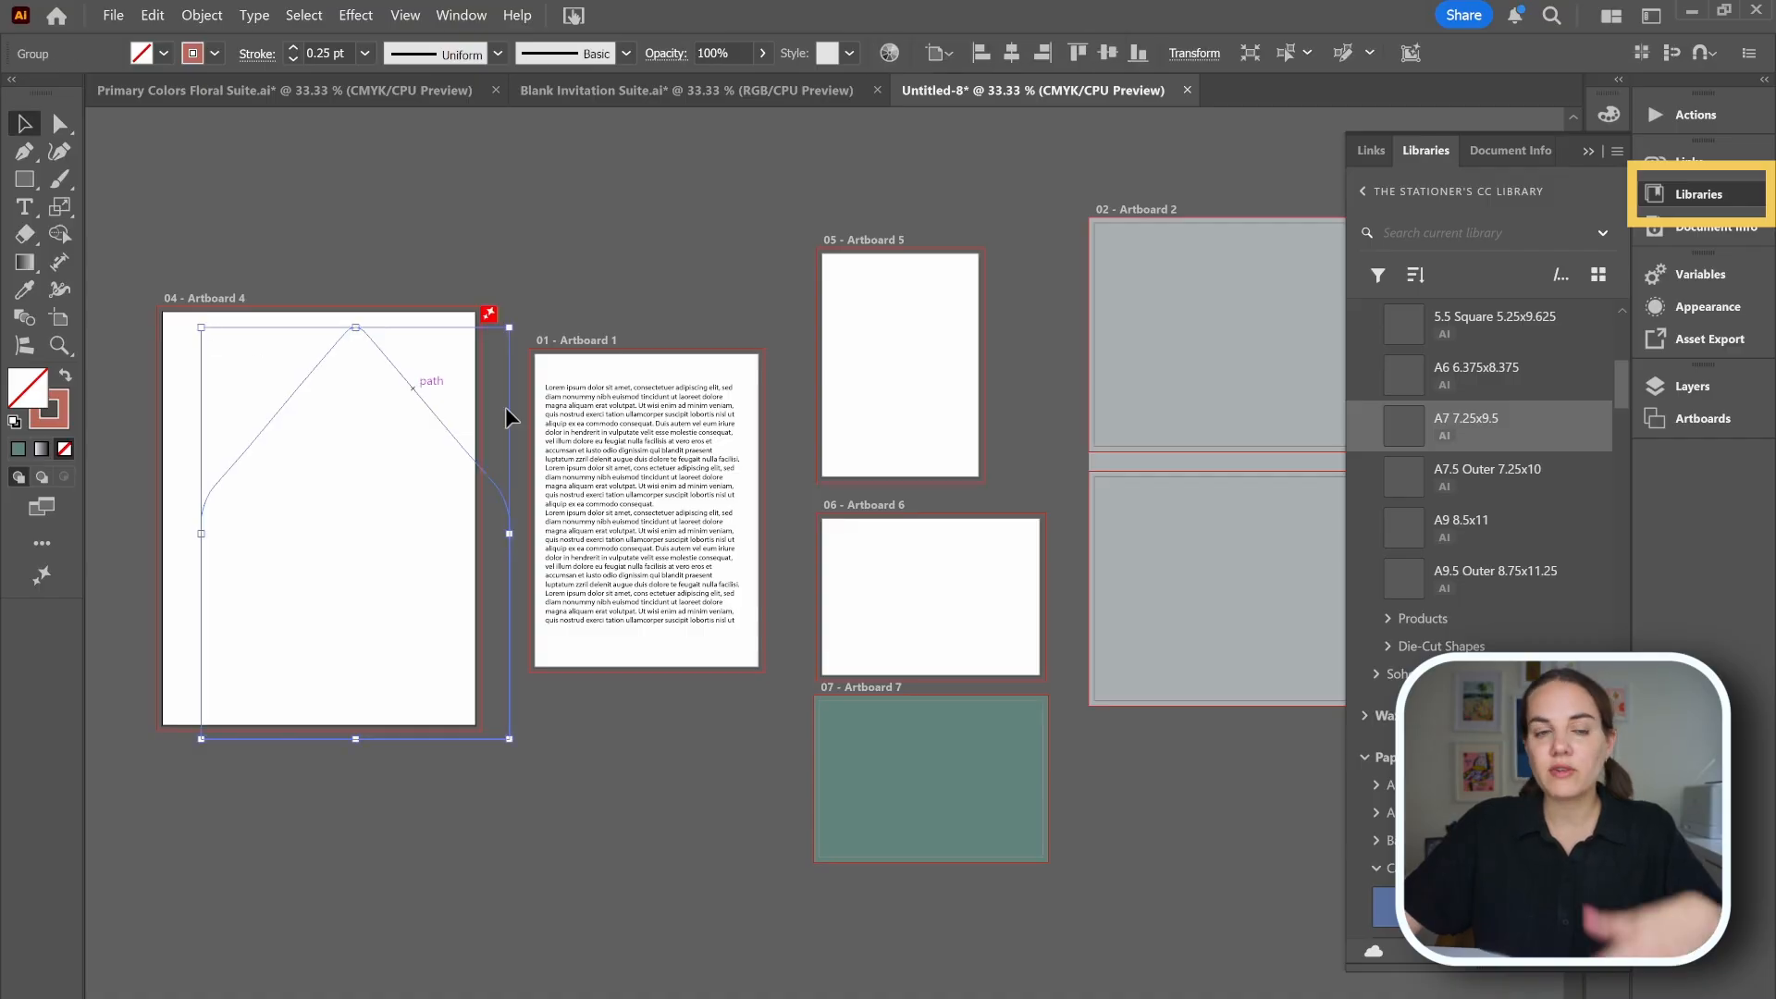
left_click_drag(464, 446, 426, 435)
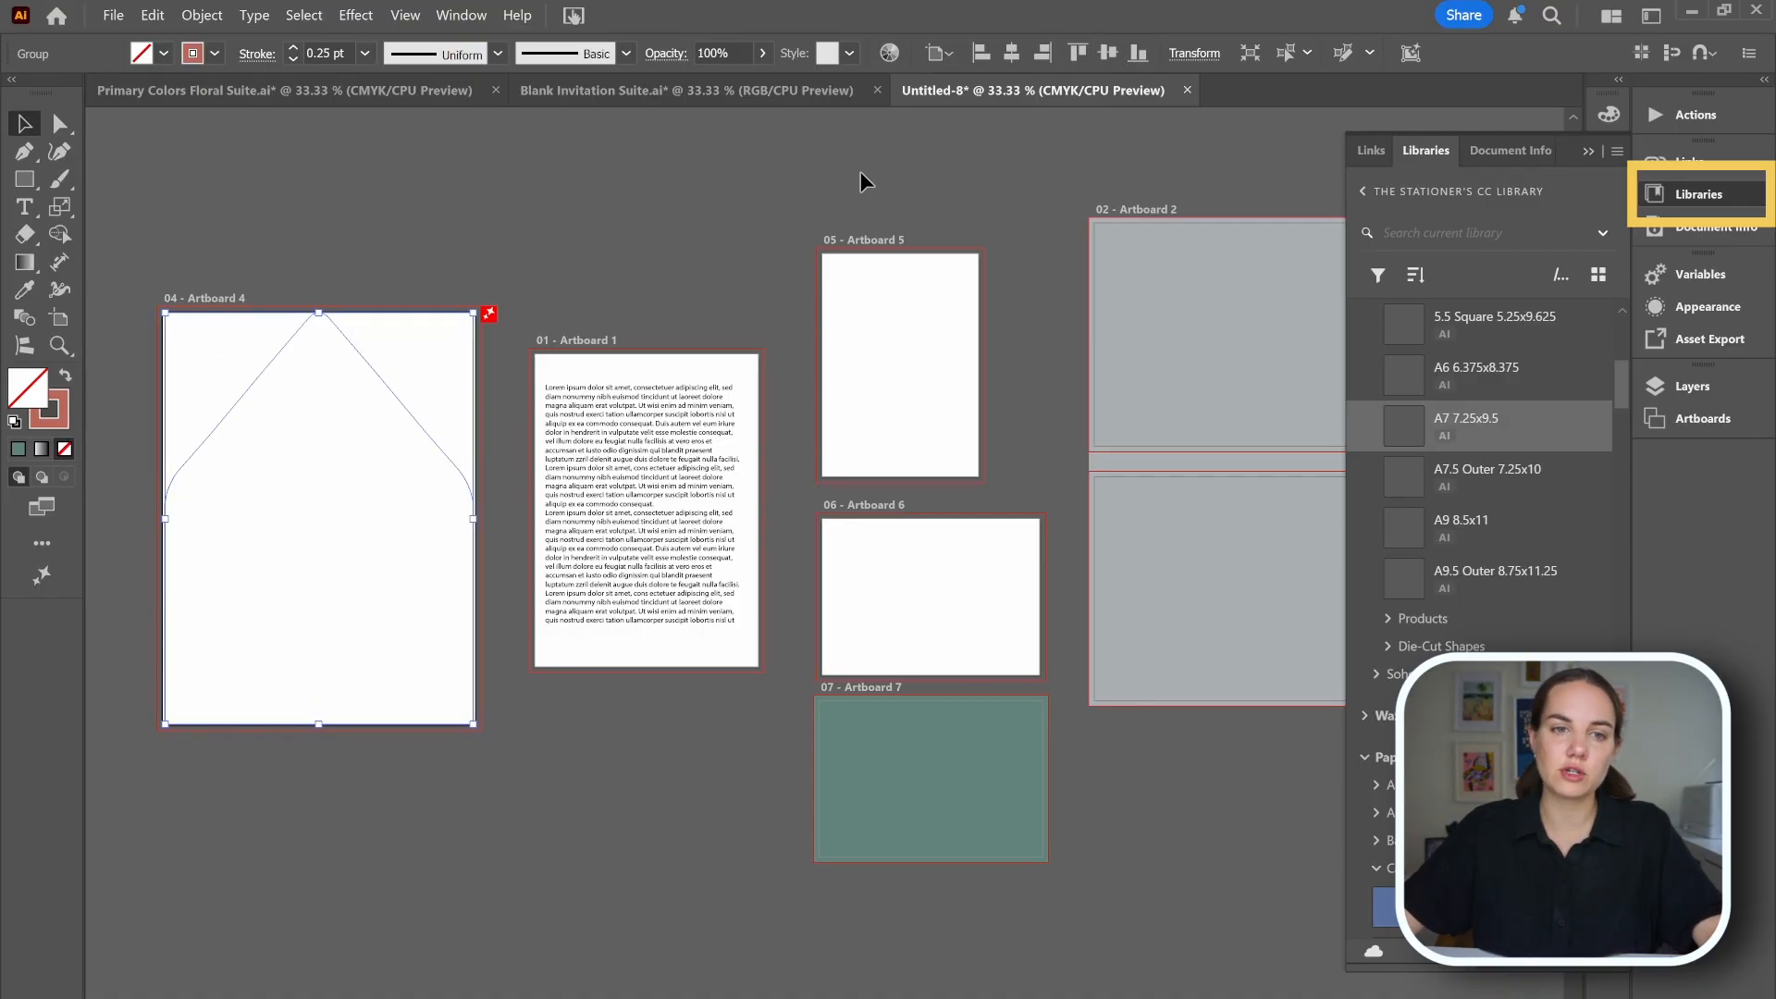
left_click(569, 265)
scroll(1479, 515, "down", 10)
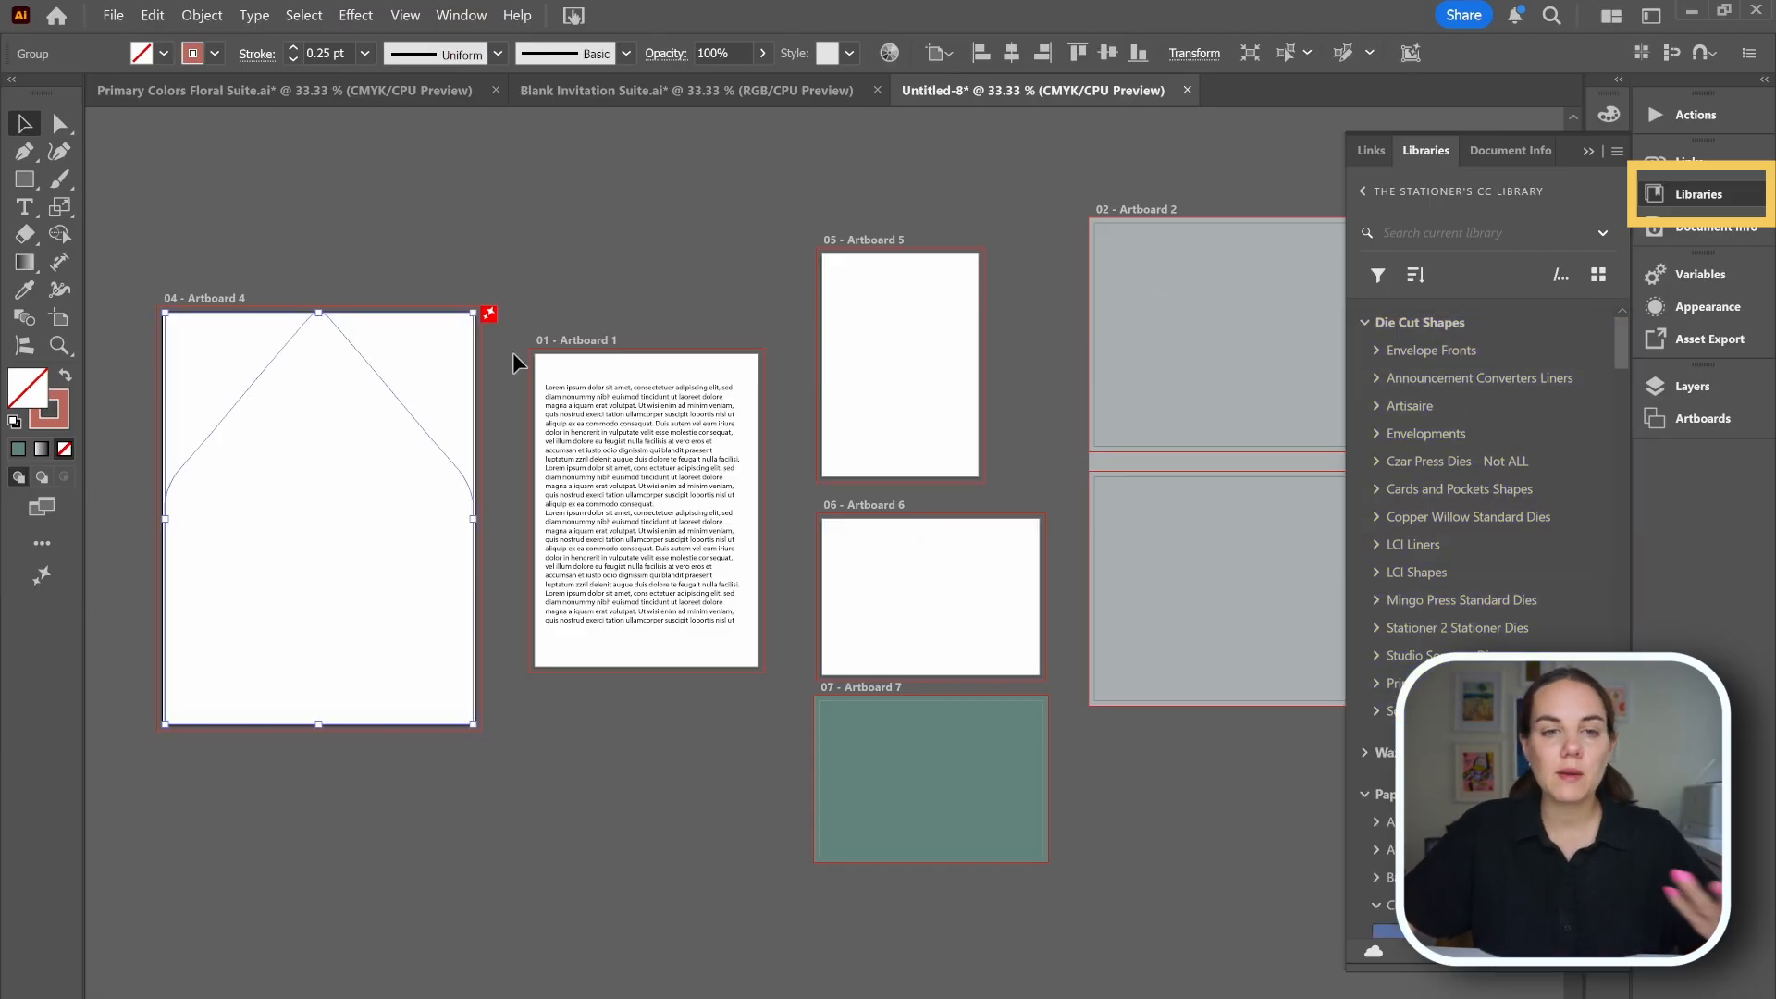
left_click(573, 289)
left_click(1589, 150)
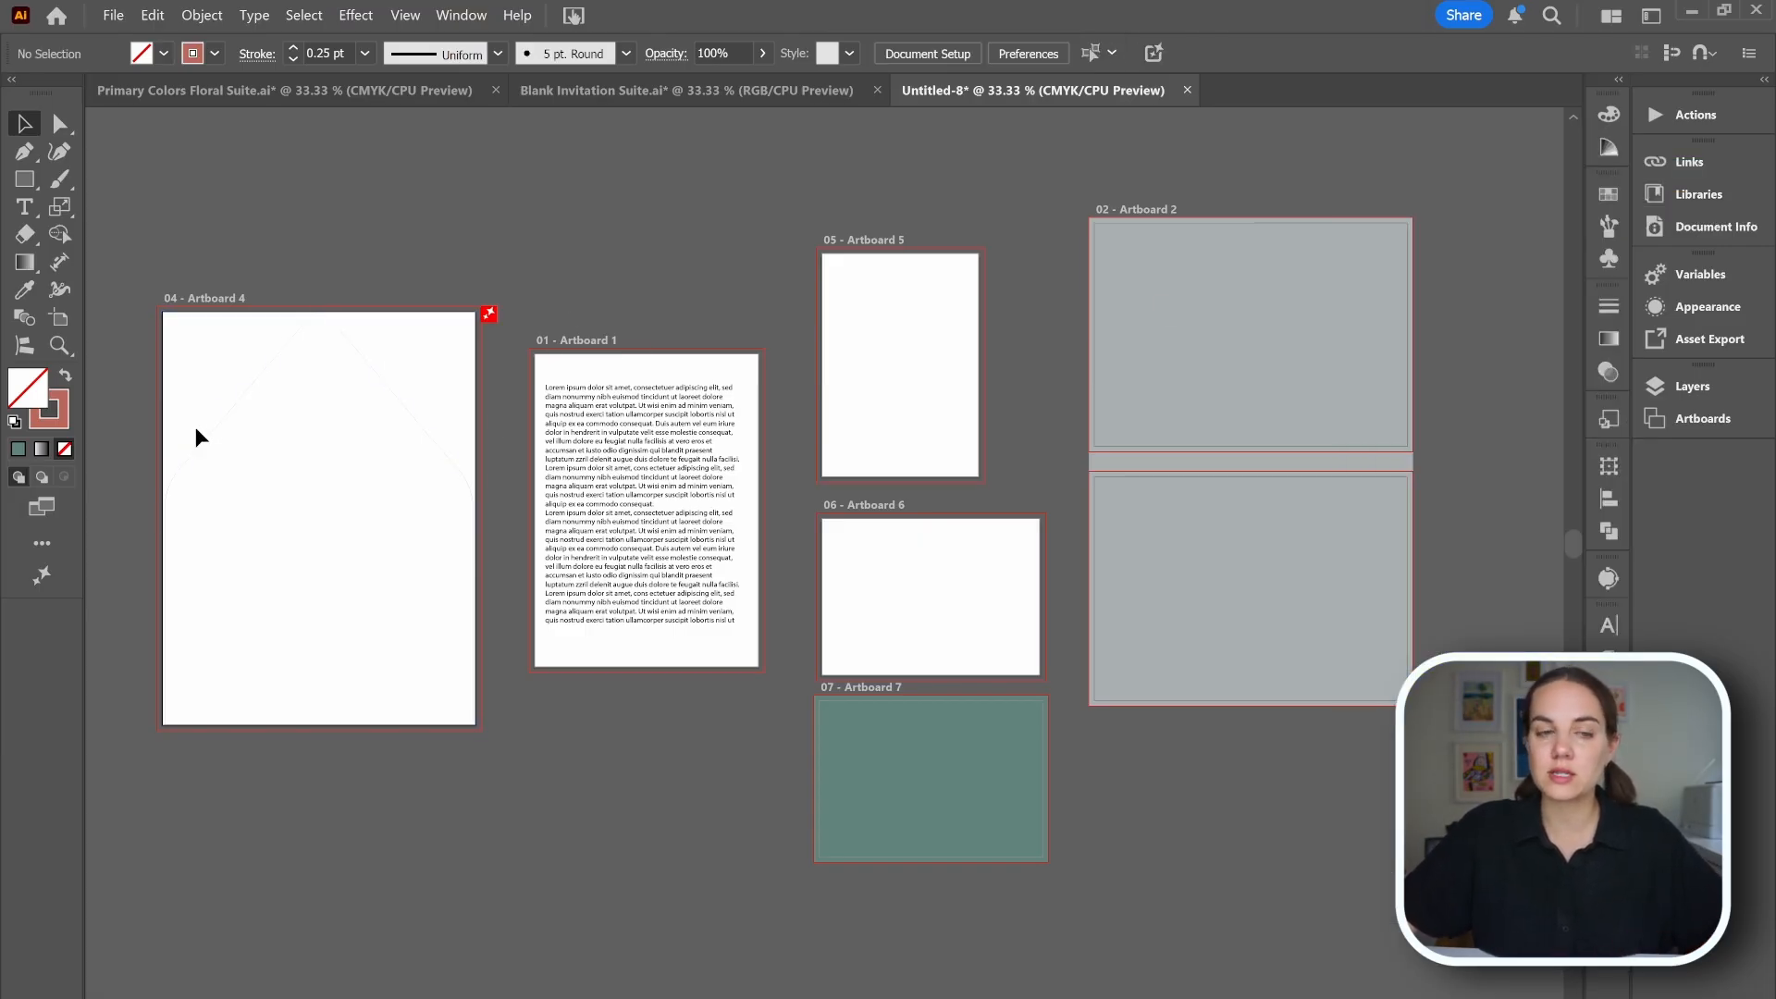
Examine the envelope liner shapes in the Blank Invitation Suite and Primary Colors Floral Suite documents.
left_click(211, 440)
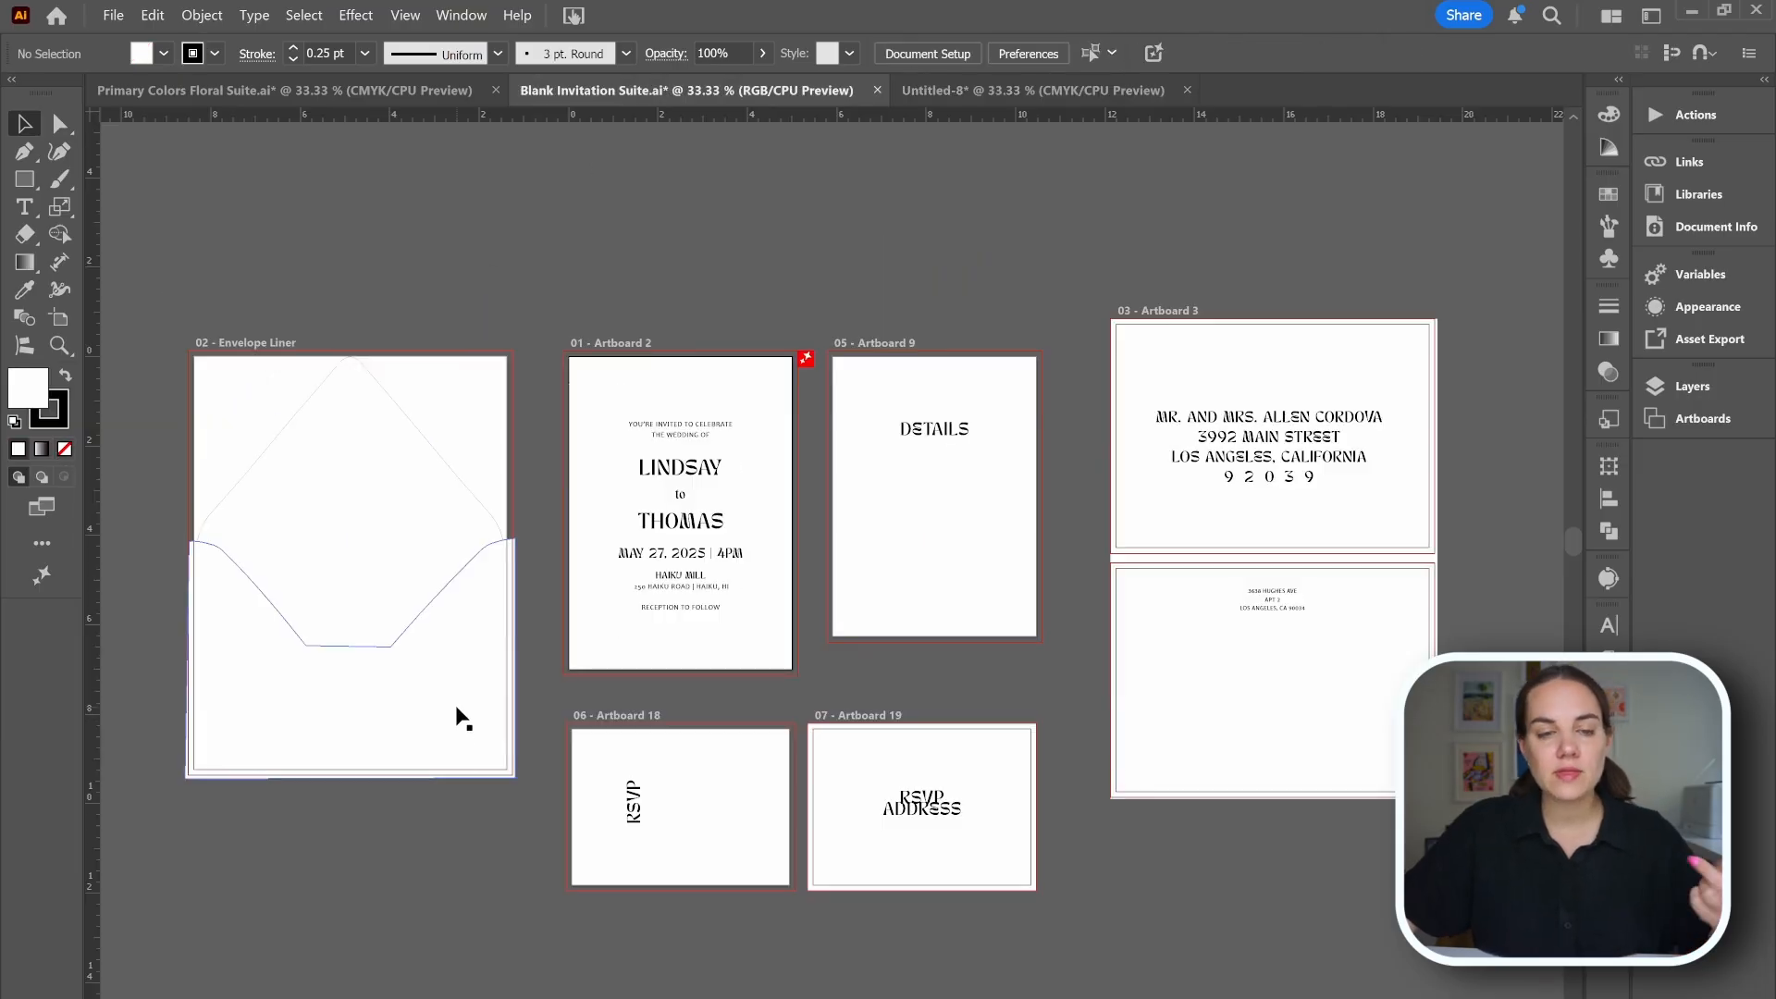
left_click(458, 715)
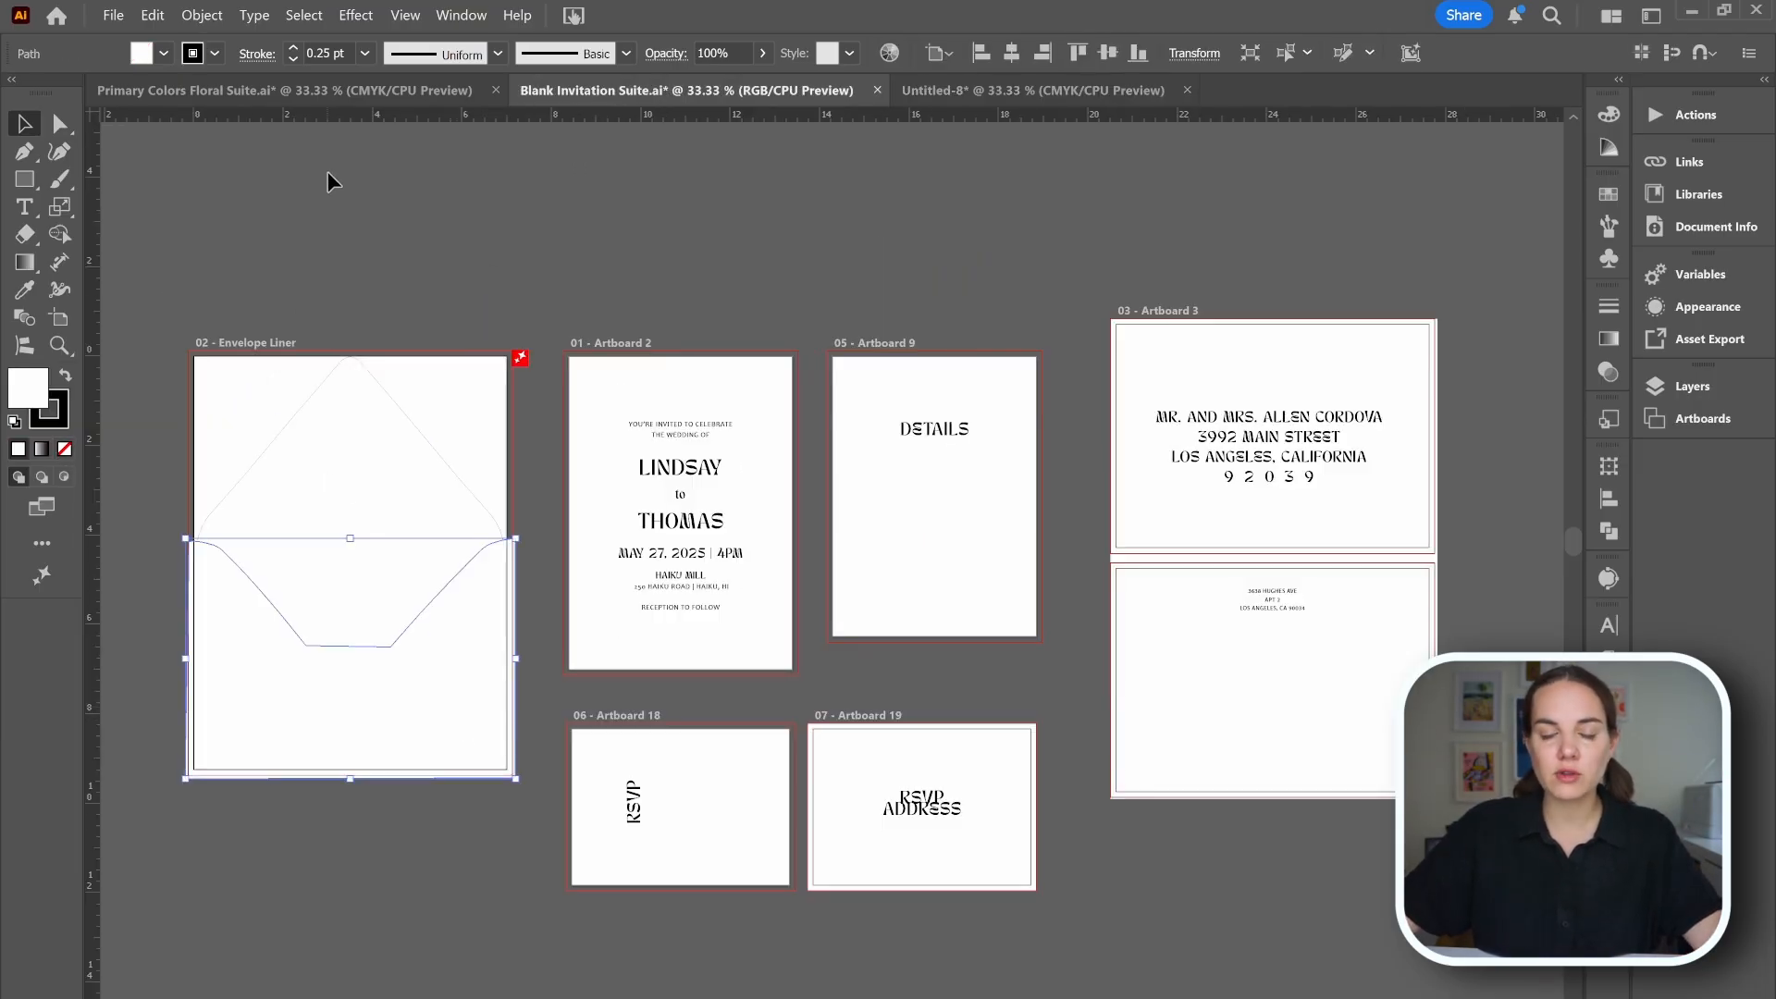
left_click(325, 876)
left_click(296, 705)
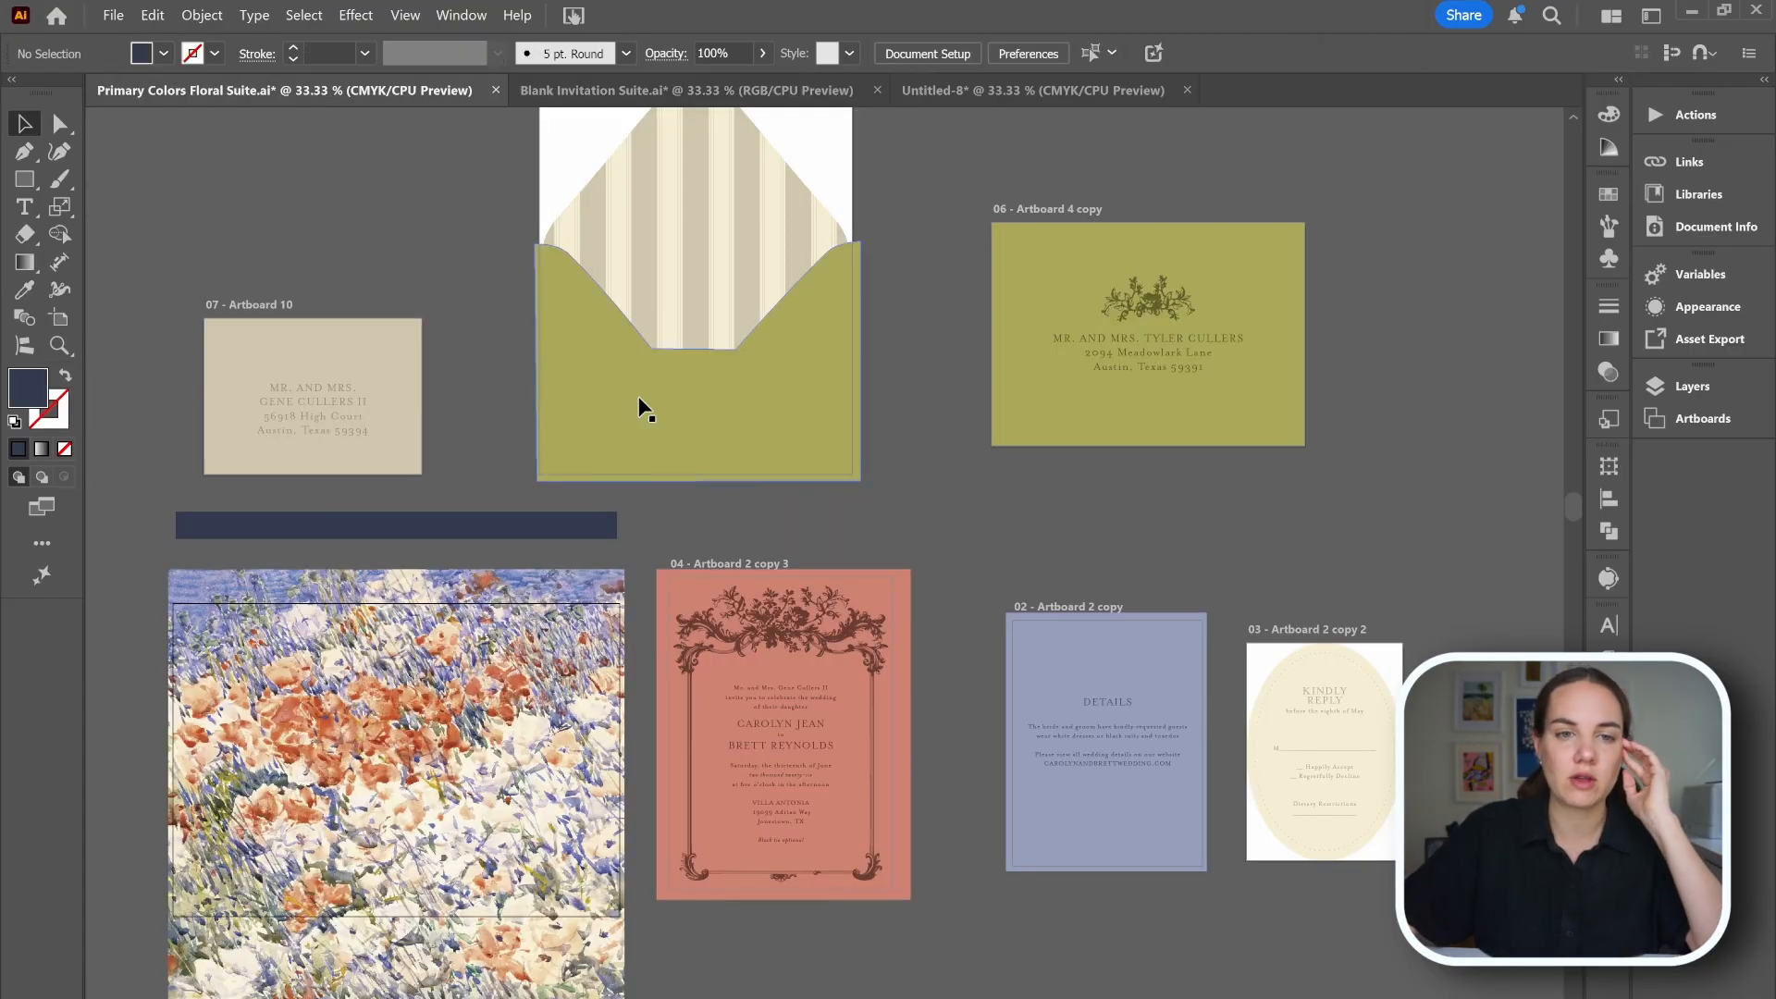
left_click(840, 453)
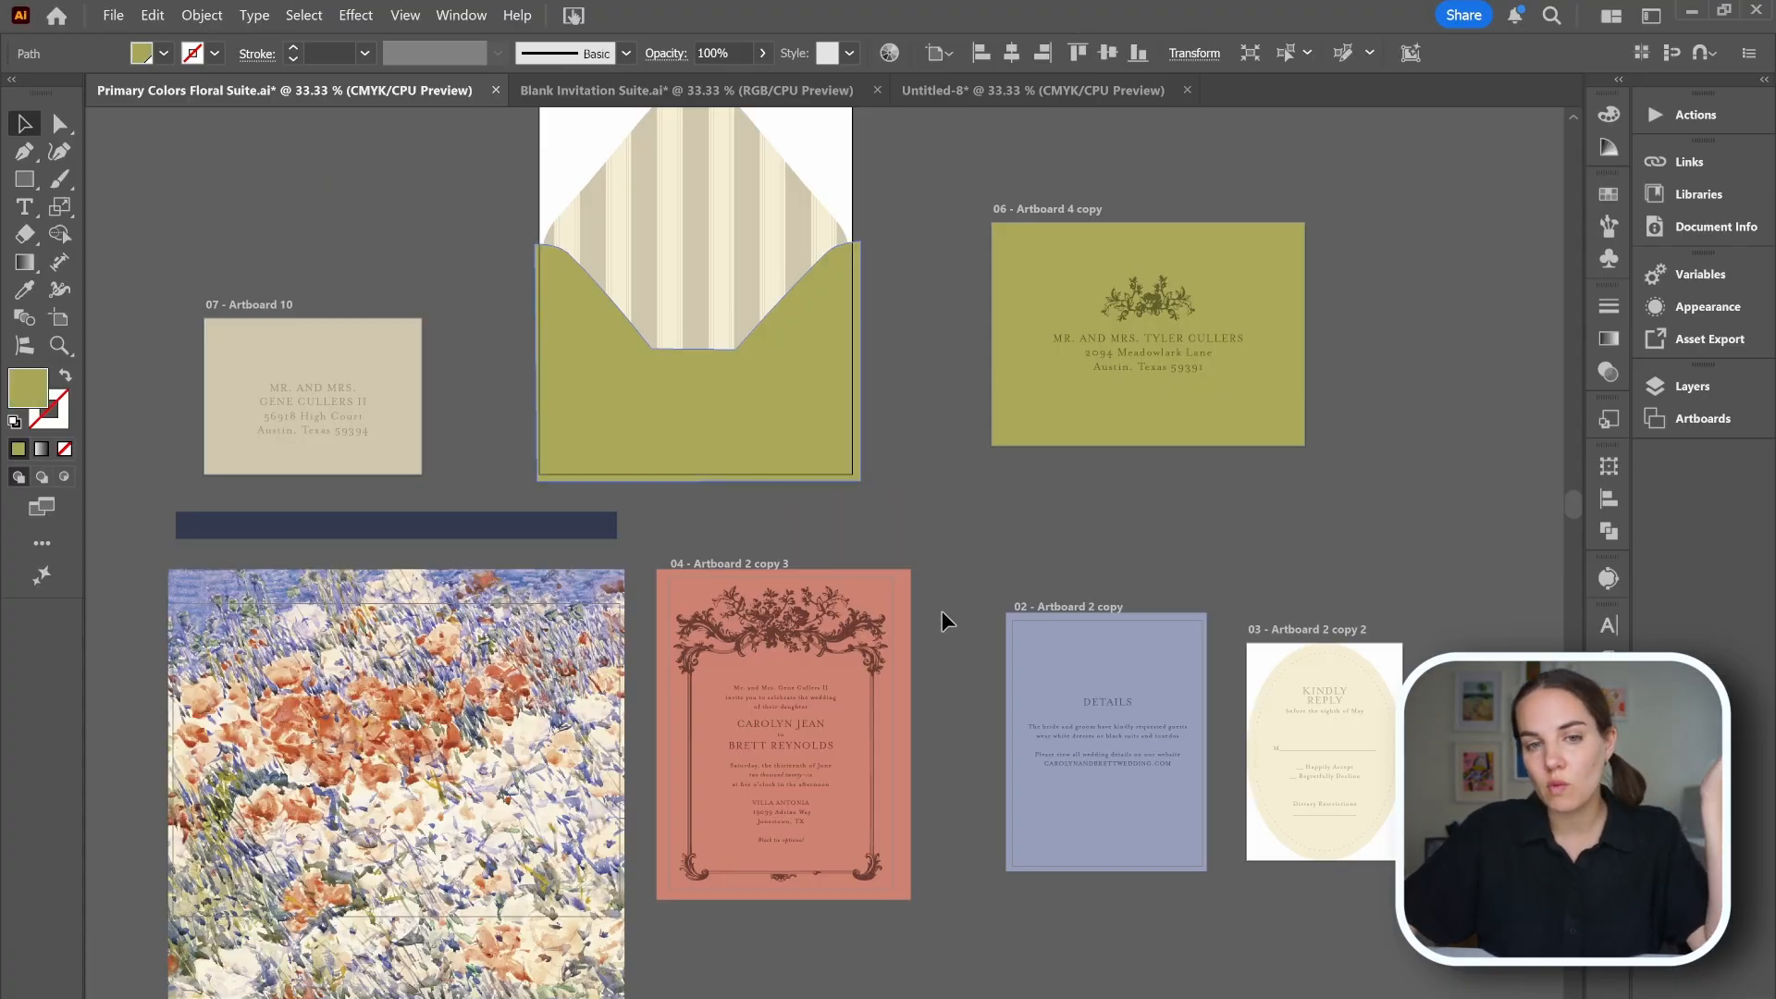
scroll(939, 609, "up", 1)
scroll(936, 607, "up", 1)
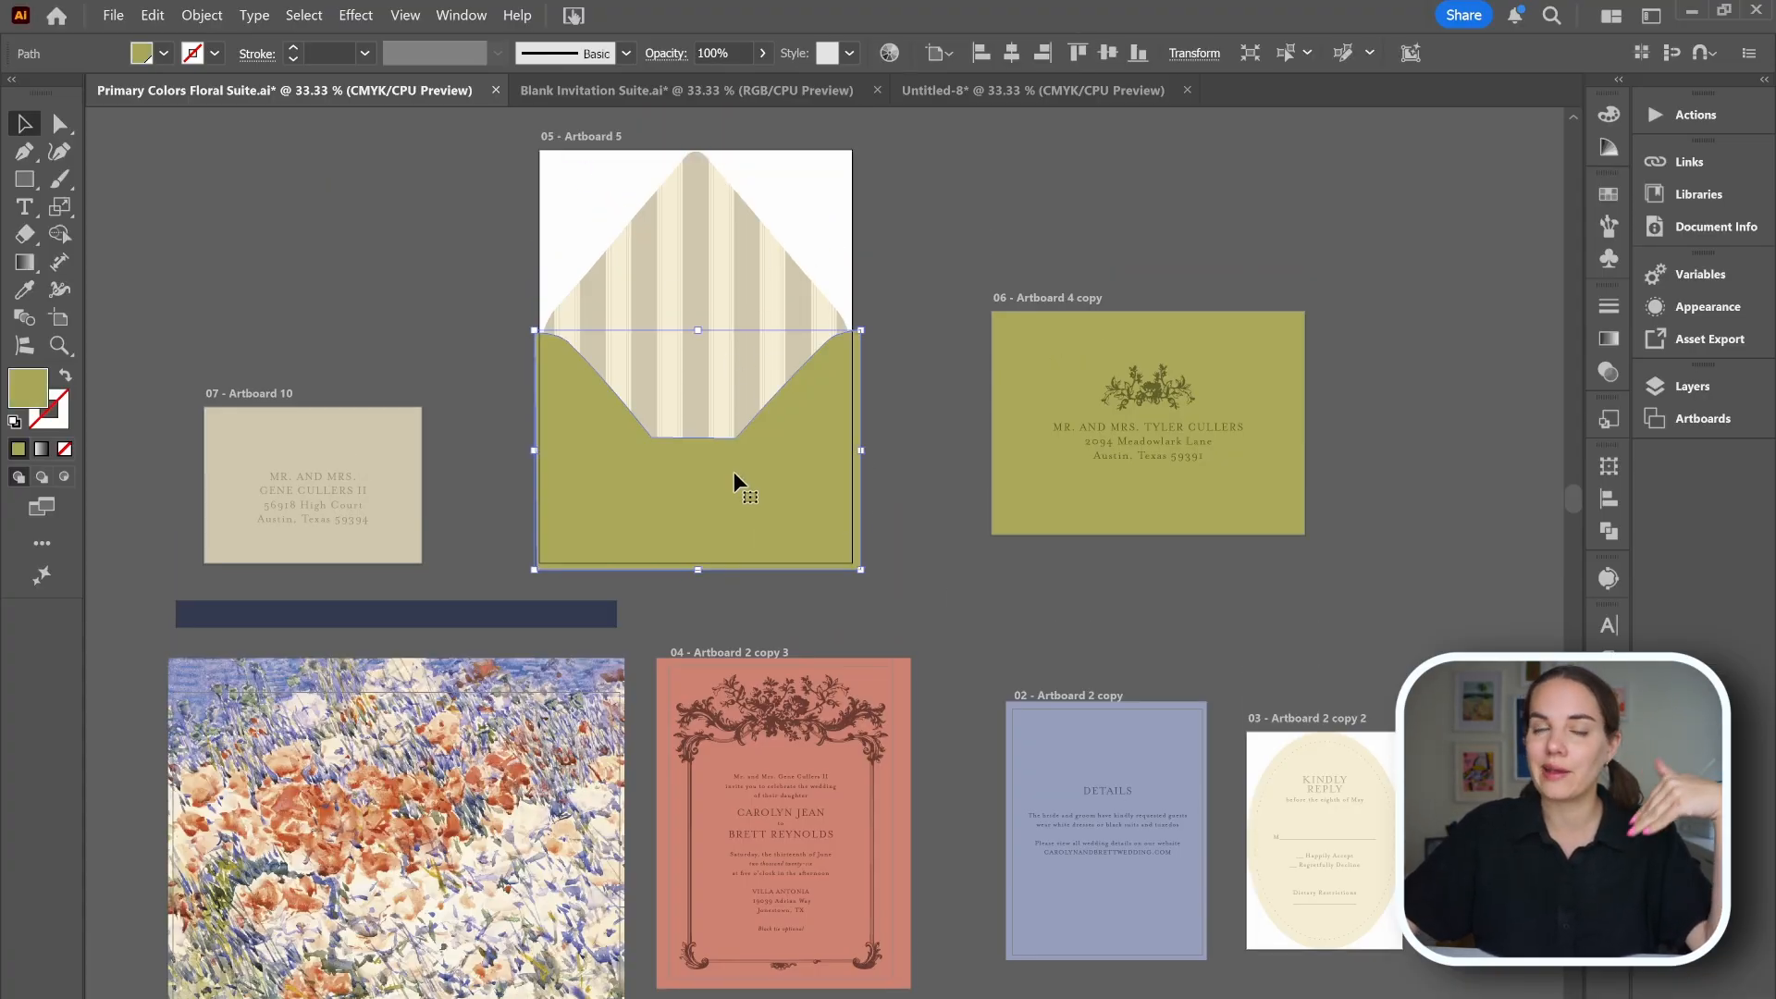
Paste the copied envelope liner shape into the untitled document and position it on artboard 4.
left_click(934, 658)
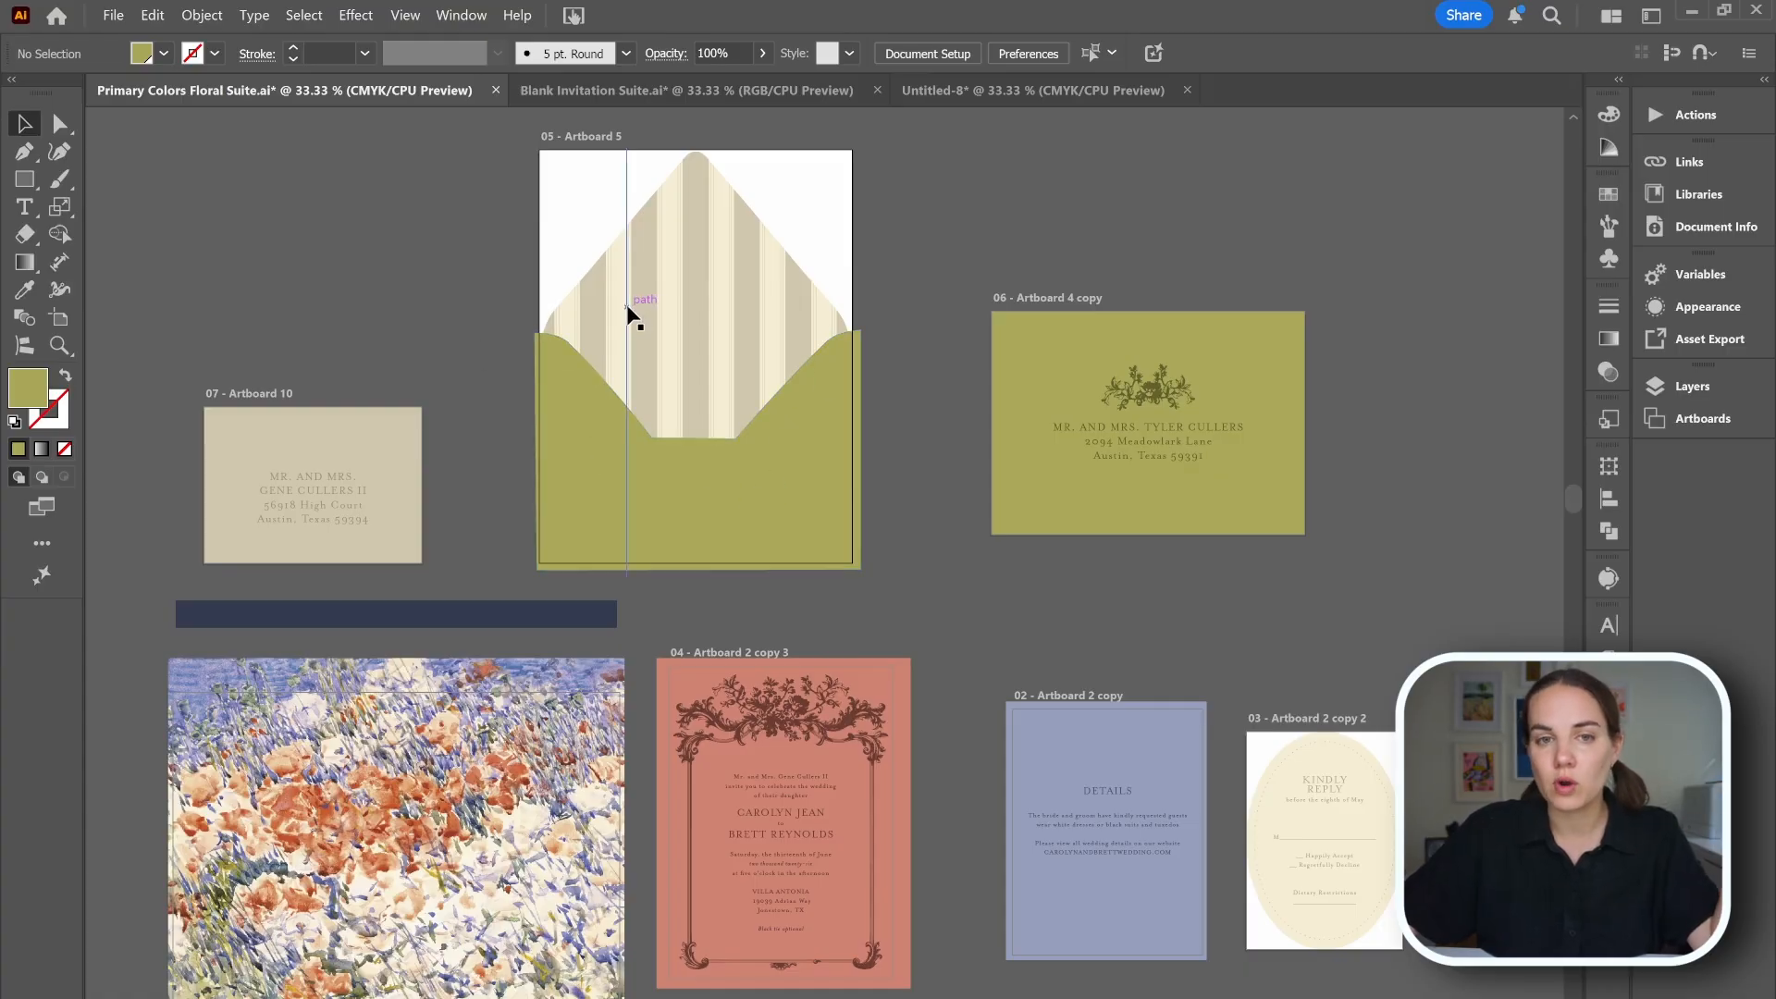
key("ctrl+Tab")
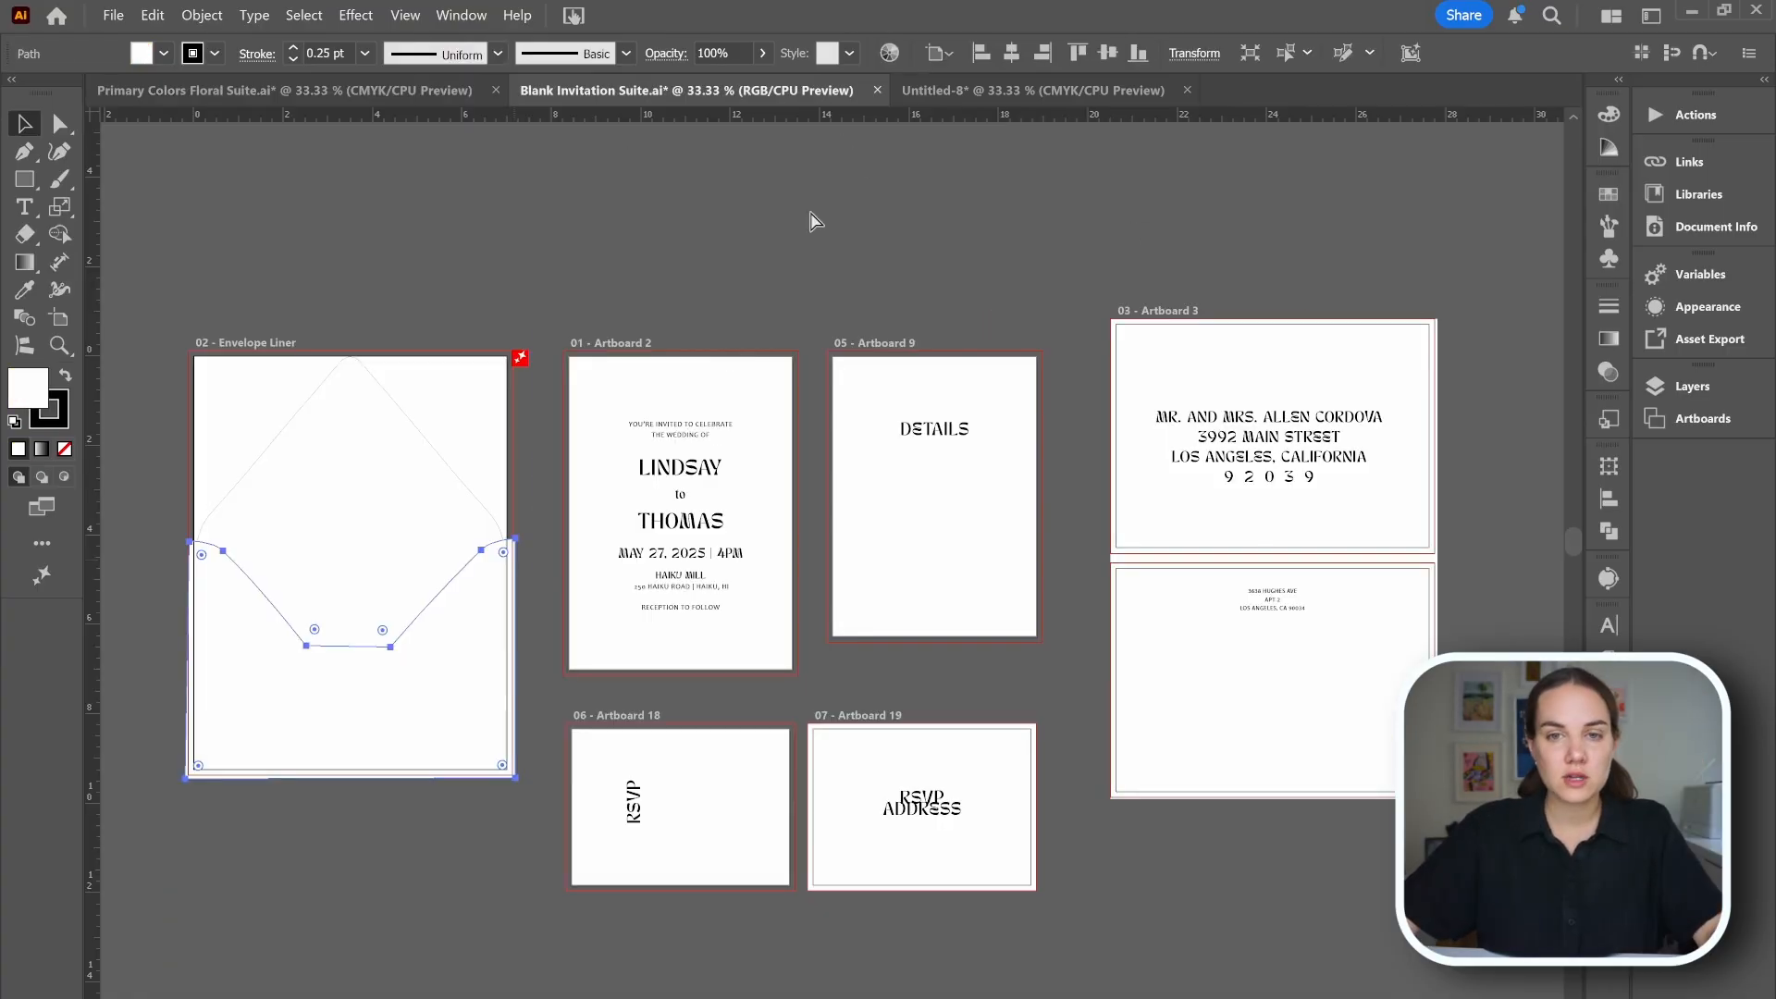
left_click(1046, 87)
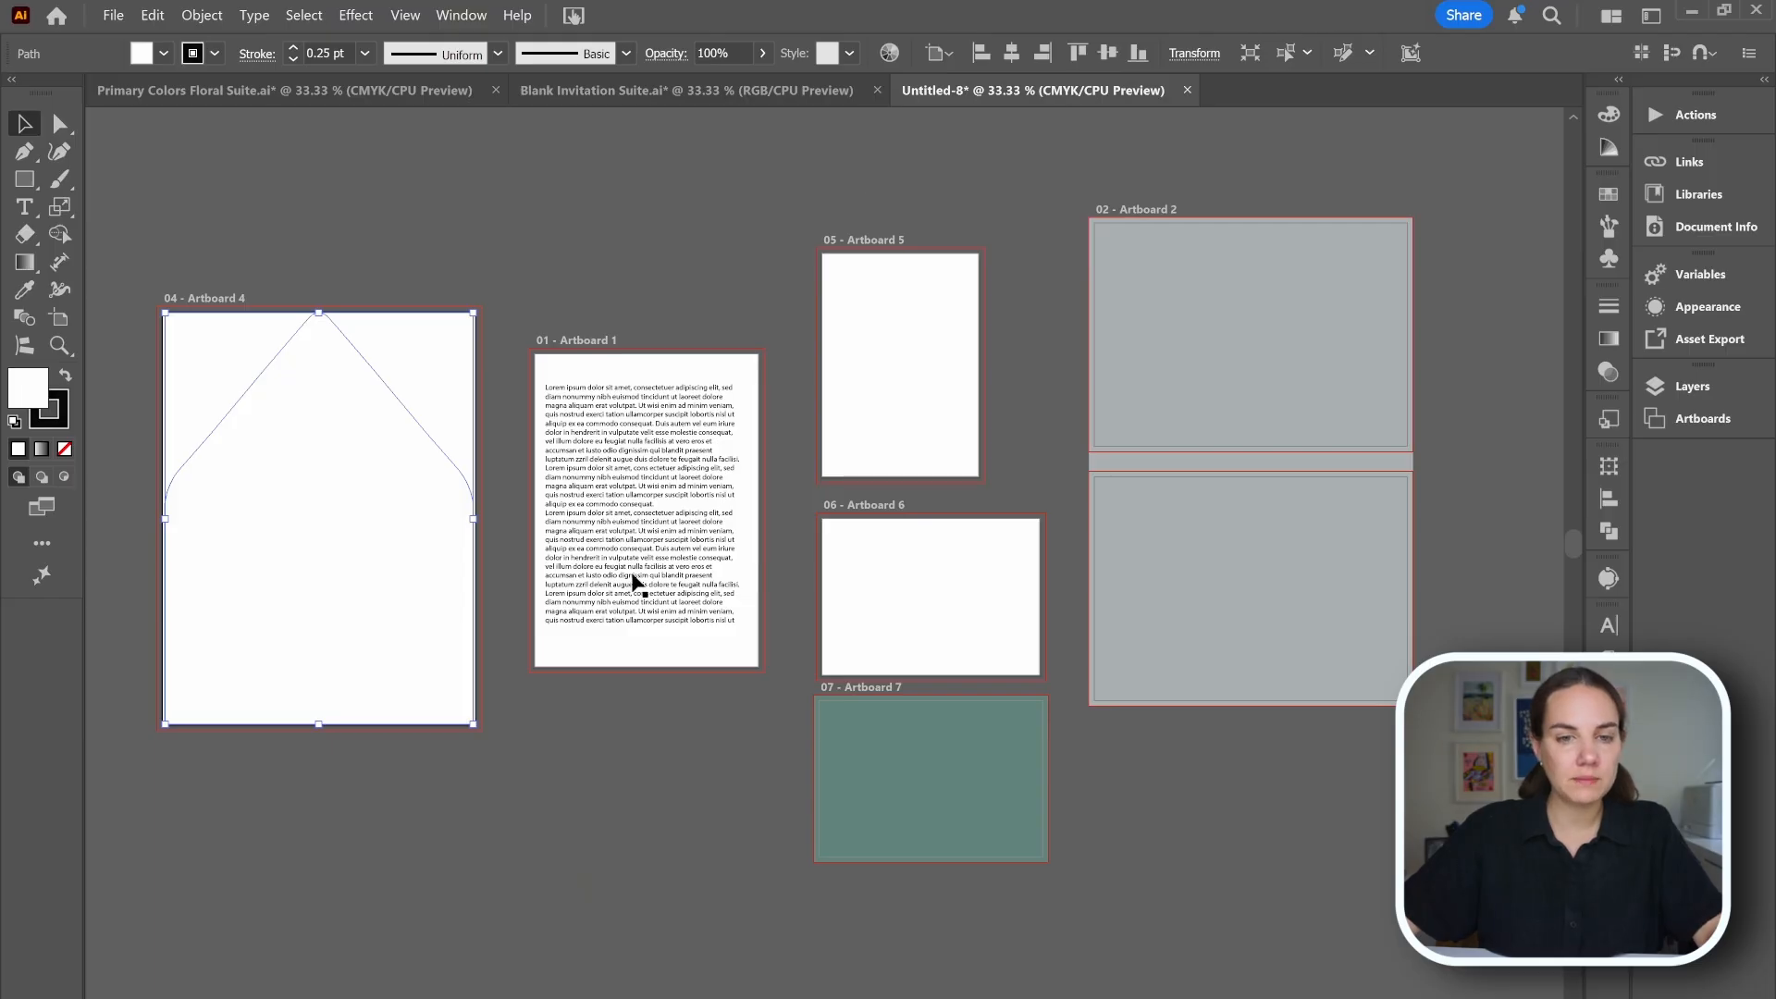
key("ctrl+v")
left_click_drag(956, 575, 532, 623)
Fill the liner shape with the gray background color of artboard 2 using the Eyedropper.
key("i")
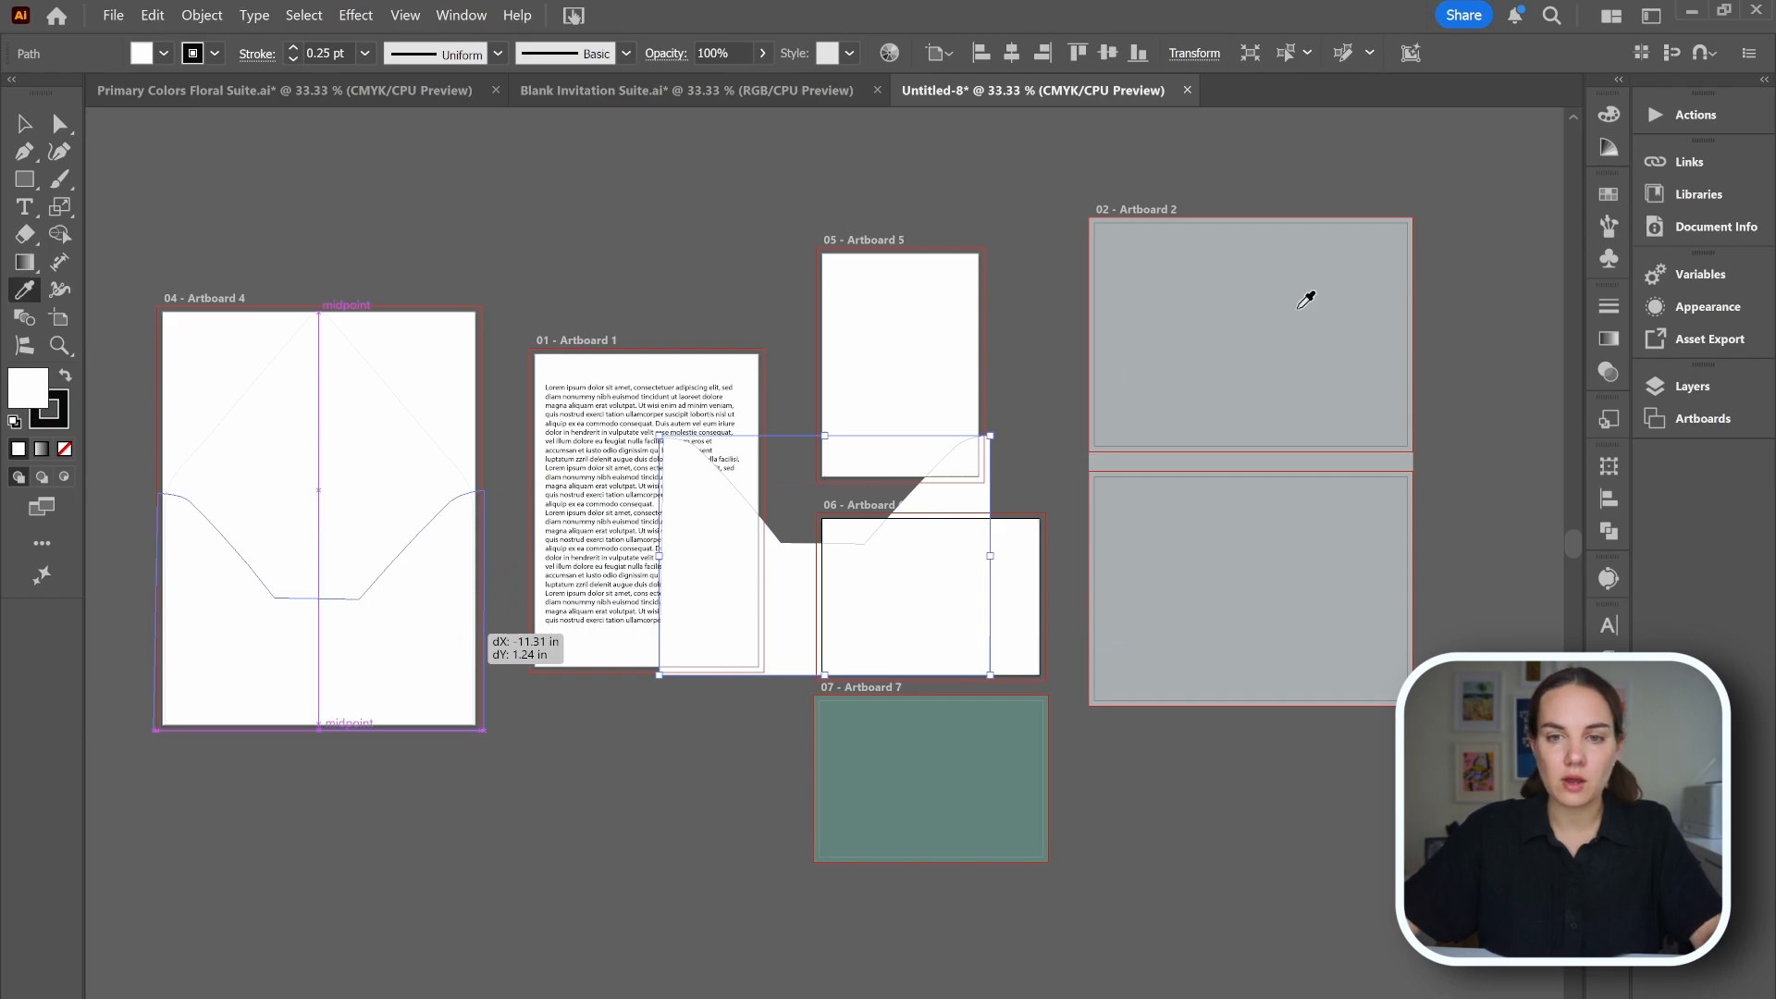
left_click(1307, 294)
left_click(1241, 317)
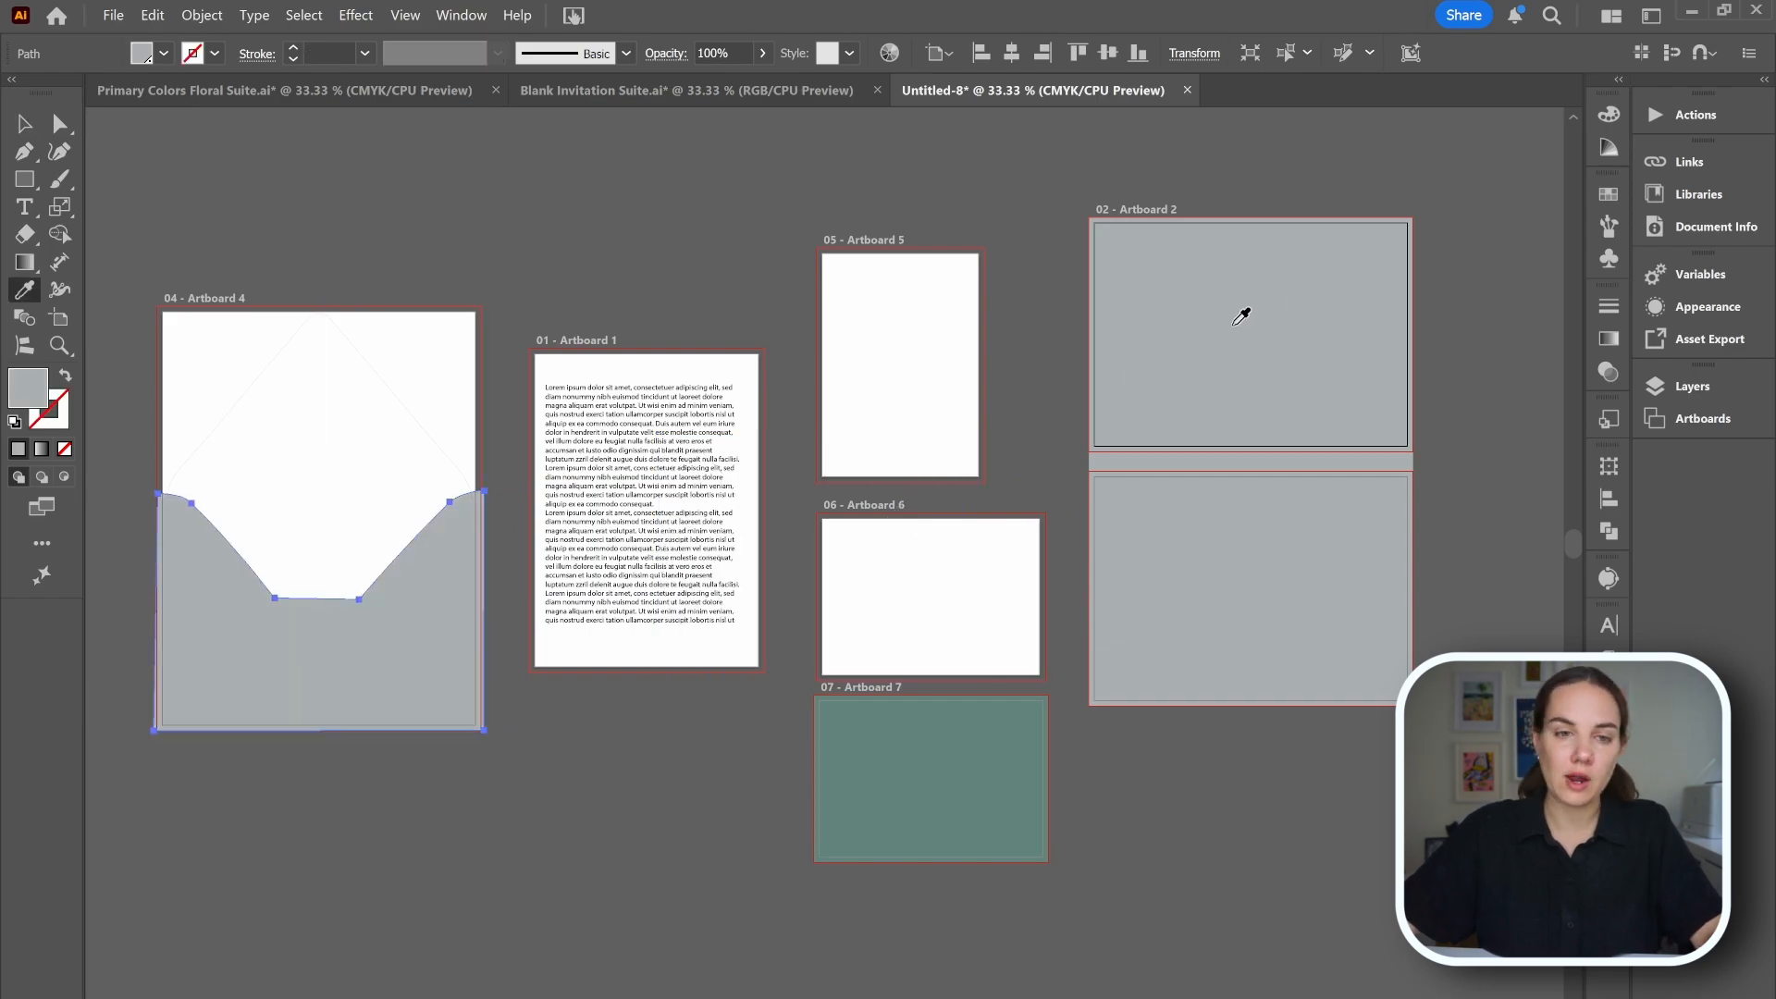
key("v")
left_click(1478, 504)
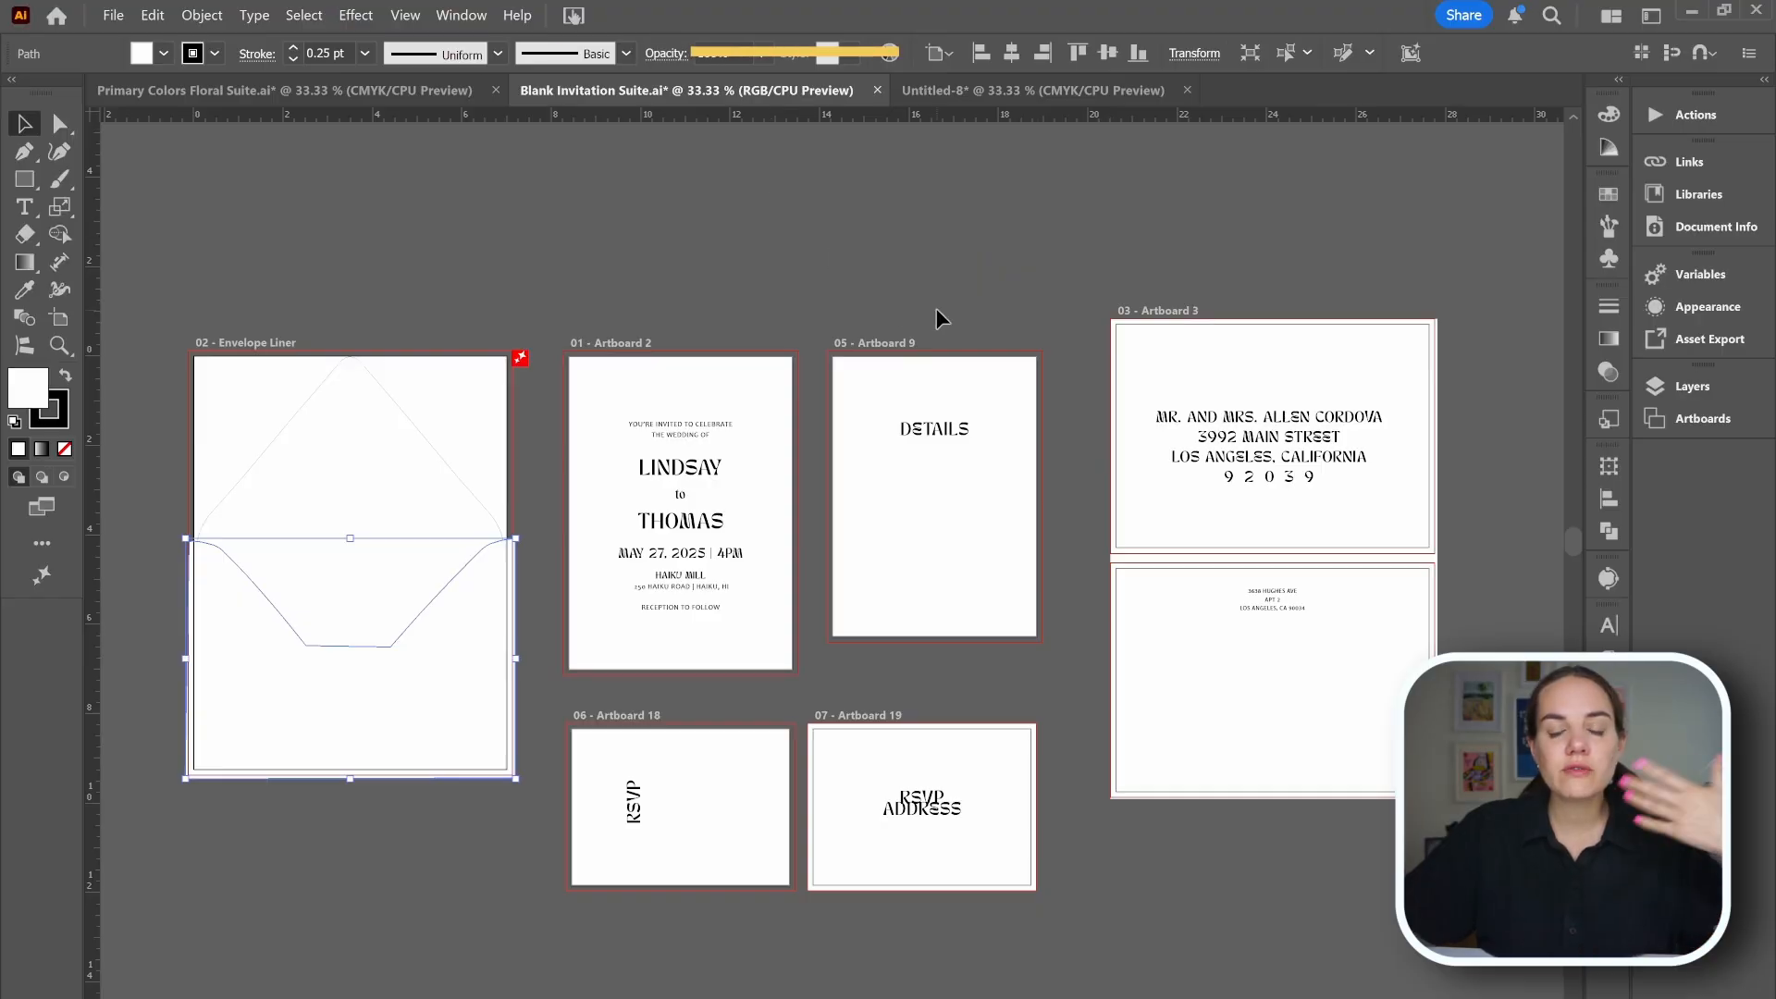
Save the Blank Invitation Suite document as A and B Invitations in Illustrator format with default options.
scroll(951, 309, "down", 1)
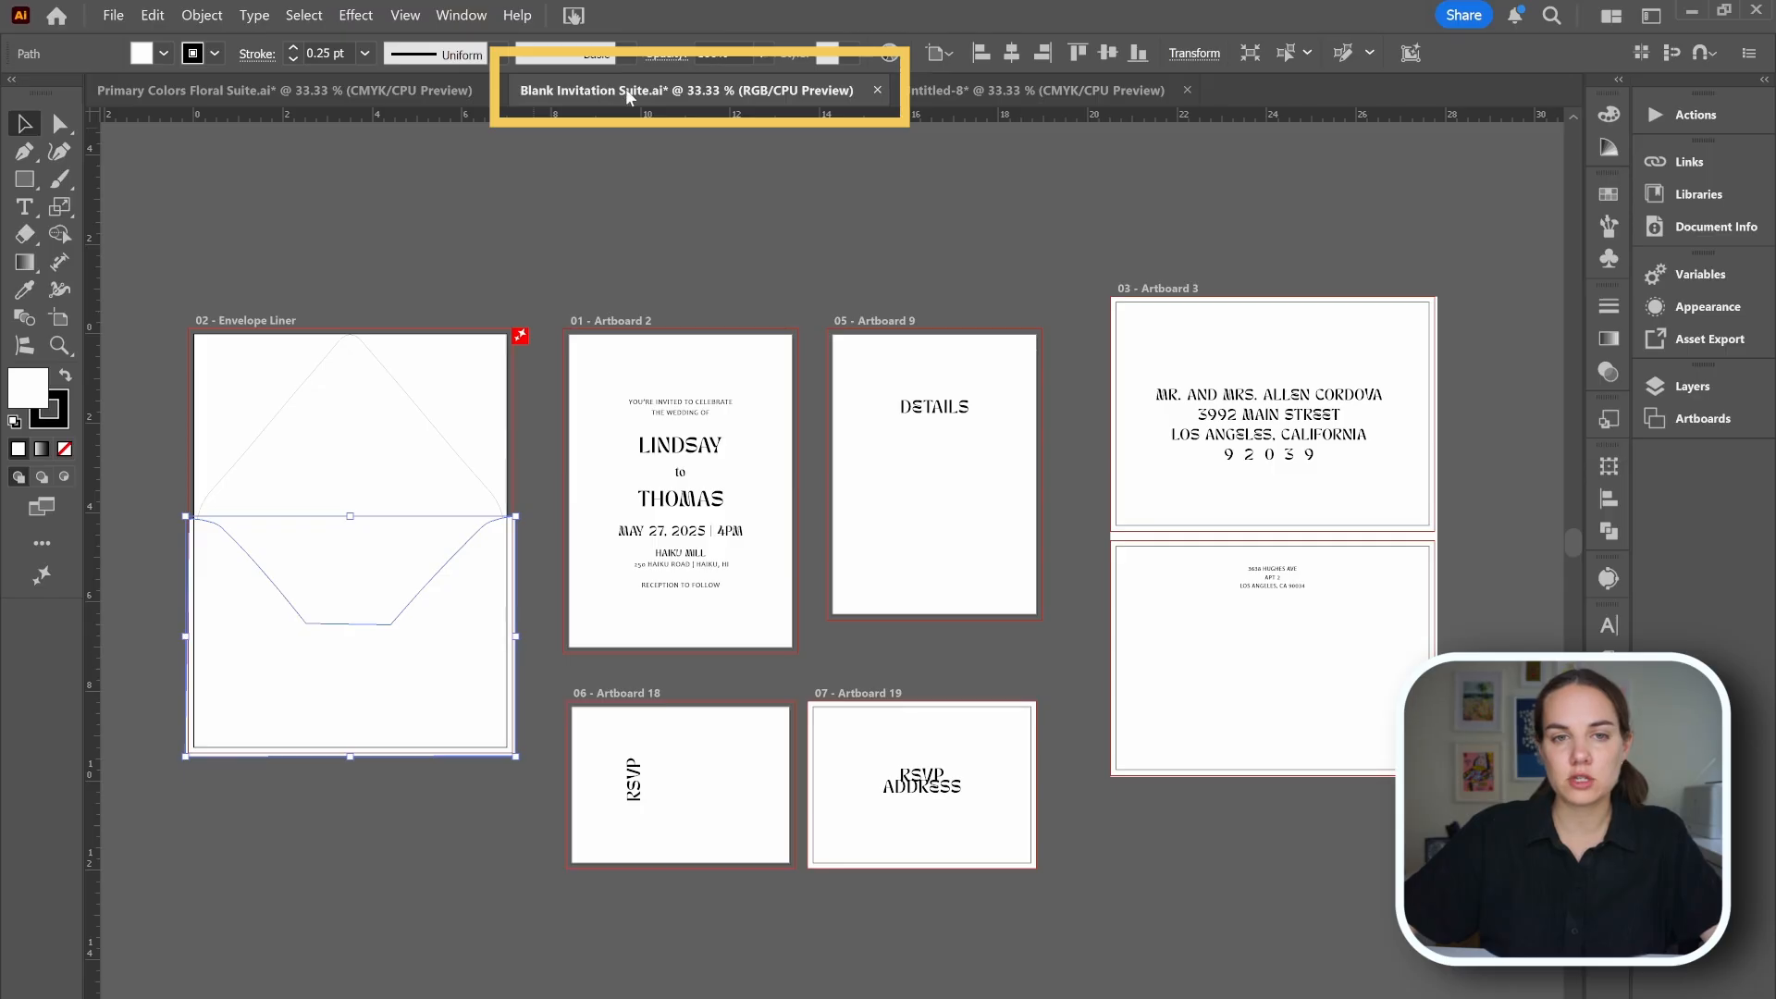
left_click(569, 244)
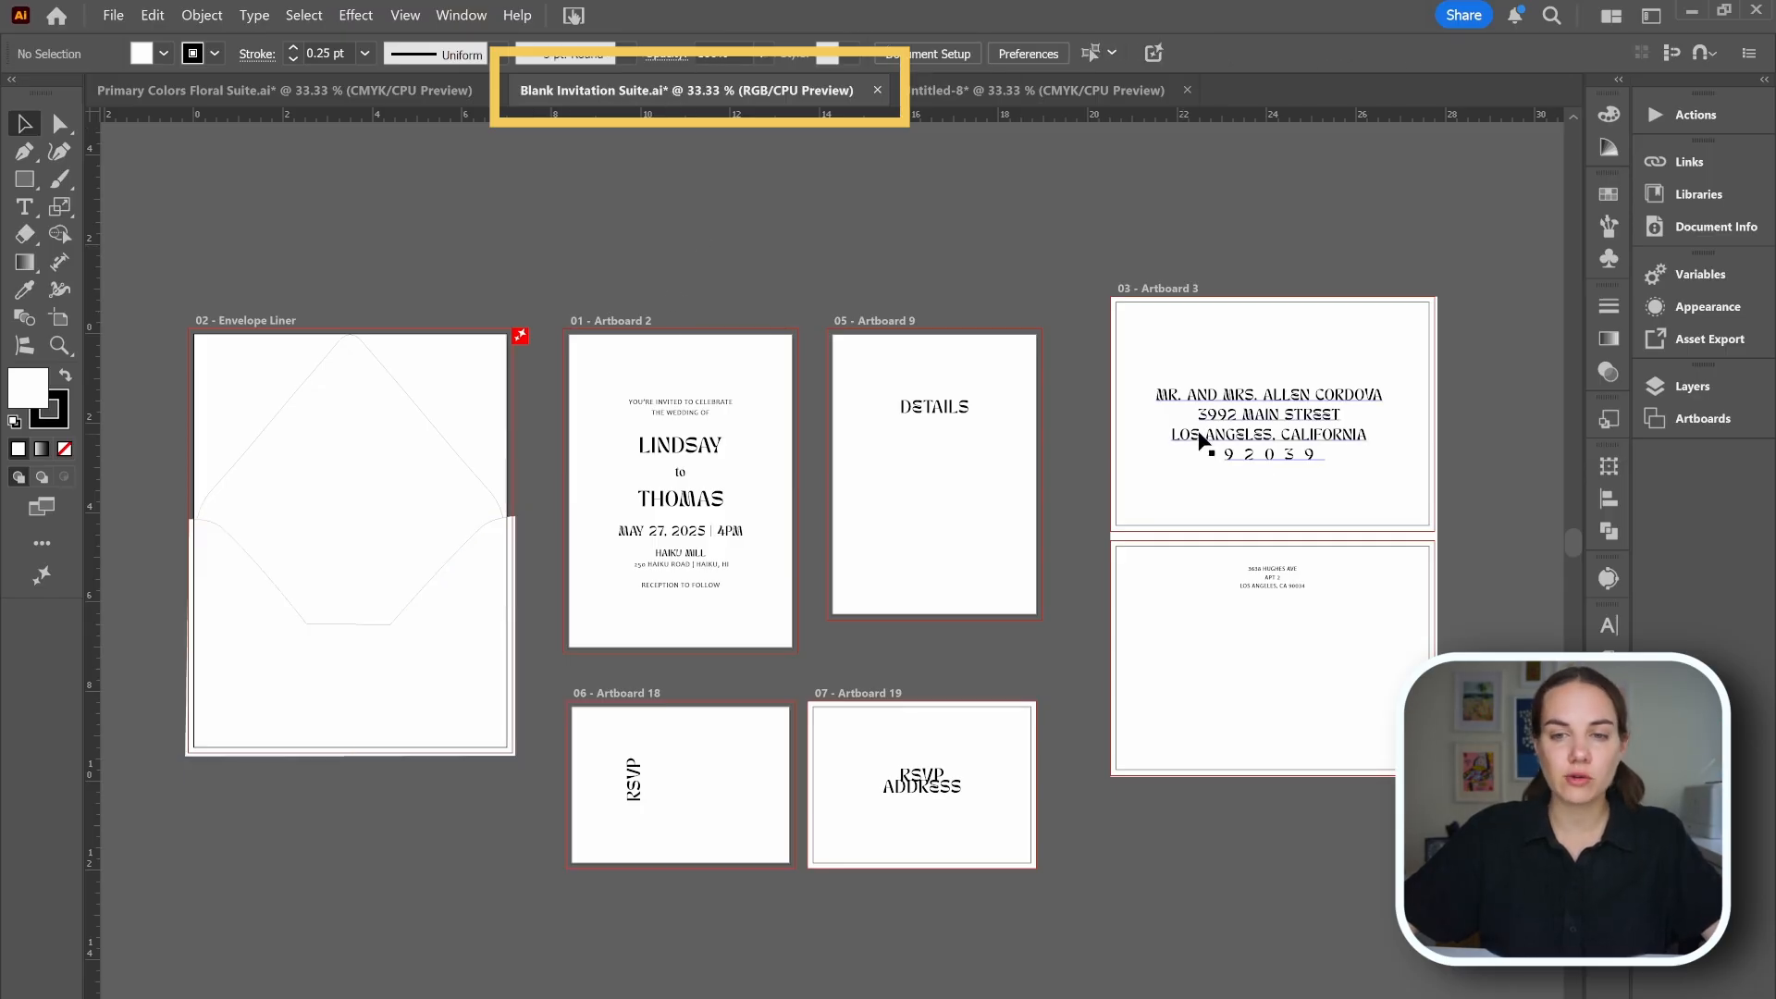
left_click(113, 15)
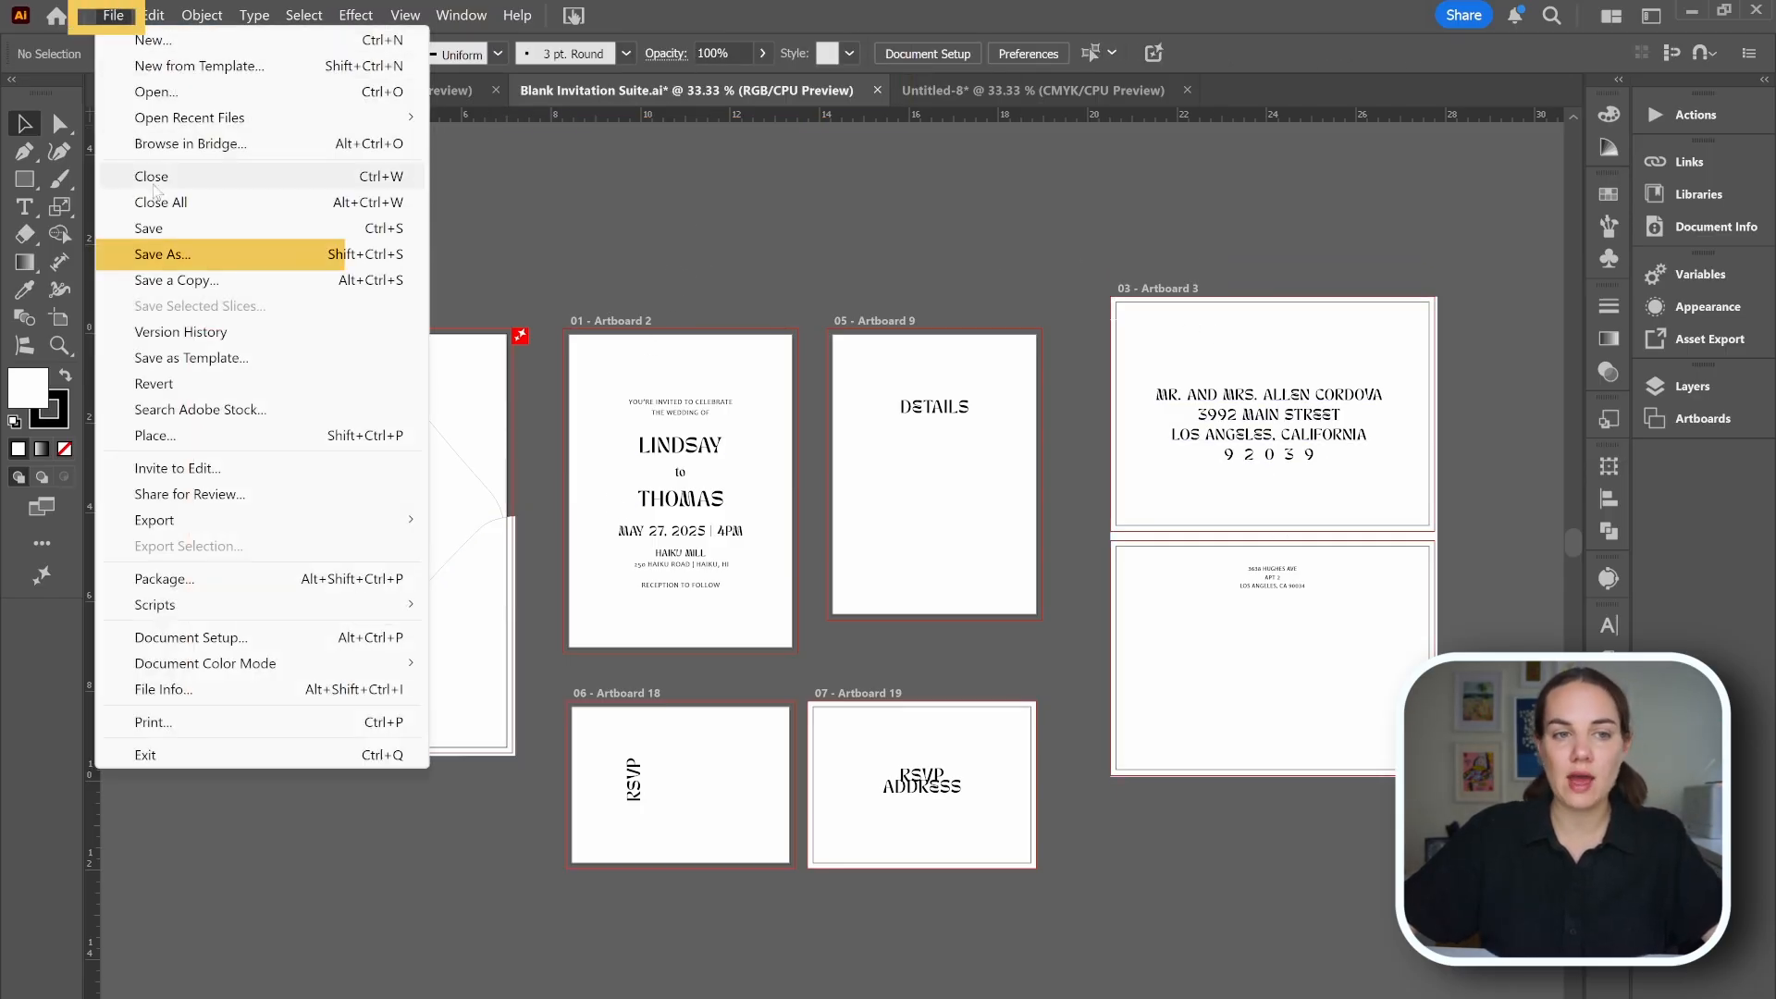
left_click(148, 254)
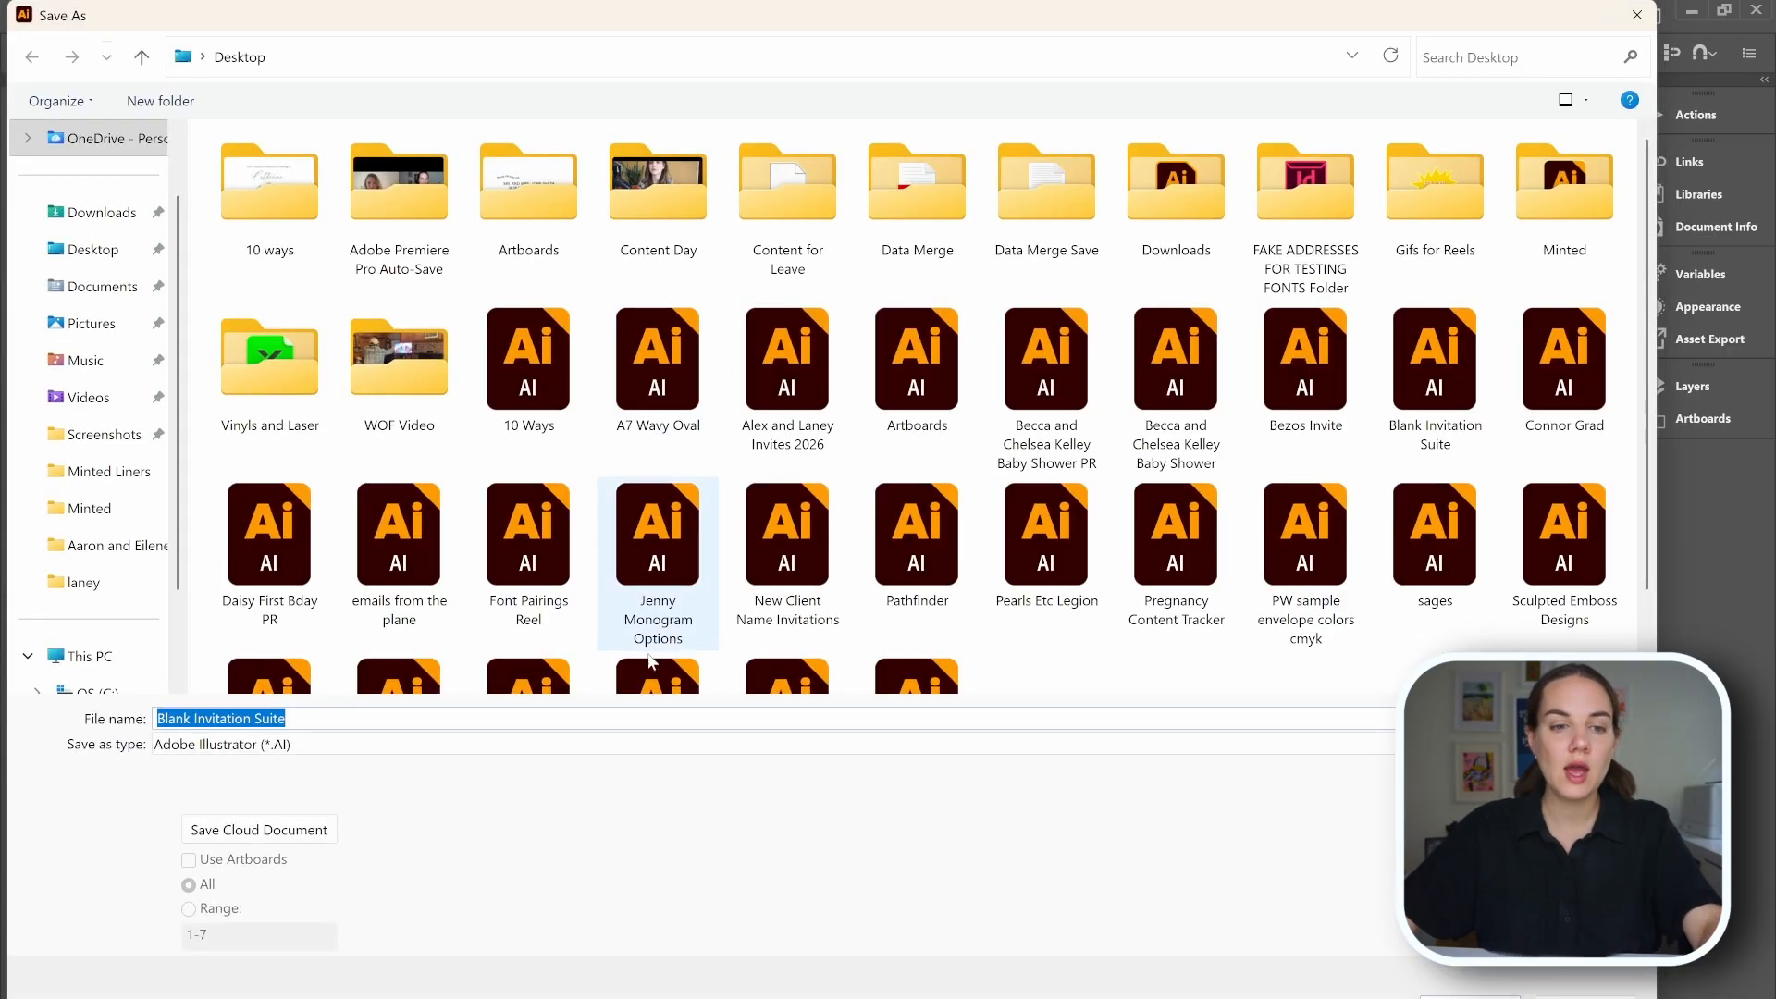
type("A and B")
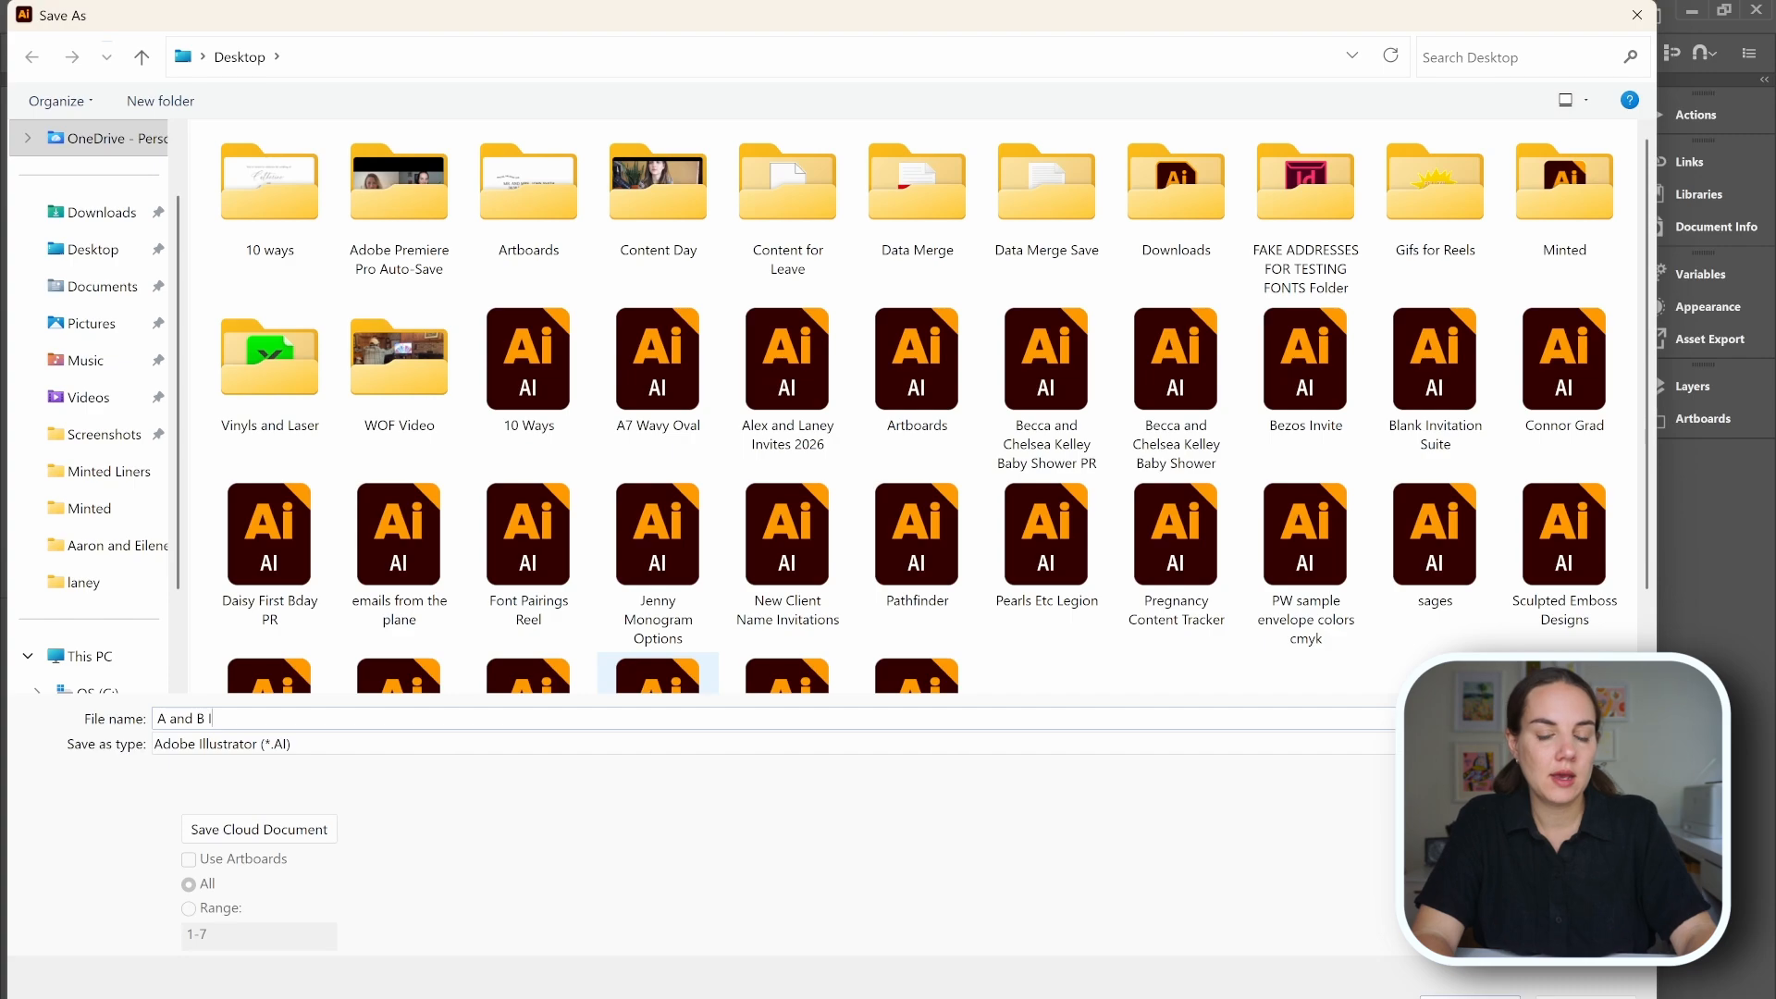
key("Return")
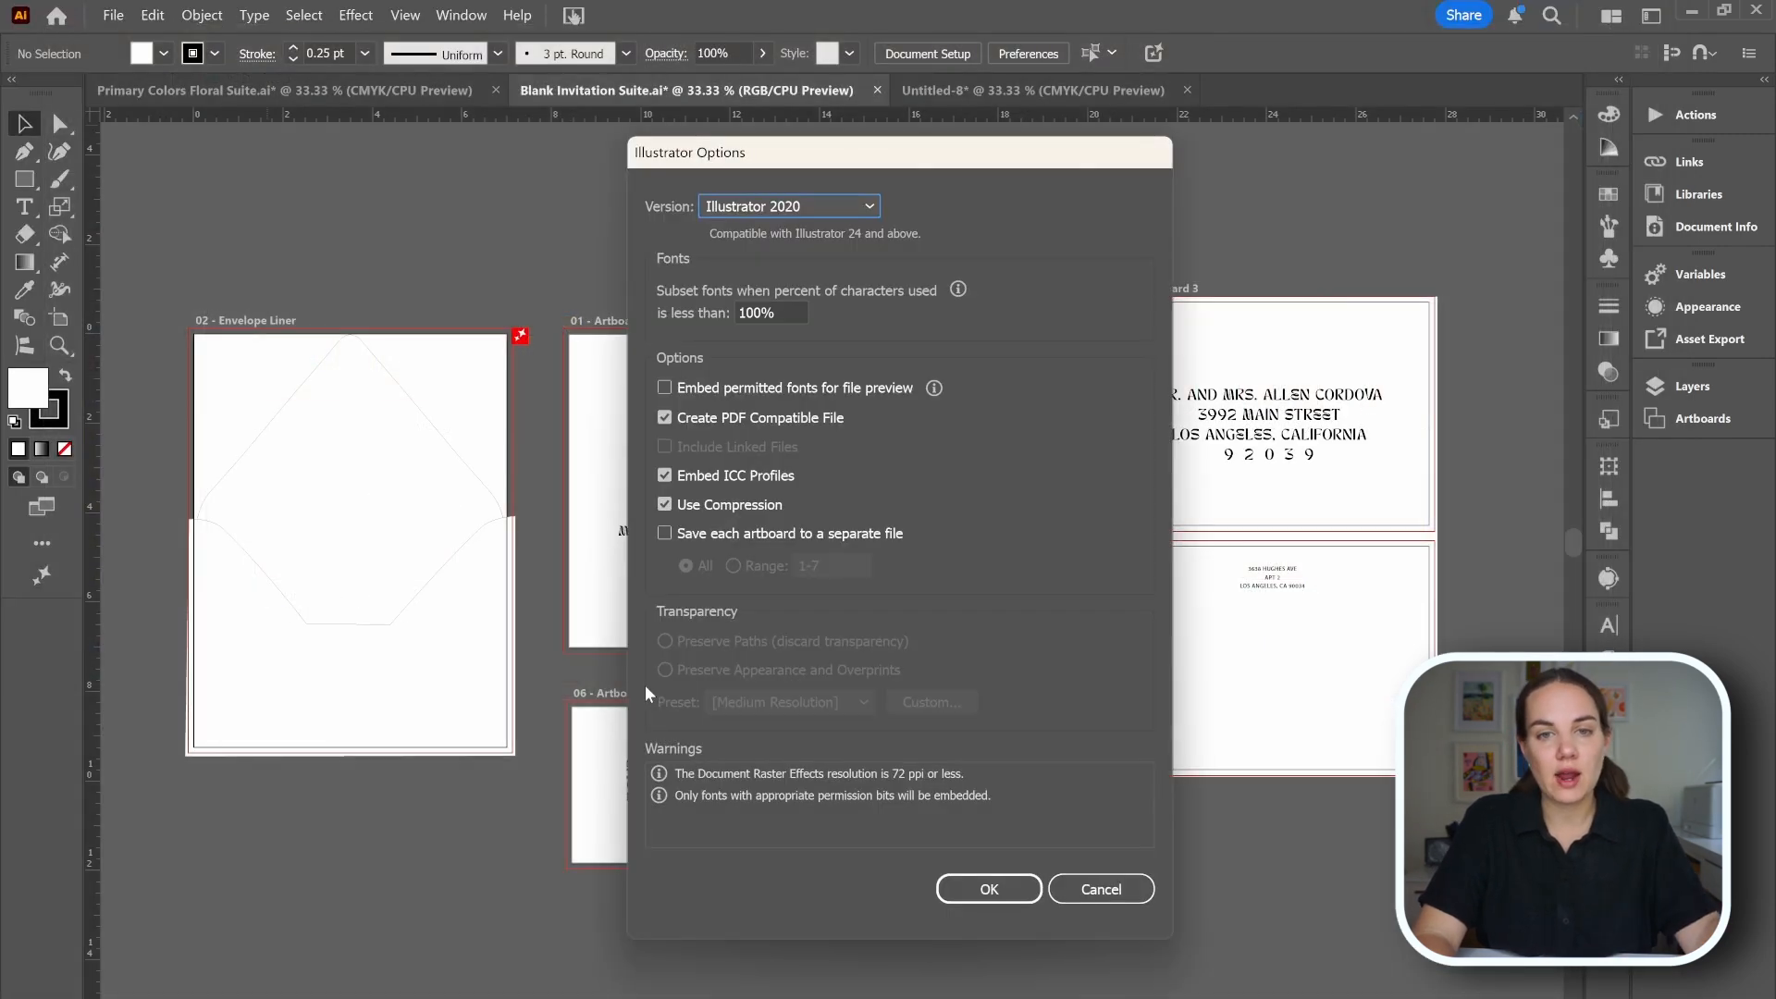
key("Return")
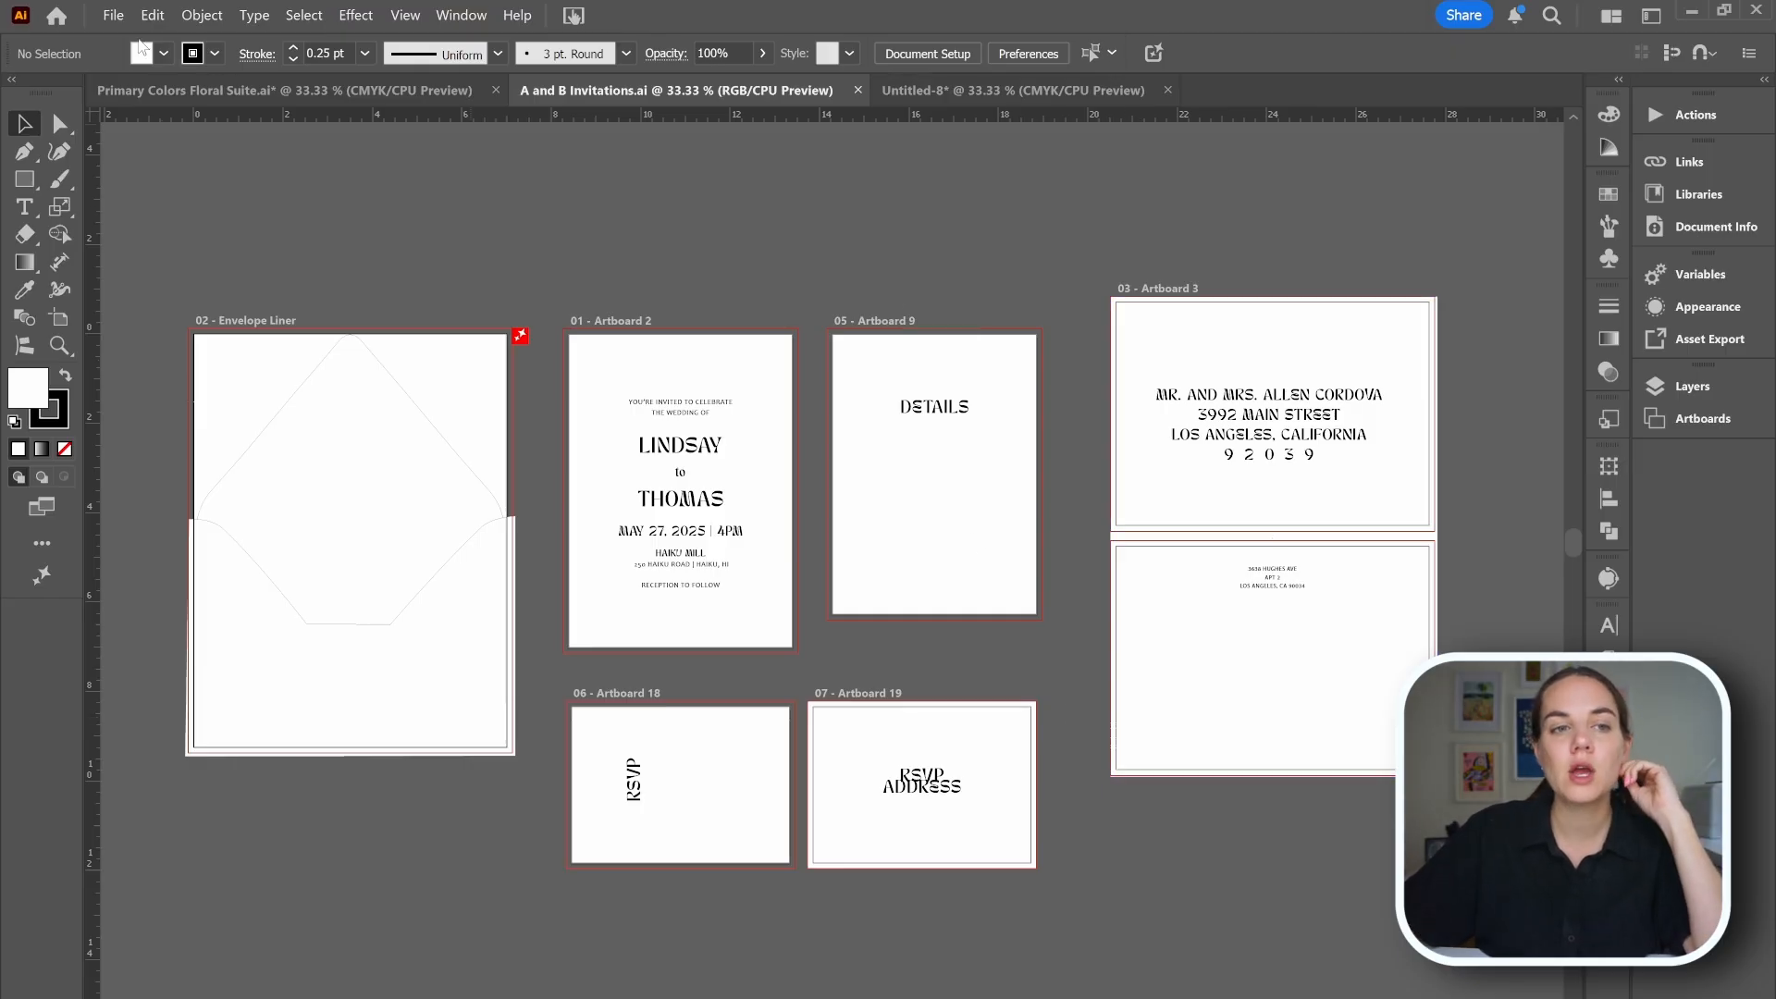
Save A and B Invitations again as an Illustrator Template (*.AIT) file.
left_click(113, 15)
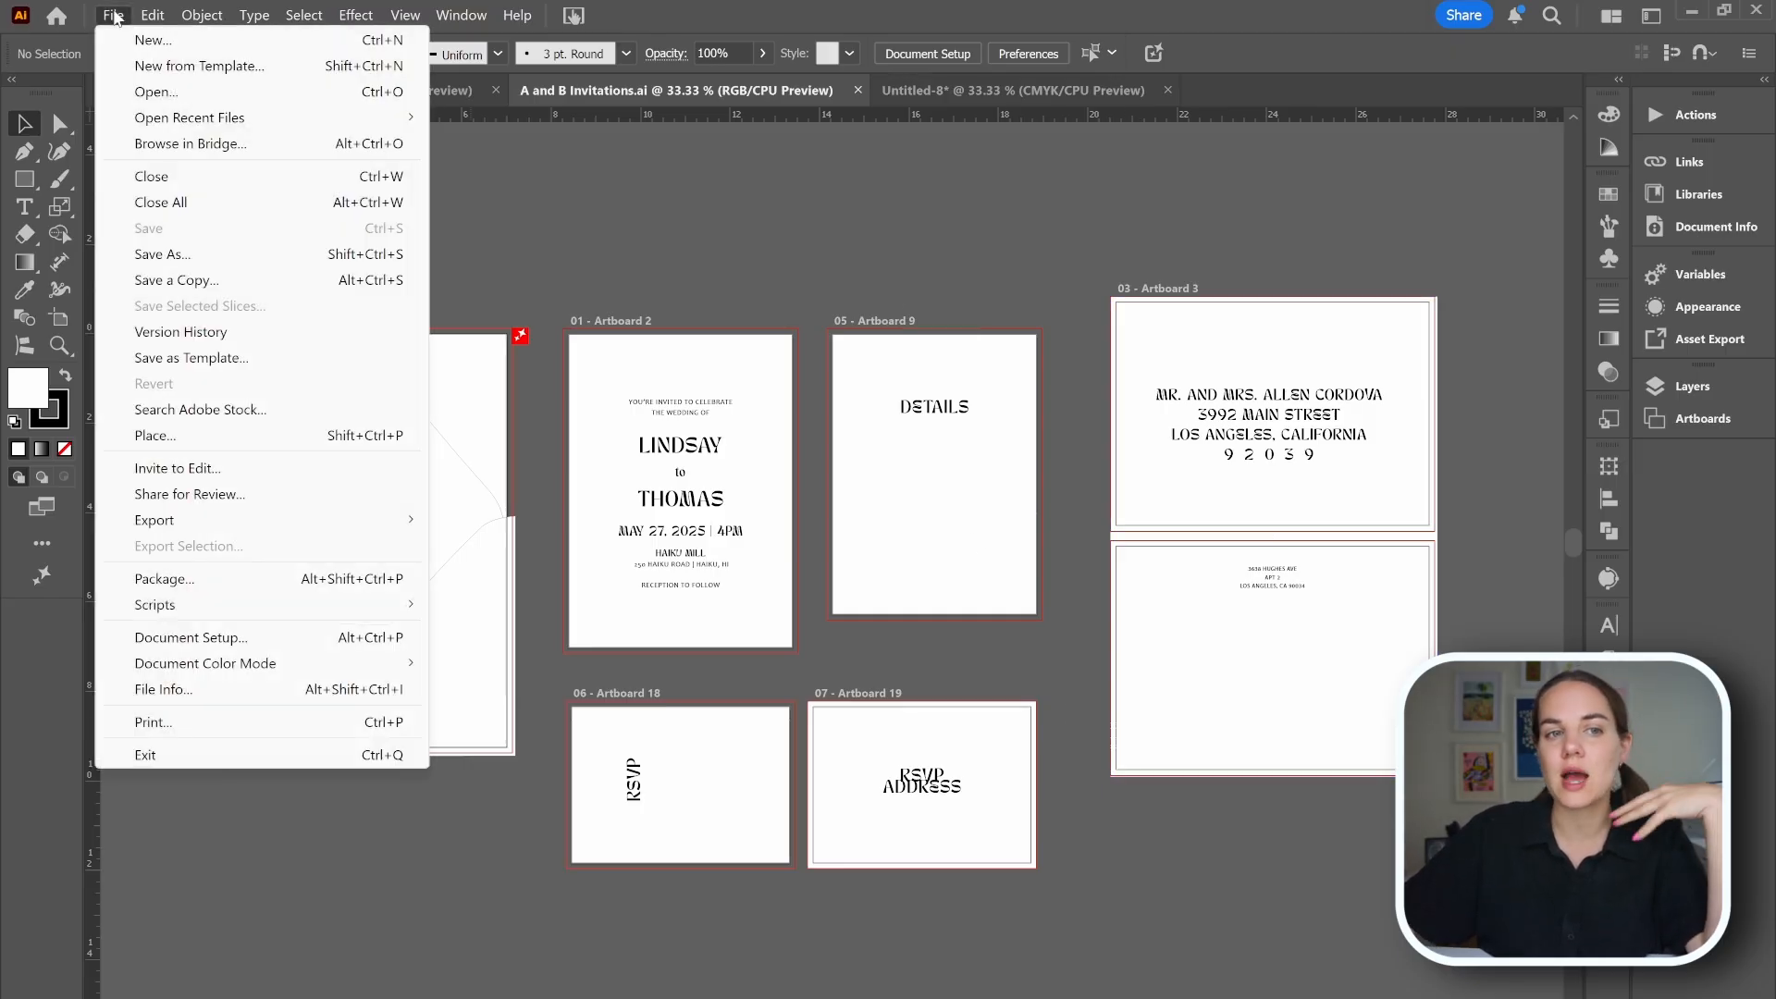
left_click(764, 167)
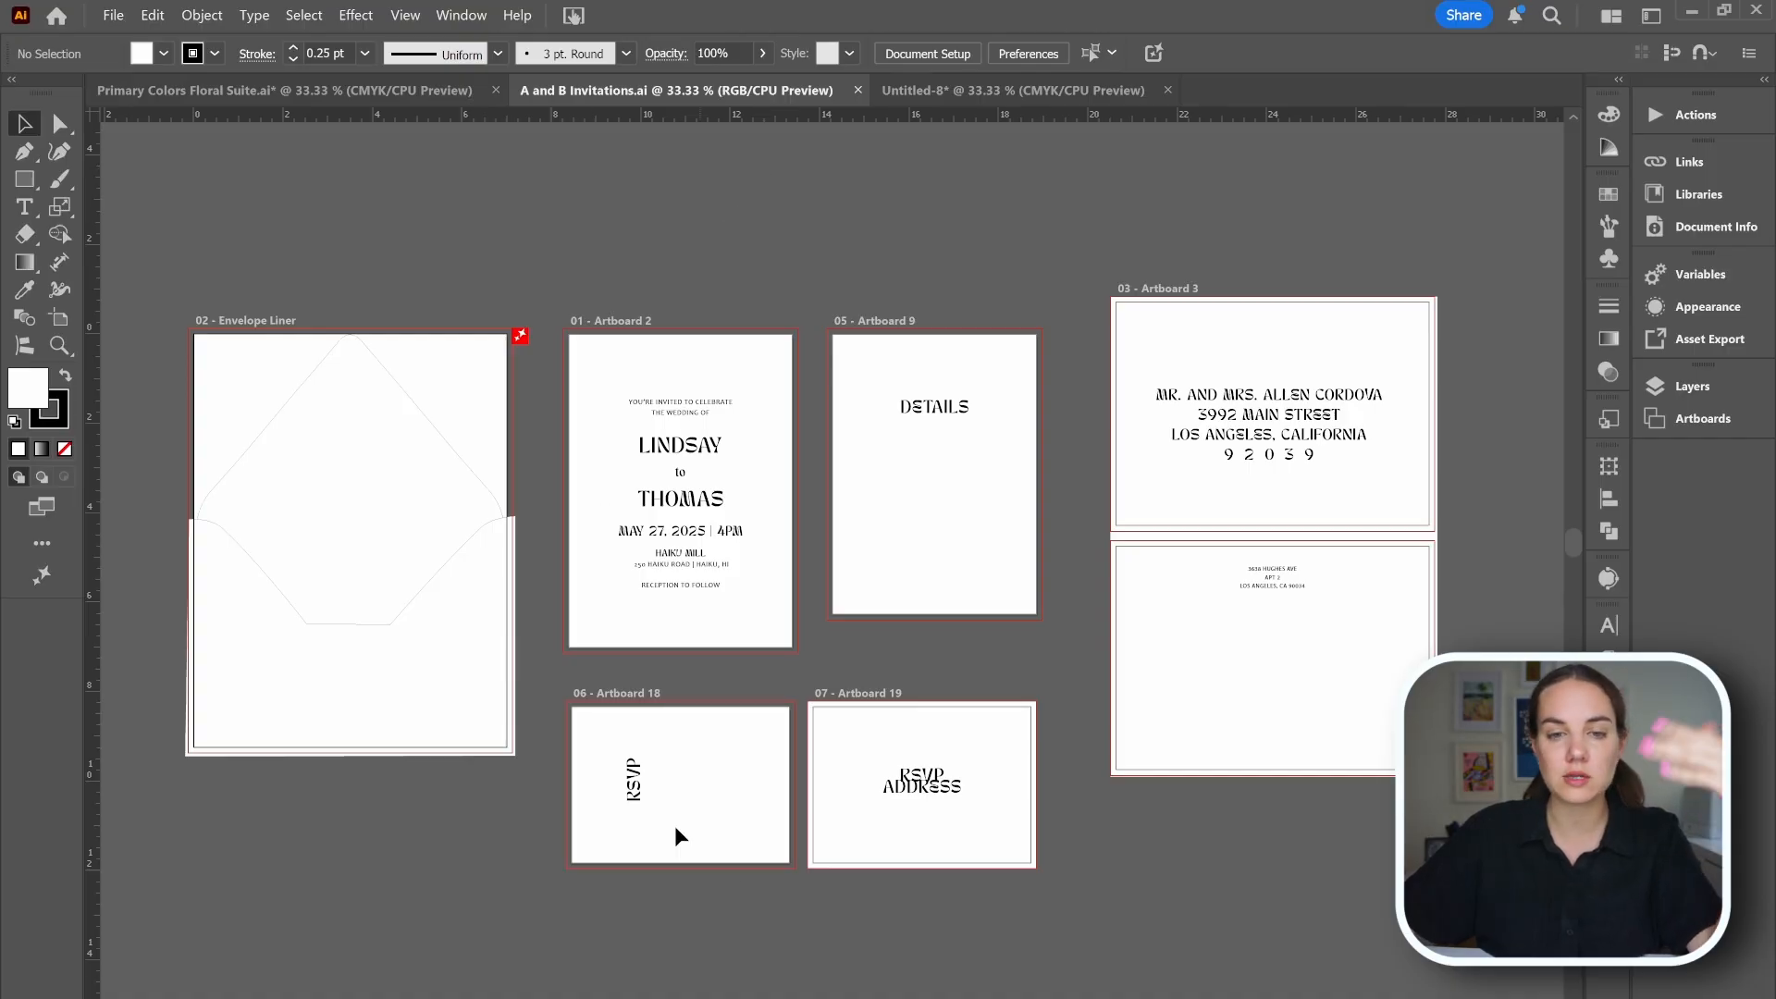
left_click(115, 16)
left_click(197, 257)
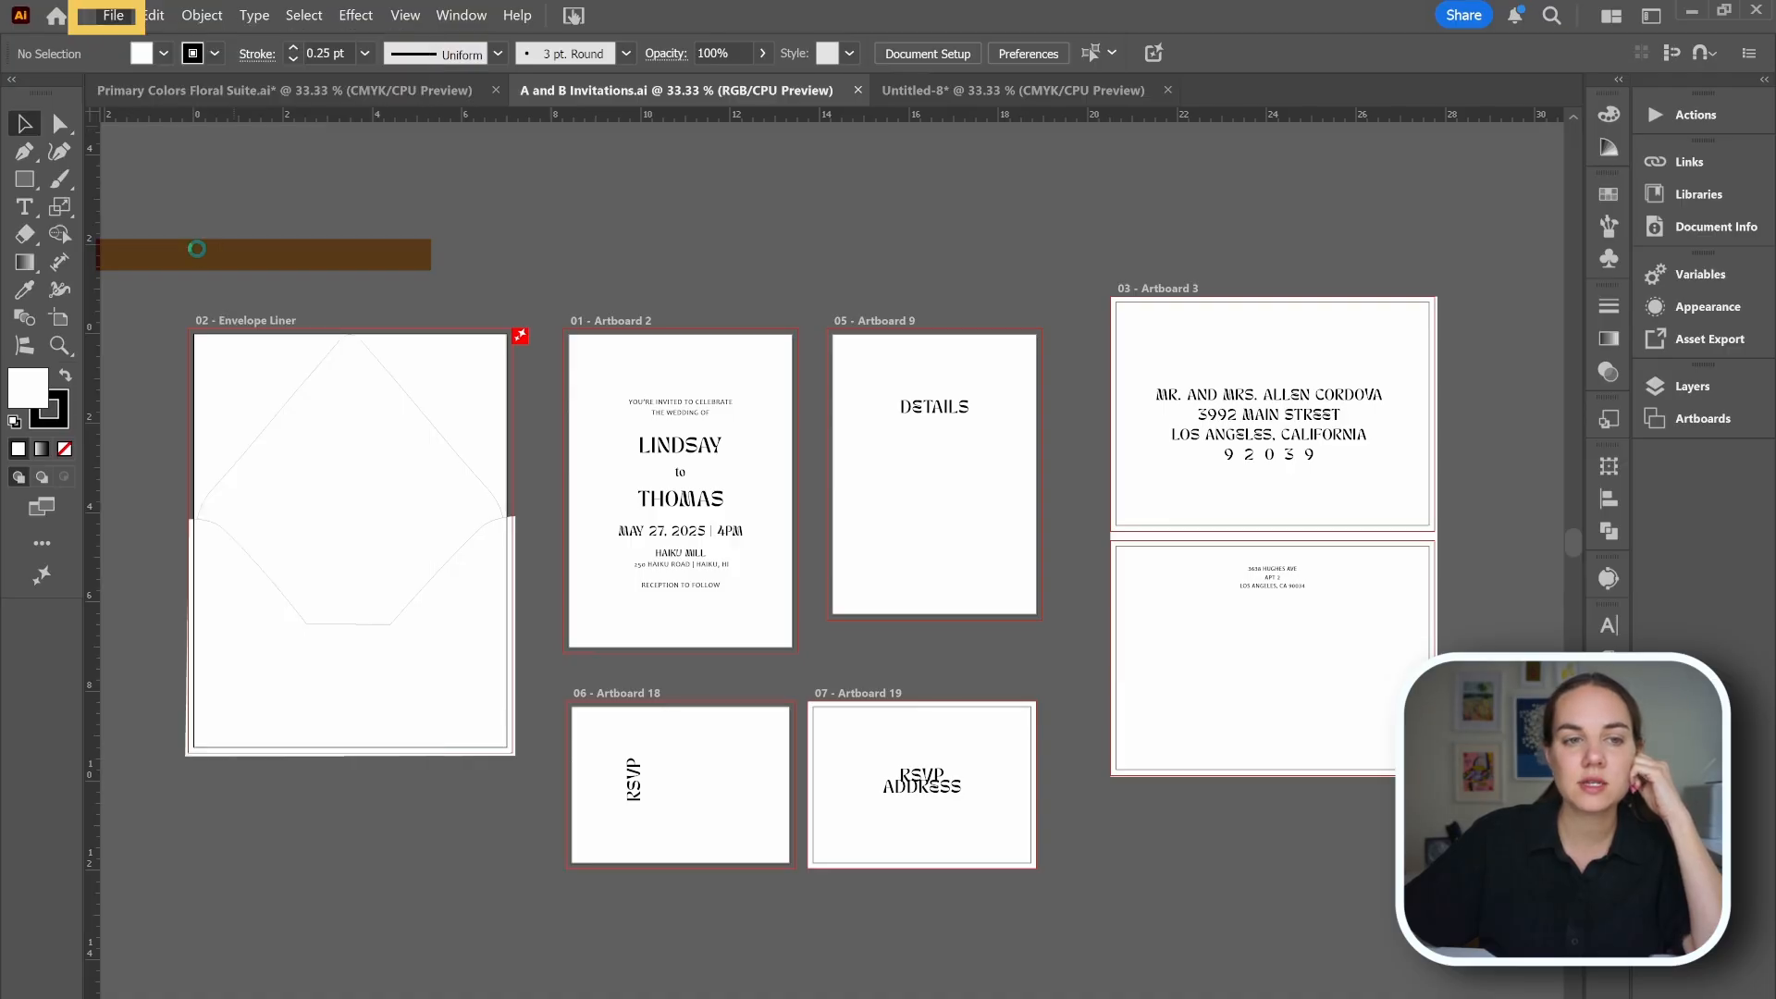
left_click(231, 744)
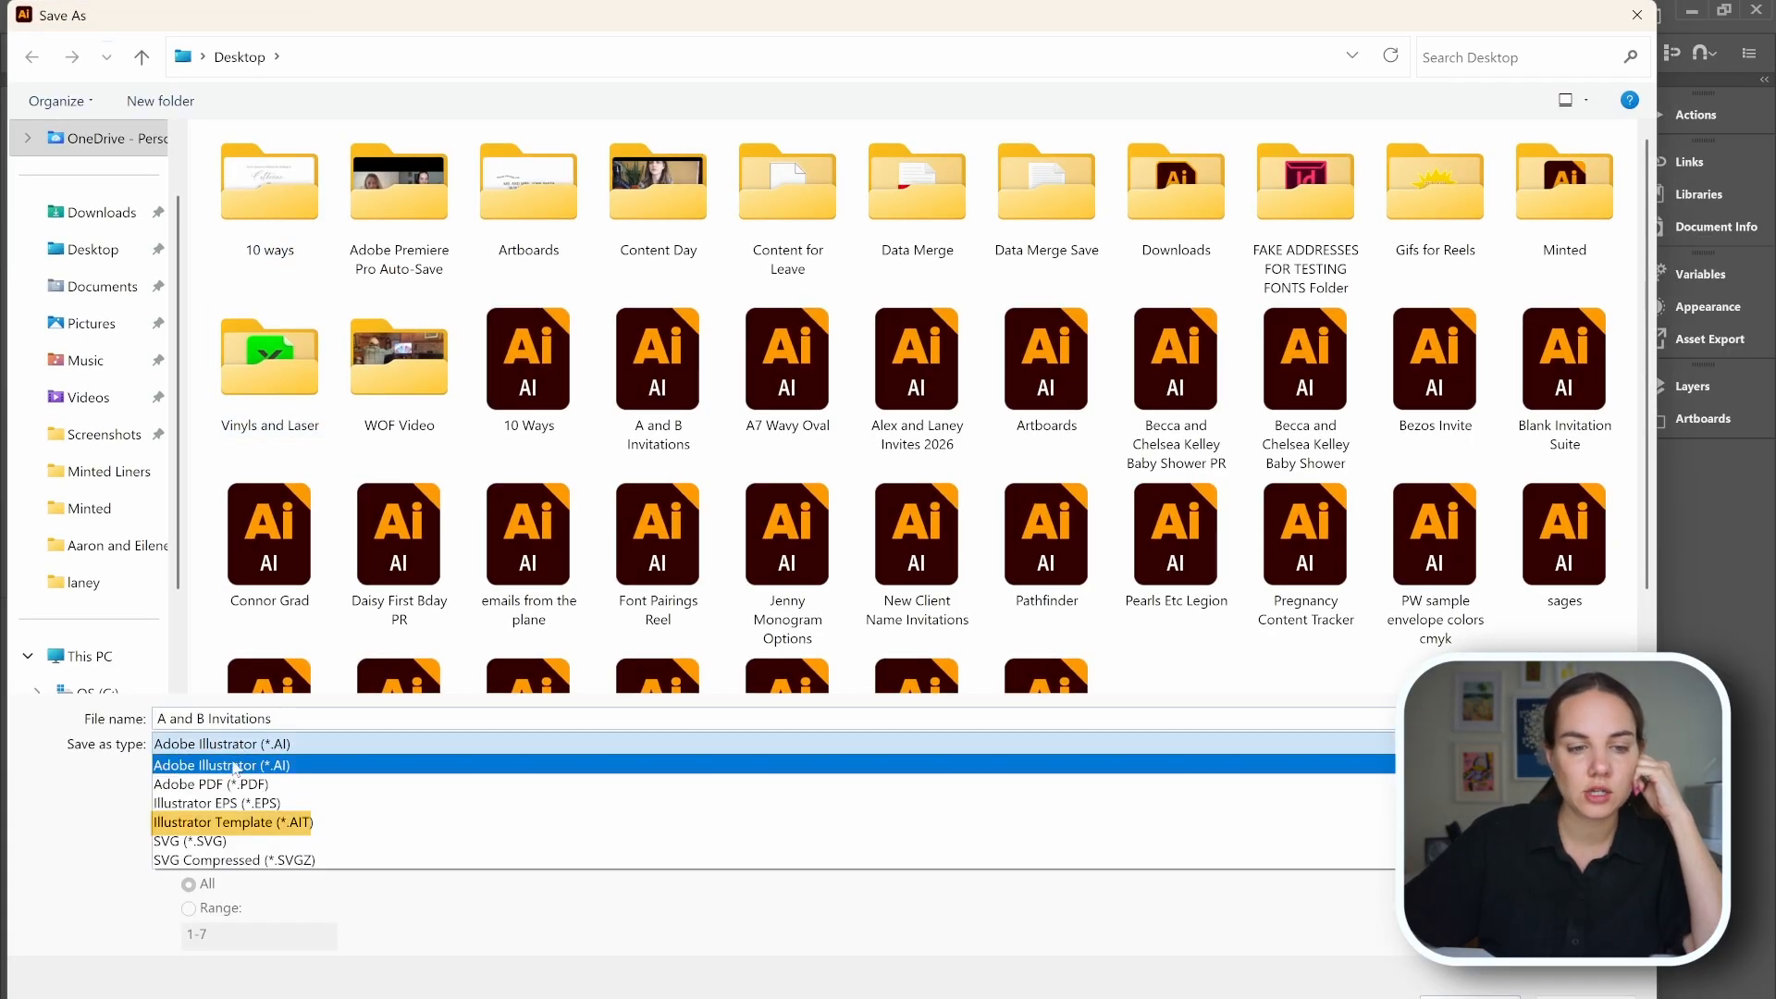
left_click(230, 824)
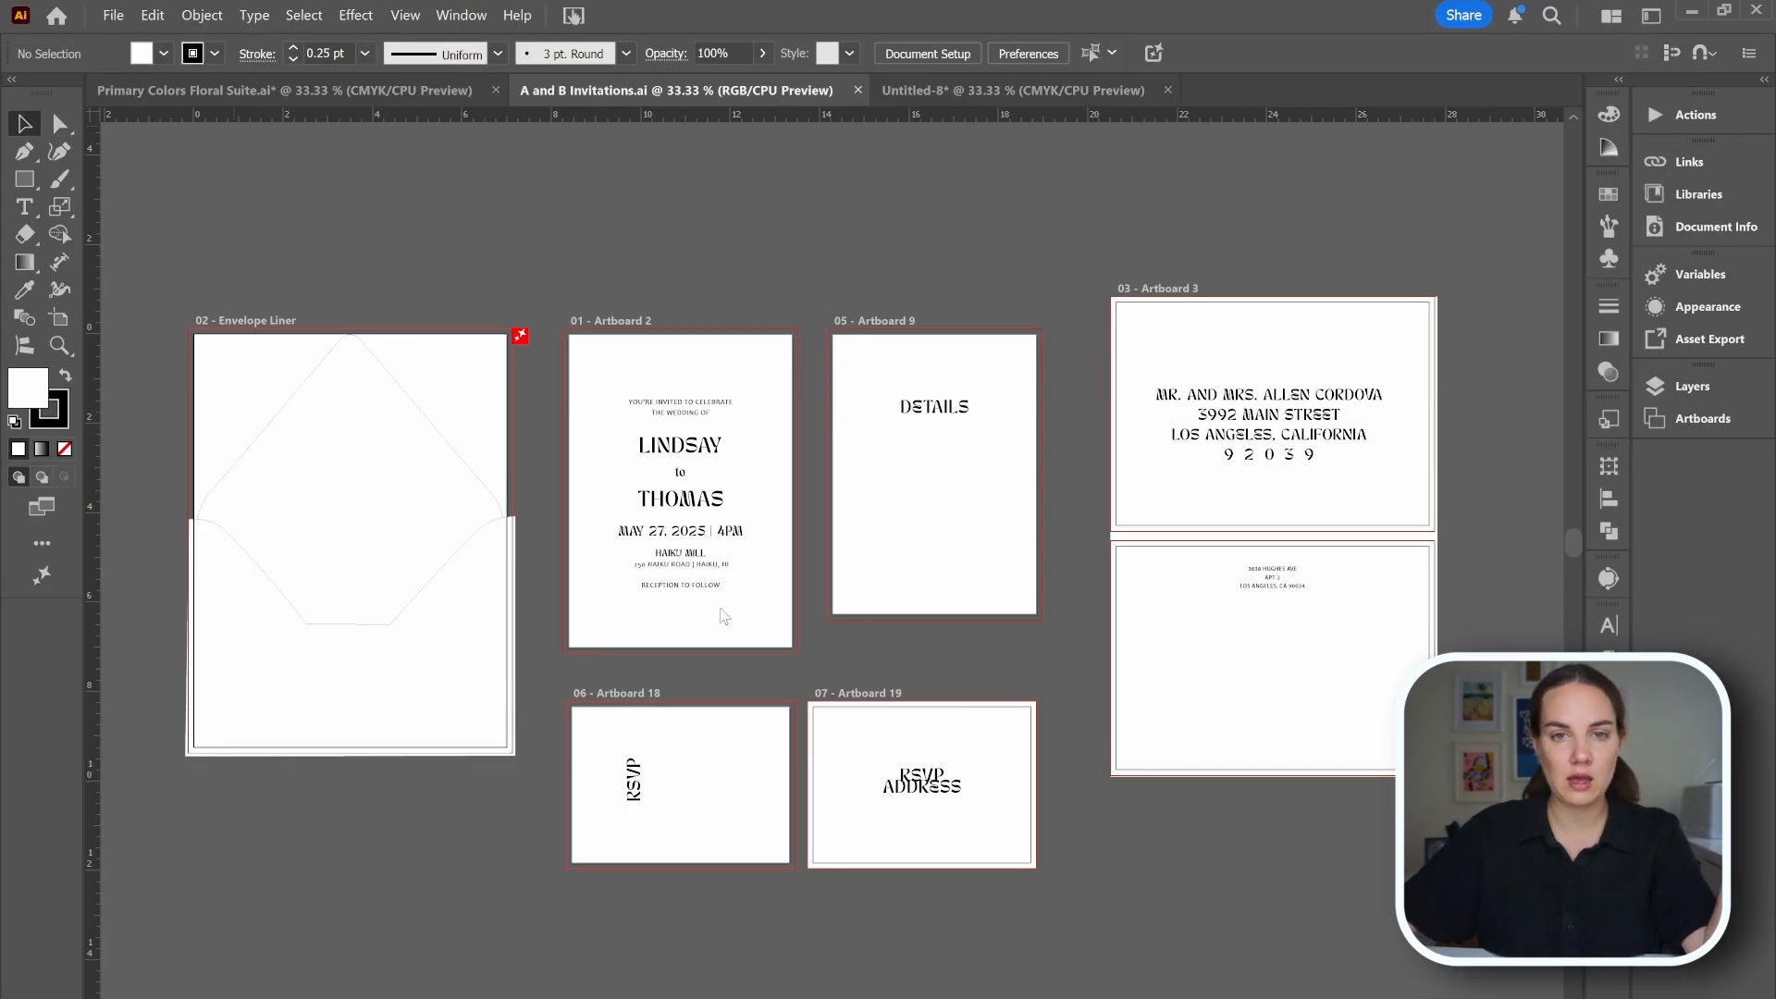
Open the Blank Invitation Suite template from the Windows search to check that it opens as a new untitled document.
key("super")
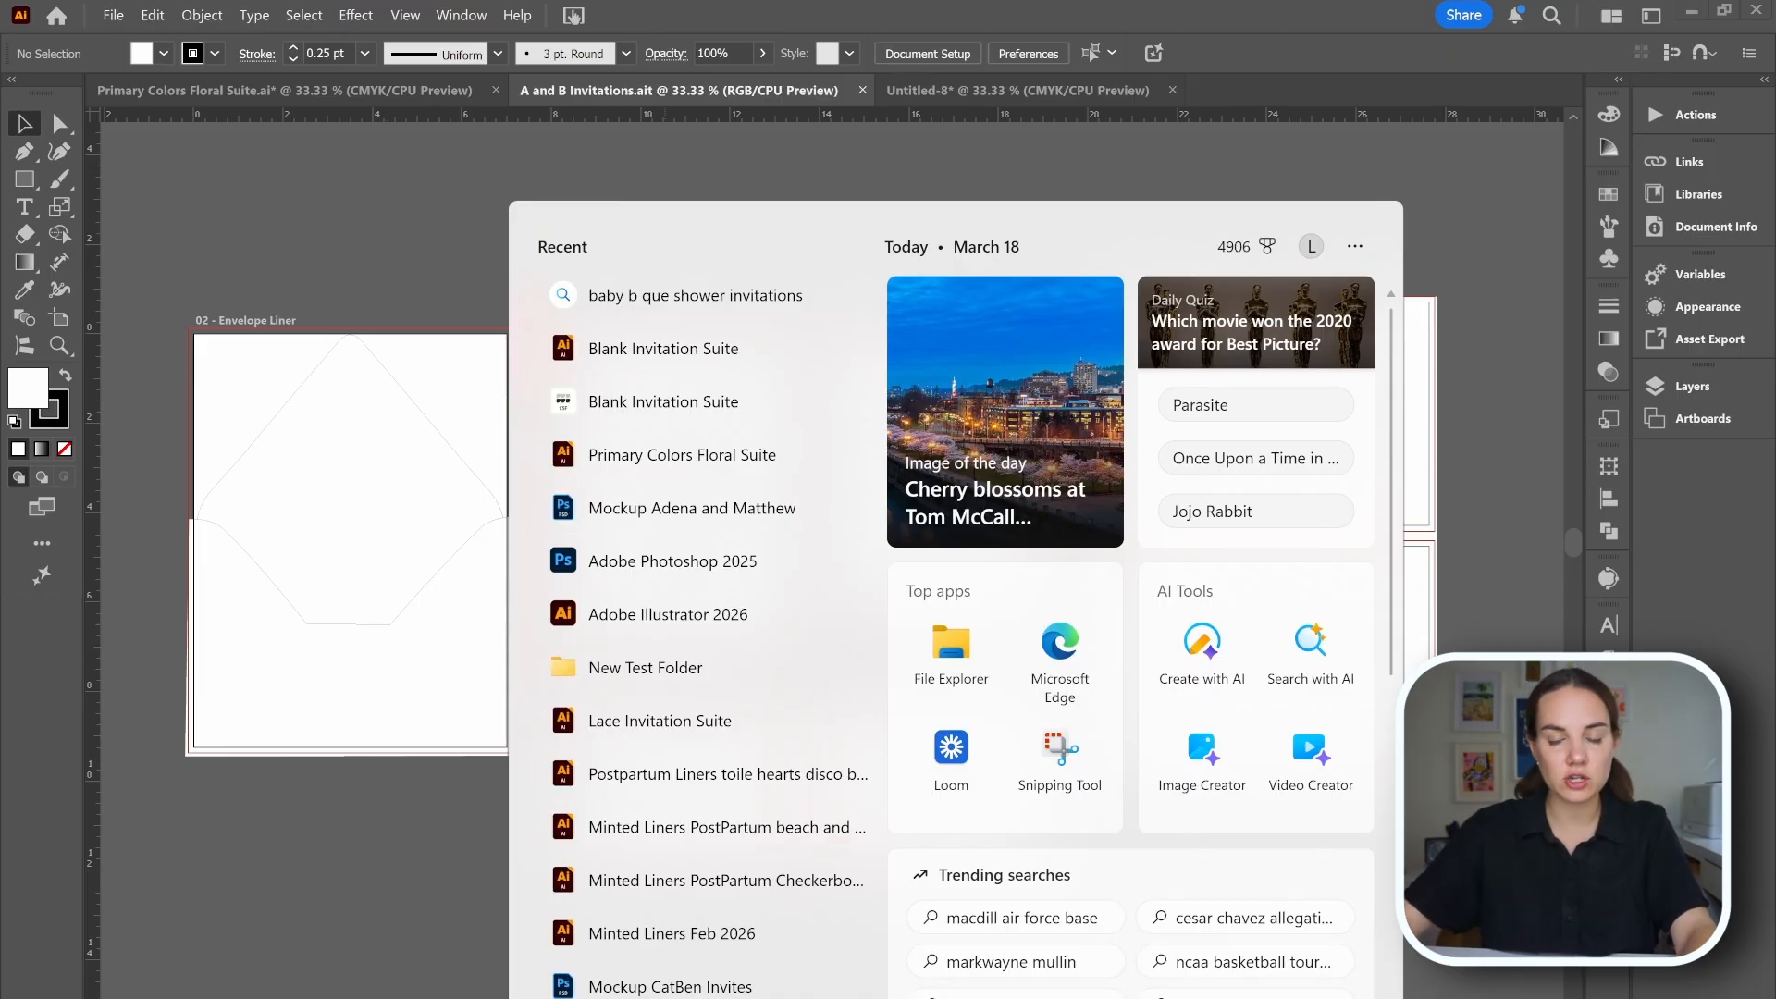
type("blank")
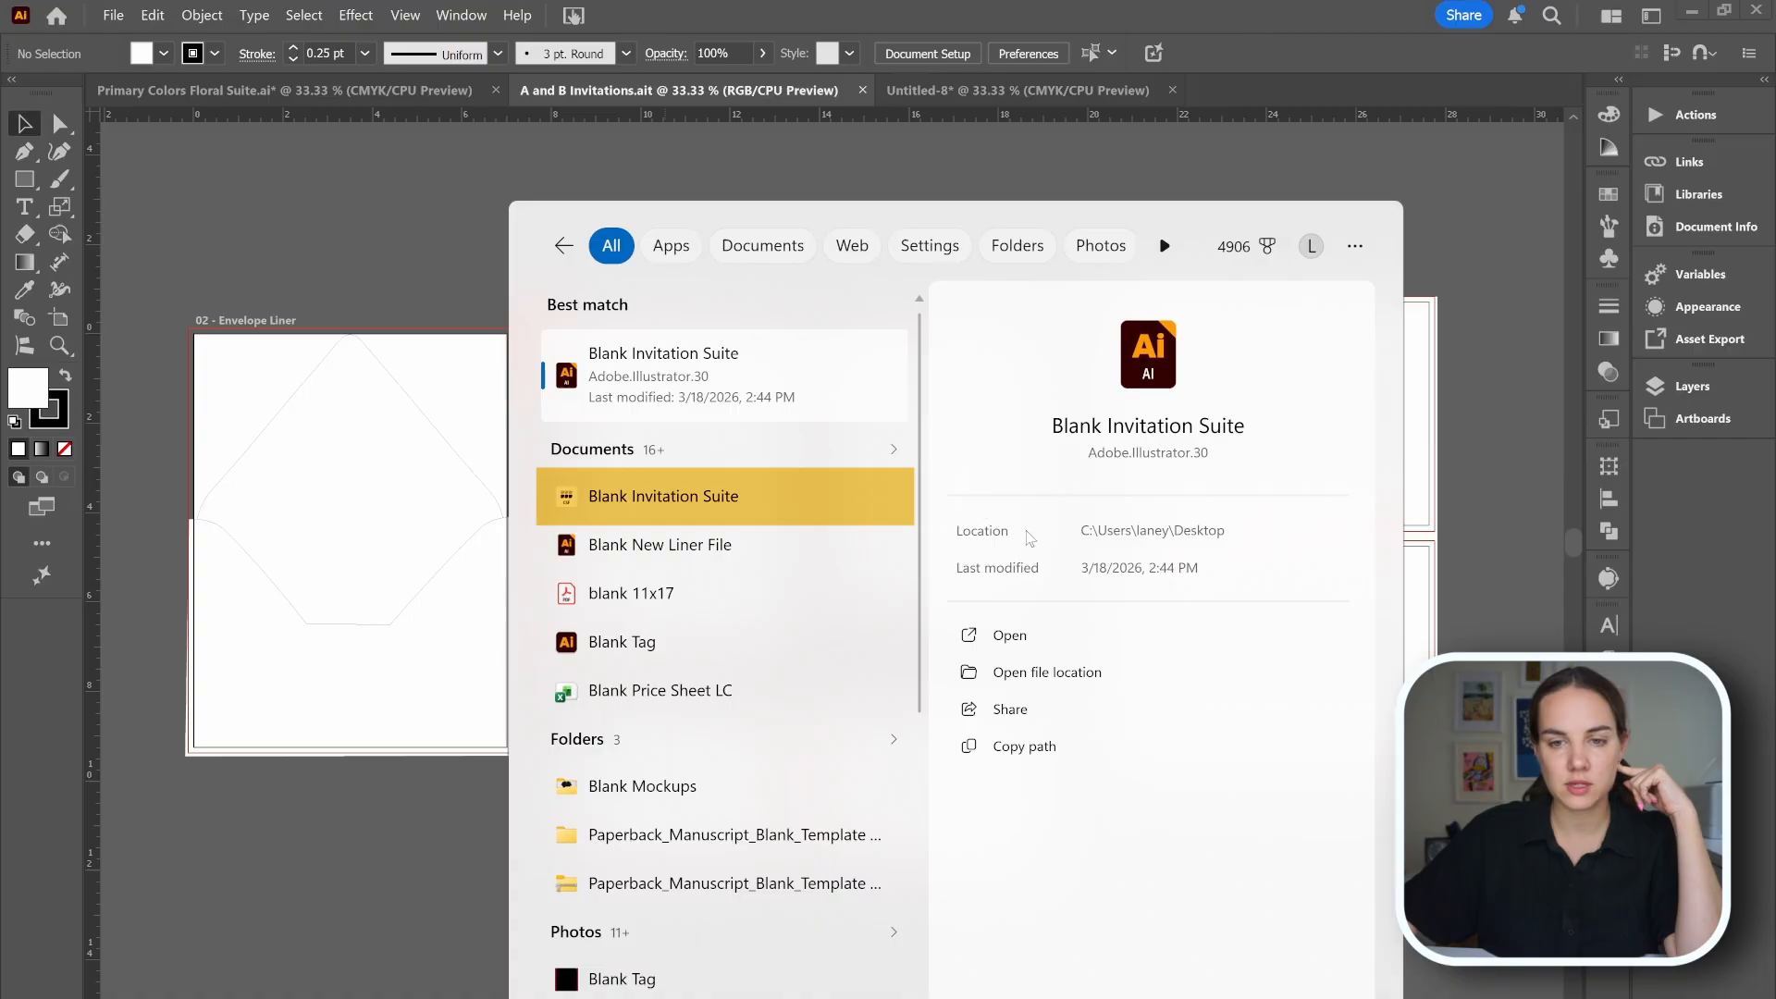
left_click(598, 497)
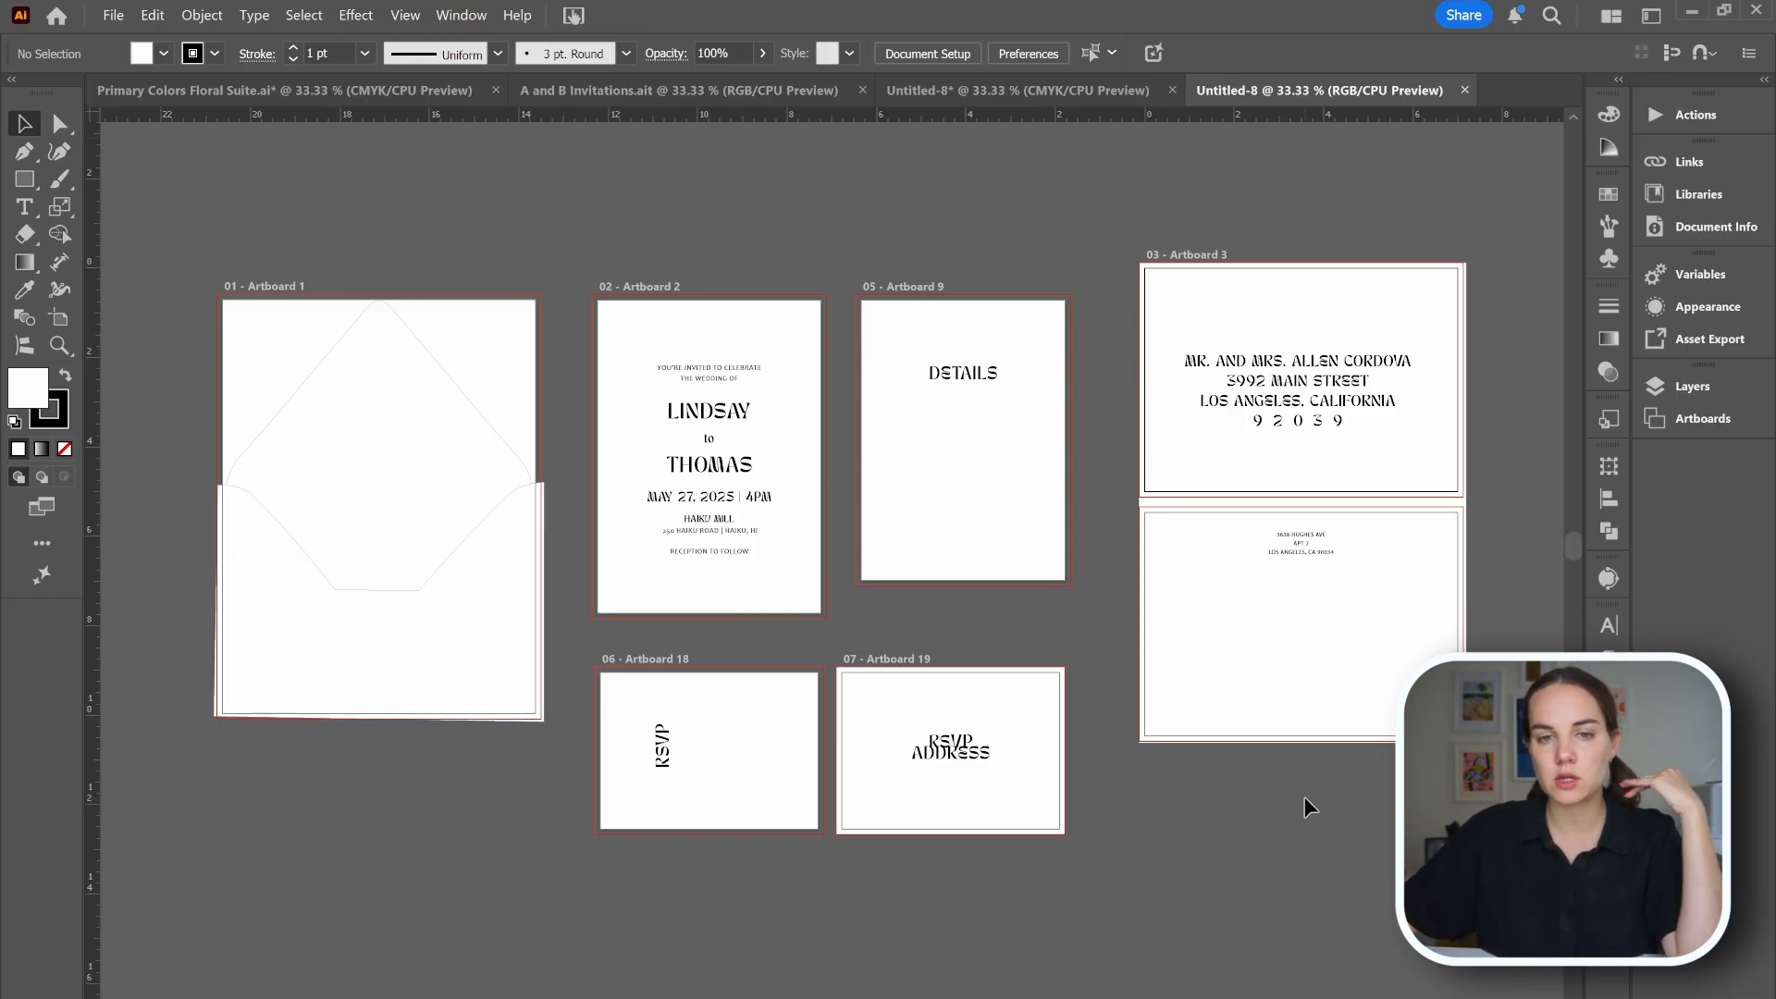
scroll(1304, 796, "right", 2)
scroll(1304, 796, "left", 3)
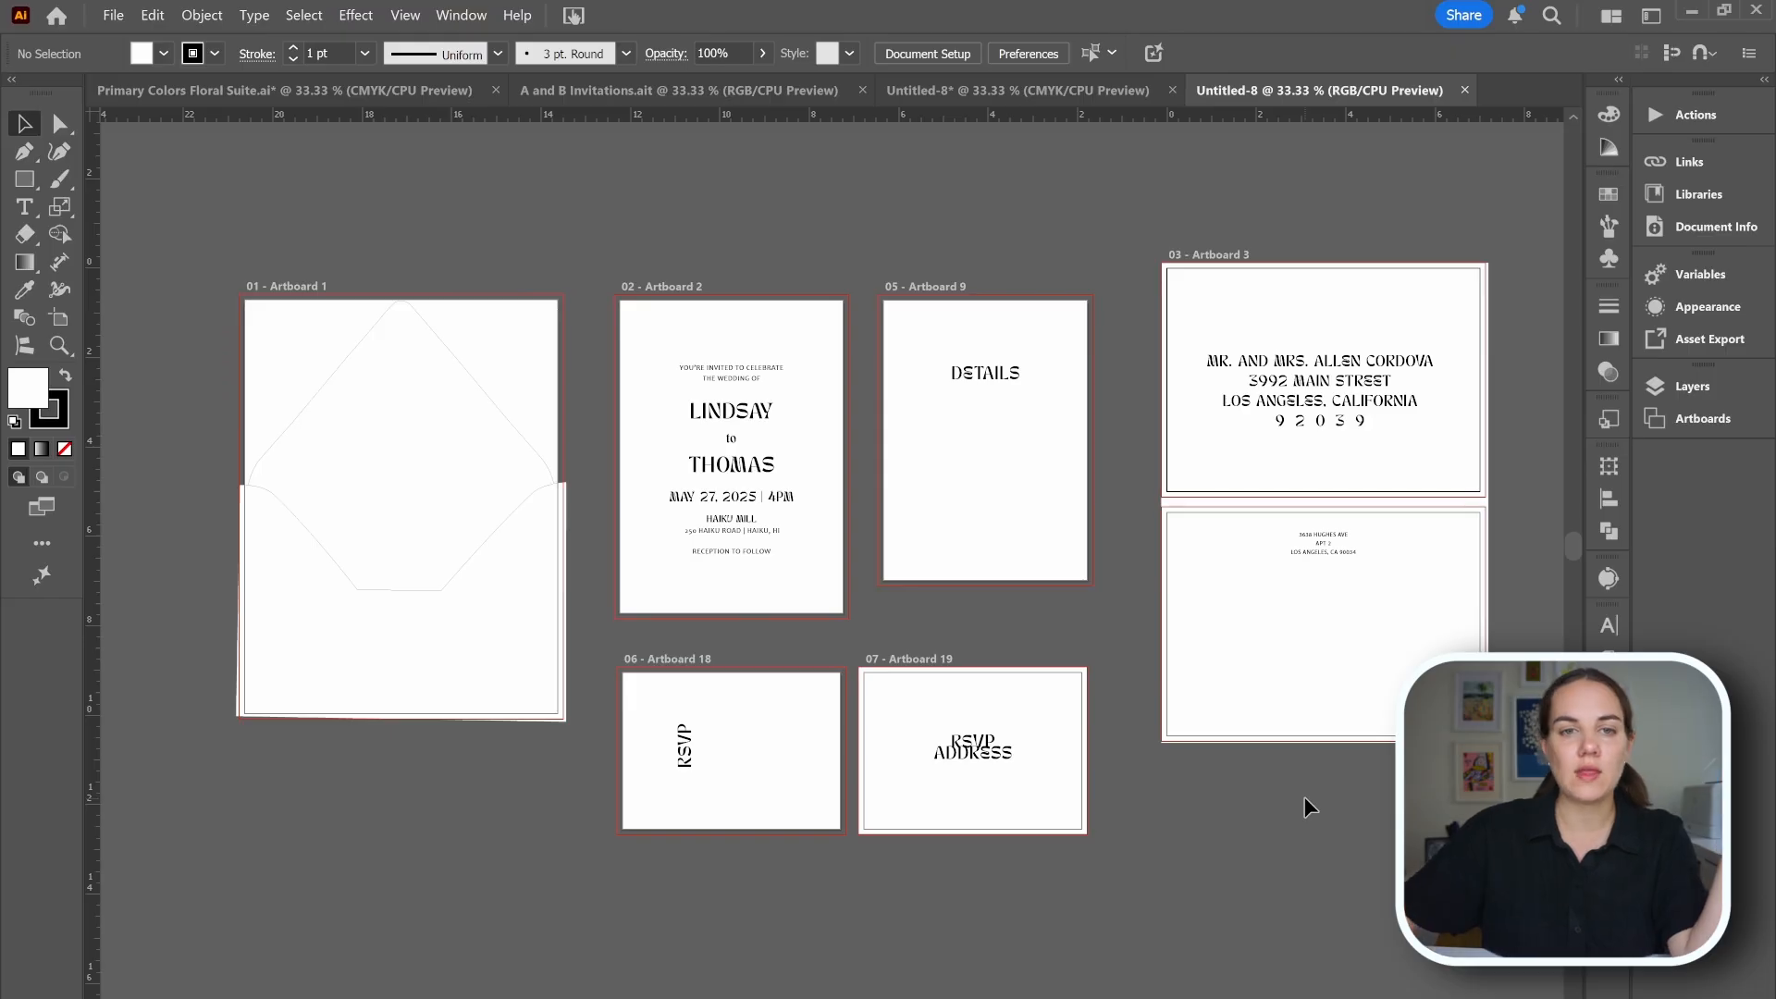
Save A and B Invitations as an Illustrator Template, replacing the existing file on the Desktop.
left_click(647, 90)
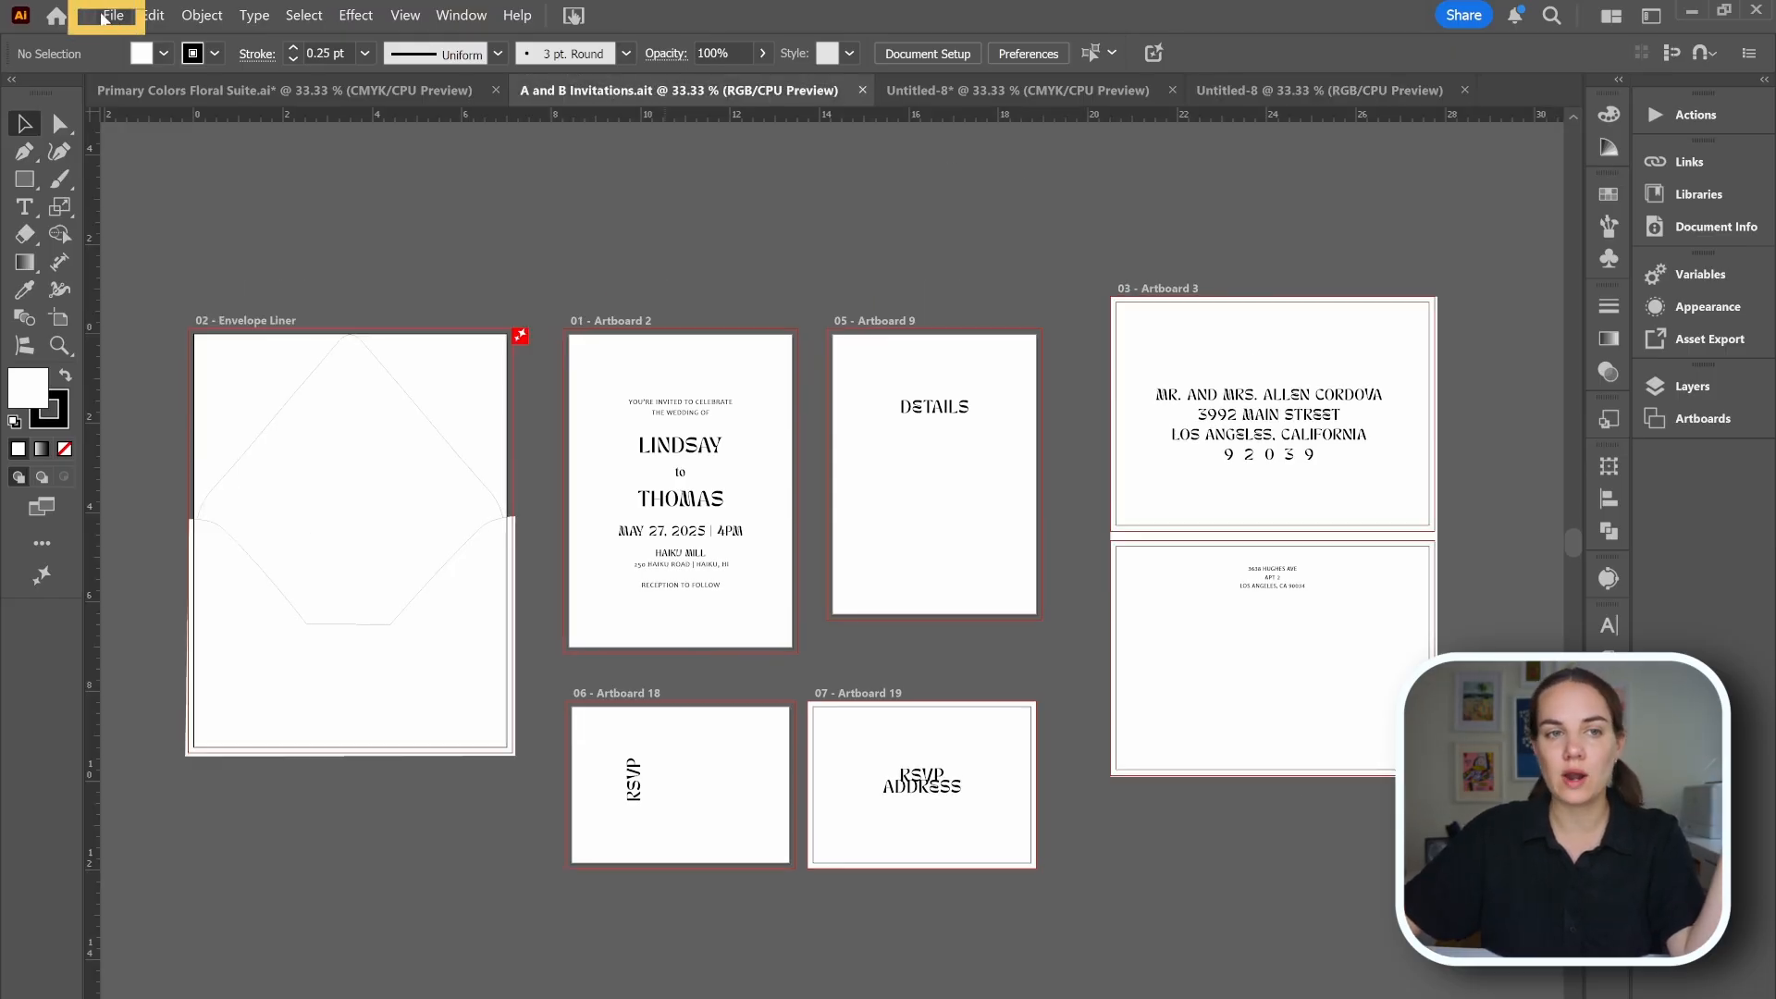
left_click(113, 14)
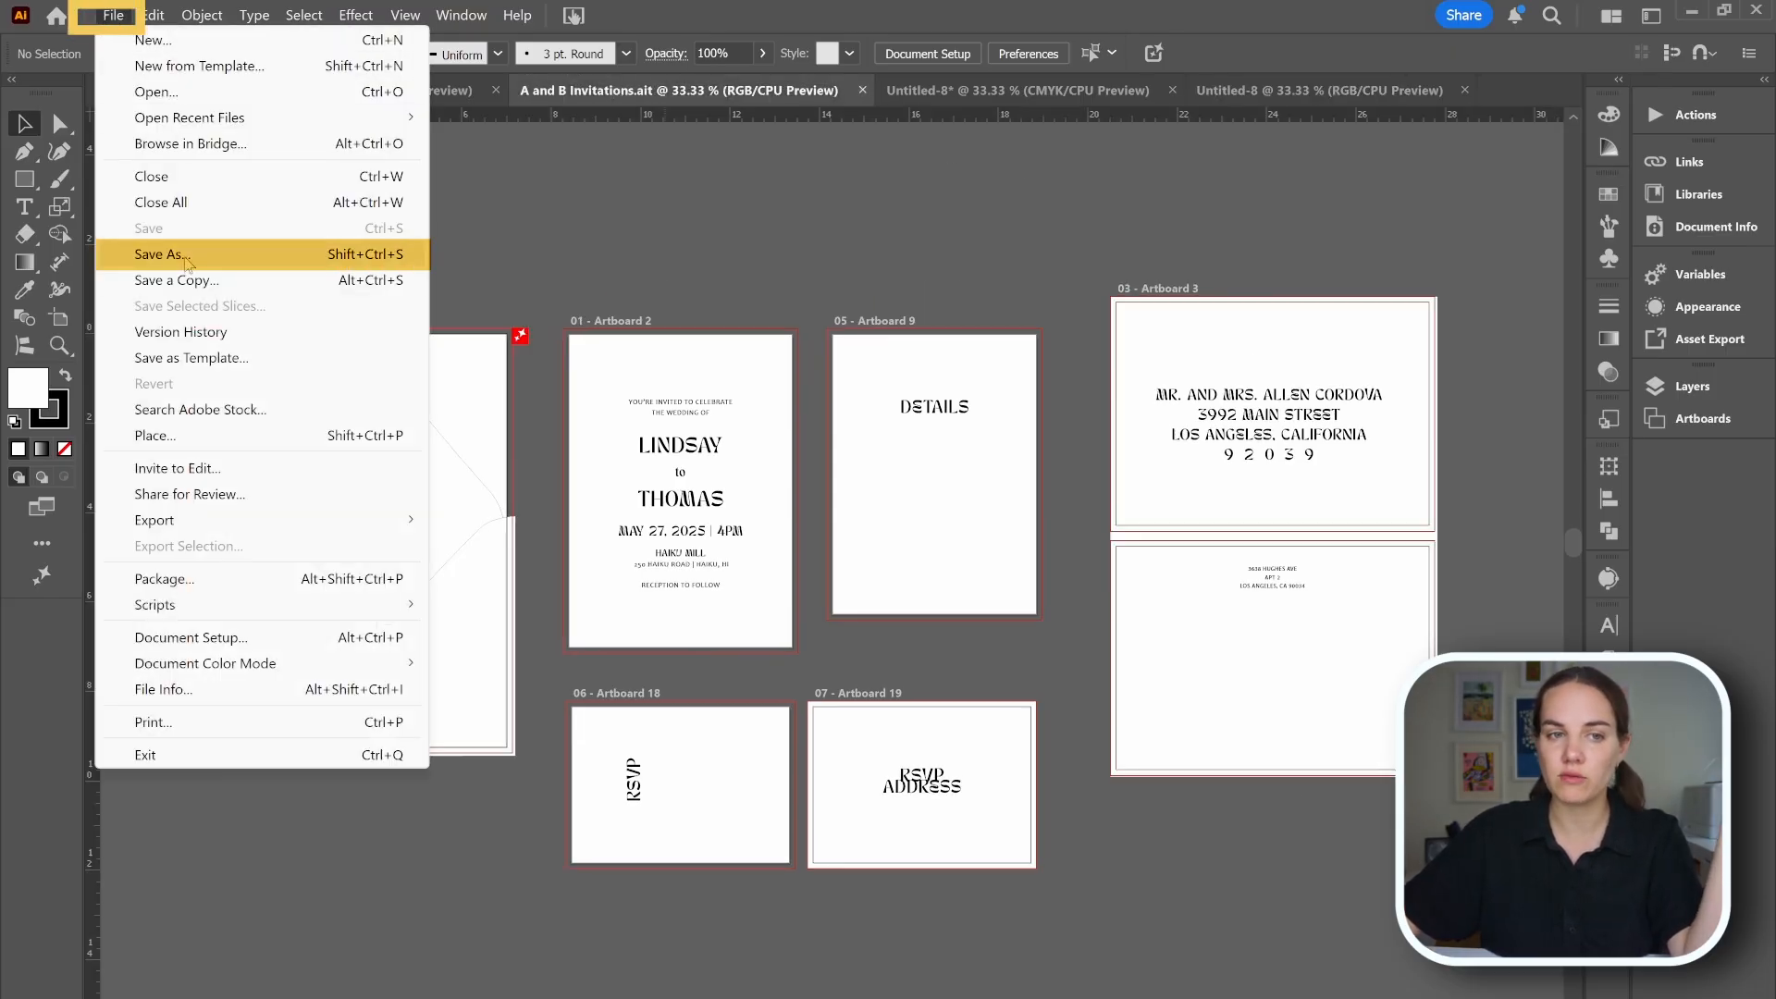
left_click(185, 262)
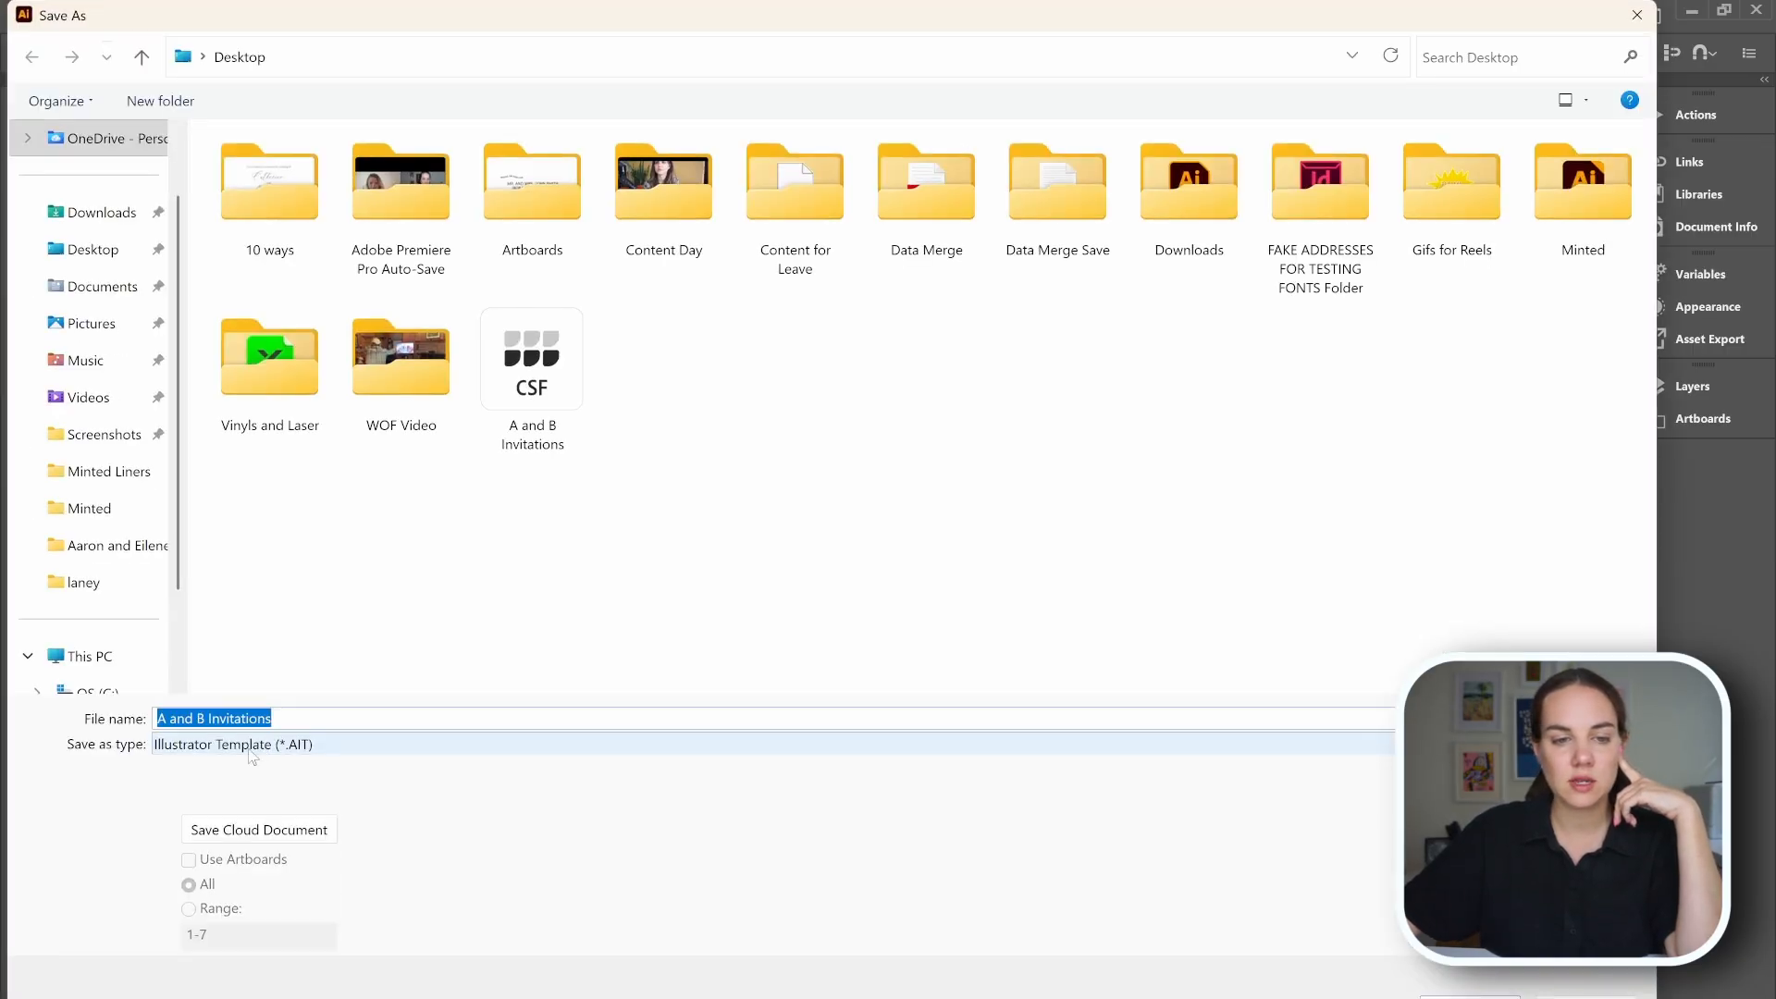
left_click(251, 751)
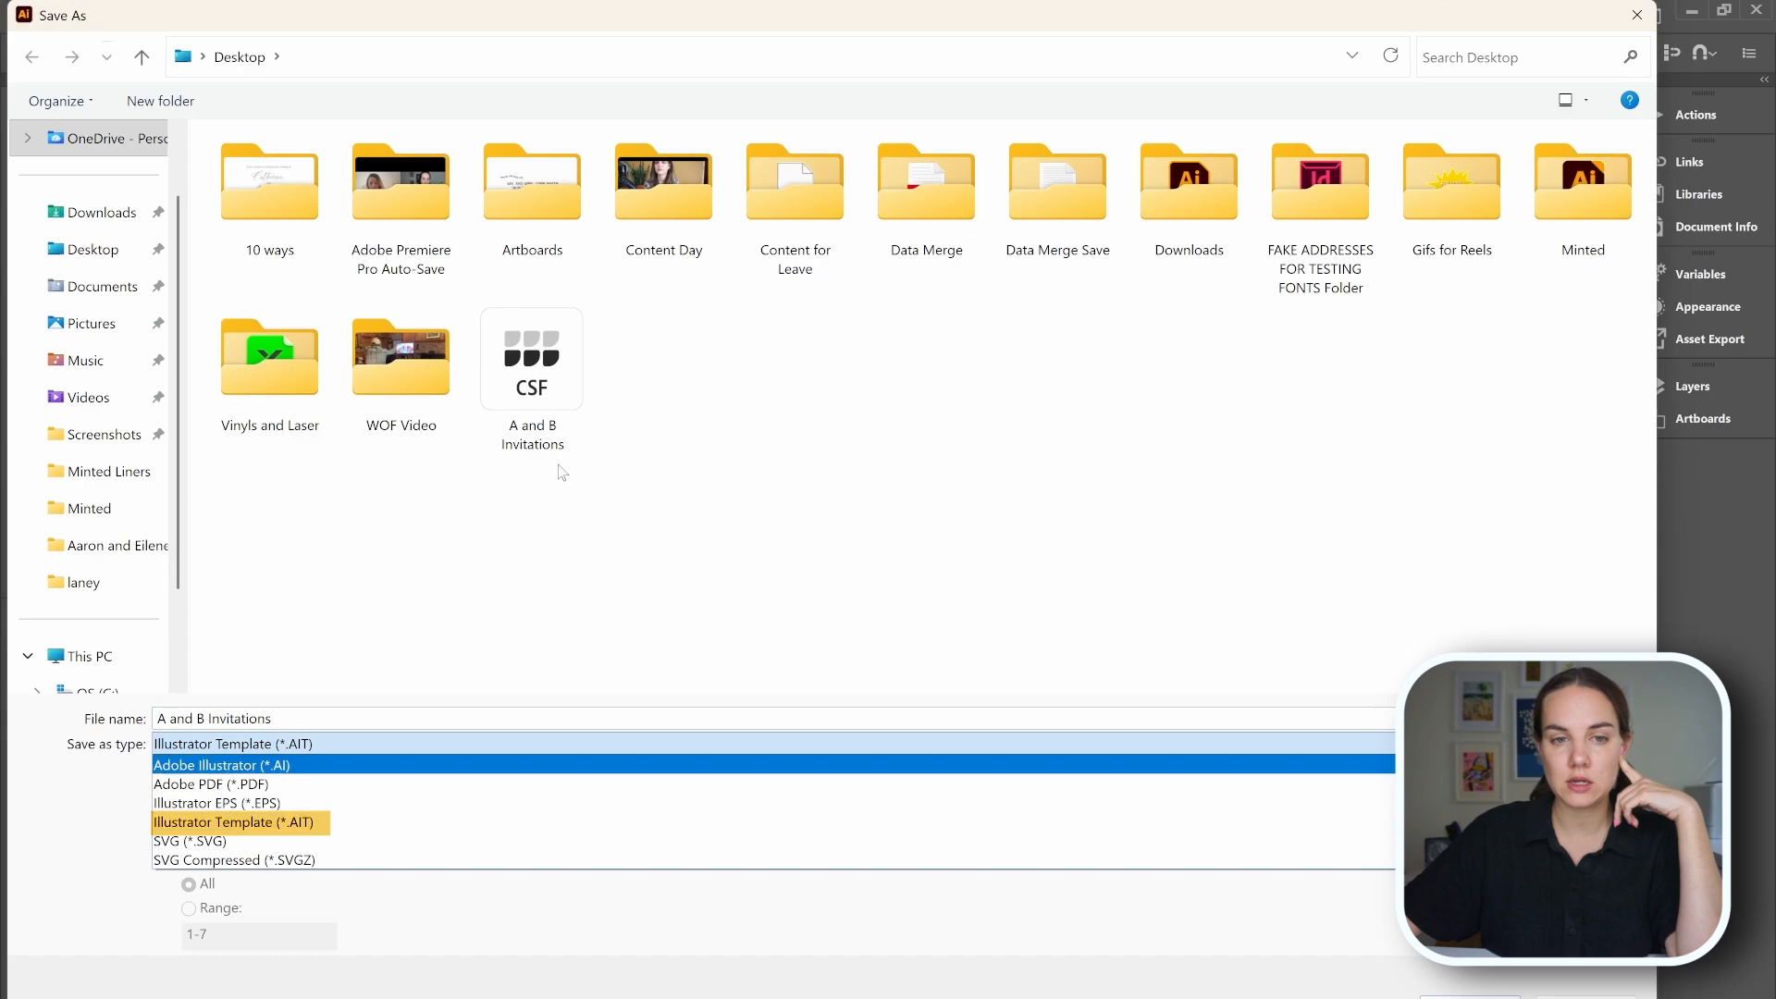
left_click(524, 366)
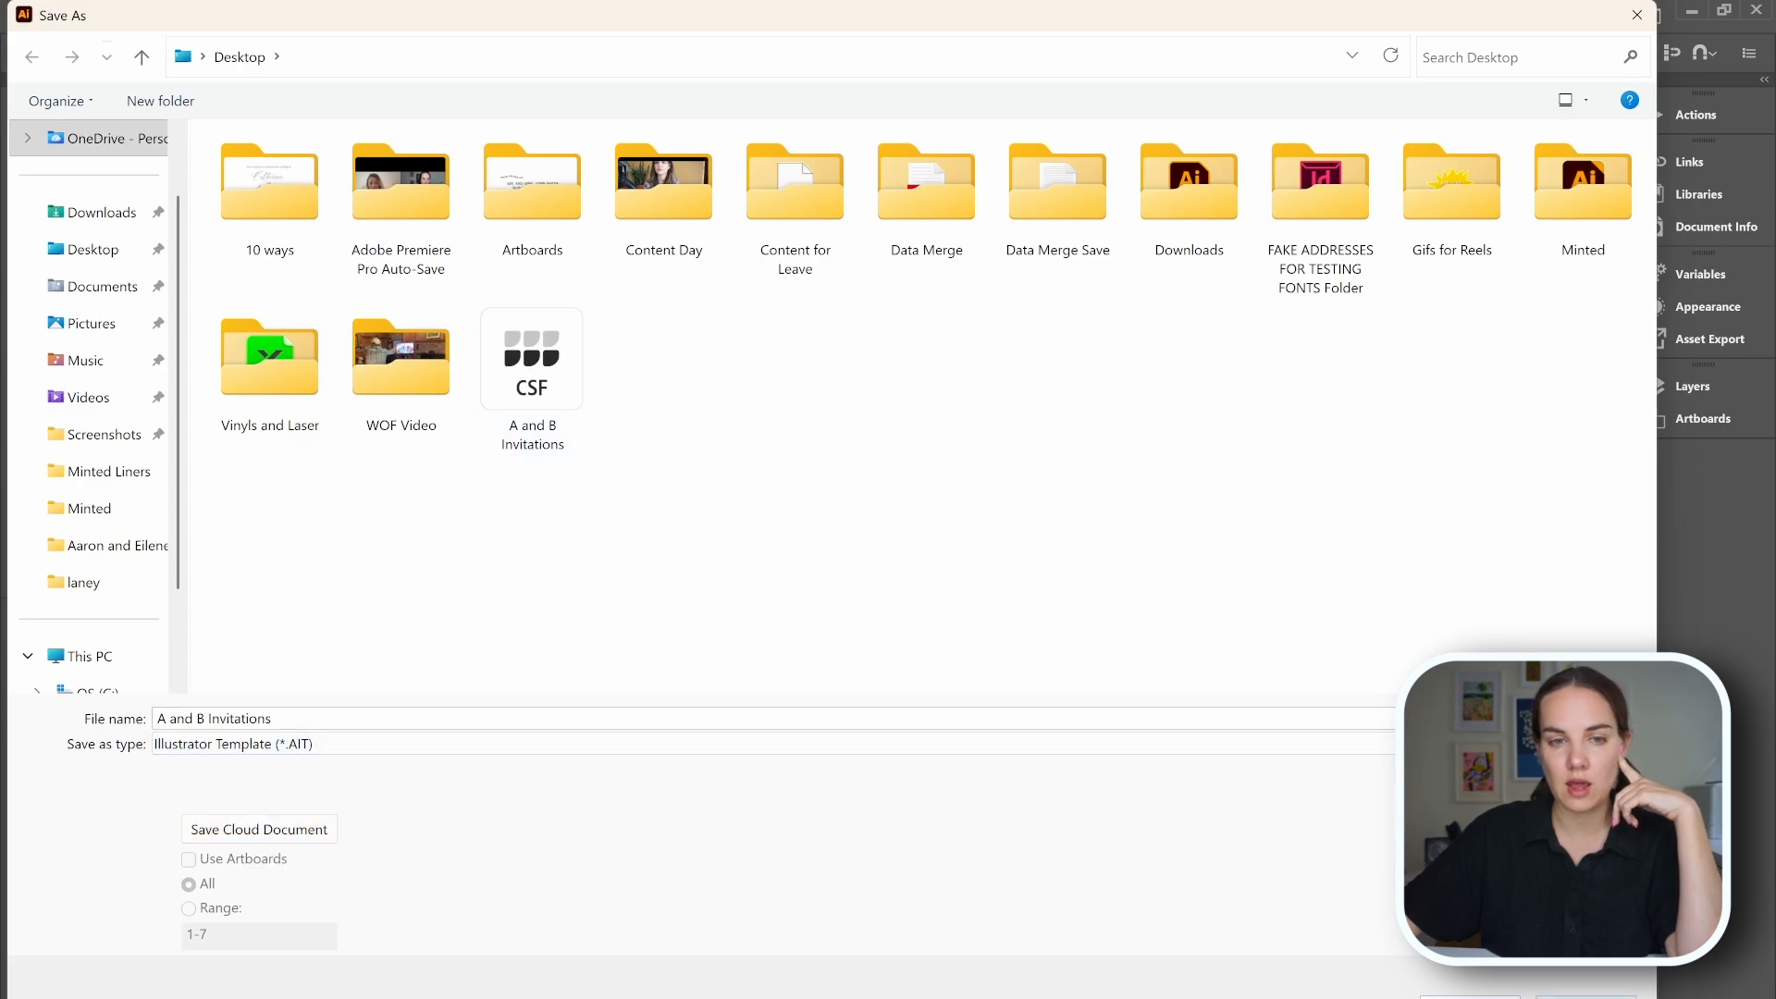
left_click(545, 382)
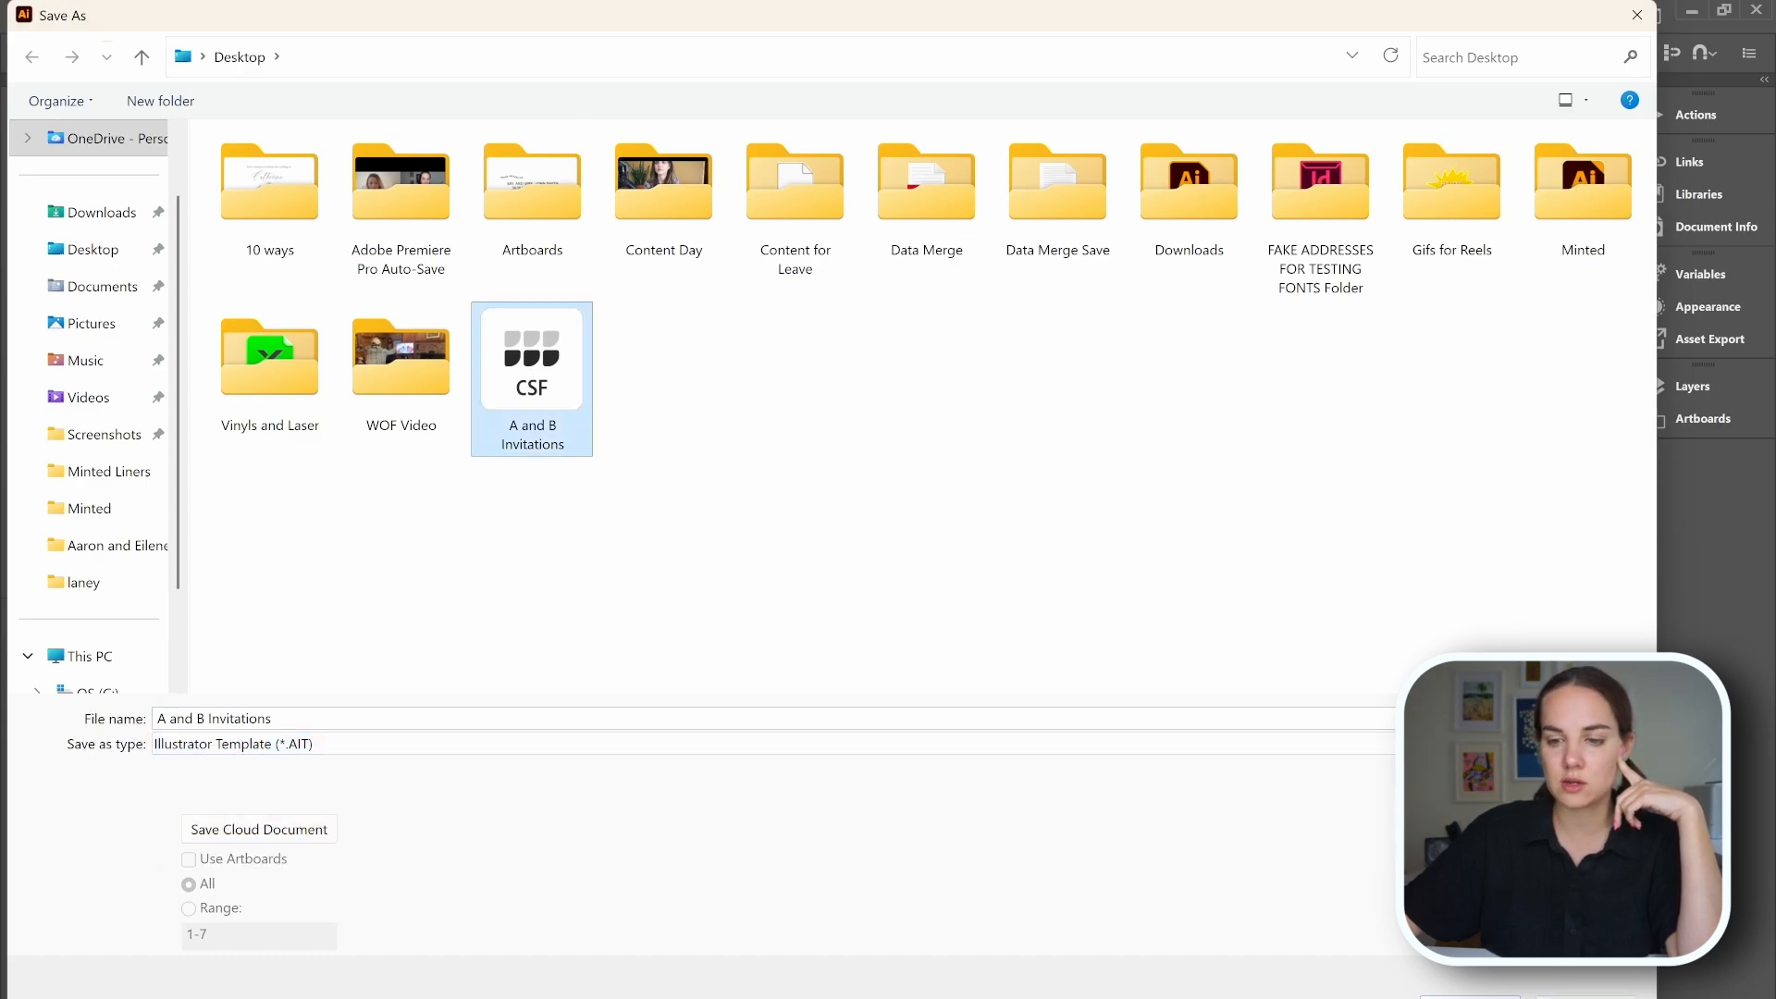
left_click(1613, 995)
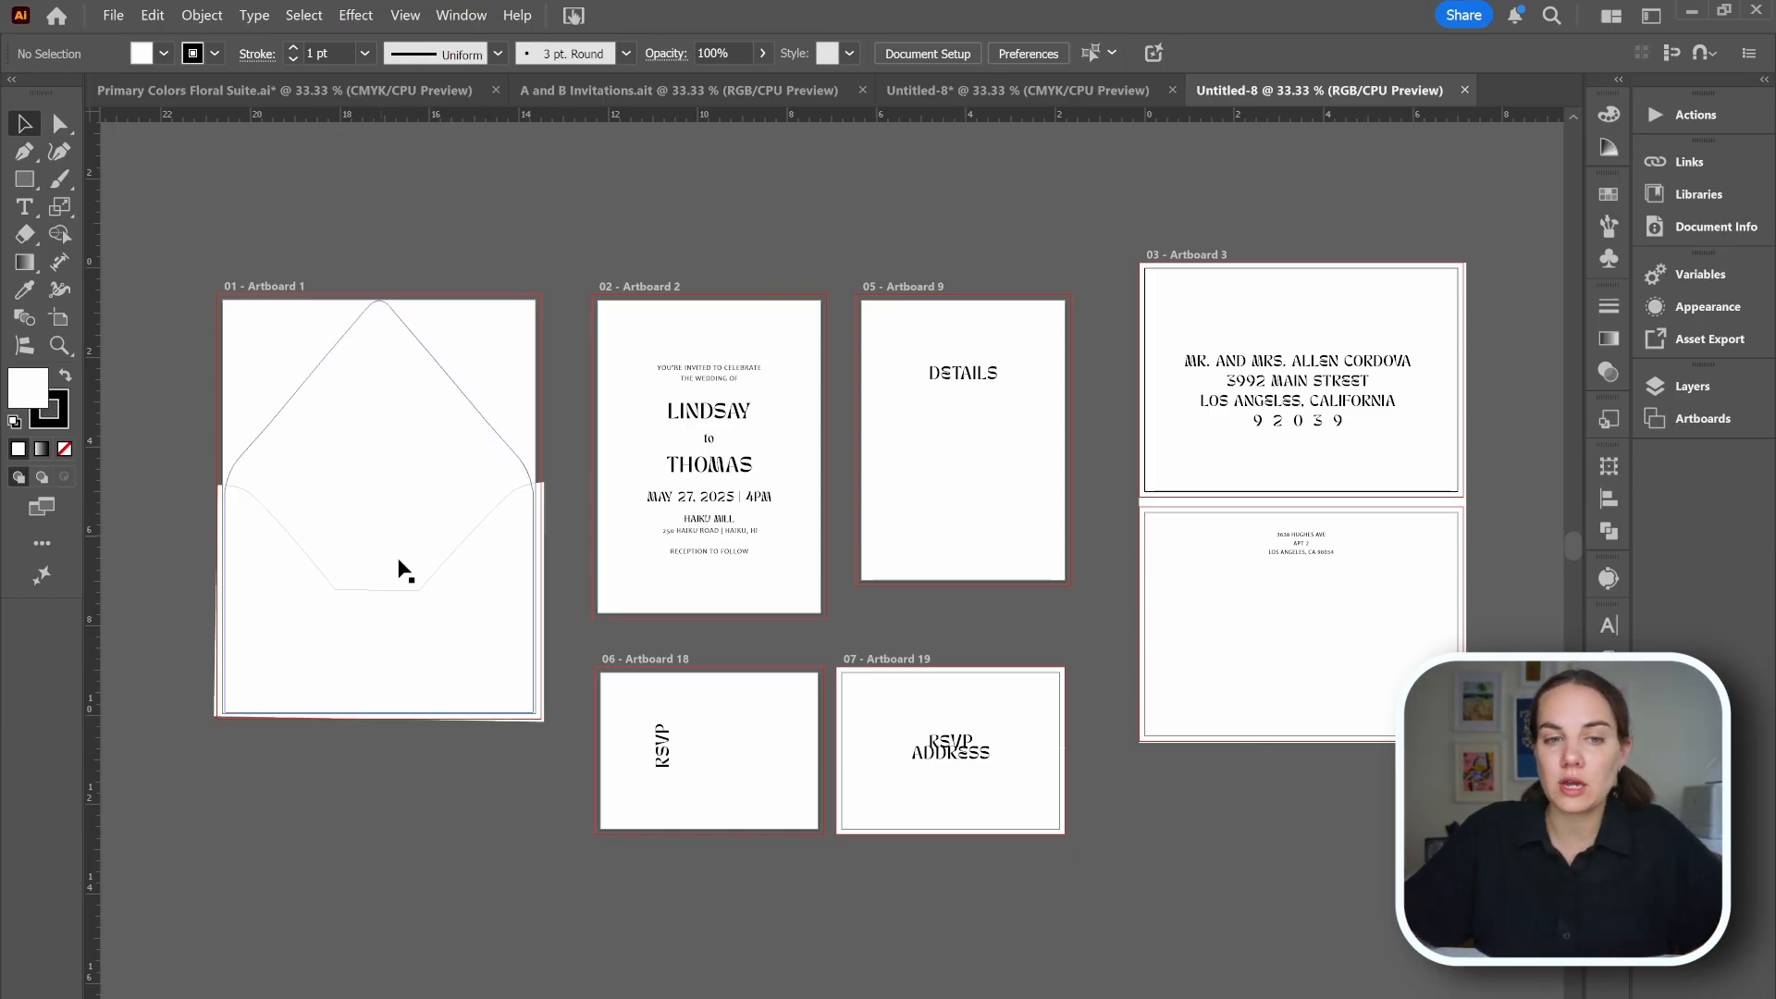
Review the artboards and placed artwork in the Primary Colors Floral Suite document.
left_click(381, 93)
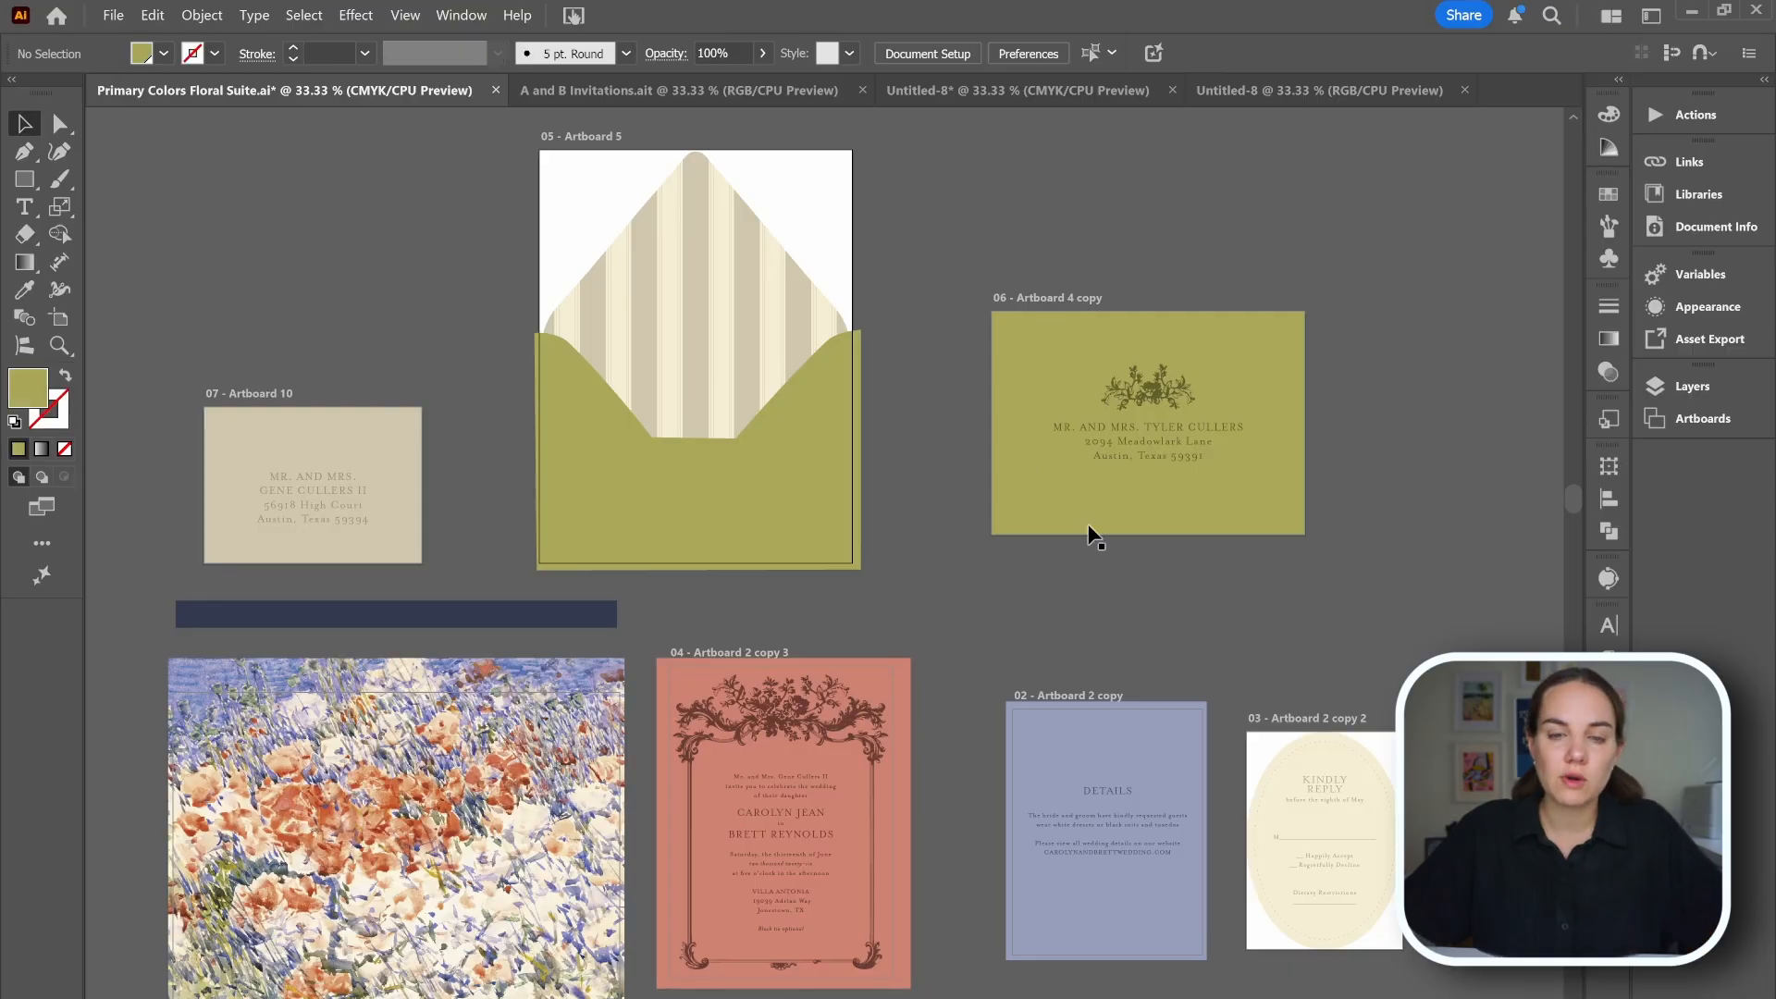
scroll(1186, 572, "down", 3)
scroll(1187, 573, "up", 3)
scroll(1186, 573, "down", 4)
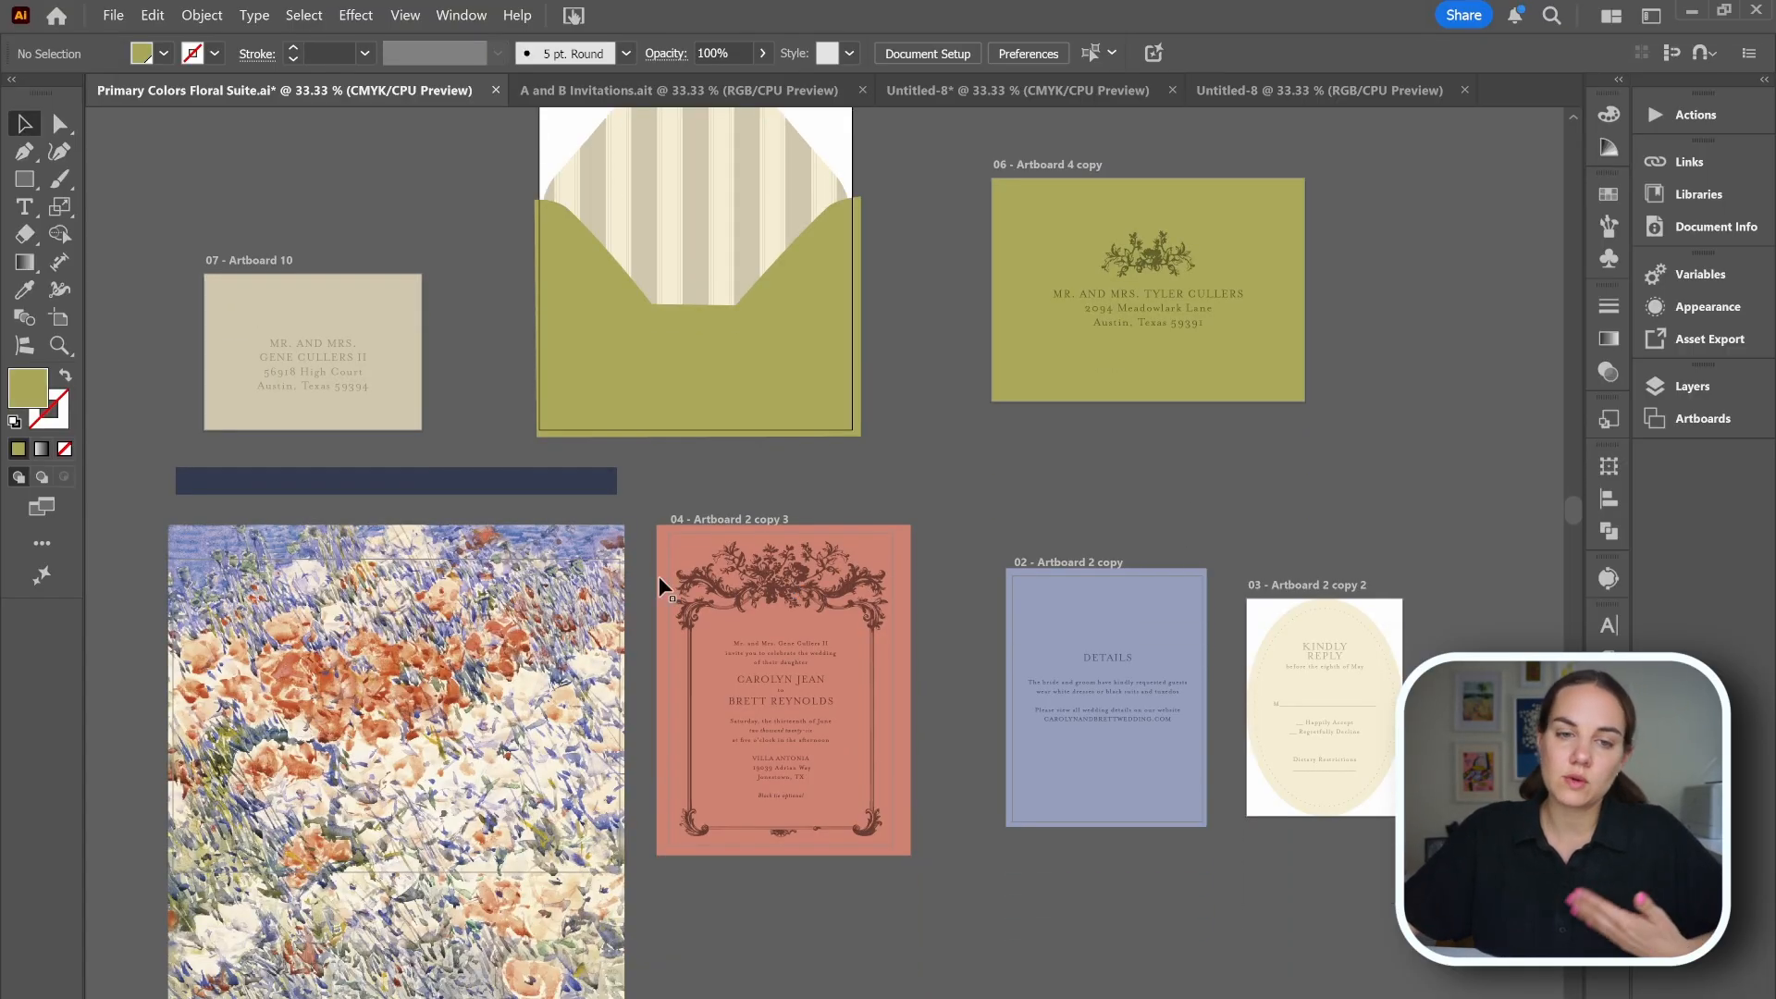
left_click(248, 491)
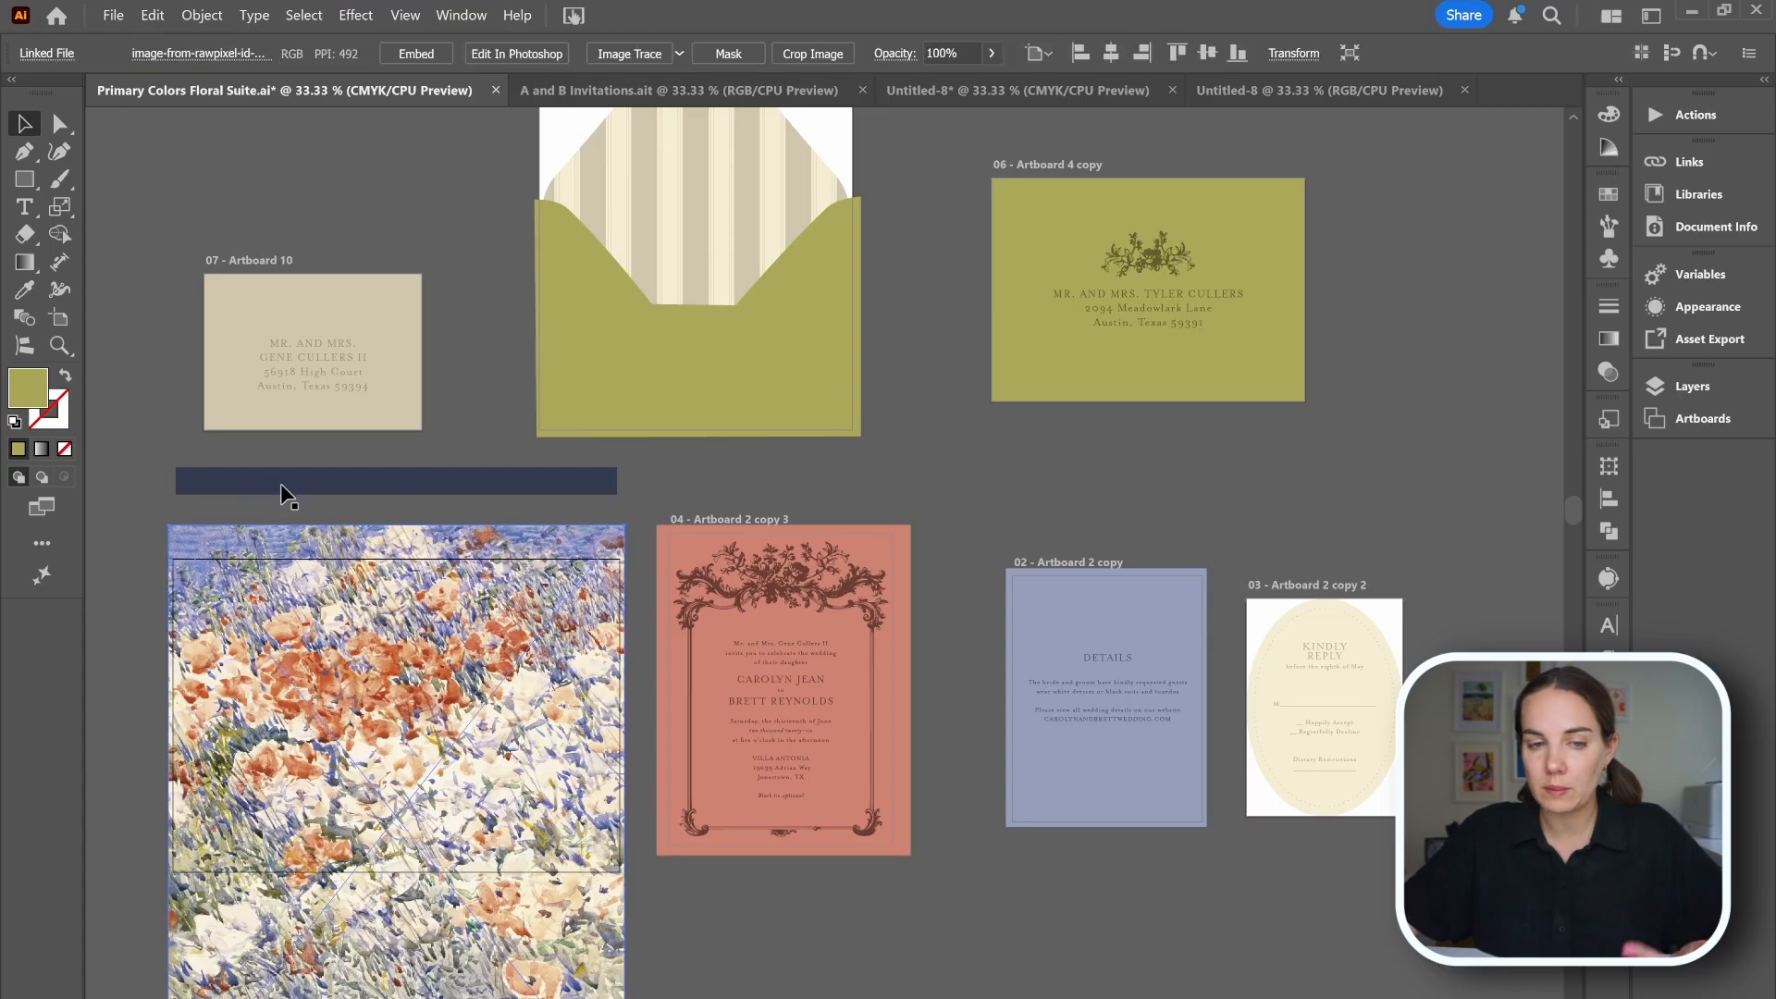
left_click(1002, 496)
scroll(1018, 507, "up", 4)
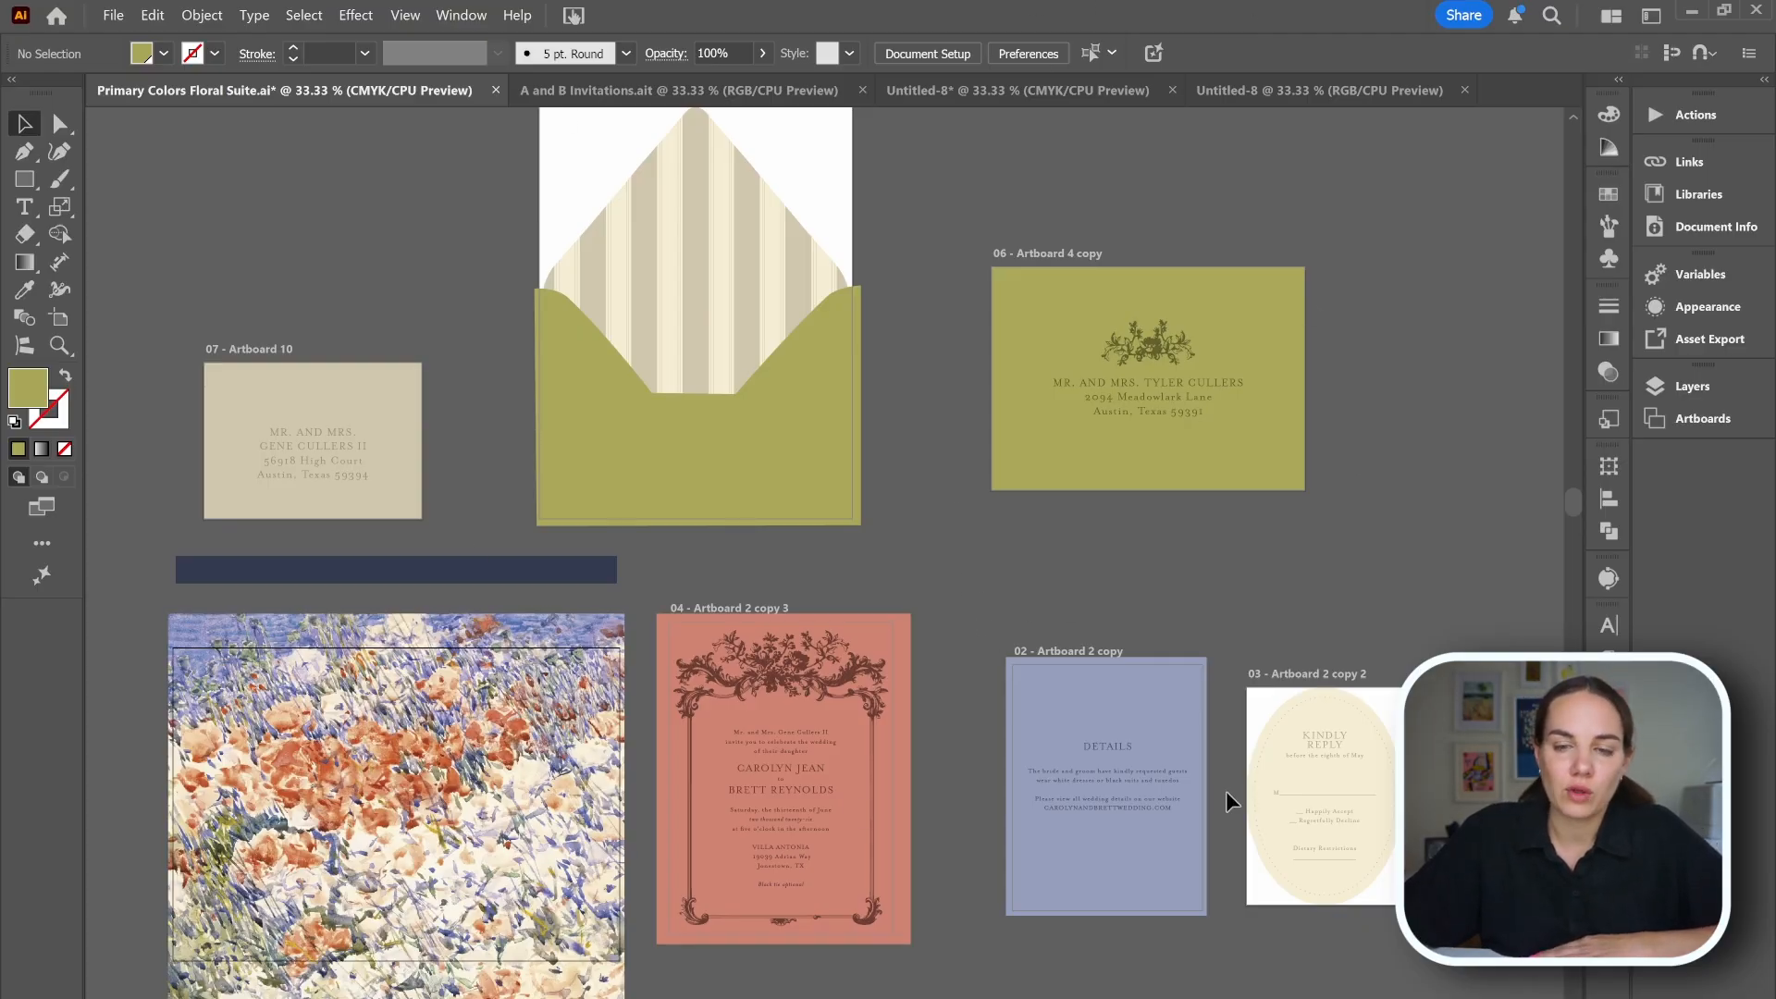
Try moving artboard 5 and the Artboard 4 copy with the Artboard tool, undoing each move.
key("ctrl+minus")
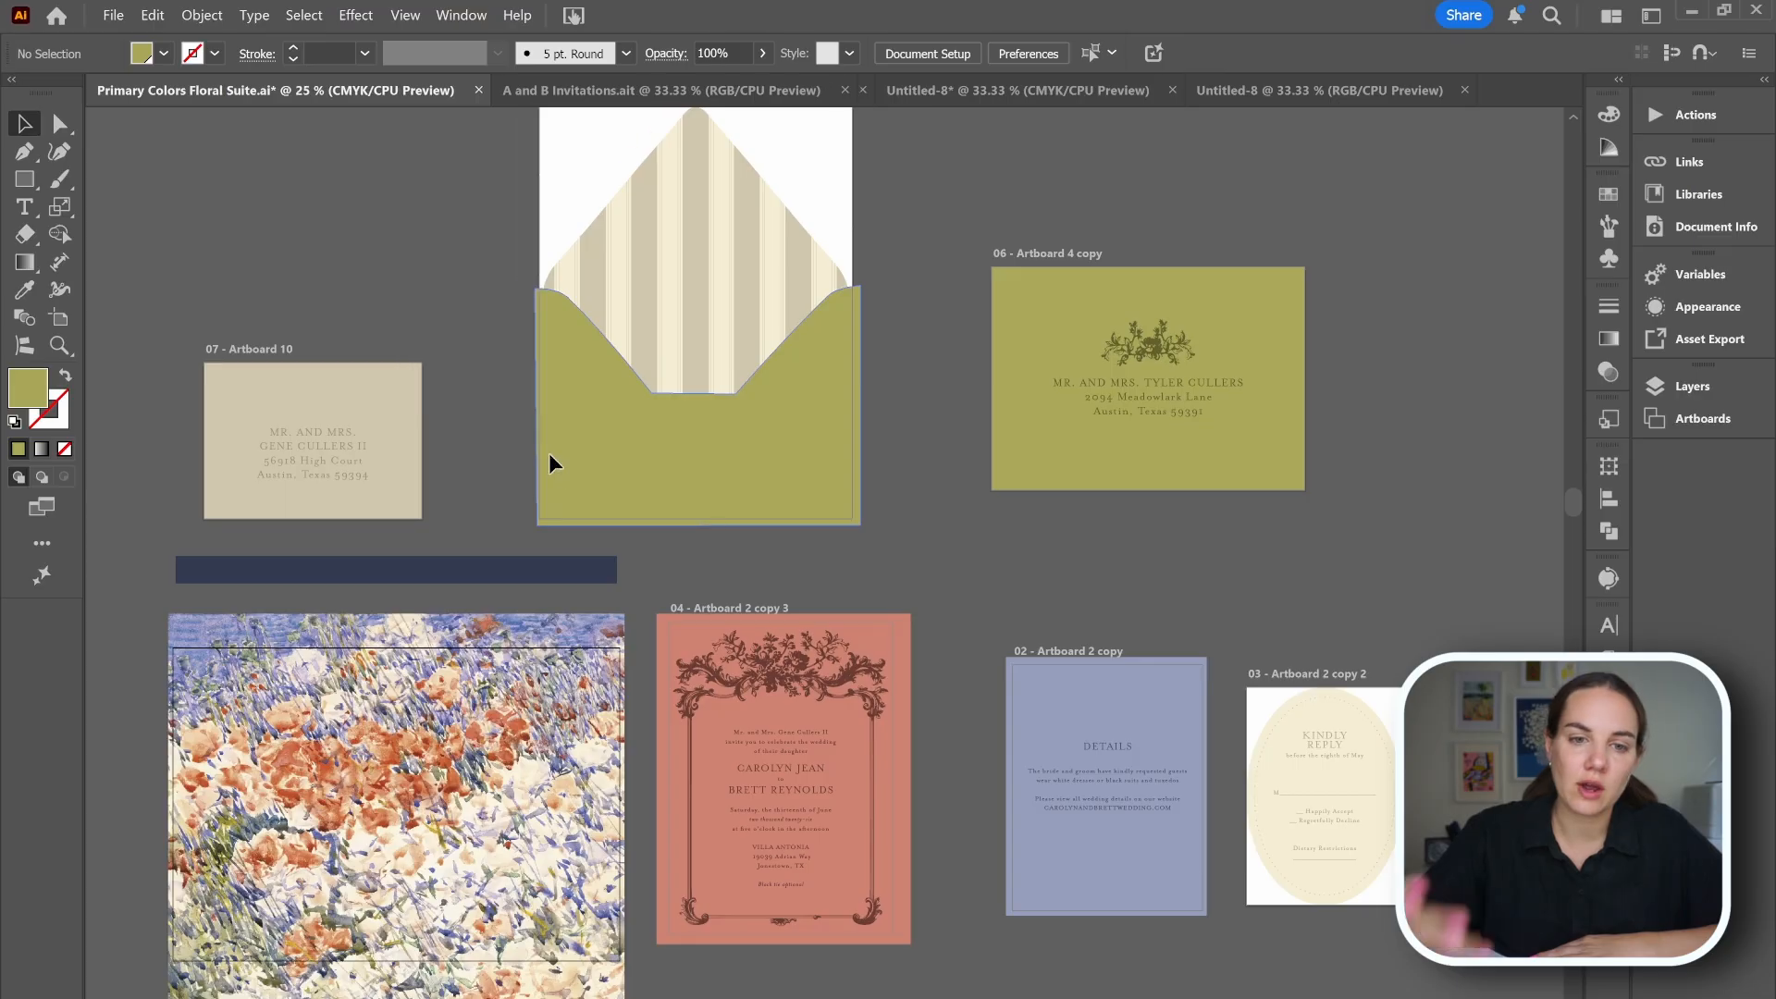
left_click(61, 320)
left_click(795, 410)
left_click_drag(216, 700, 214, 700)
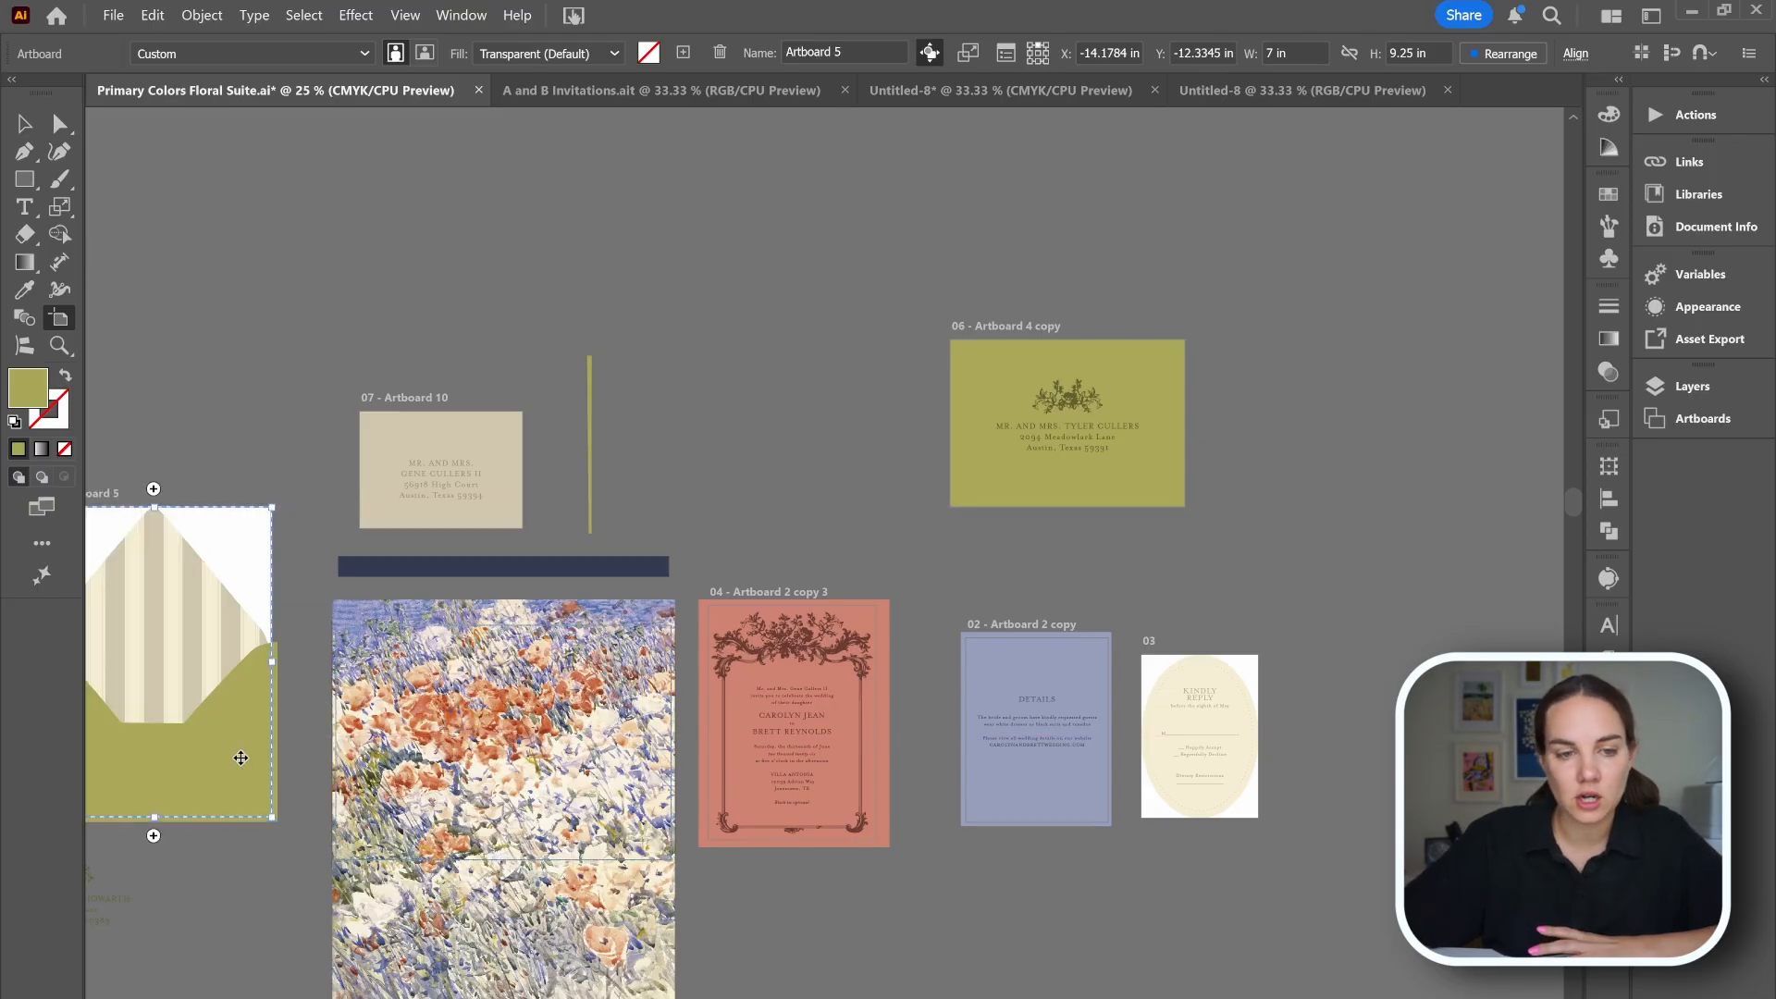
key("ctrl+z")
left_click(1048, 386)
left_click_drag(891, 936, 999, 930)
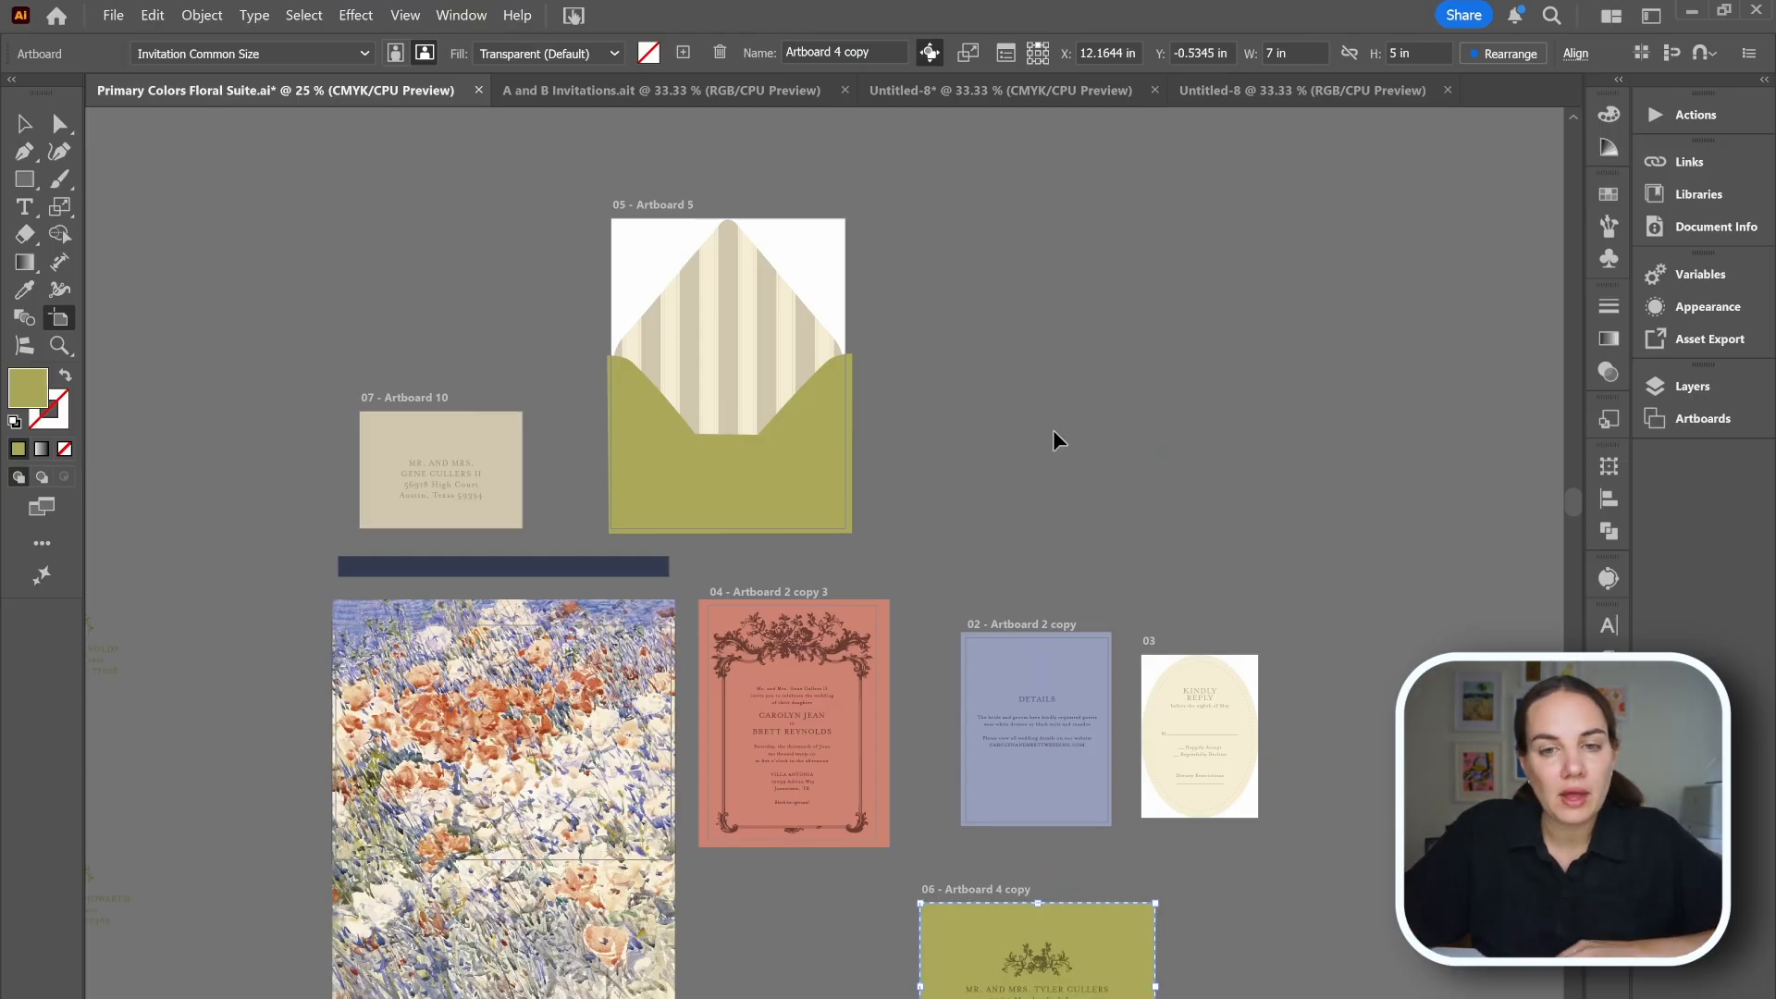
key("ctrl+z")
left_click(25, 121)
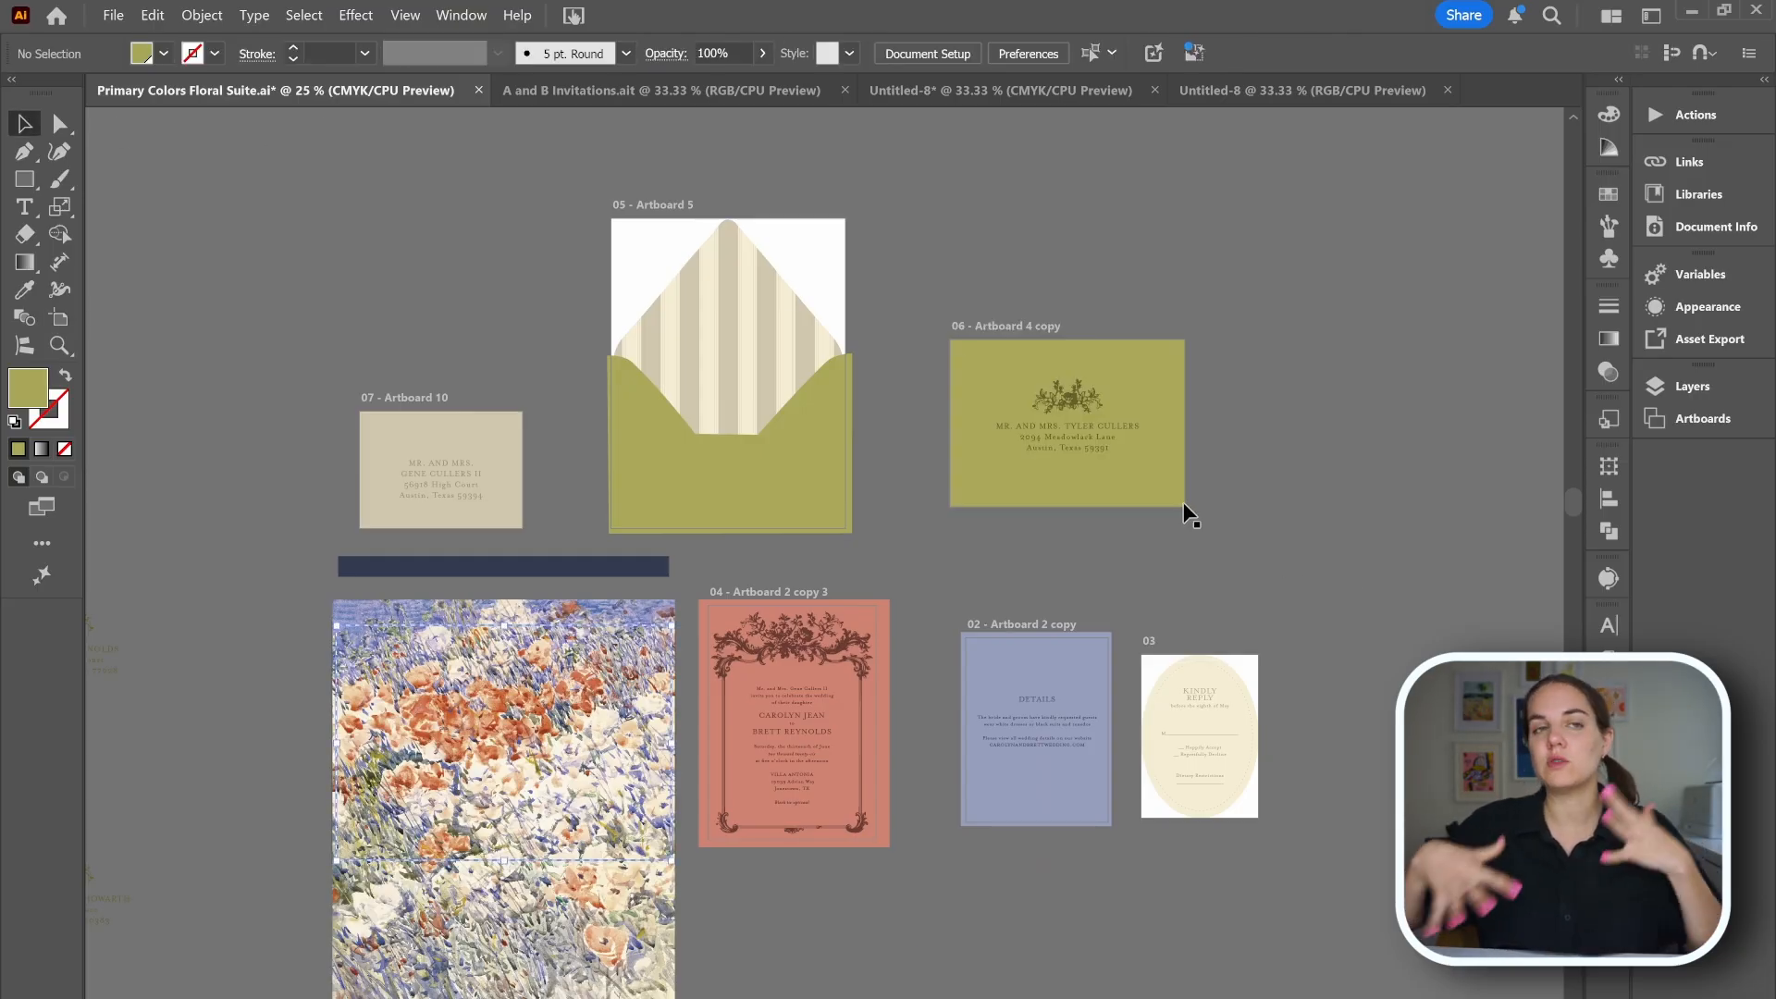